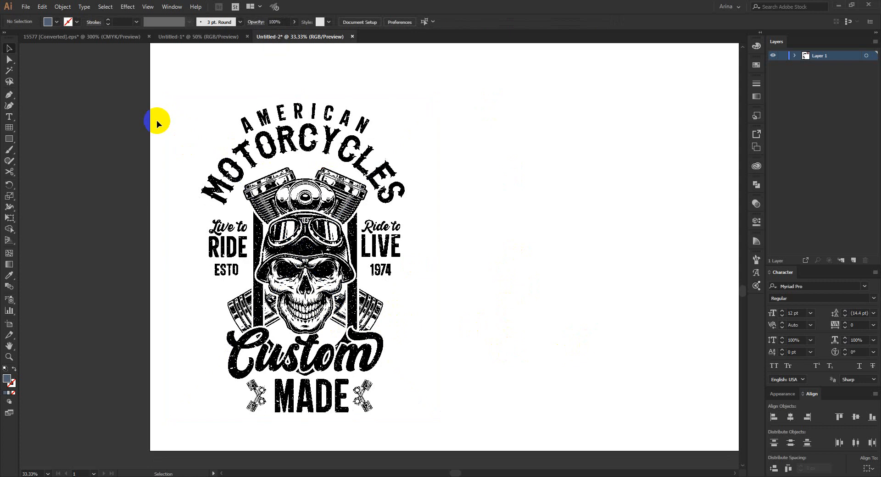
# - Examine the black-and-white American Motorcycles skull artwork as a reference design
pyautogui.moveTo(166, 75); pyautogui.dragTo(496, 403)
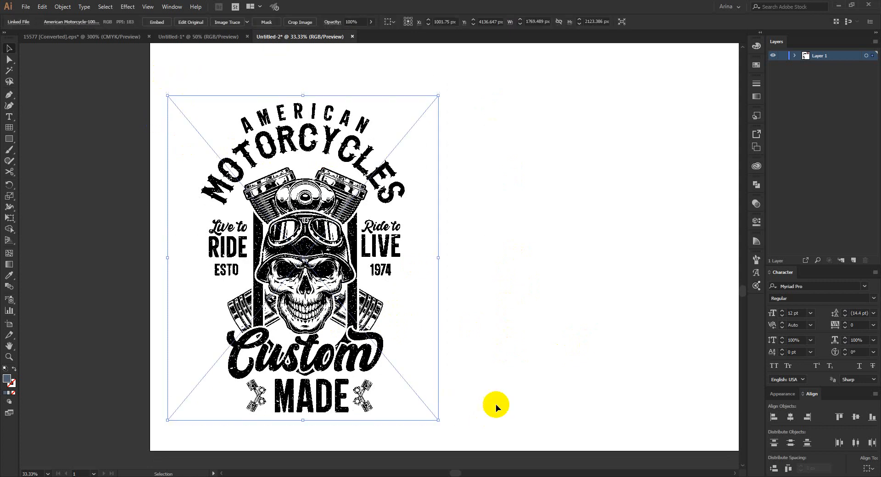
pyautogui.click(531, 356)
pyautogui.moveTo(513, 332); pyautogui.dragTo(157, 115)
pyautogui.click(157, 114)
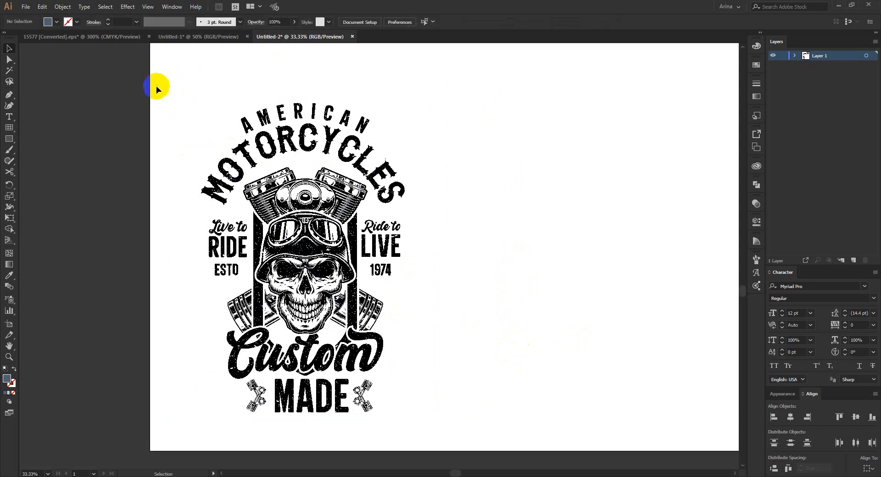
pyautogui.click(331, 307)
pyautogui.click(513, 309)
pyautogui.click(187, 274)
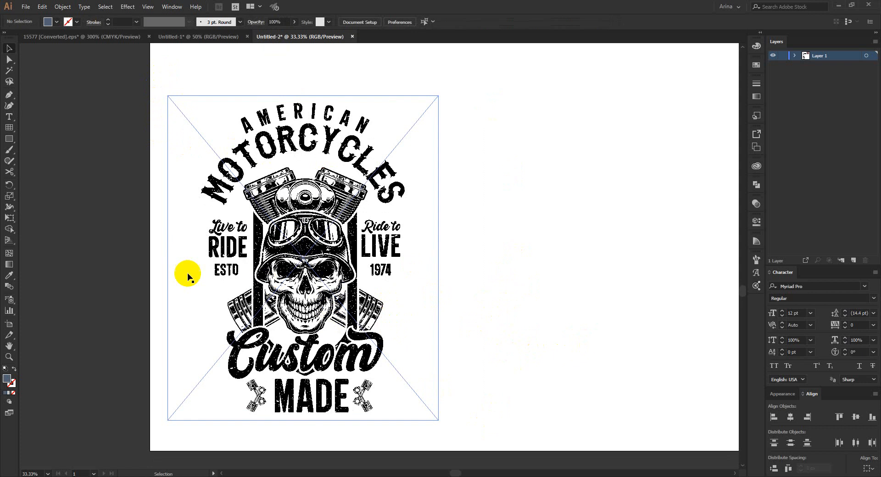
pyautogui.click(352, 75)
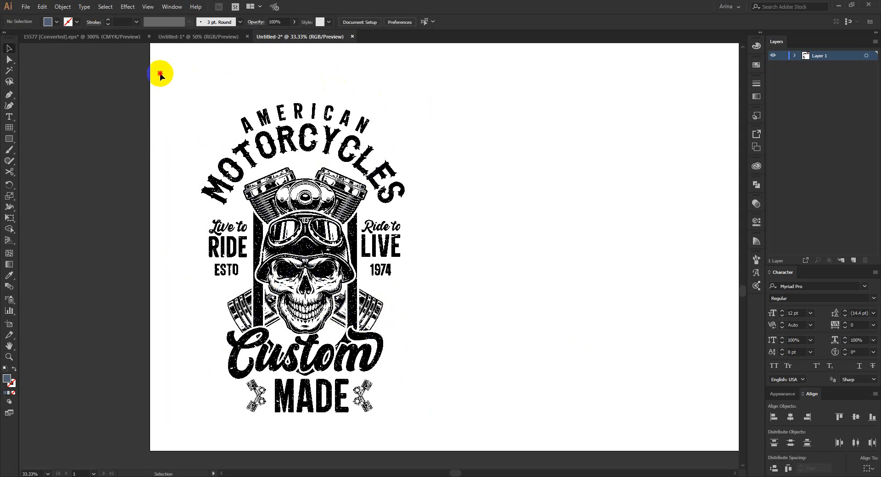
pyautogui.moveTo(160, 73); pyautogui.dragTo(487, 452)
pyautogui.click(512, 406)
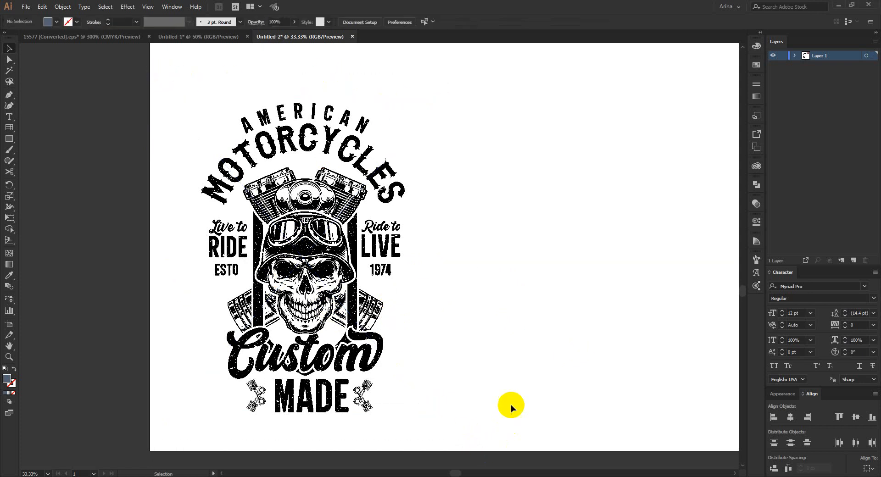
pyautogui.moveTo(508, 425)
pyautogui.mouseDown()
pyautogui.moveTo(255, 216)
pyautogui.moveTo(181, 83)
pyautogui.moveTo(153, 79)
pyautogui.moveTo(496, 425)
pyautogui.mouseUp()
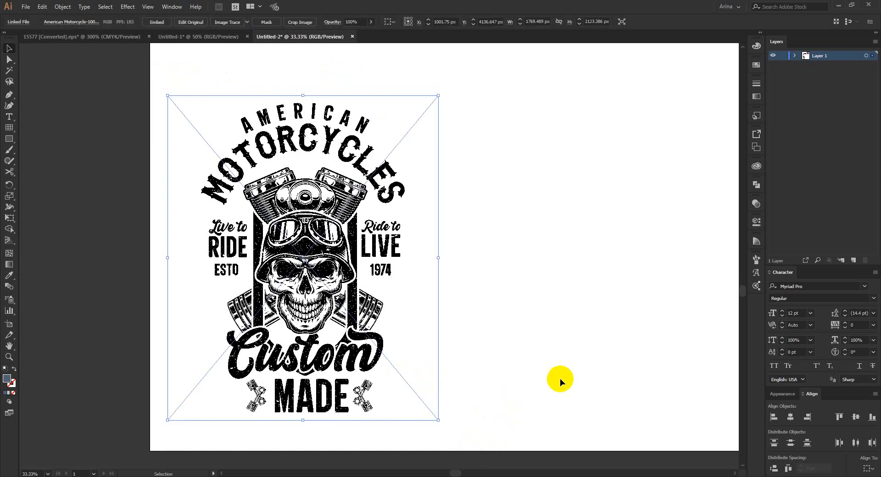
pyautogui.click(497, 334)
pyautogui.moveTo(519, 371); pyautogui.dragTo(271, 252)
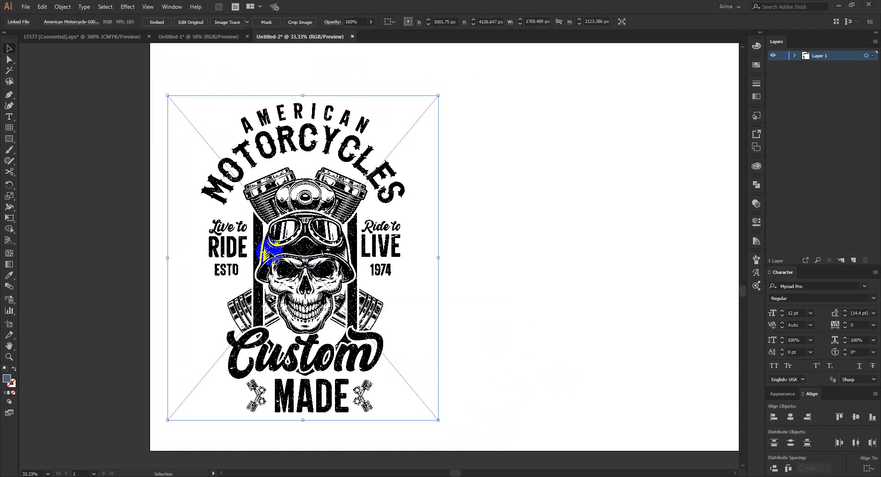
pyautogui.click(510, 303)
pyautogui.click(318, 260)
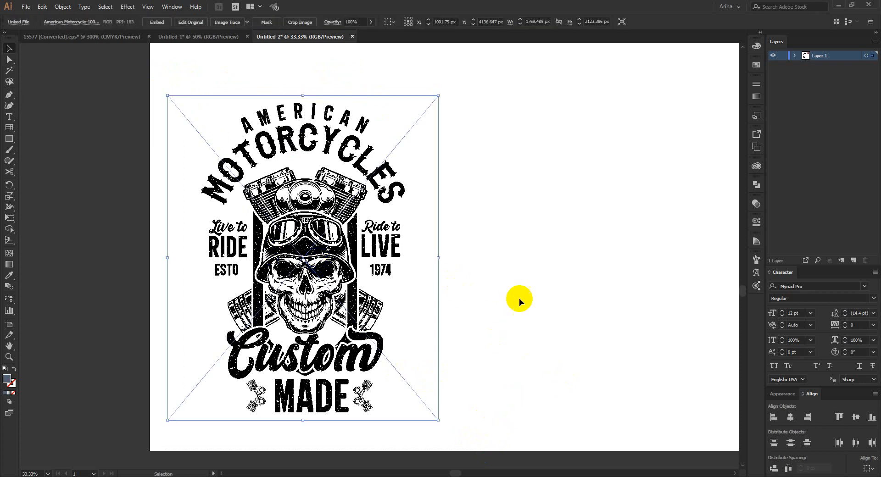
pyautogui.click(518, 301)
pyautogui.click(312, 270)
pyautogui.click(593, 357)
pyautogui.click(345, 282)
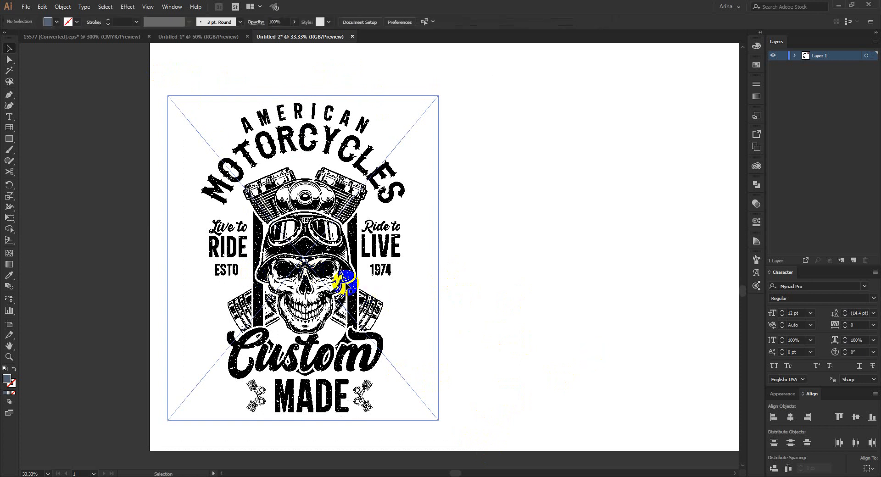
pyautogui.click(483, 344)
pyautogui.click(340, 283)
pyautogui.click(533, 281)
pyautogui.moveTo(506, 191); pyautogui.dragTo(279, 368)
pyautogui.click(473, 376)
pyautogui.moveTo(528, 379); pyautogui.dragTo(232, 208)
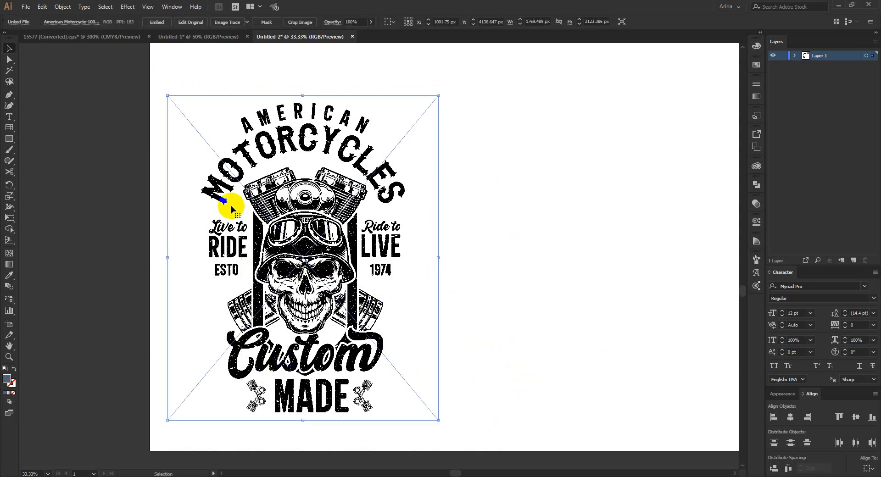
pyautogui.click(469, 301)
pyautogui.moveTo(472, 264); pyautogui.dragTo(250, 347)
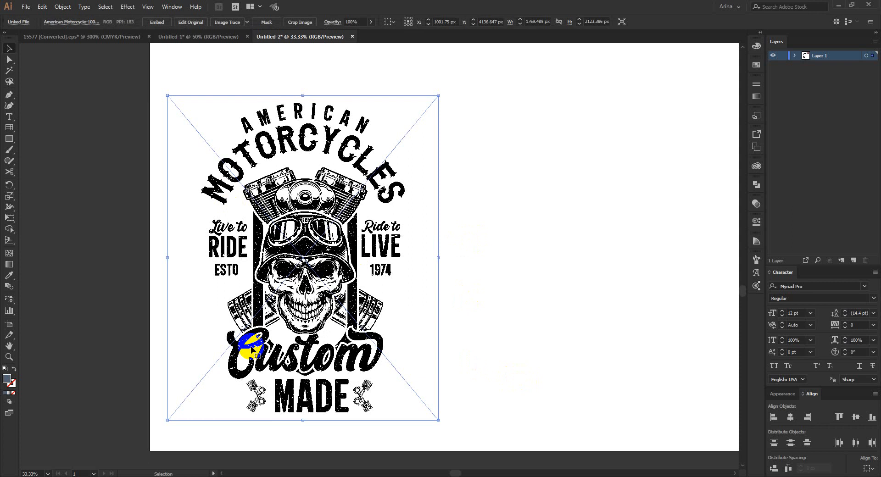
pyautogui.click(488, 359)
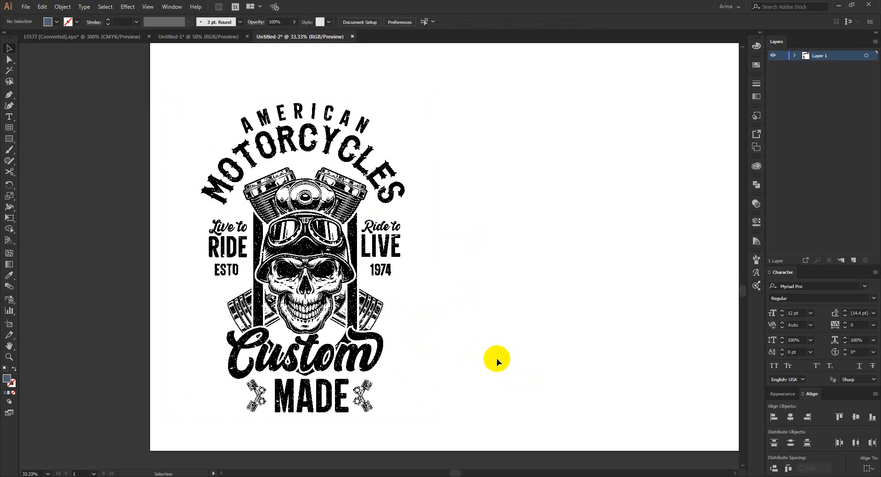
# - Shift the retro palm-tree sunset image downward, keeping it to the right of the city skyline
pyautogui.scroll(2, 496, 359)
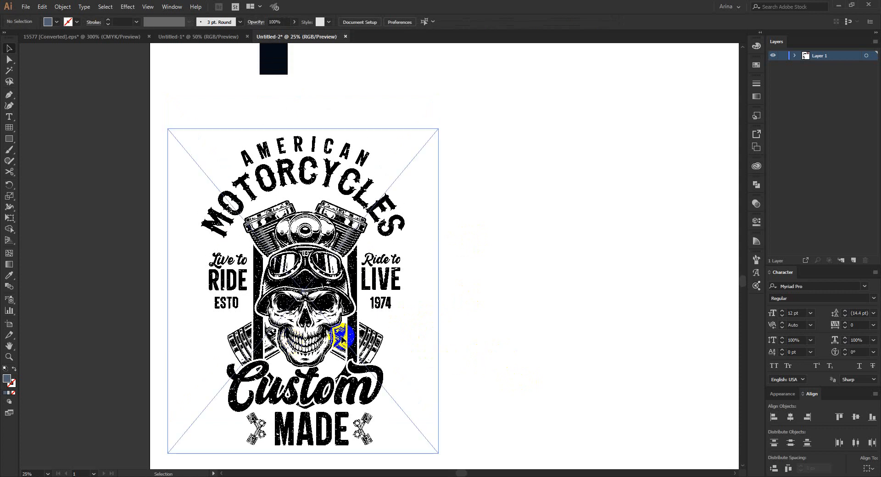
pyautogui.scroll(-1, 290, 341)
pyautogui.scroll(2, 485, 324)
pyautogui.scroll(12, 485, 325)
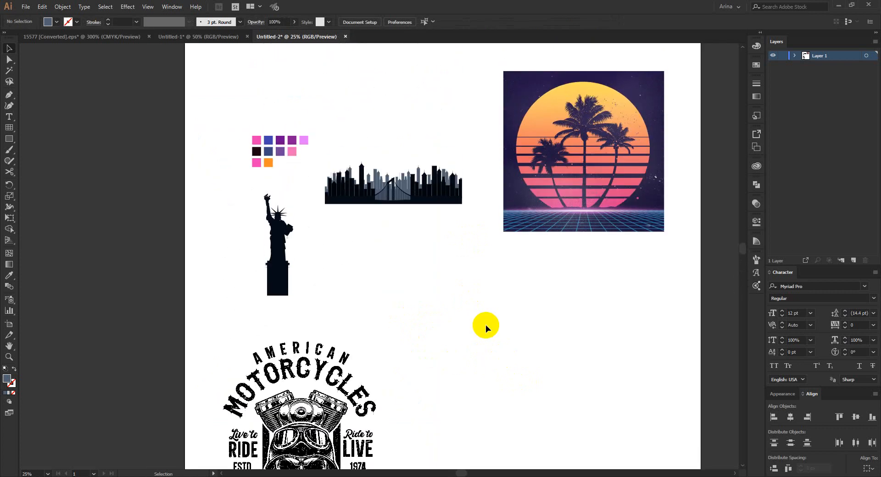
pyautogui.scroll(1, 459, 146)
pyautogui.moveTo(472, 151); pyautogui.dragTo(415, 141)
pyautogui.moveTo(567, 228); pyautogui.dragTo(558, 293)
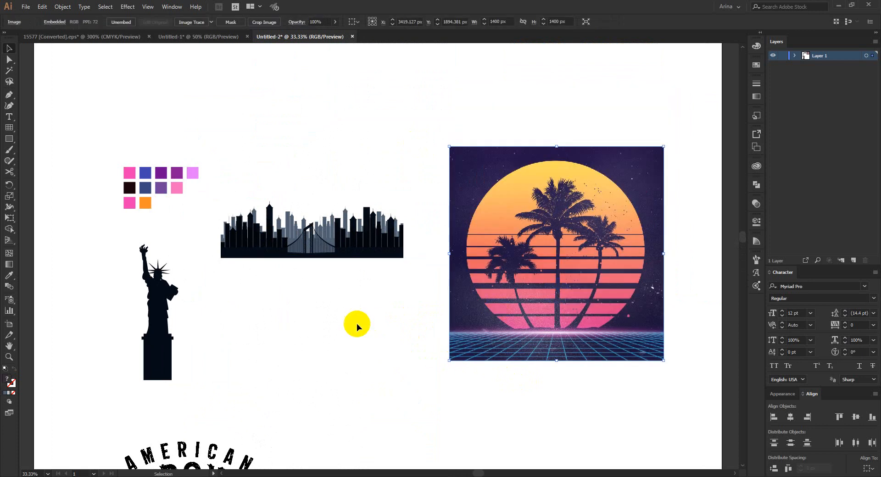
pyautogui.click(356, 323)
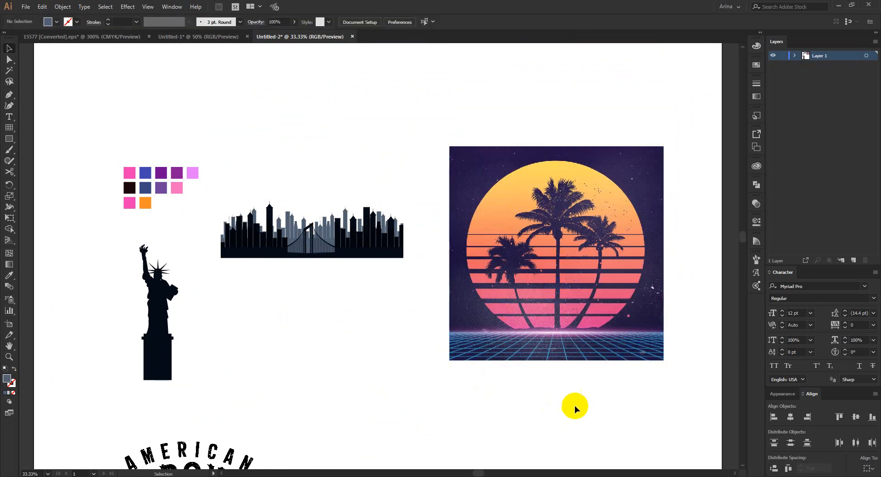
# - Examine the retro sunset image closely, including its striped sun, palm trees and perspective grid floor
pyautogui.moveTo(564, 323); pyautogui.dragTo(509, 163)
pyautogui.click(518, 117)
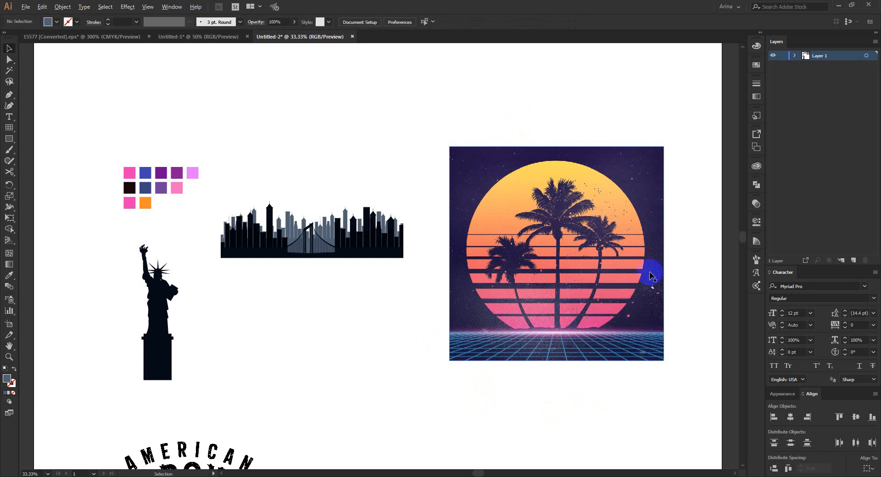
pyautogui.scroll(1, 651, 276)
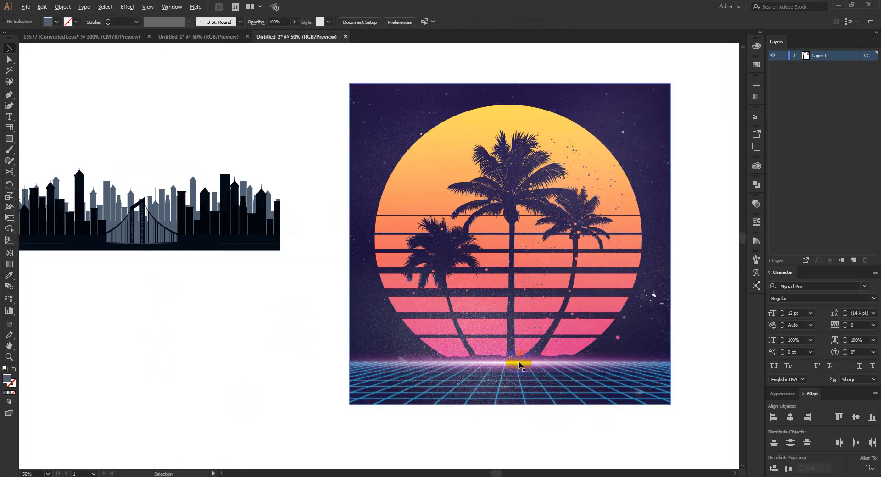
pyautogui.scroll(1, 518, 363)
pyautogui.scroll(-1, 636, 310)
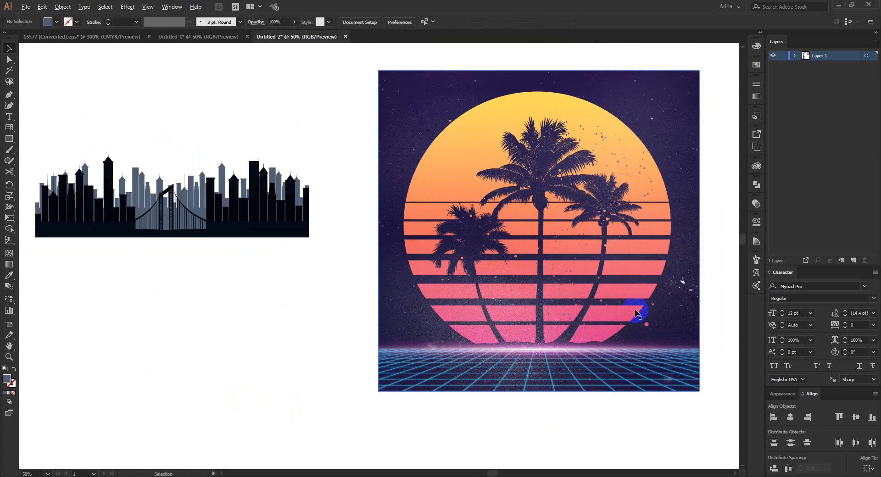
pyautogui.scroll(-1, 635, 312)
pyautogui.scroll(1, 594, 314)
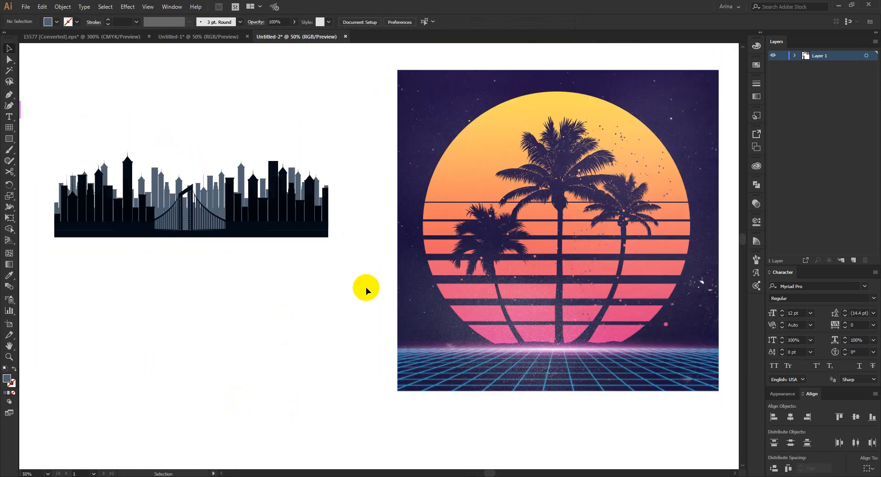
pyautogui.moveTo(358, 92); pyautogui.dragTo(592, 415)
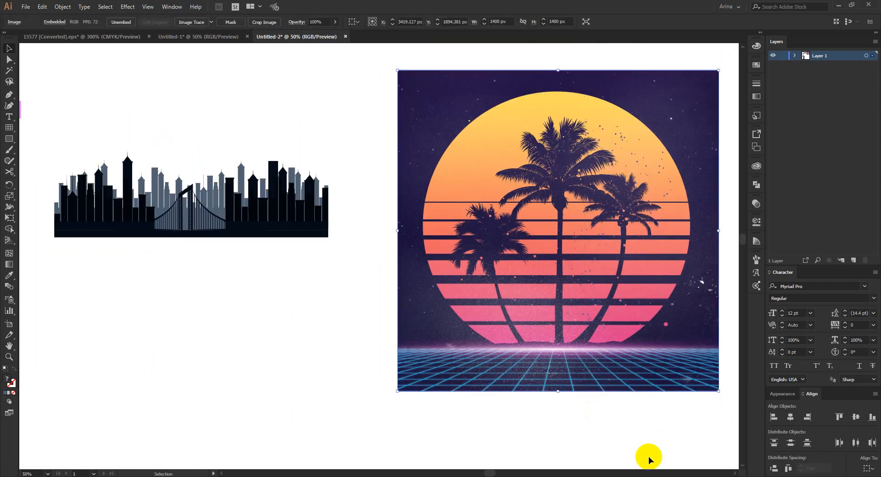
pyautogui.click(652, 401)
pyautogui.moveTo(715, 429); pyautogui.dragTo(478, 168)
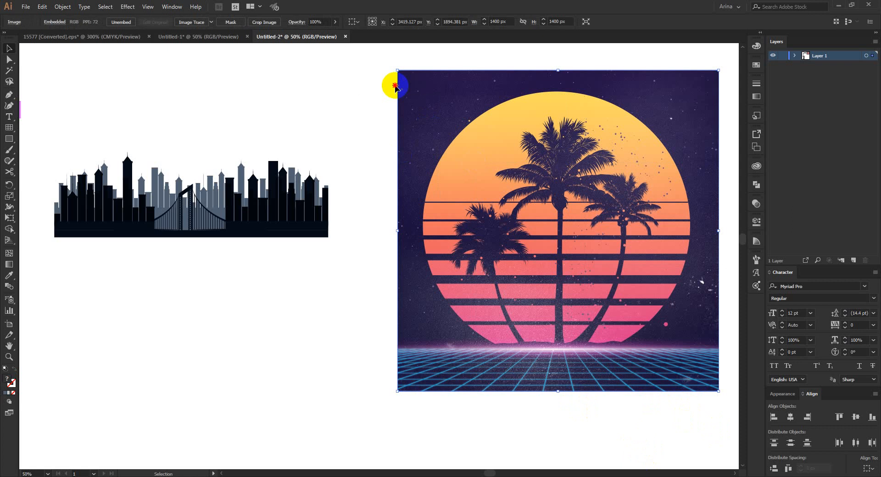
pyautogui.moveTo(385, 60); pyautogui.dragTo(732, 405)
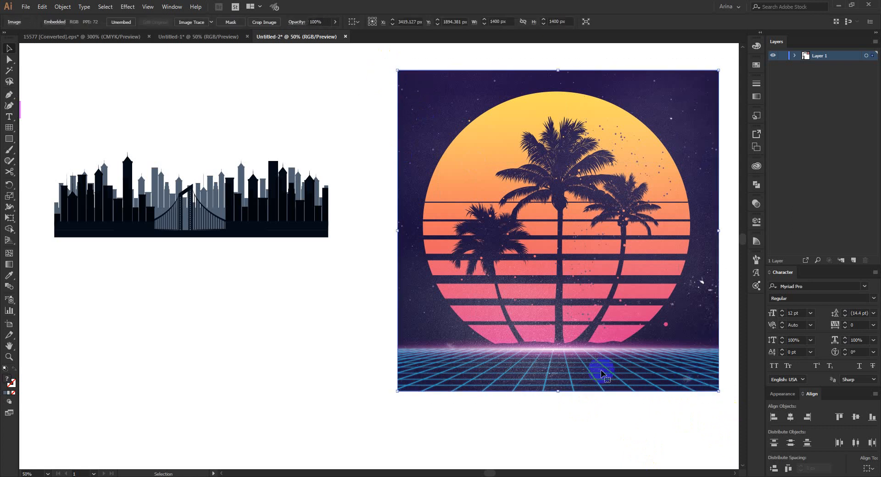
pyautogui.click(374, 304)
pyautogui.scroll(-1, 579, 314)
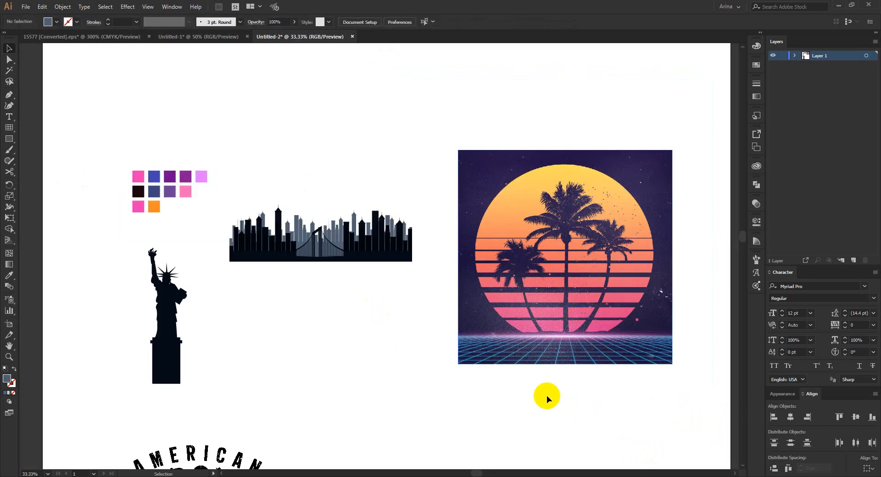
# - Reposition the retro sunset image up and to the right, farther away from the city skyline
pyautogui.moveTo(557, 313); pyautogui.dragTo(515, 232)
pyautogui.click(619, 364)
pyautogui.moveTo(619, 364); pyautogui.dragTo(524, 205)
pyautogui.click(429, 62)
pyautogui.moveTo(429, 62); pyautogui.dragTo(675, 316)
pyautogui.moveTo(550, 267); pyautogui.dragTo(594, 241)
pyautogui.click(570, 333)
pyautogui.moveTo(581, 204); pyautogui.dragTo(595, 221)
pyautogui.click(427, 337)
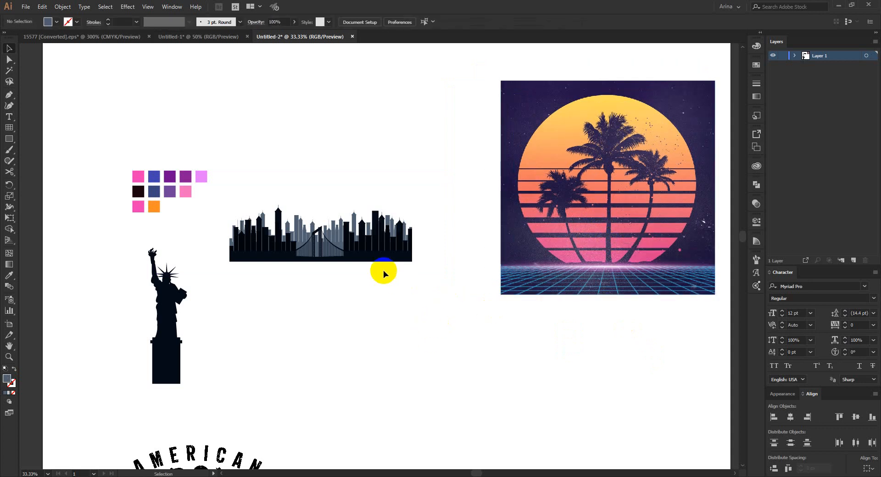
# - Move the city skyline silhouette upward, above the level of the color swatches, and inspect it
pyautogui.moveTo(367, 252); pyautogui.dragTo(381, 165)
pyautogui.click(385, 231)
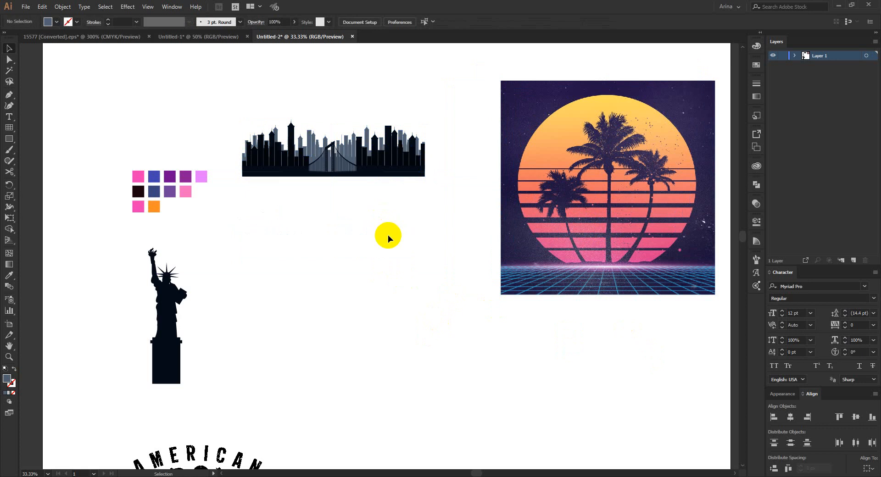
pyautogui.moveTo(388, 234); pyautogui.dragTo(472, 243)
pyautogui.click(226, 84)
pyautogui.click(313, 210)
pyautogui.scroll(1, 290, 180)
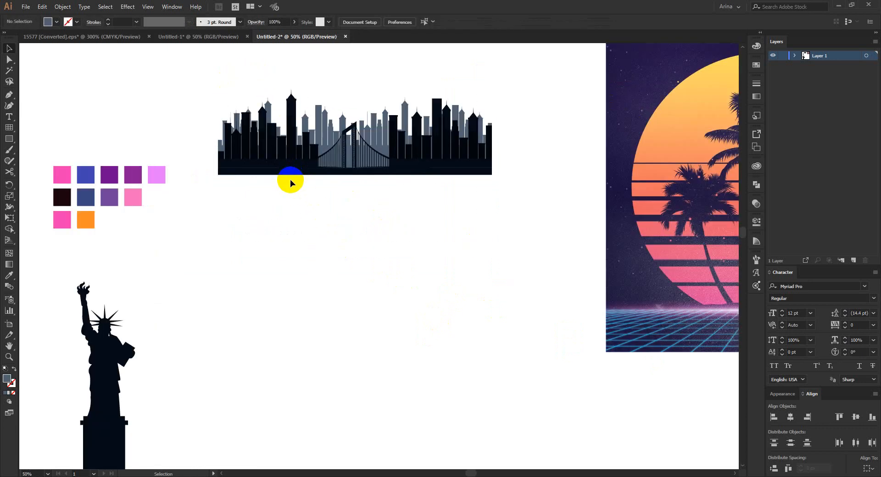
pyautogui.scroll(-1, 251, 216)
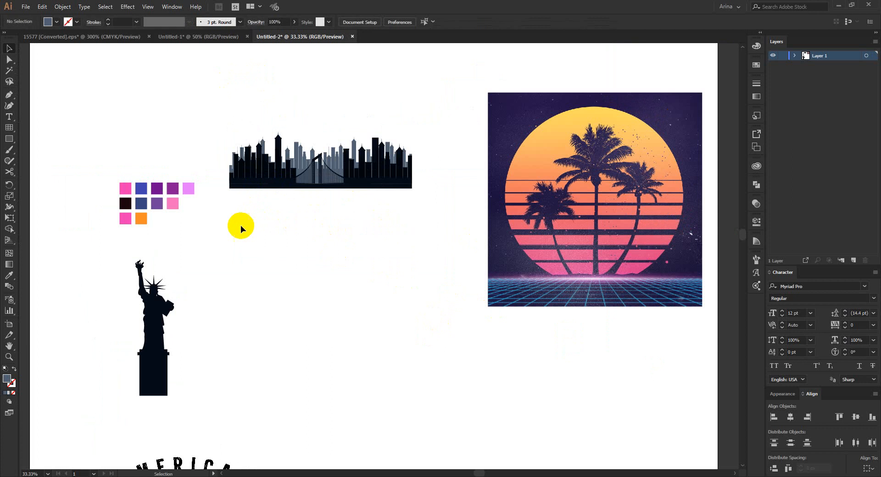
# - Move the Statue of Liberty silhouette right of the color swatches and place the skyline down beside it
pyautogui.moveTo(165, 318); pyautogui.dragTo(222, 275)
pyautogui.click(330, 268)
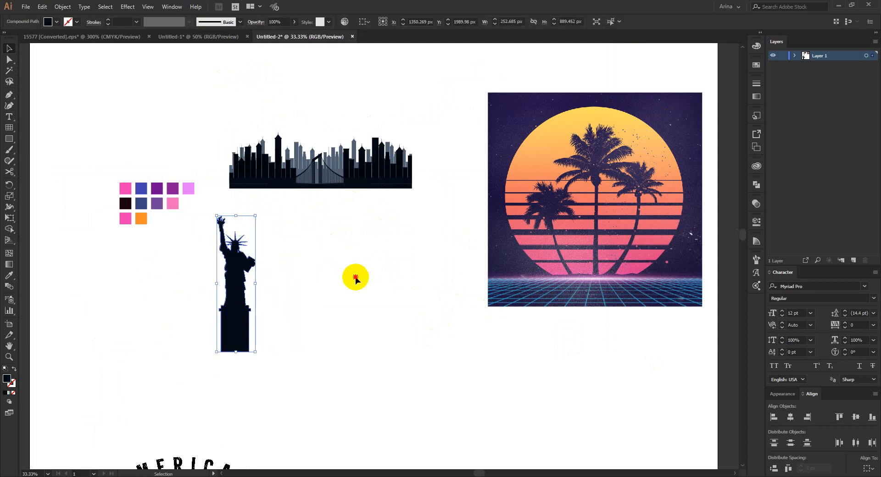
pyautogui.click(355, 277)
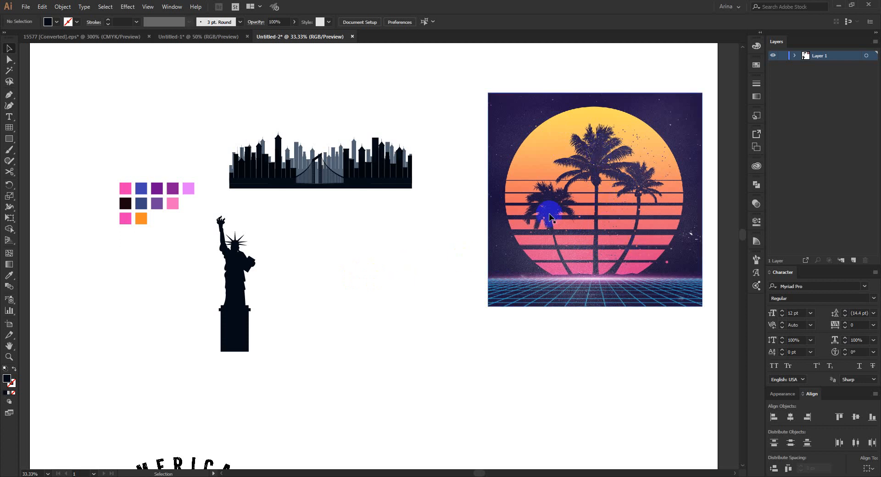
pyautogui.moveTo(344, 177); pyautogui.dragTo(378, 230)
pyautogui.click(367, 294)
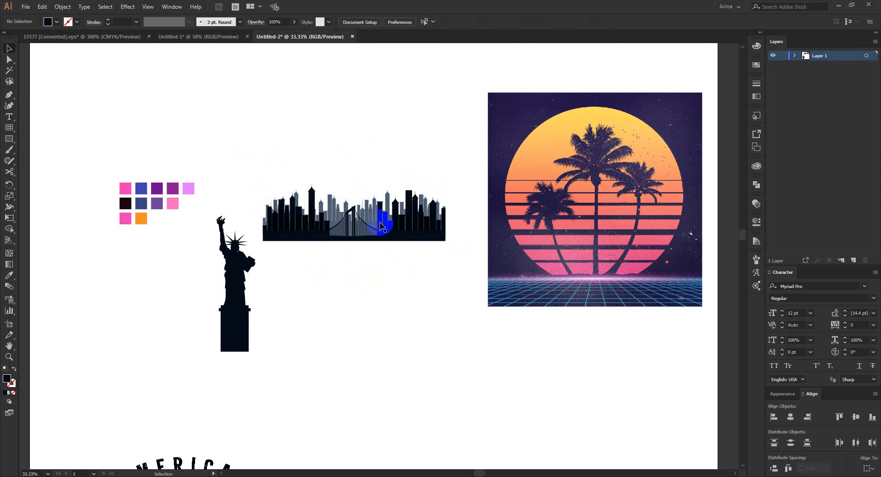
# - Examine the skyline and Statue of Liberty silhouettes individually and together, comparing them with the sunset image
pyautogui.moveTo(282, 150); pyautogui.dragTo(412, 306)
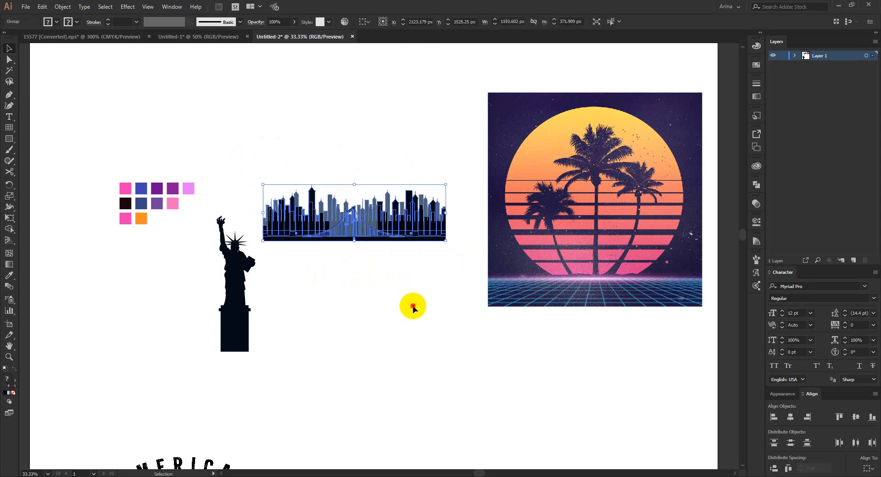
pyautogui.click(412, 305)
pyautogui.click(239, 286)
pyautogui.click(280, 297)
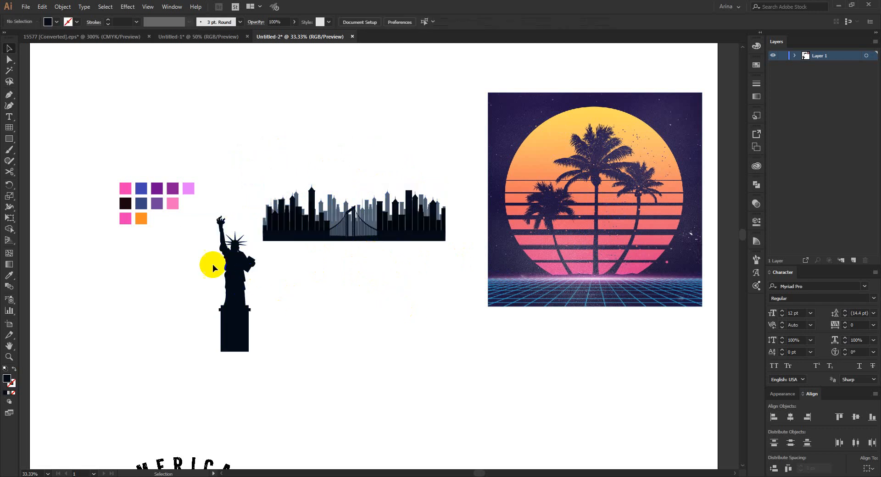
pyautogui.moveTo(203, 252); pyautogui.dragTo(268, 365)
pyautogui.click(307, 330)
pyautogui.moveTo(361, 351); pyautogui.dragTo(232, 196)
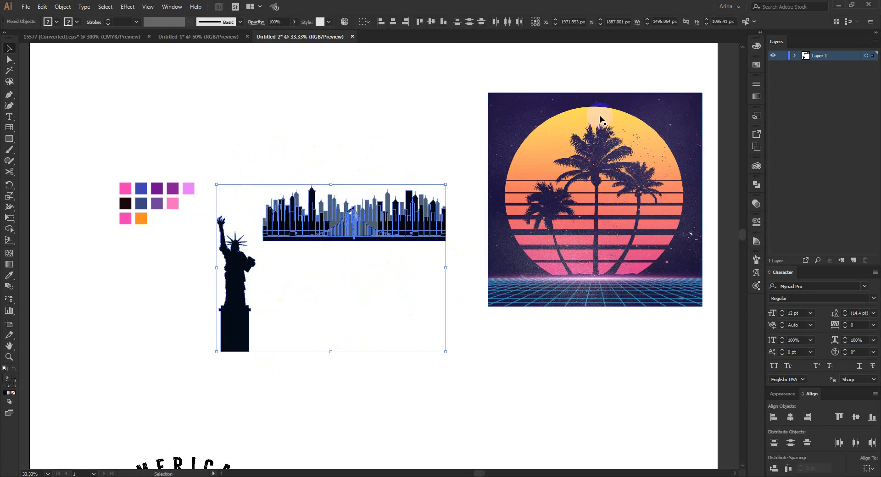
pyautogui.click(467, 316)
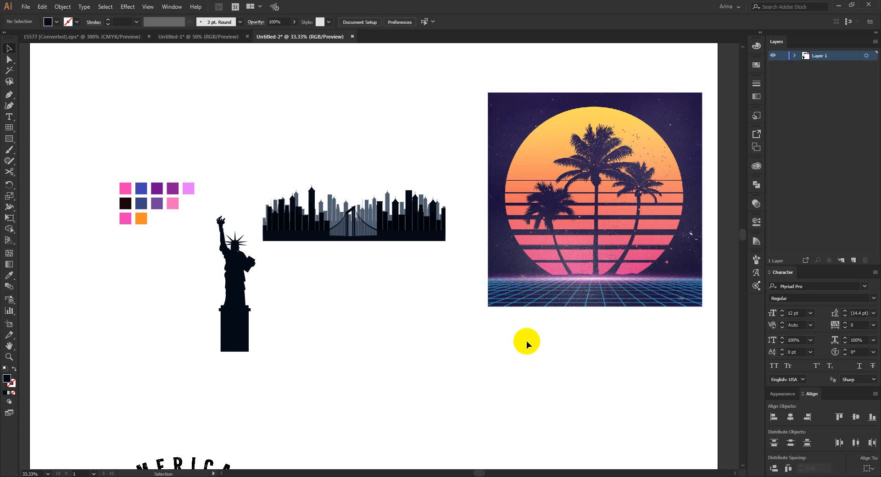
# - Move the retro sunset image slightly higher on the artboard and deselect it
pyautogui.click(521, 283)
pyautogui.moveTo(520, 287); pyautogui.dragTo(516, 237)
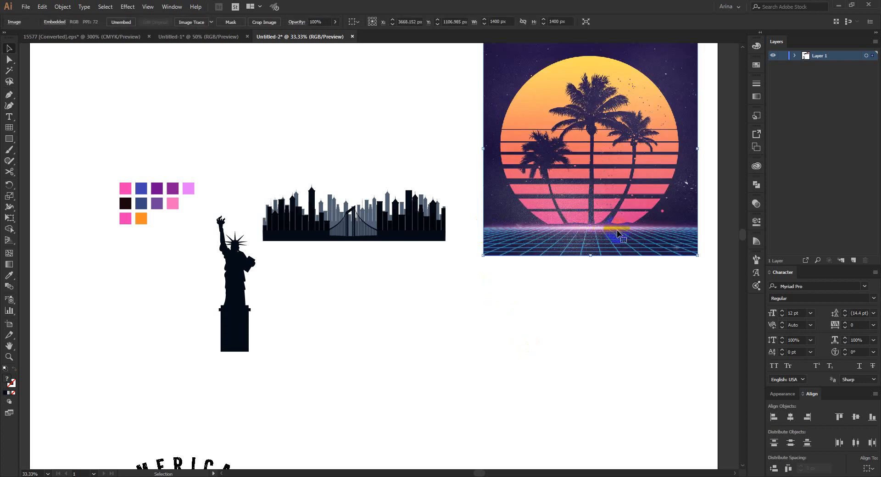
pyautogui.click(602, 302)
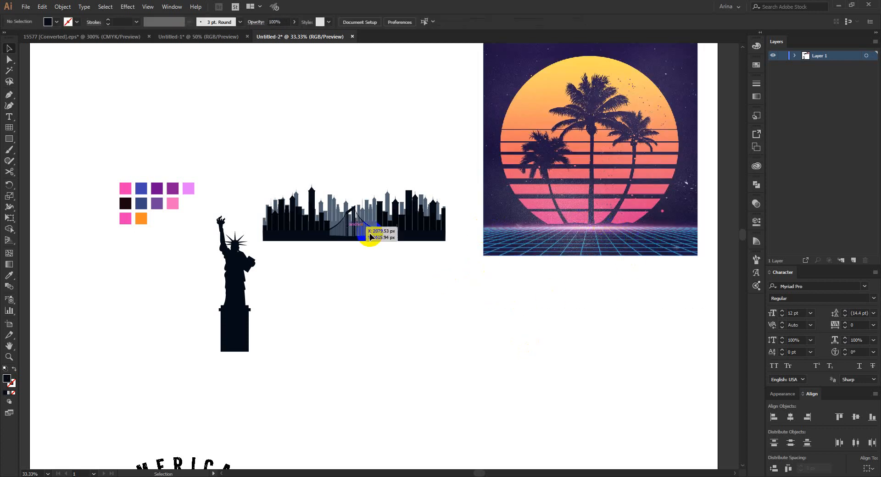
# - Save the colors of all the artboard's colored squares as a new color group in the document's swatches
pyautogui.moveTo(89, 148); pyautogui.dragTo(197, 247)
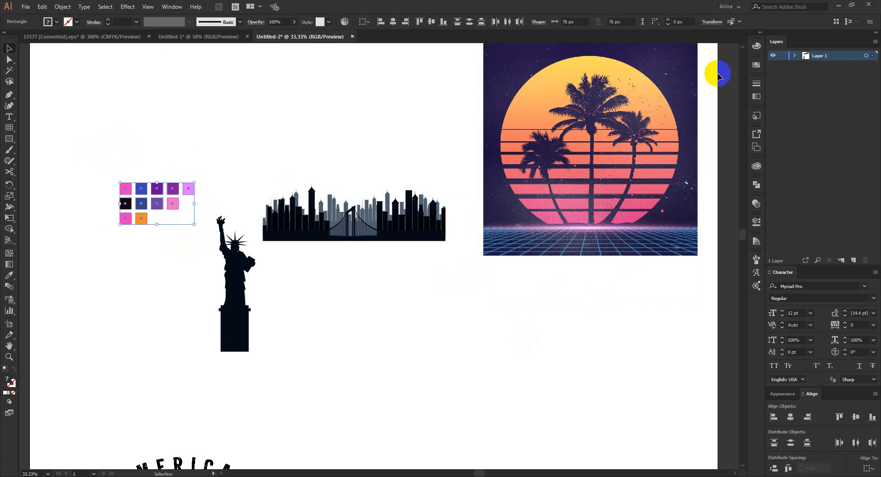
pyautogui.click(755, 66)
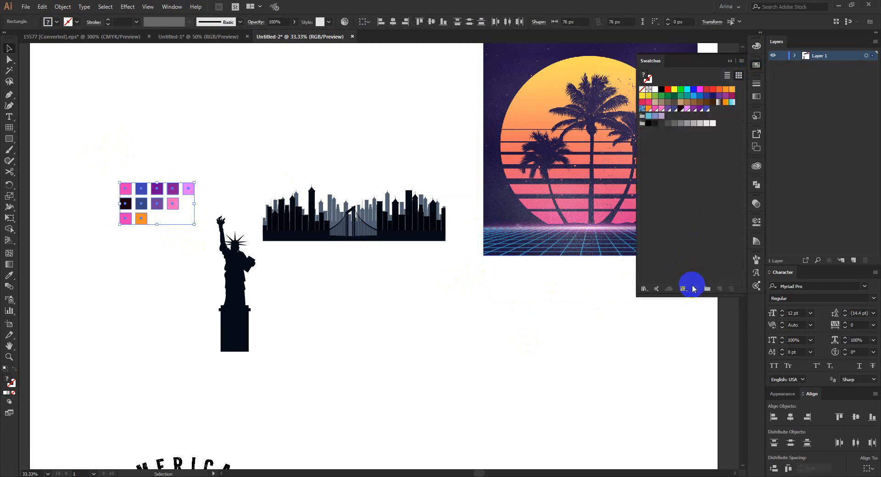
pyautogui.click(706, 289)
pyautogui.click(442, 275)
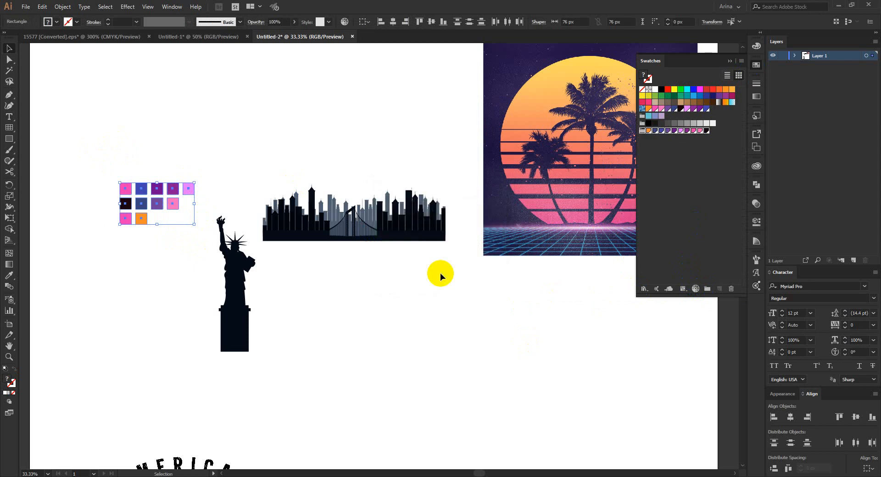
pyautogui.click(673, 155)
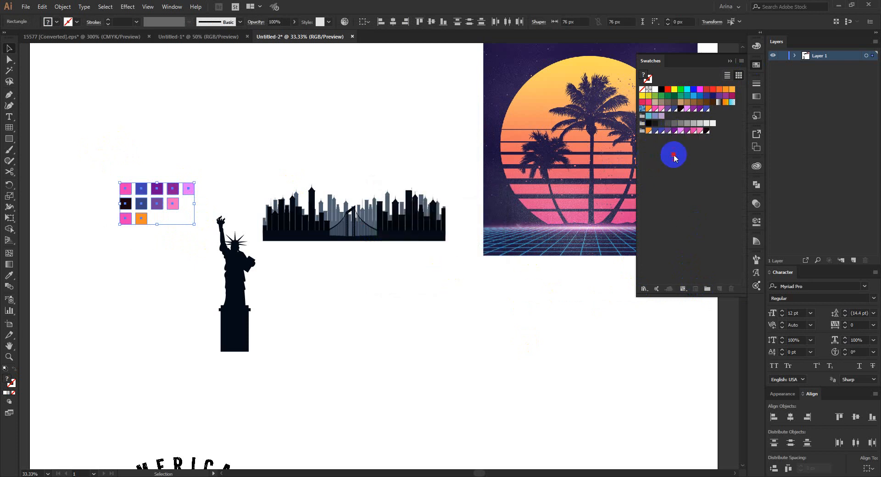
pyautogui.moveTo(659, 133); pyautogui.dragTo(701, 133)
pyautogui.click(448, 270)
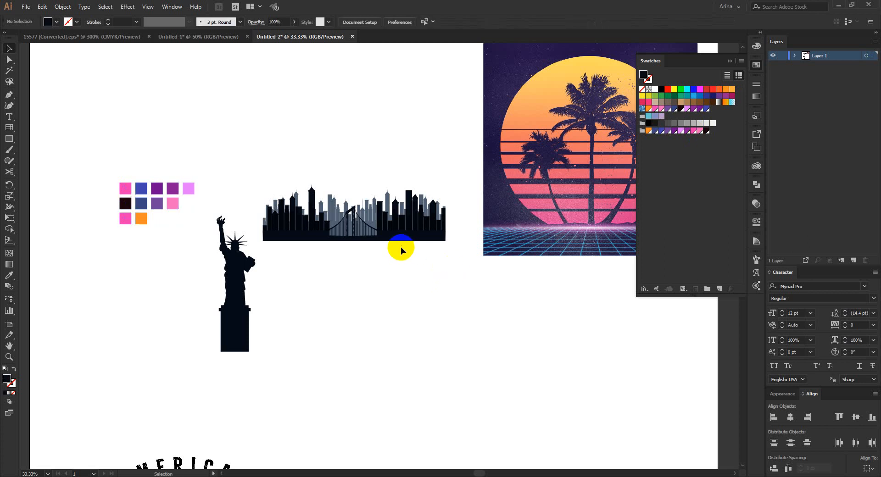
# - Move the city skyline above the colored squares and the sunset image farther right to clear the middle of the artboard
pyautogui.moveTo(361, 241); pyautogui.dragTo(287, 132)
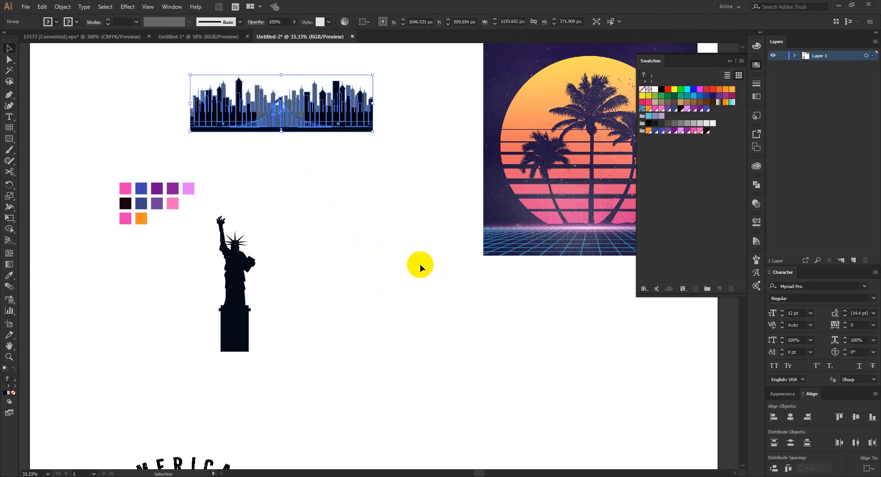
pyautogui.click(415, 263)
pyautogui.moveTo(507, 213); pyautogui.dragTo(564, 201)
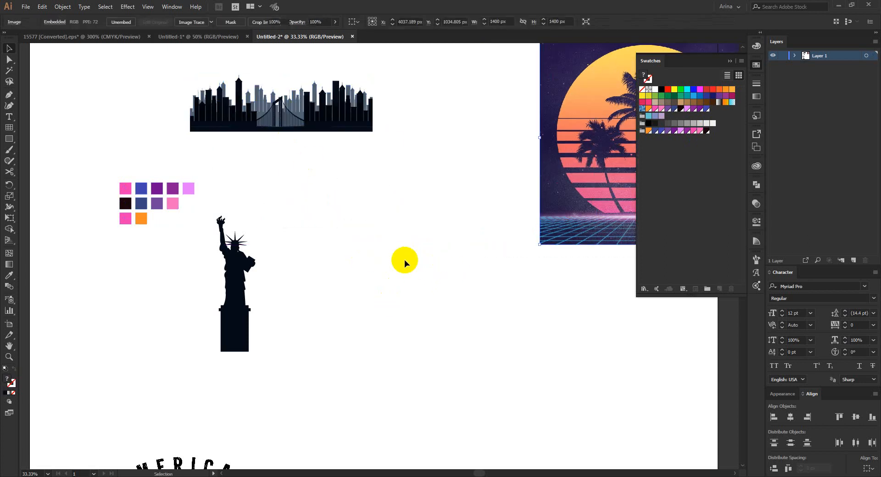
pyautogui.click(404, 260)
# - Draw a dark square about 1206 px wide right of the Statue of Liberty and nudge it slightly up and left
pyautogui.scroll(1, 401, 255)
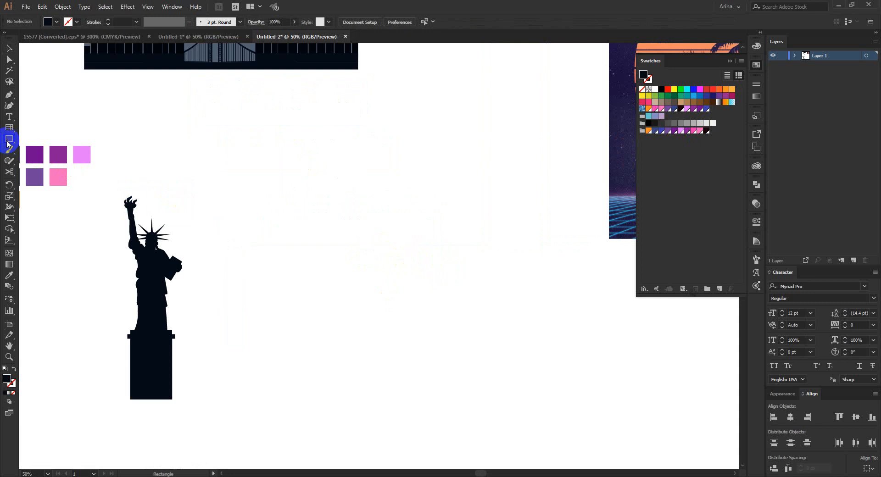
pyautogui.moveTo(289, 146); pyautogui.dragTo(533, 420)
pyautogui.press('v')
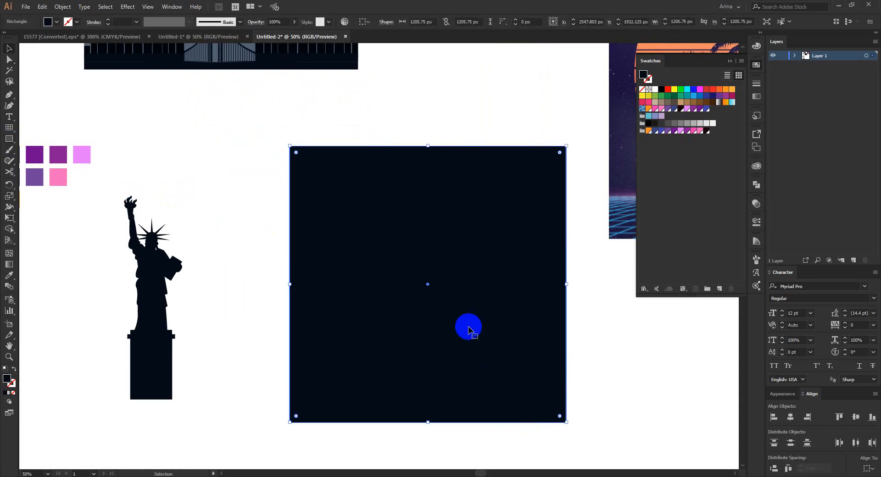
pyautogui.moveTo(459, 306); pyautogui.dragTo(450, 283)
pyautogui.click(604, 362)
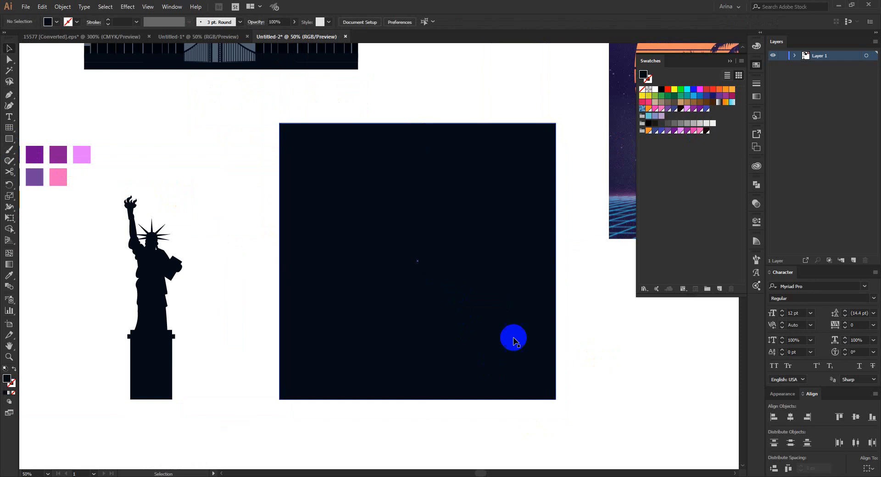
# - Place the dark square at the bottom of the layer's stacking order and lock it as the background
pyautogui.scroll(-1, 422, 283)
pyautogui.click(421, 282)
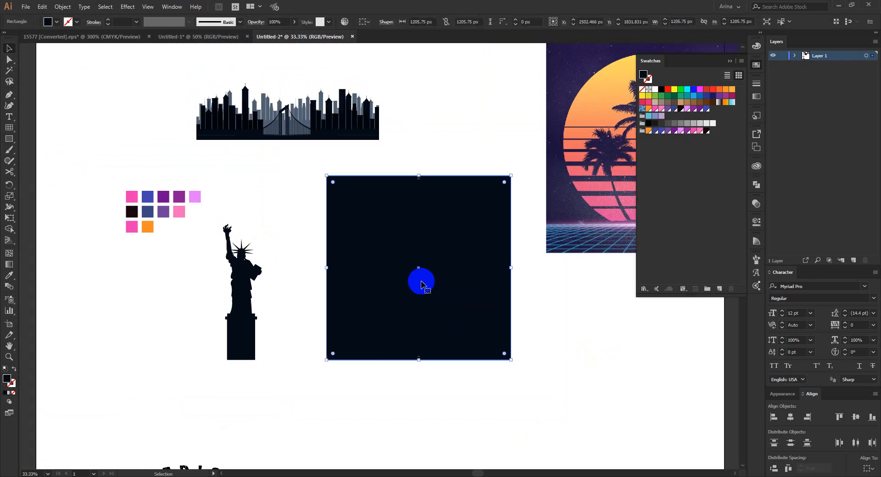
pyautogui.click(552, 340)
pyautogui.click(457, 321)
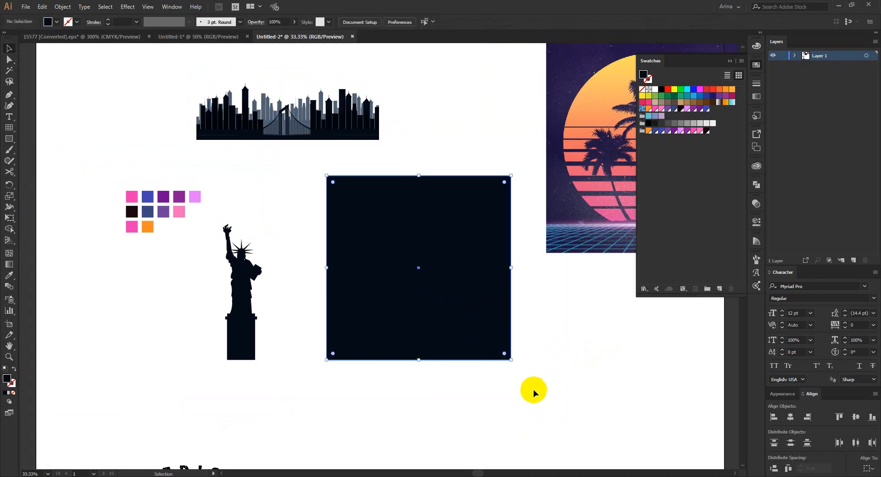
pyautogui.moveTo(532, 390); pyautogui.dragTo(418, 306)
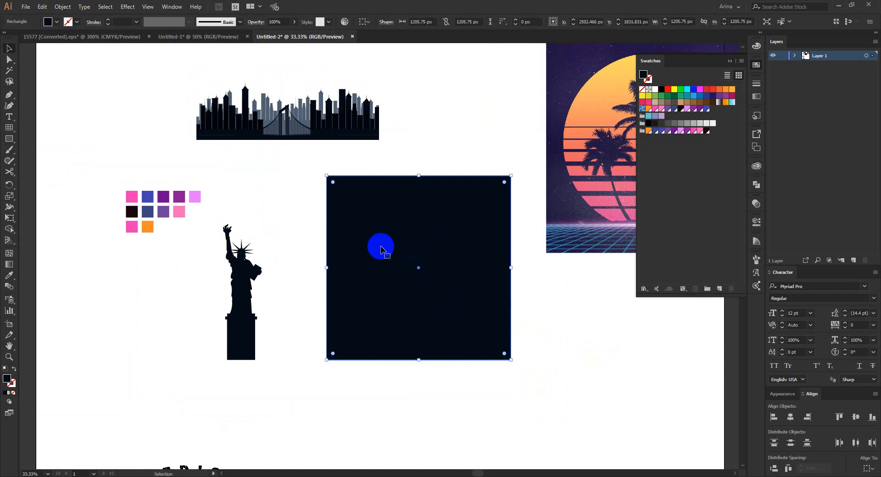
pyautogui.click(795, 55)
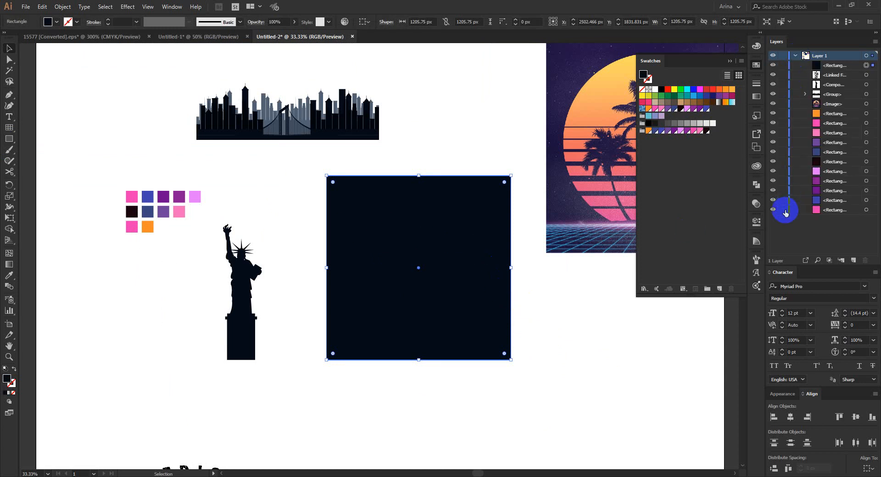
pyautogui.press('Delete')
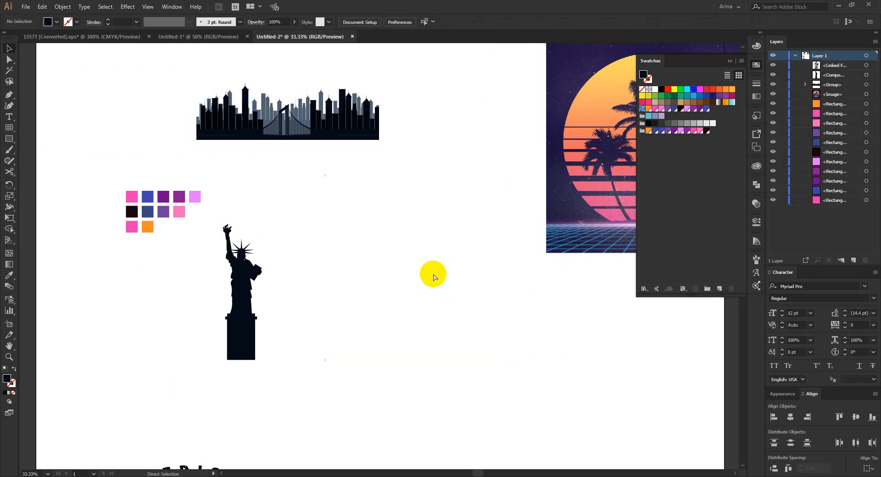
pyautogui.hotkey('ctrl', 'z')
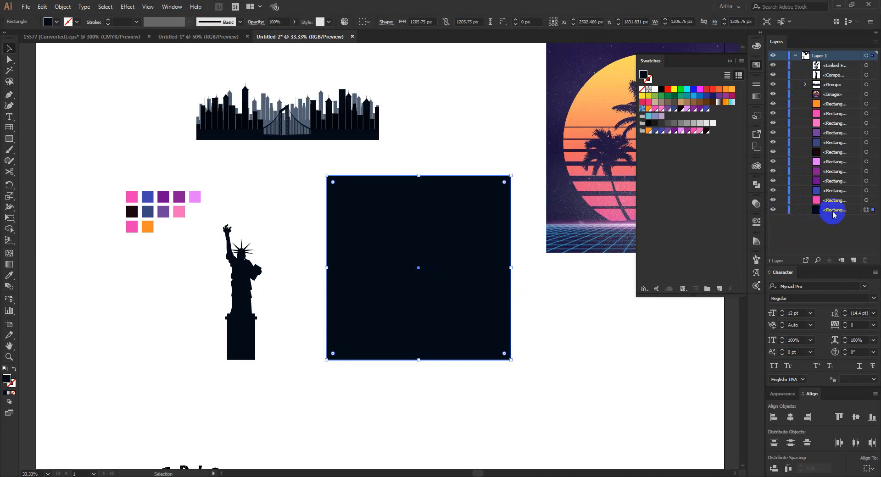
pyautogui.click(783, 210)
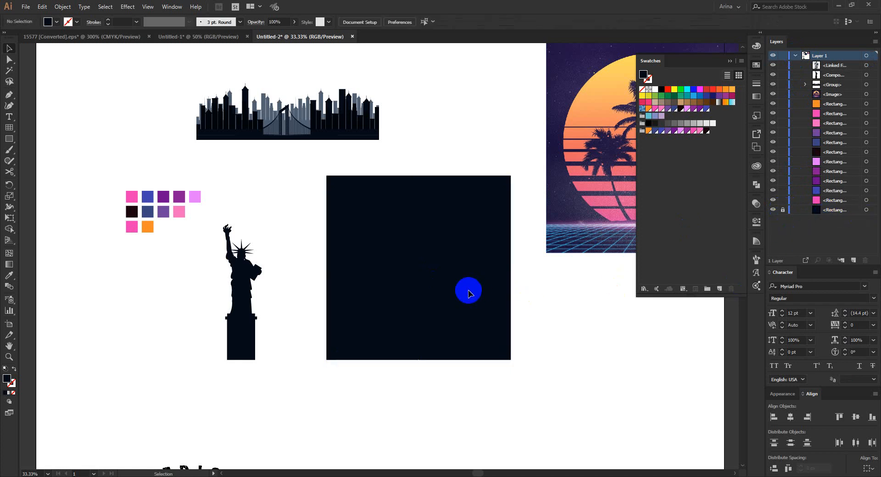
pyautogui.click(515, 224)
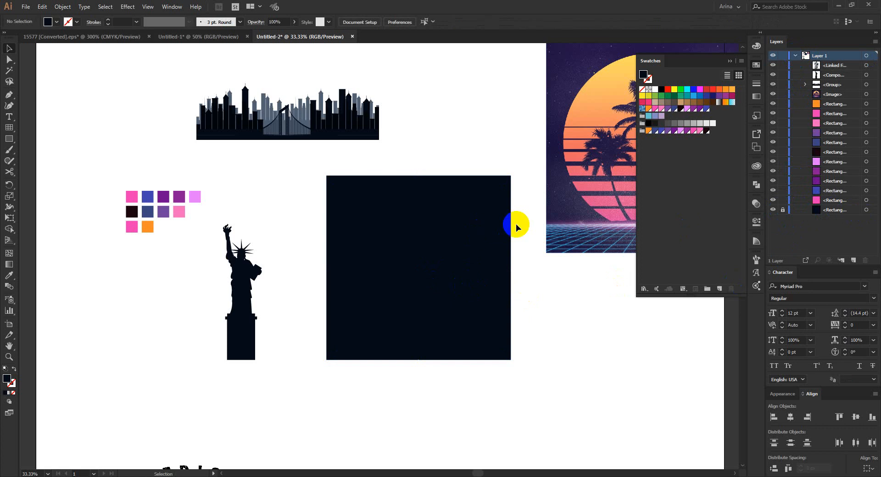
# - Move the sunset image down and left, closer beside the dark square
pyautogui.scroll(1, 530, 237)
pyautogui.scroll(-1, 330, 241)
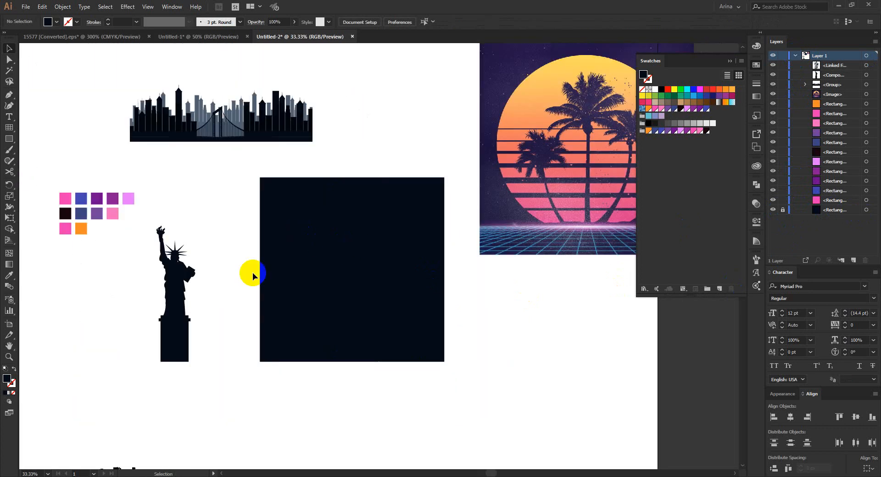
pyautogui.scroll(1, 356, 275)
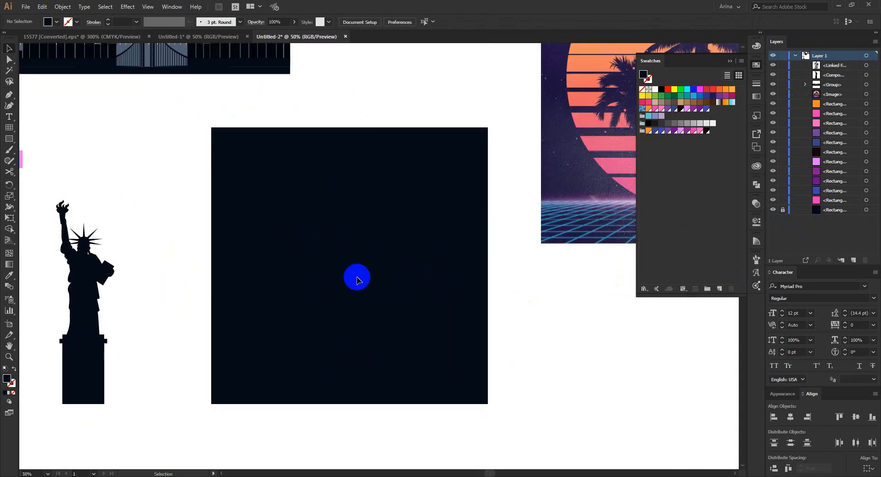
pyautogui.scroll(-1, 331, 241)
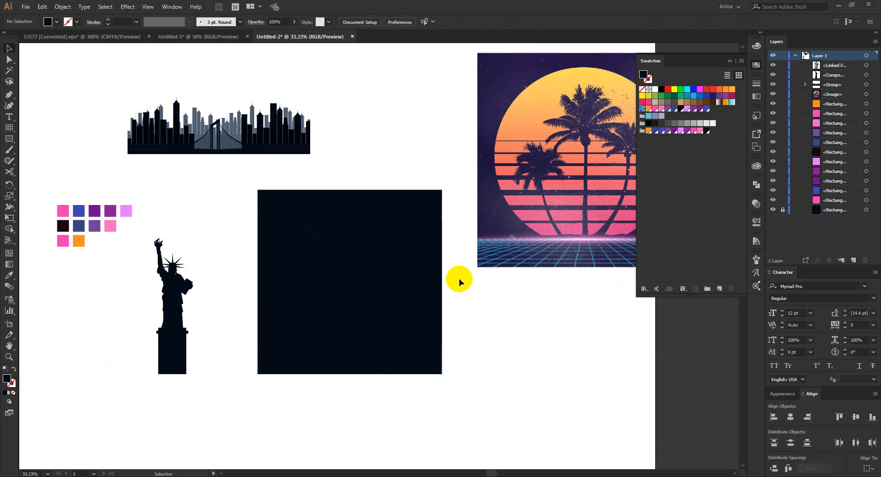
pyautogui.moveTo(501, 266); pyautogui.dragTo(444, 265)
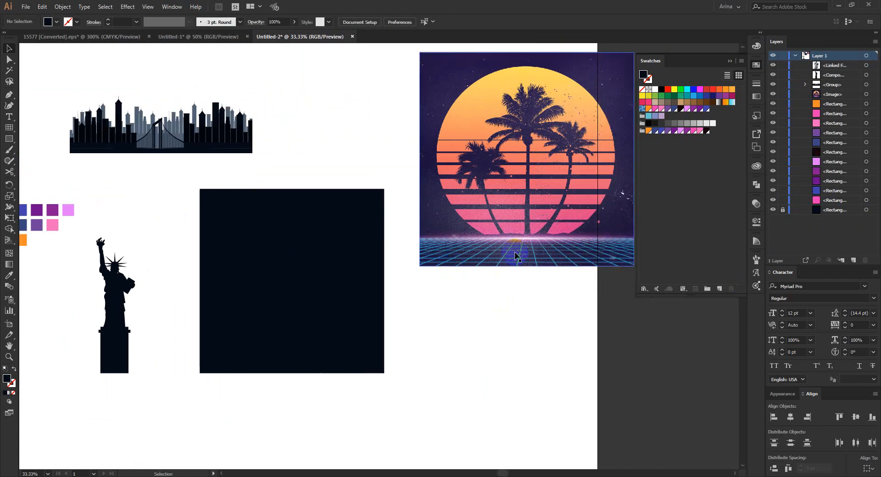
pyautogui.moveTo(515, 256); pyautogui.dragTo(495, 289)
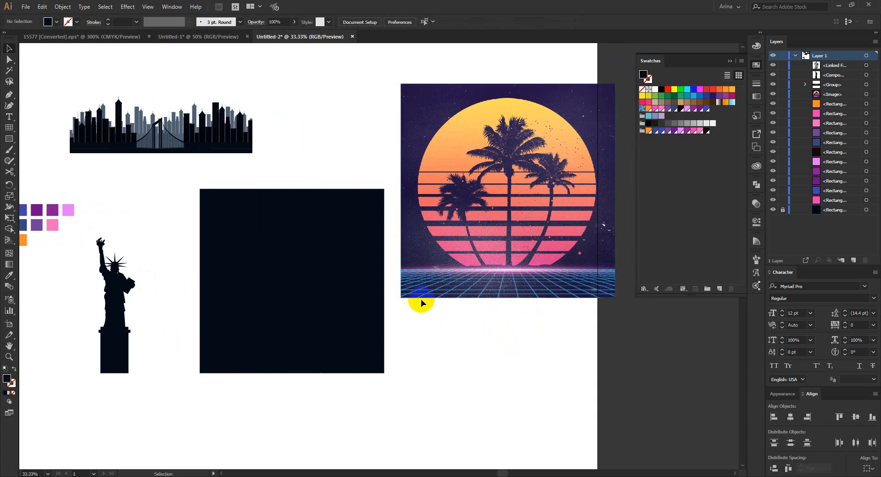
# - Draw a rectangle about 1299 by 817 px over the lower half of the dark square, slightly overhanging its sides
pyautogui.scroll(1, 213, 333)
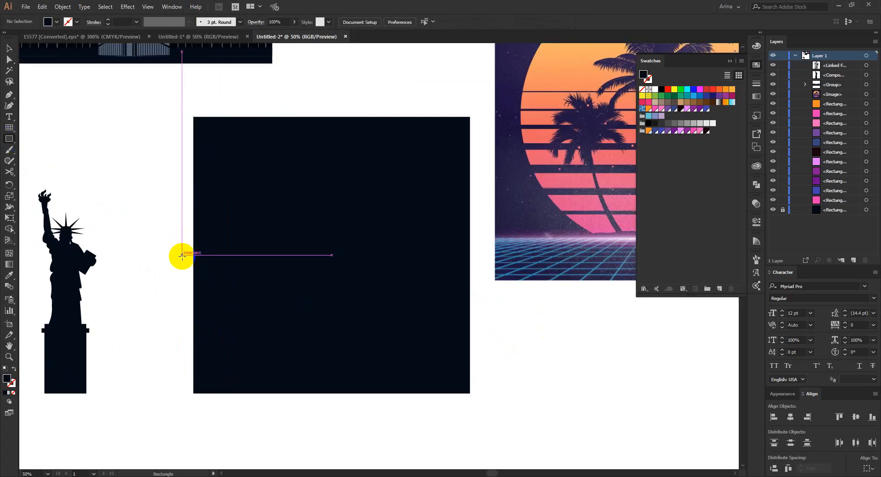
pyautogui.moveTo(182, 255); pyautogui.dragTo(480, 442)
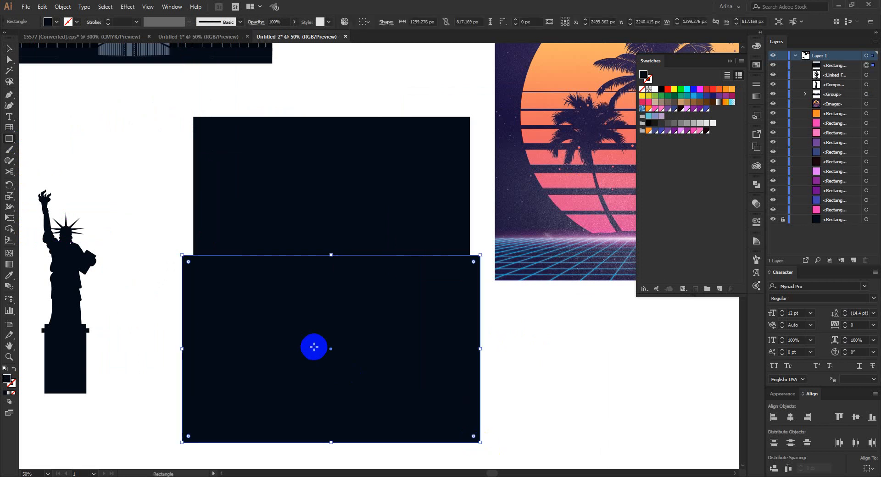
pyautogui.press('v')
pyautogui.click(514, 362)
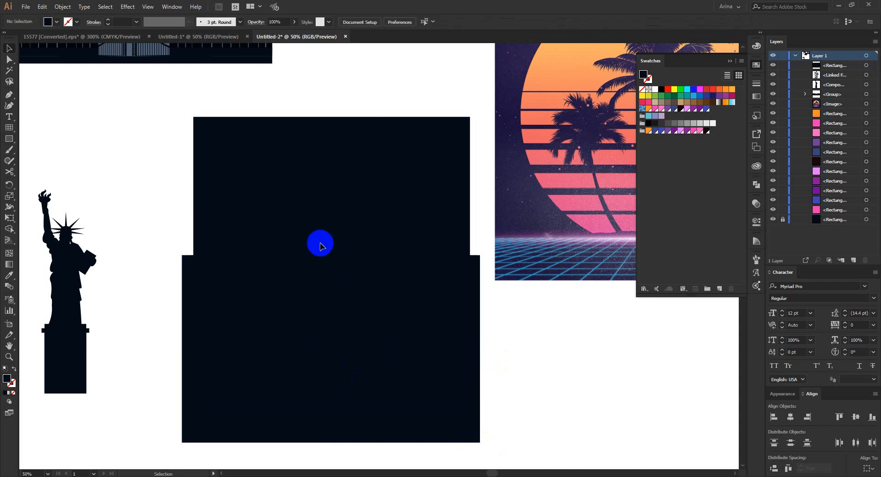
# - Fill the new lower rectangle with the default white-to-black linear gradient
pyautogui.moveTo(316, 97); pyautogui.dragTo(375, 207)
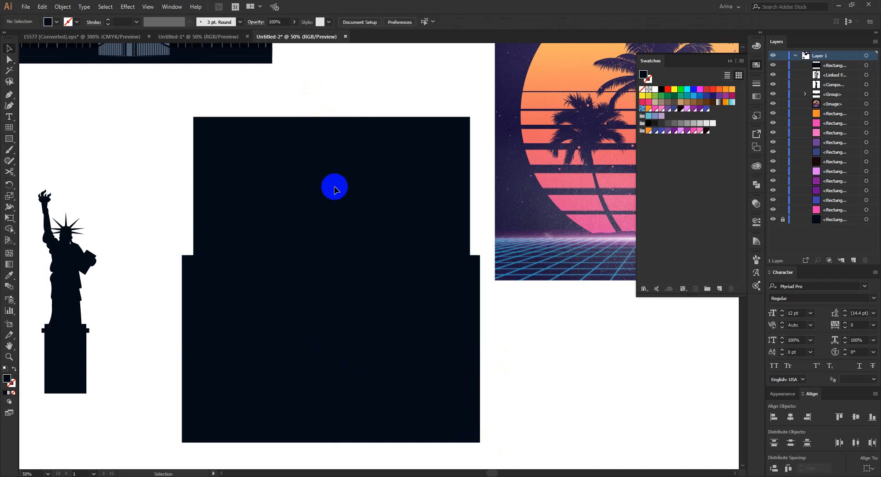
pyautogui.moveTo(293, 173); pyautogui.dragTo(382, 356)
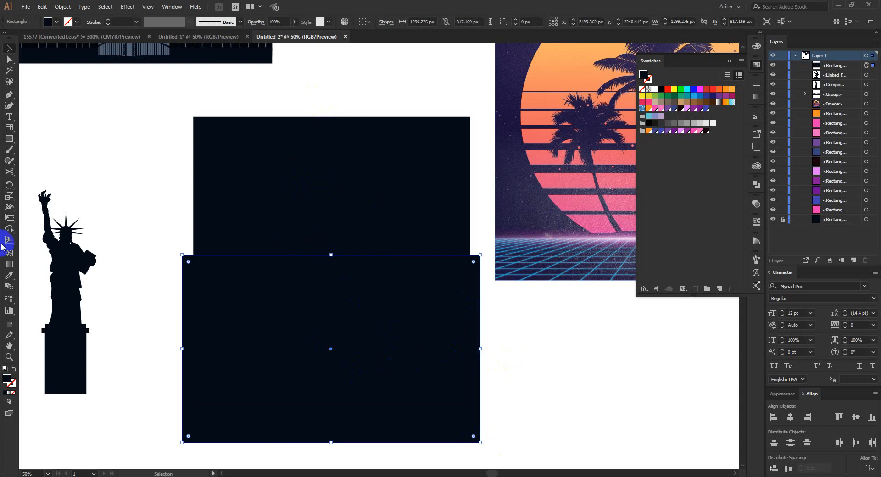
pyautogui.doubleClick(8, 266)
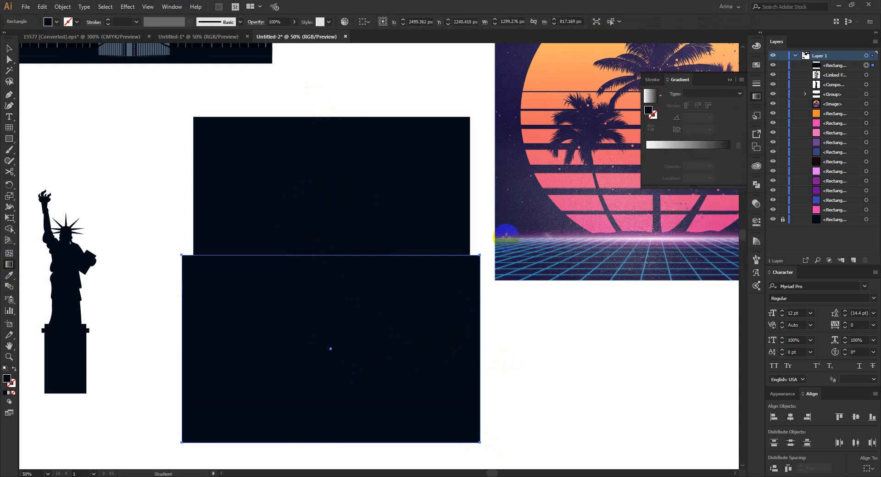
pyautogui.click(663, 146)
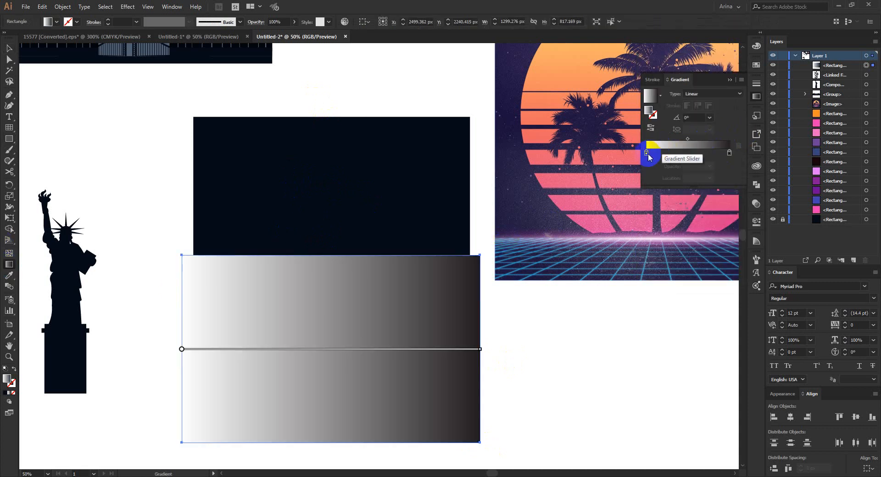
pyautogui.click(330, 360)
# - Change the gradient's white starting stop to the dark blue swatch from the saved color group
pyautogui.doubleClick(646, 153)
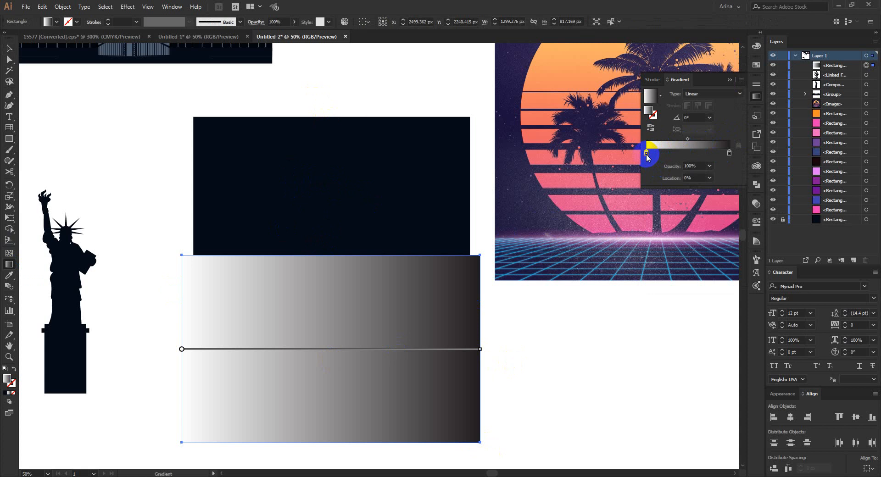
pyautogui.click(637, 224)
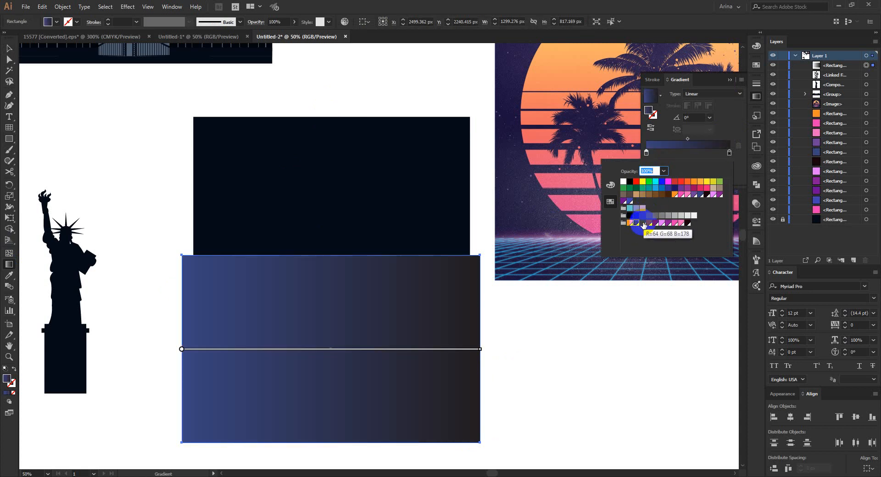
pyautogui.click(730, 154)
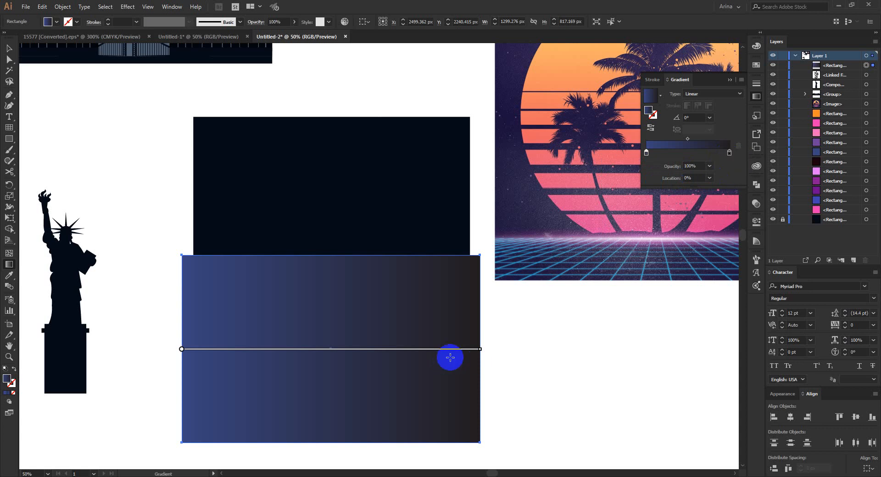
# - Change the lower rectangle's gradient type from linear to Radial, keeping its gradient handles editable
pyautogui.click(698, 92)
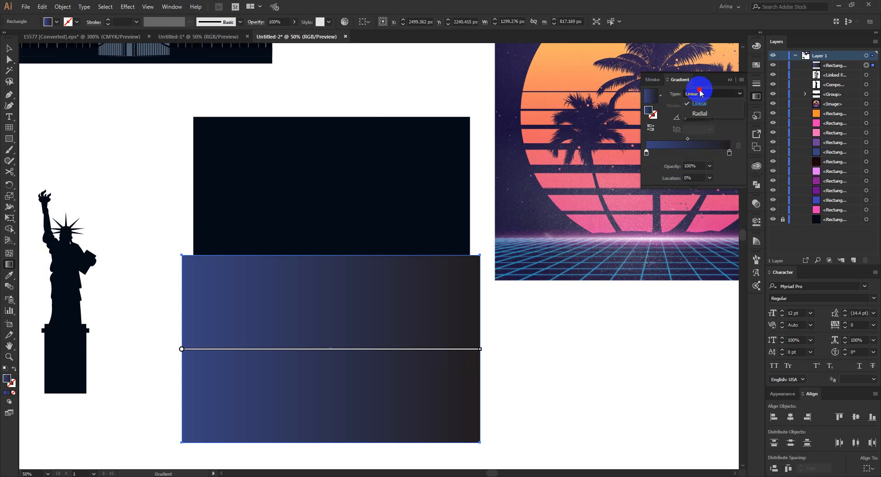
pyautogui.click(698, 102)
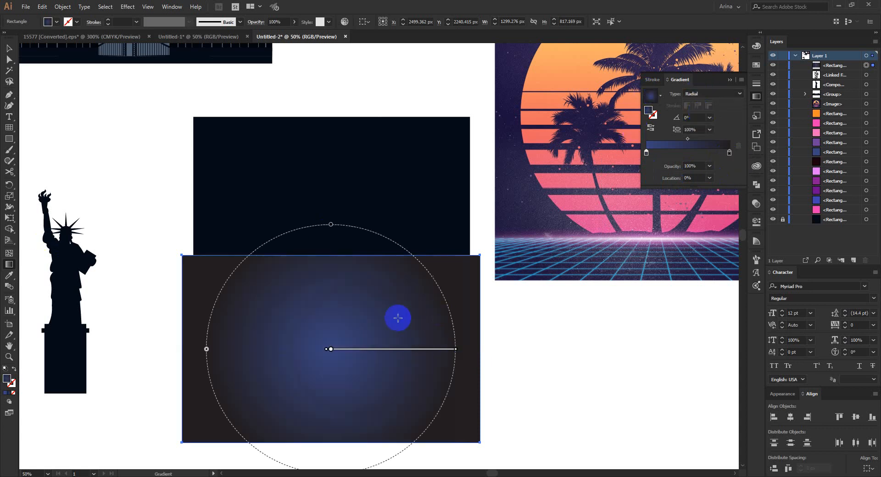
pyautogui.press('v')
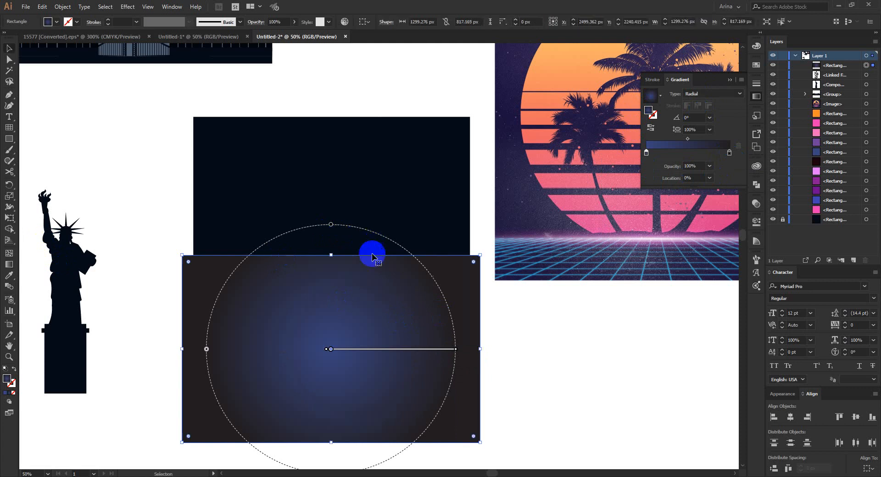
pyautogui.click(9, 264)
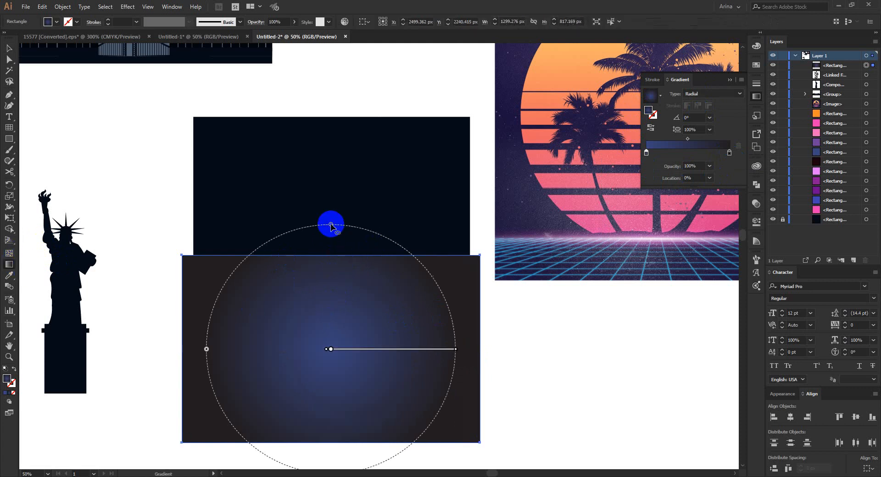
# - Reshape the radial gradient into a wide, flat ellipse extending well past the rectangle's sides, with an aspect ratio of about 21.4%
pyautogui.moveTo(458, 350)
pyautogui.mouseDown()
pyautogui.moveTo(510, 354)
pyautogui.moveTo(508, 338)
pyautogui.moveTo(503, 349)
pyautogui.mouseUp()
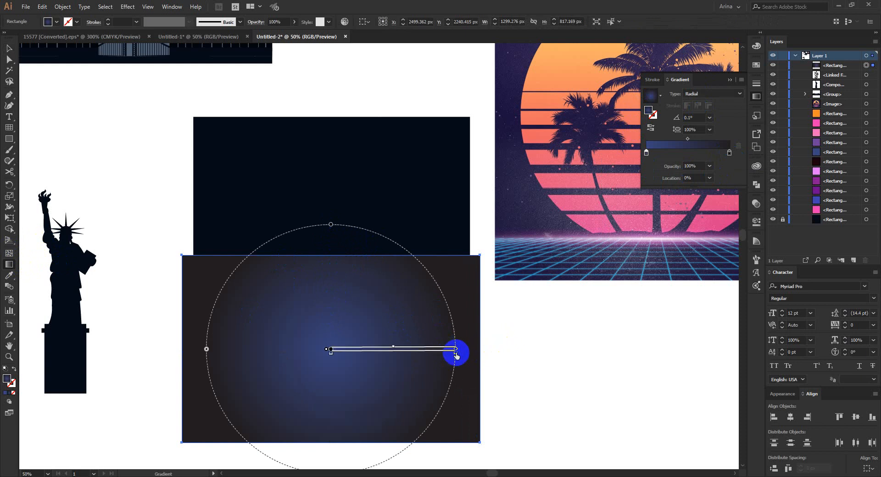
pyautogui.moveTo(330, 225); pyautogui.dragTo(376, 307)
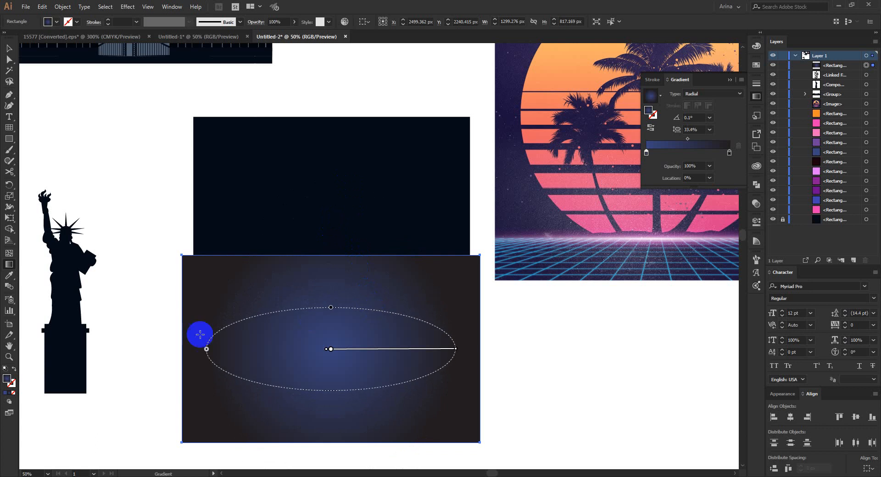
pyautogui.moveTo(206, 350); pyautogui.dragTo(24, 353)
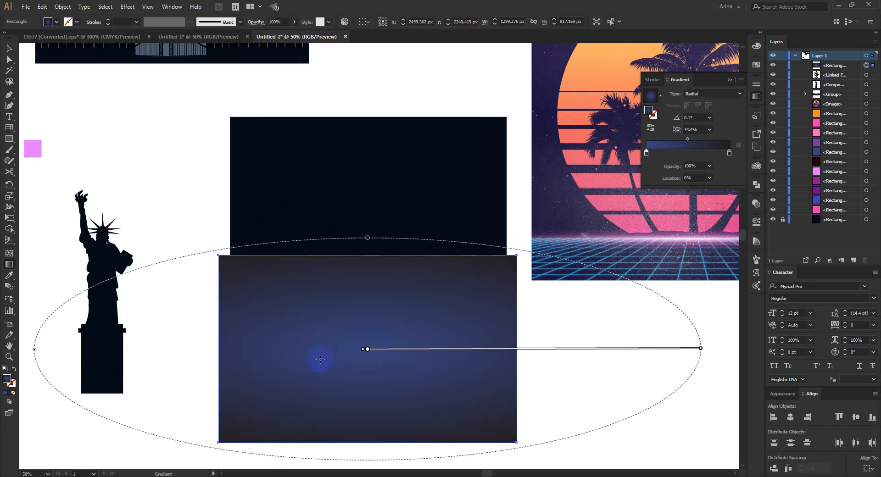
pyautogui.moveTo(367, 239); pyautogui.dragTo(370, 279)
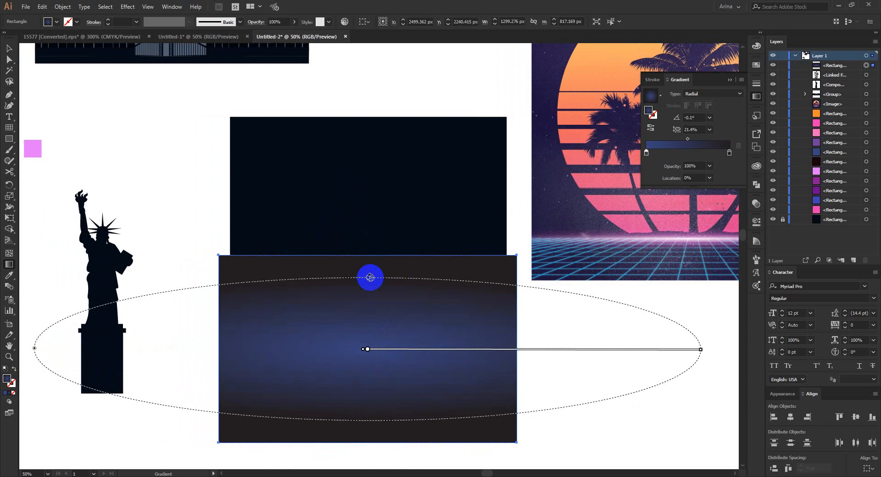
# - Nudge the gradient rectangle up about 17 px over the dark square and deselect it
pyautogui.press('Up')
pyautogui.press('Up')
pyautogui.press('Up')
pyautogui.press('Up')
pyautogui.press('Up')
pyautogui.press('Up')
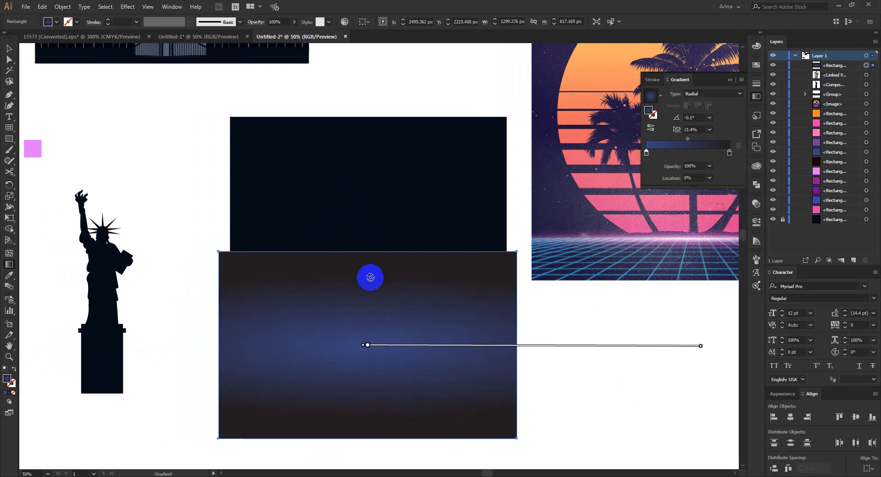
pyautogui.press('v')
pyautogui.click(546, 360)
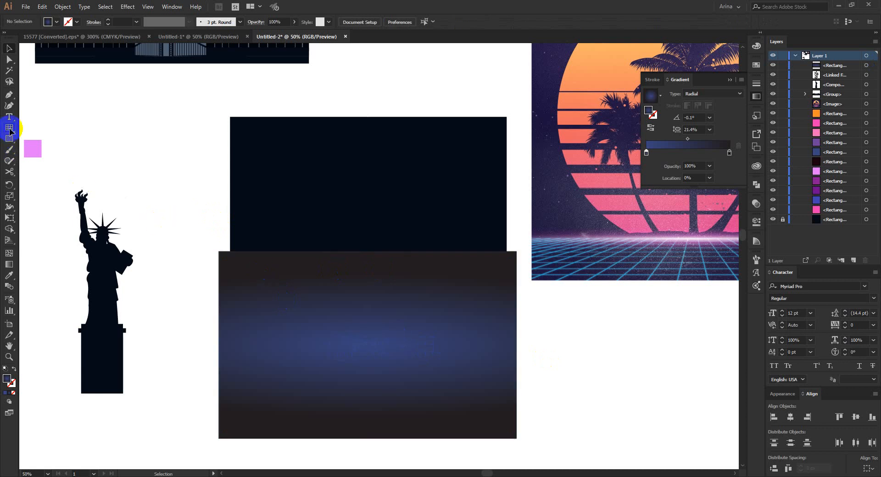
# - Create a 100 by 100 px rectangular grid with 15 horizontal and 15 vertical dividers on the dark square
pyautogui.moveTo(669, 256); pyautogui.dragTo(598, 259)
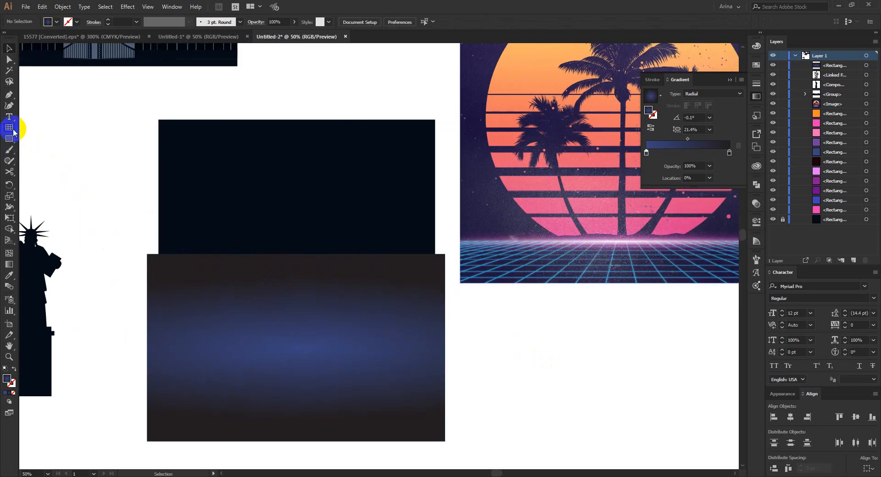
pyautogui.moveTo(9, 128); pyautogui.dragTo(65, 163)
pyautogui.click(268, 210)
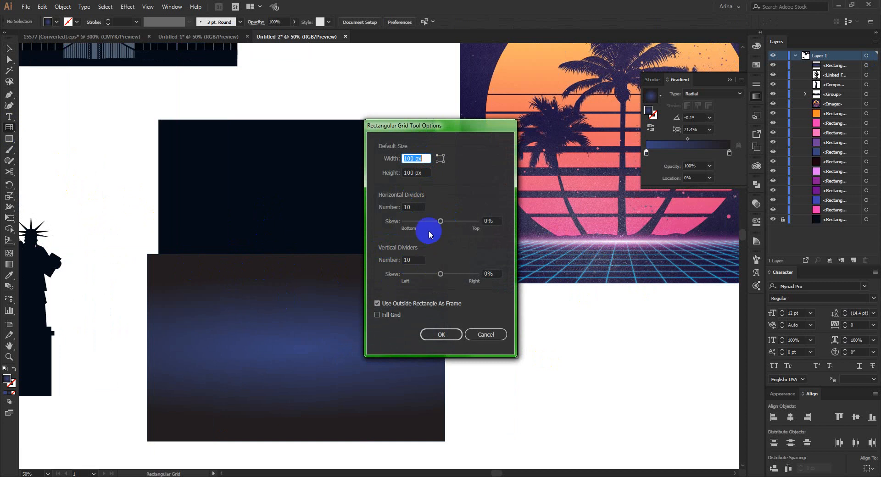
pyautogui.click(408, 207)
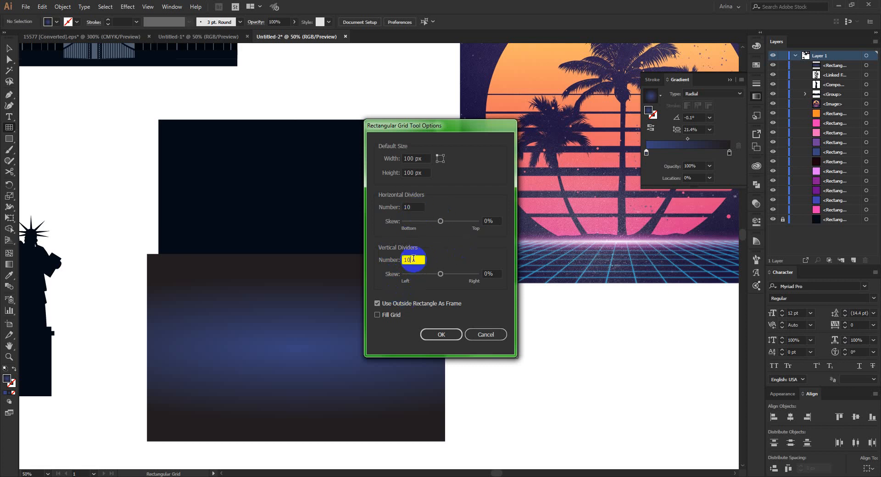
pyautogui.write('20')
pyautogui.click(409, 207)
pyautogui.click(414, 206)
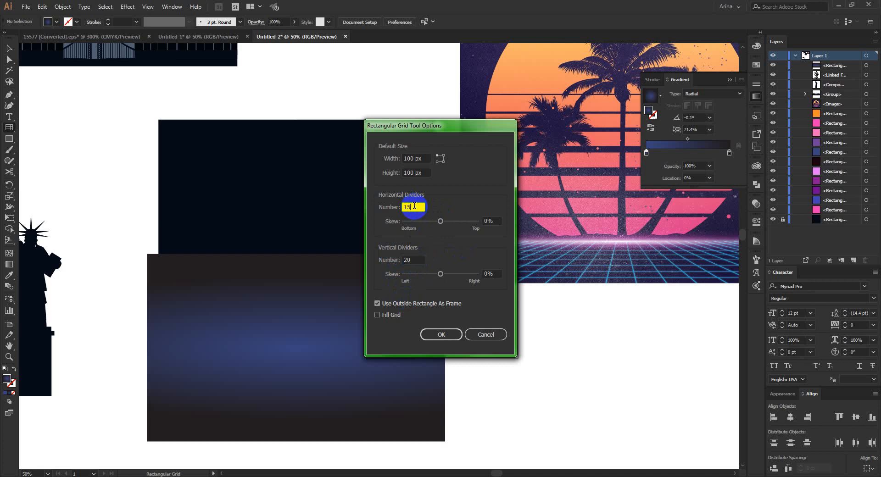
pyautogui.moveTo(417, 258); pyautogui.dragTo(379, 260)
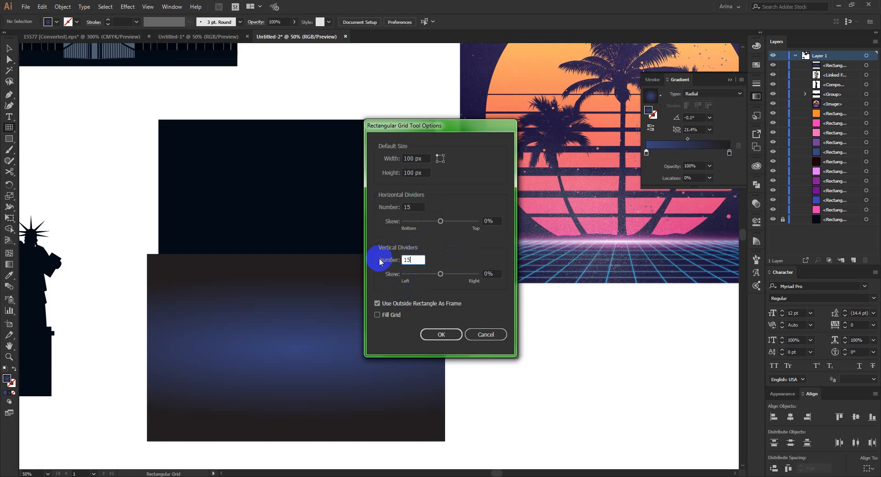
pyautogui.click(437, 334)
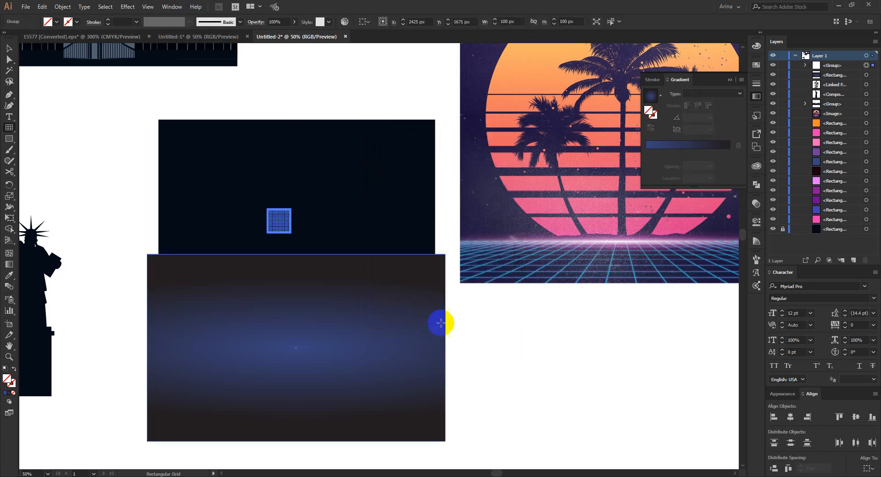
# - Move the small grid to the empty area beside the gradient rectangle and give it a pink stroke (R=237 G=30 B=121)
pyautogui.press('v')
pyautogui.moveTo(285, 222); pyautogui.dragTo(482, 323)
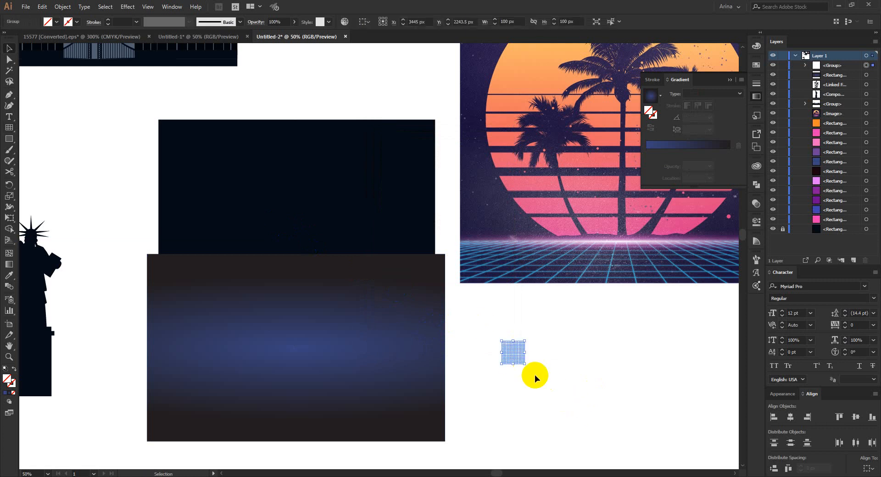
pyautogui.click(75, 22)
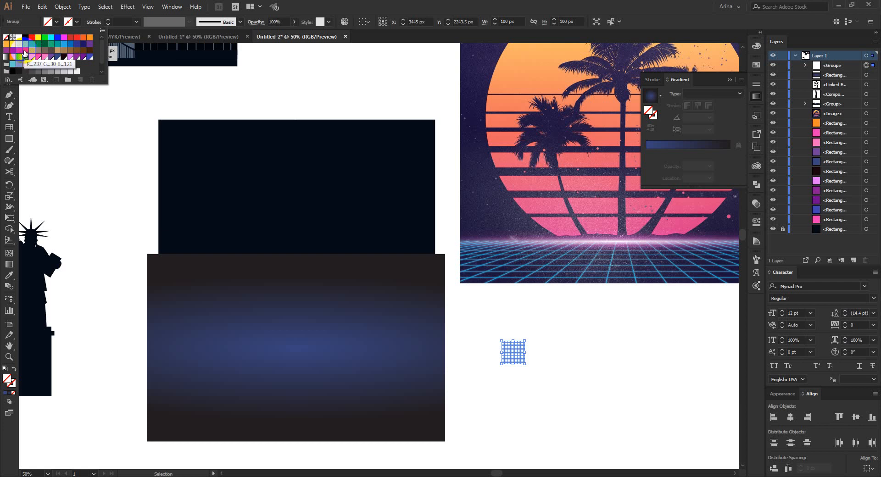
pyautogui.click(24, 53)
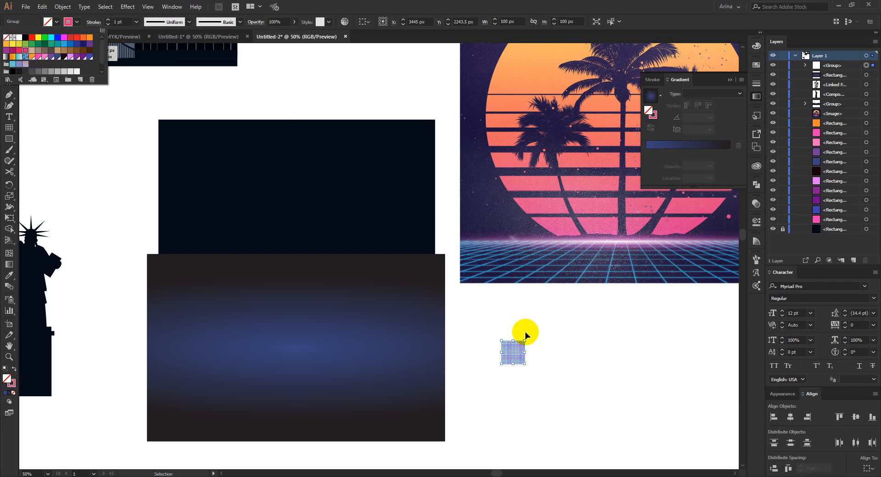
# - Enlarge the pink grid to about 829 px square and place it over the gradient rectangle with the upper edges meeting
pyautogui.moveTo(525, 365)
pyautogui.mouseDown()
pyautogui.moveTo(628, 432)
pyautogui.moveTo(675, 450)
pyautogui.mouseUp()
pyautogui.moveTo(594, 406); pyautogui.dragTo(319, 350)
pyautogui.moveTo(358, 417); pyautogui.dragTo(435, 445)
pyautogui.scroll(-2, 562, 315)
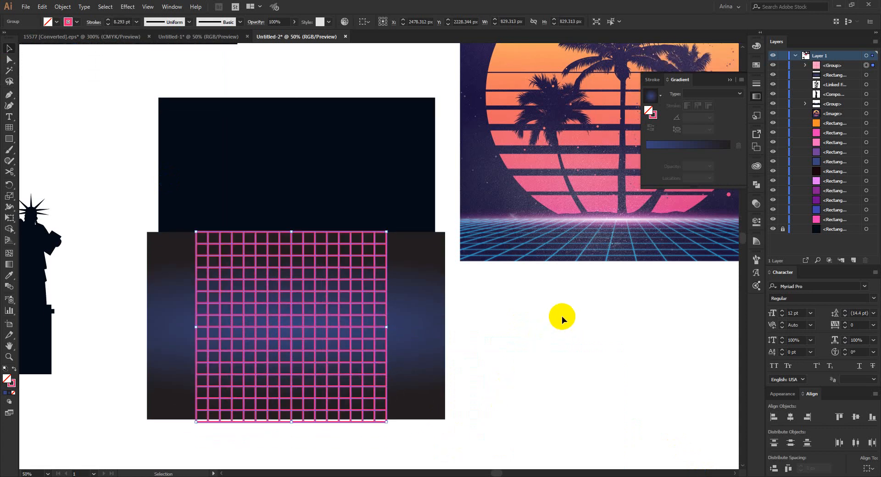
# - Set the grid's stroke weight to 3 pt
pyautogui.click(123, 22)
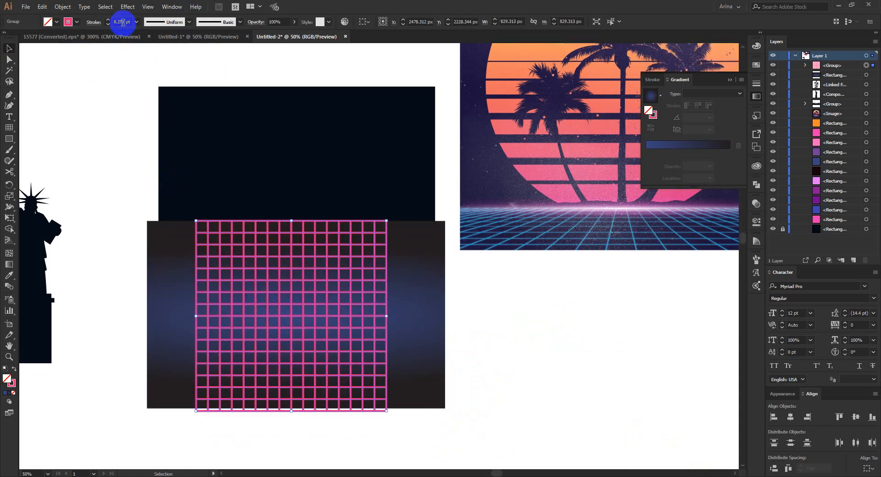
pyautogui.write('3')
pyautogui.press('Return')
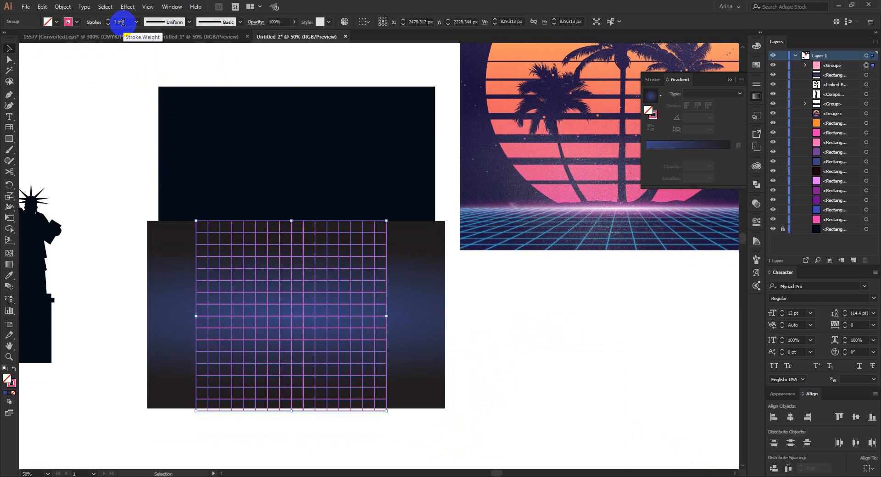
pyautogui.click(122, 160)
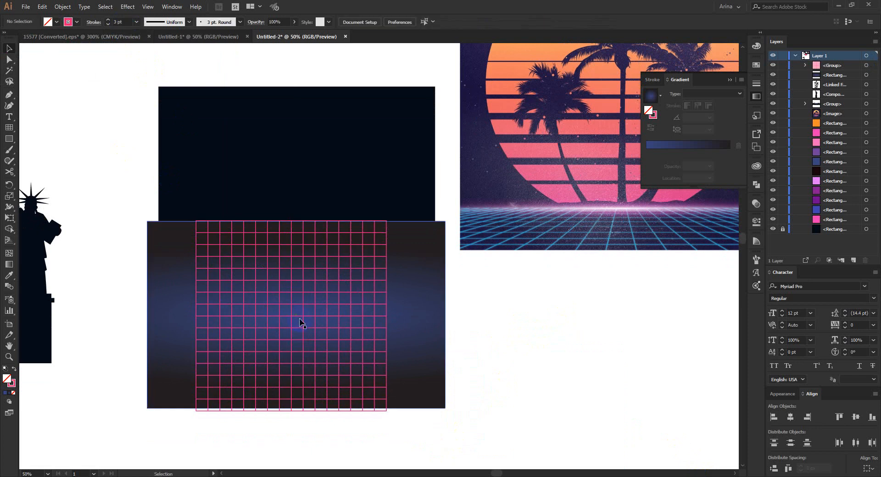
pyautogui.click(299, 320)
pyautogui.click(129, 190)
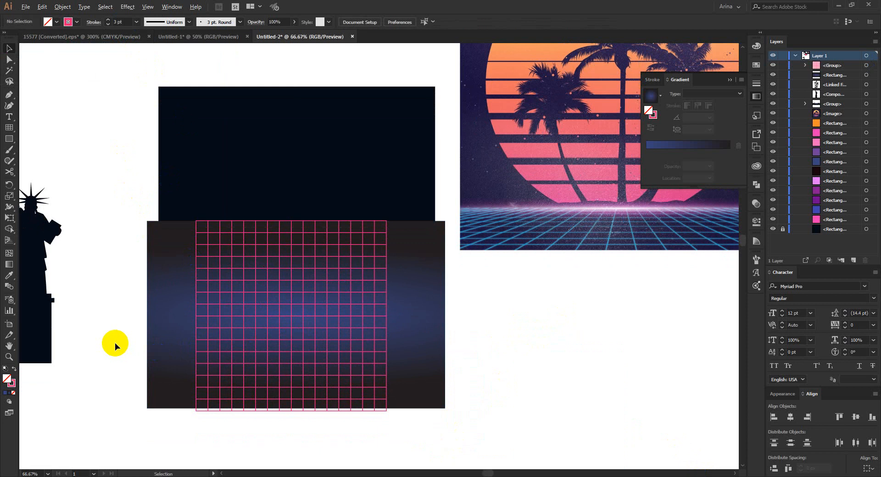
# - Try a Perspective Distort on the grid, spreading its lower corners to about 3419 px wide, and undo it
pyautogui.scroll(1, 114, 343)
pyautogui.moveTo(346, 354); pyautogui.dragTo(456, 354)
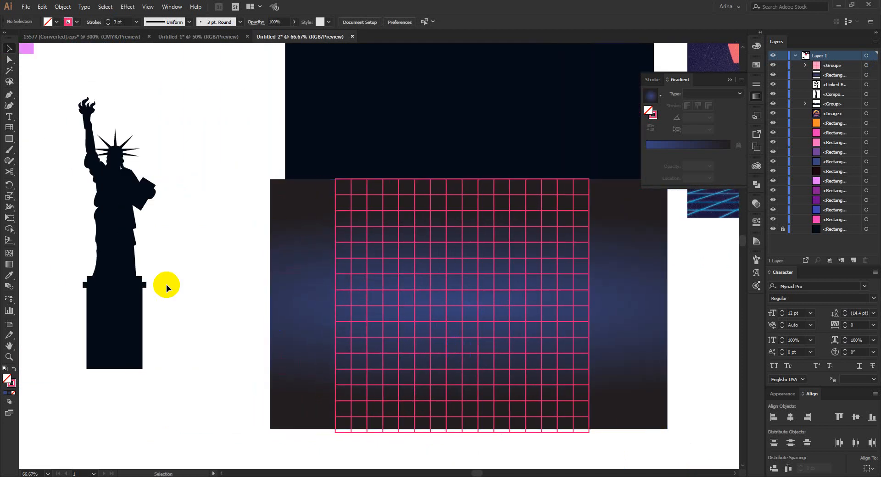
pyautogui.click(398, 329)
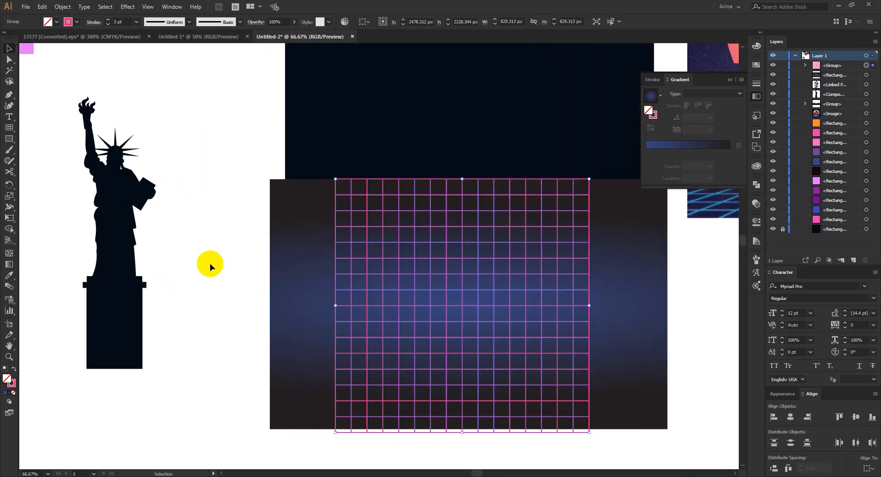
pyautogui.scroll(-2, 147, 260)
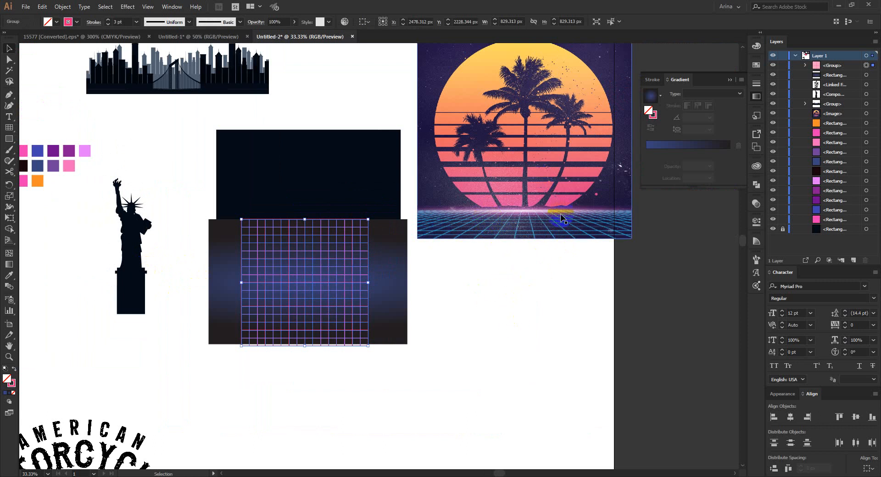
pyautogui.scroll(1, 275, 291)
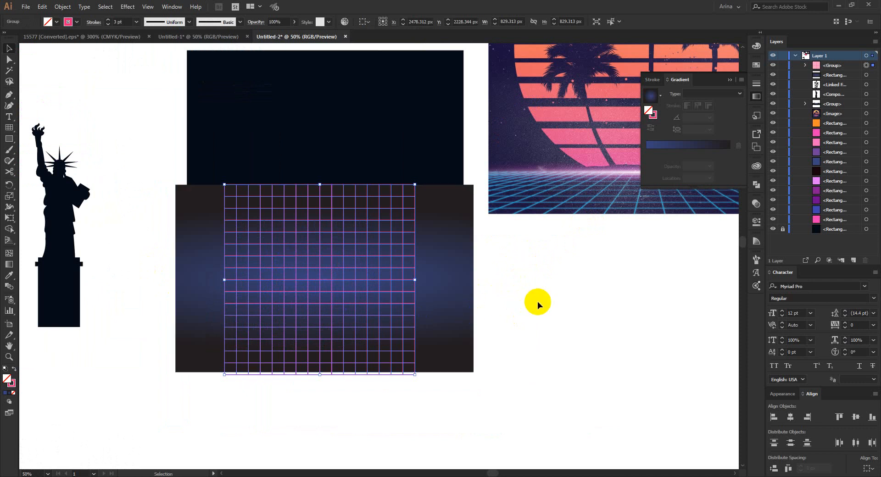
pyautogui.press('e')
pyautogui.moveTo(228, 181); pyautogui.dragTo(132, 163)
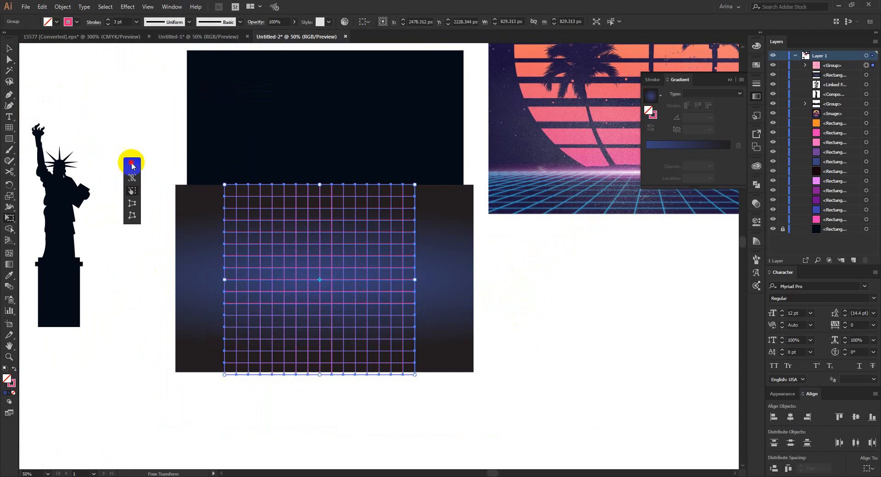
pyautogui.click(132, 203)
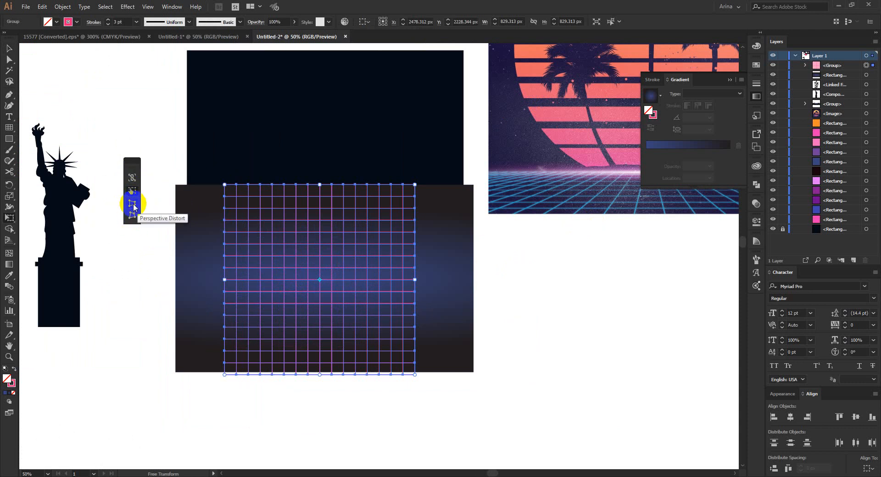
pyautogui.click(133, 204)
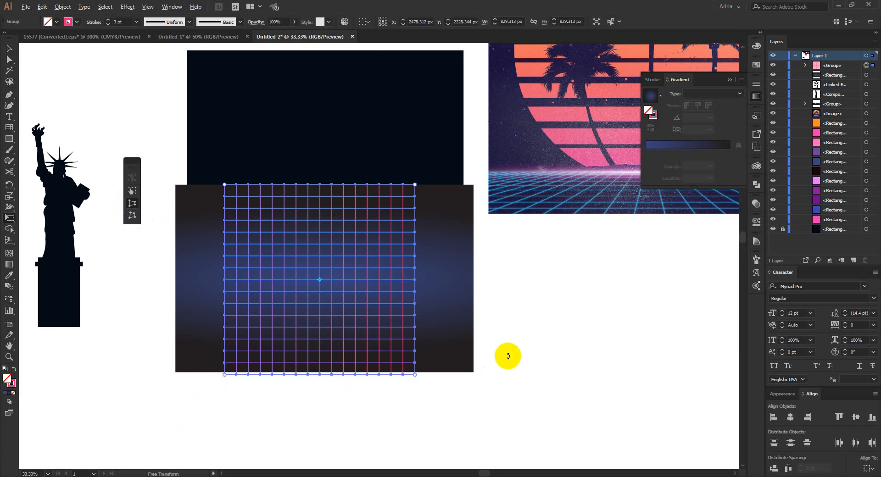
pyautogui.scroll(-2, 508, 356)
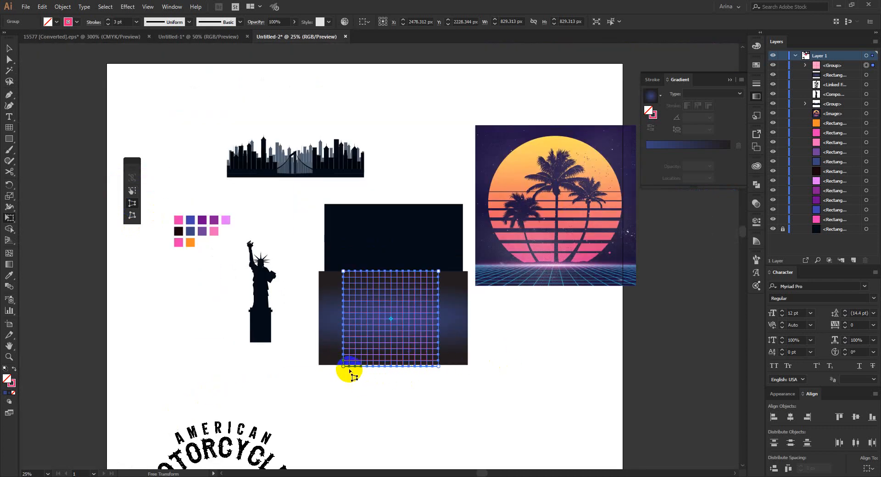
pyautogui.moveTo(343, 368); pyautogui.dragTo(195, 367)
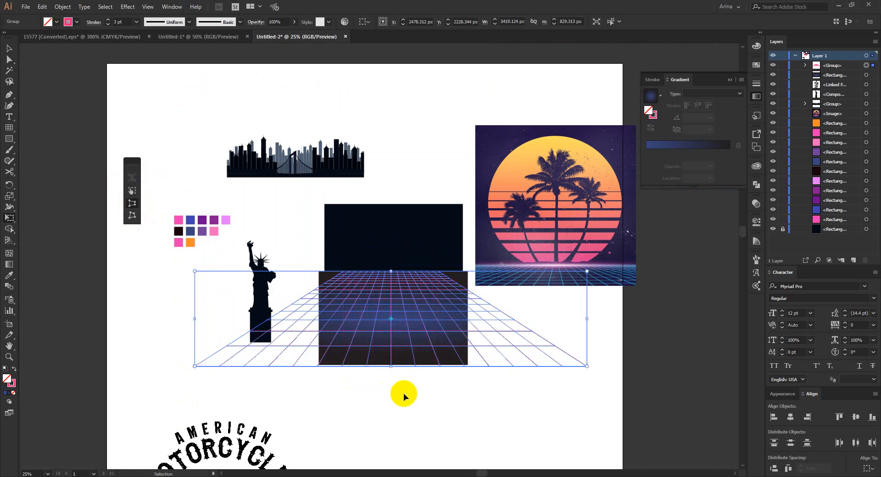
pyautogui.hotkey('ctrl', 'z')
# - Enlarge the square pink grid to about 1211 px per side so it spans the dark rectangle's width
pyautogui.press('v')
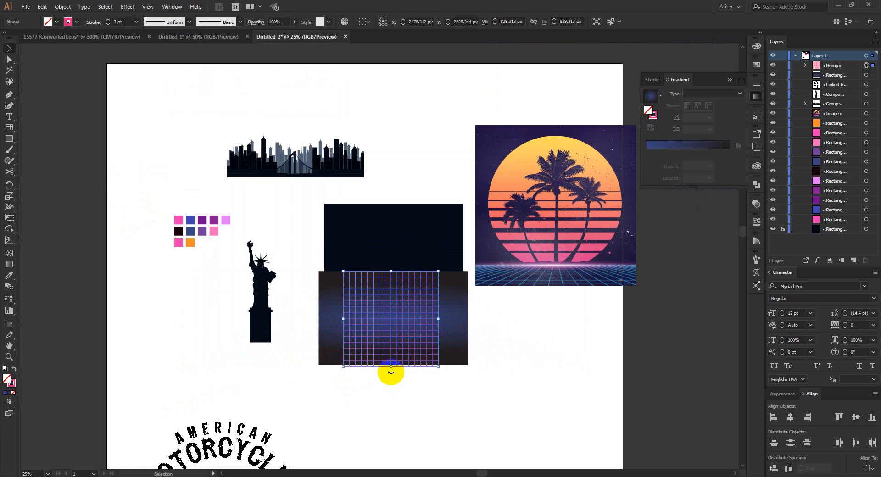
pyautogui.moveTo(391, 371); pyautogui.dragTo(395, 405)
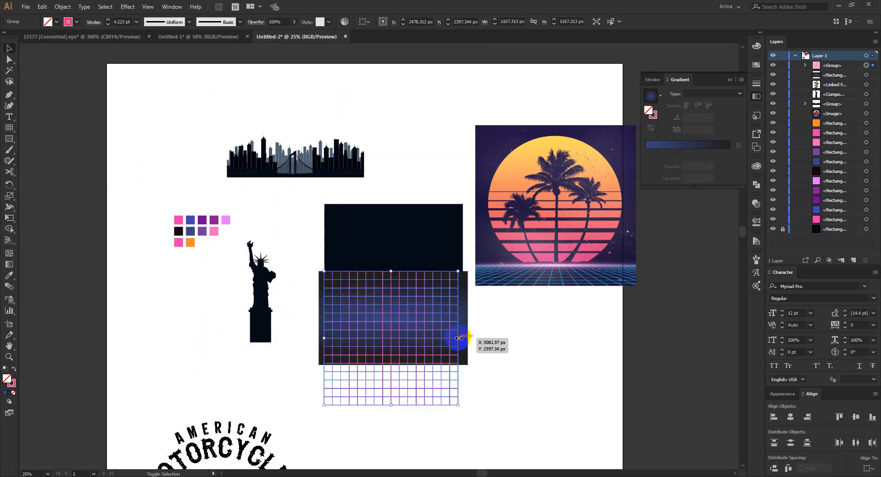
pyautogui.moveTo(458, 338); pyautogui.dragTo(464, 338)
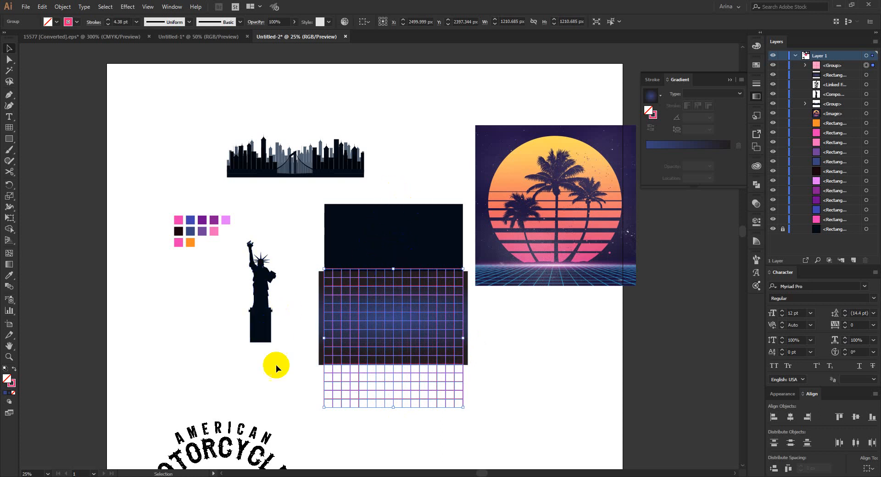
# - Apply a Perspective Distort to the pink grid, spreading its lower corners to about 7066 px wide
pyautogui.press('e')
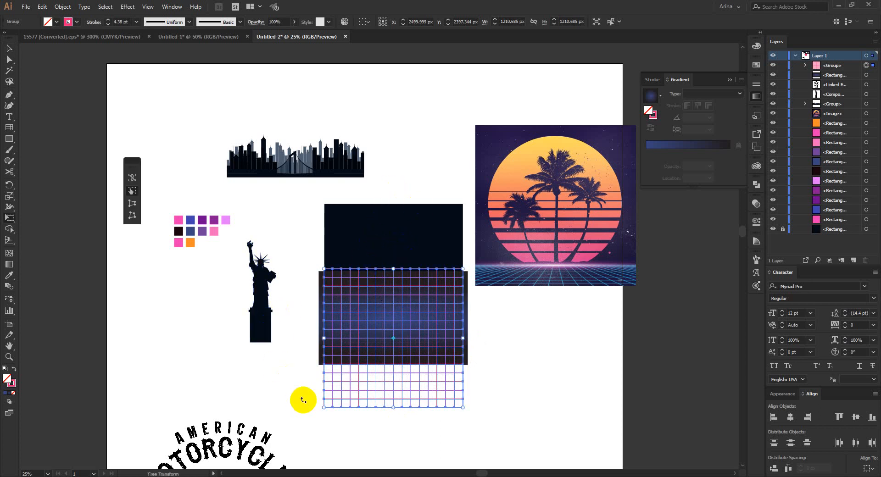
pyautogui.click(133, 203)
pyautogui.moveTo(324, 408); pyautogui.dragTo(12, 372)
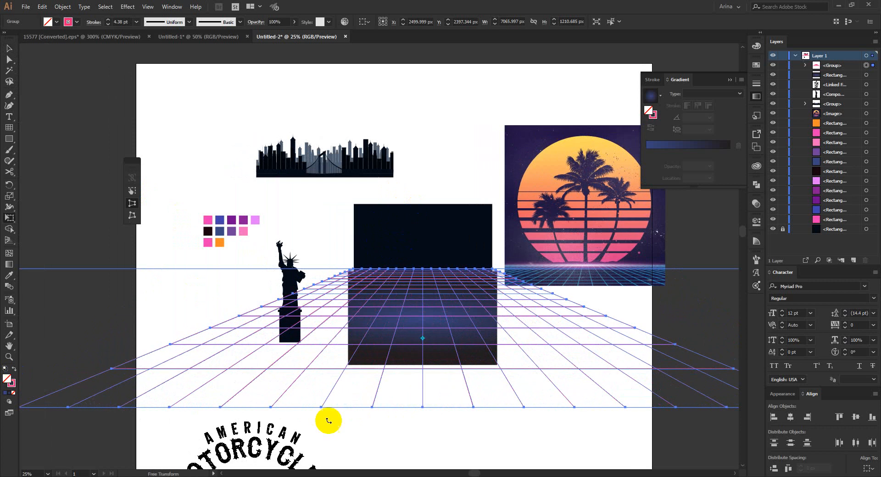
pyautogui.press('v')
pyautogui.click(472, 427)
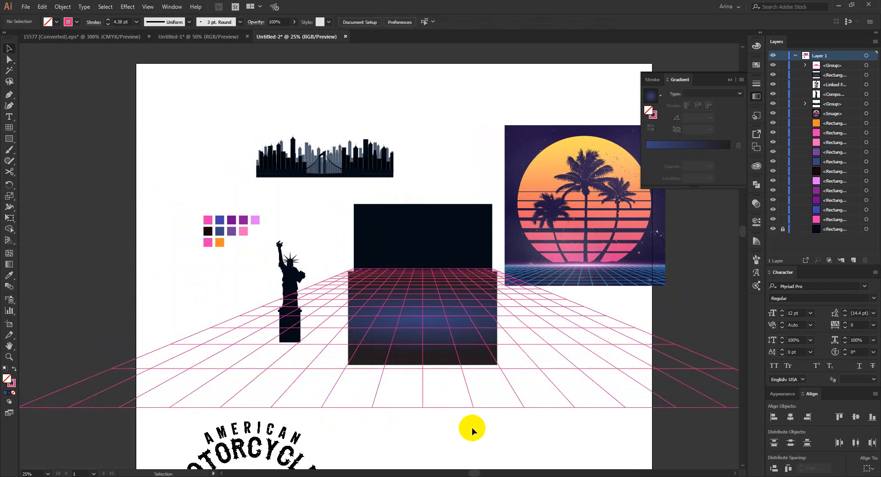
# - Enlarge the blue radial-gradient rectangle beneath the grid to about 2199 × 1383 px
pyautogui.scroll(2, 472, 289)
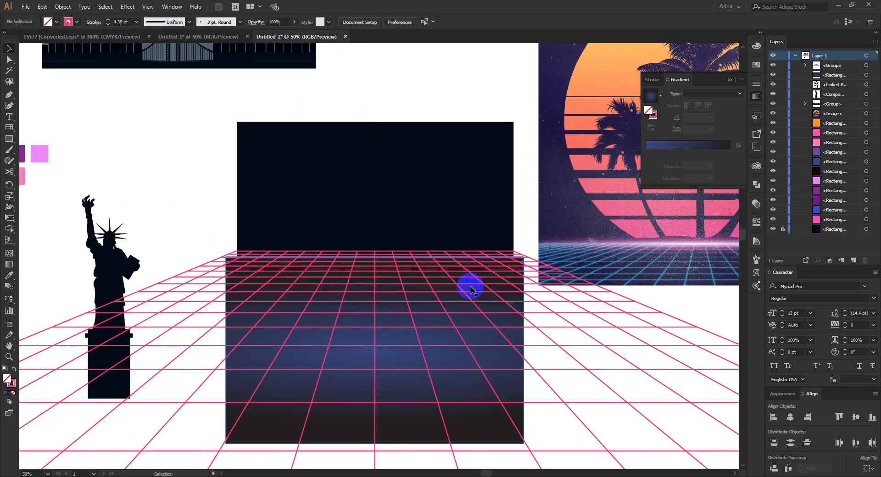
pyautogui.scroll(-1, 393, 325)
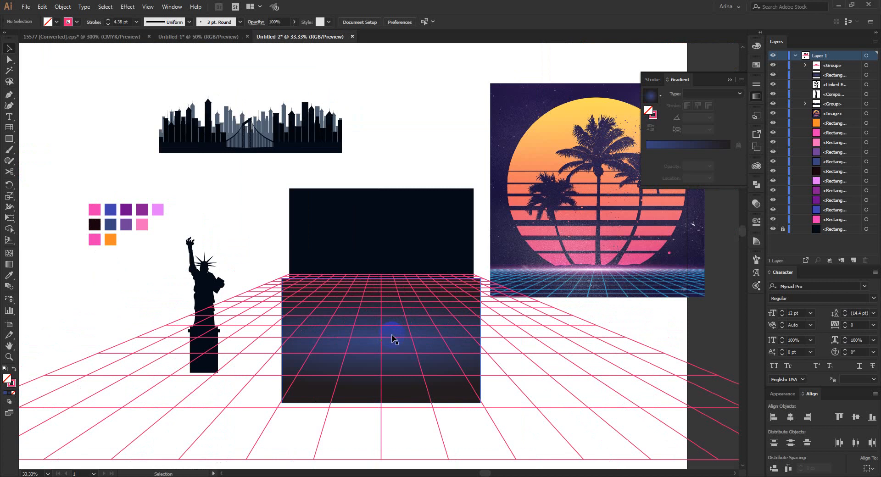
pyautogui.click(393, 332)
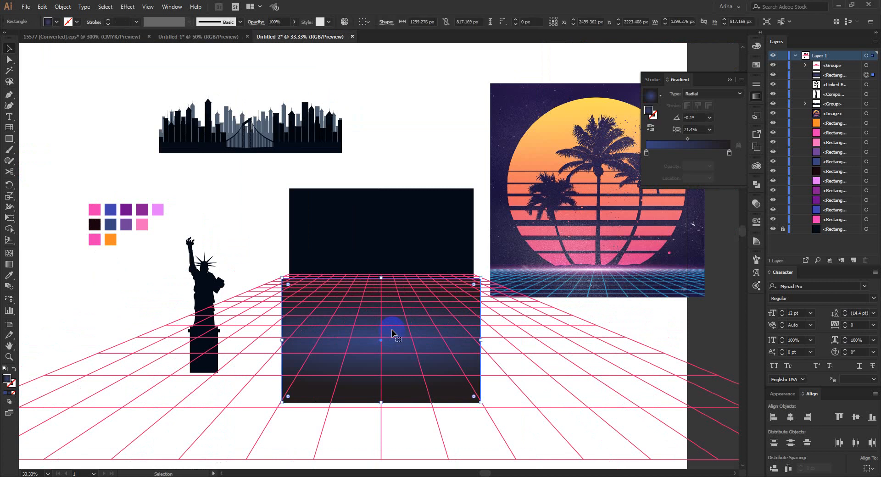
pyautogui.click(383, 403)
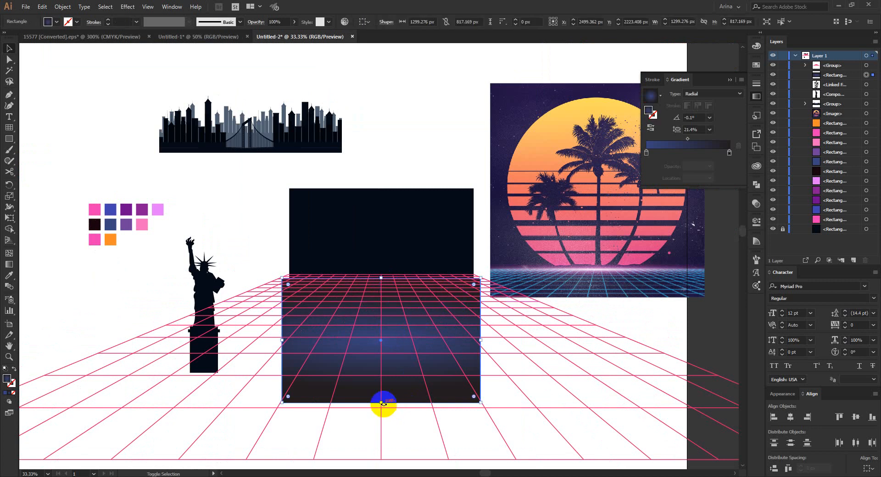
pyautogui.moveTo(383, 404); pyautogui.dragTo(413, 473)
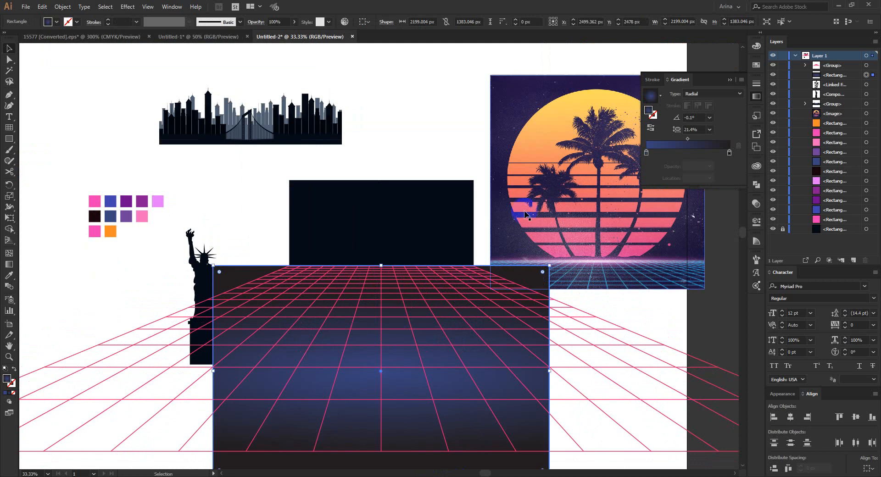
pyautogui.click(389, 252)
# - Align the upper edges of the perspective grid and the gradient rectangle
pyautogui.scroll(2, 389, 255)
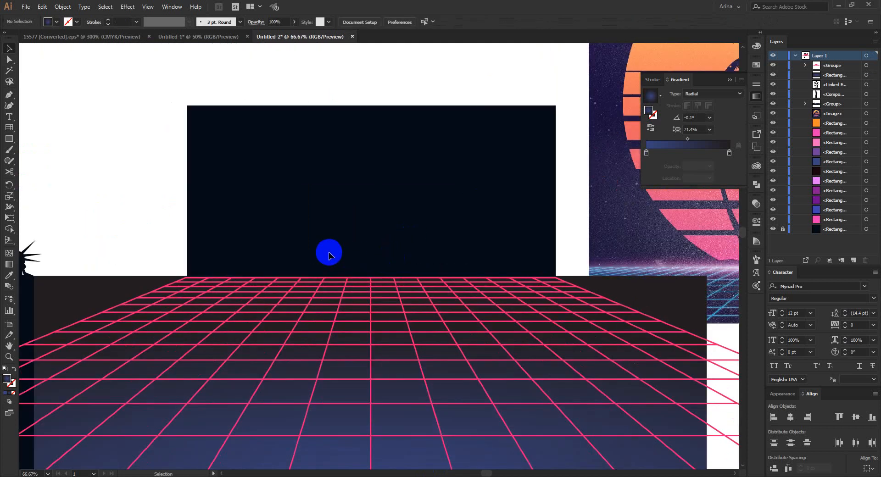
pyautogui.moveTo(328, 252); pyautogui.dragTo(393, 320)
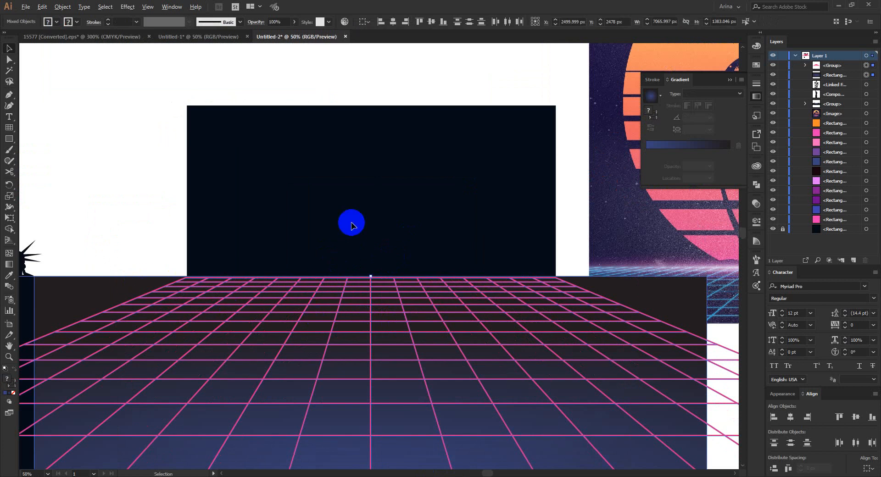
pyautogui.scroll(-1, 350, 223)
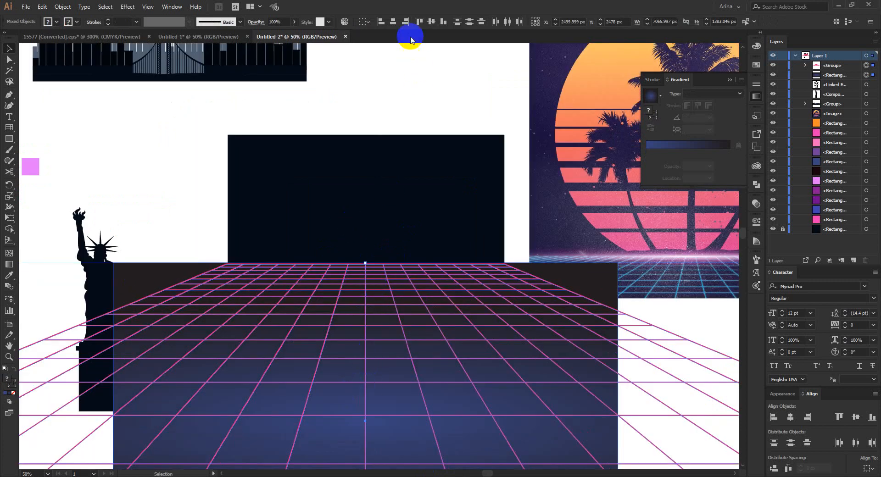
pyautogui.click(419, 22)
pyautogui.click(356, 242)
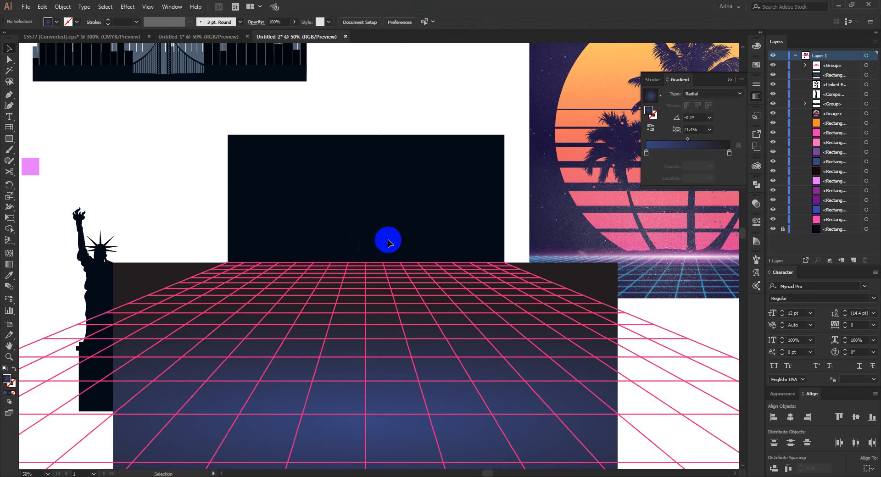
pyautogui.scroll(-1, 372, 238)
pyautogui.scroll(1, 350, 244)
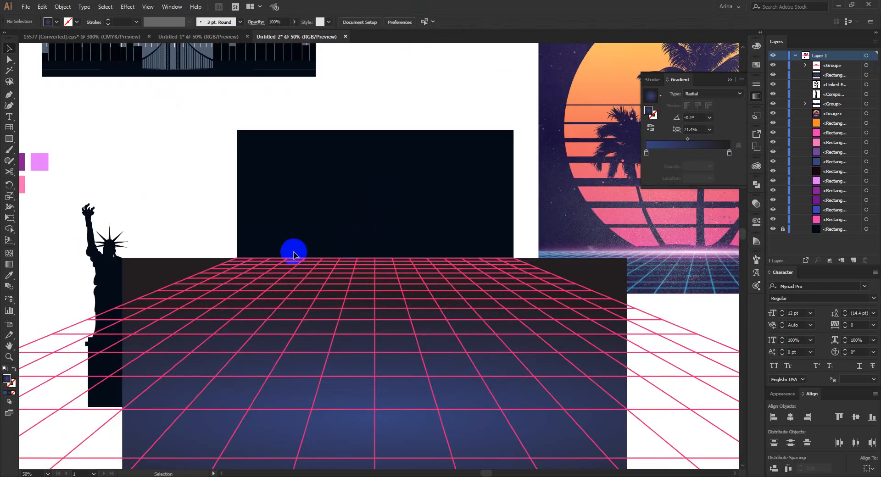
pyautogui.scroll(-1, 393, 225)
pyautogui.scroll(1, 395, 222)
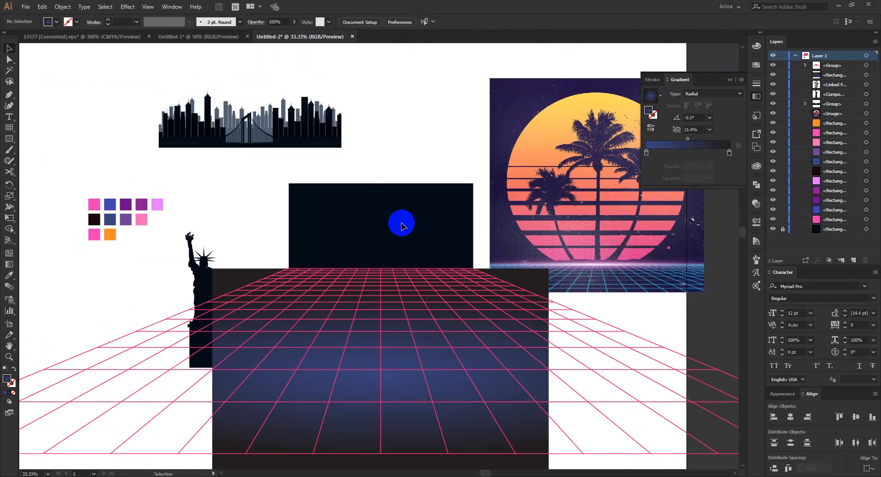
pyautogui.scroll(1, 590, 272)
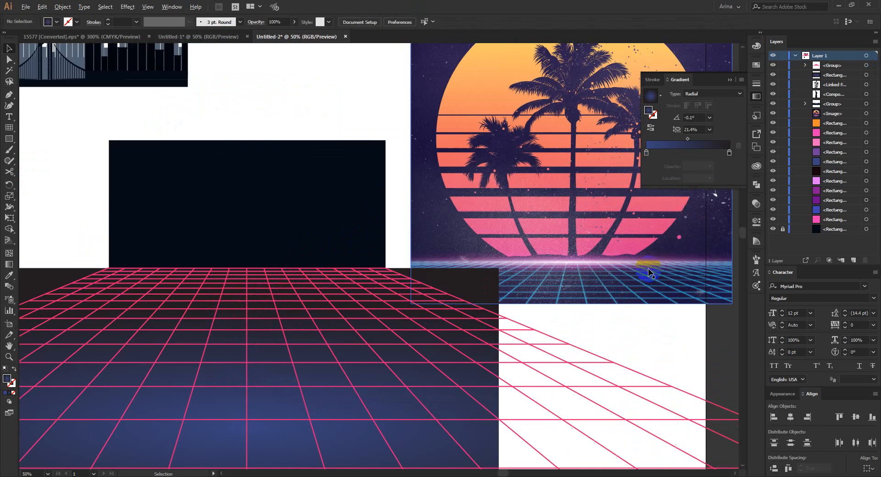
pyautogui.scroll(-1, 640, 266)
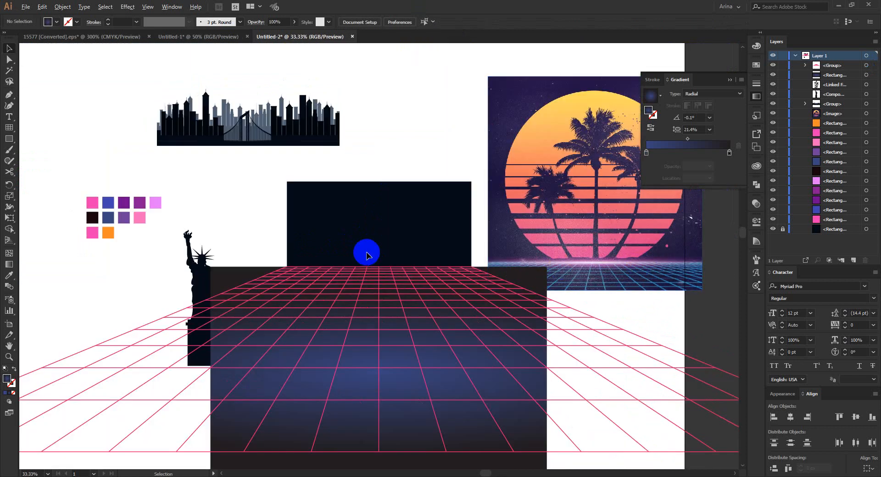
# - Draw a circle about 852 px in diameter and place it over the dark rectangle's edge near the statue
pyautogui.scroll(1, 365, 252)
pyautogui.moveTo(9, 139); pyautogui.dragTo(48, 163)
pyautogui.moveTo(157, 137); pyautogui.dragTo(354, 304)
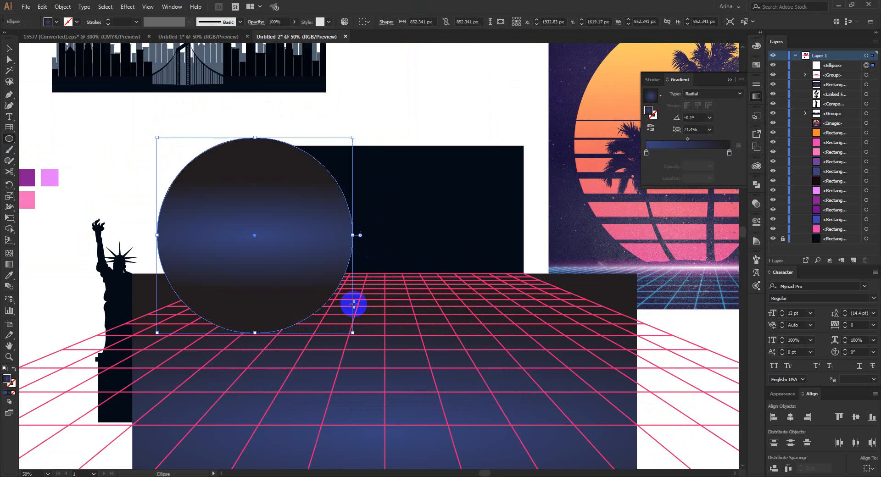
pyautogui.press('v')
pyautogui.moveTo(291, 230); pyautogui.dragTo(274, 196)
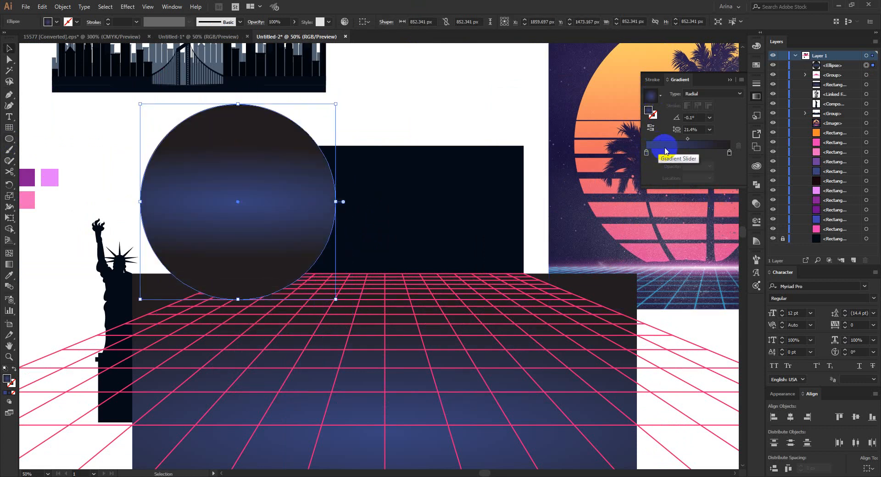
# - Set both color stops of the circle's radial gradient to the bright pink palette swatch
pyautogui.doubleClick(647, 152)
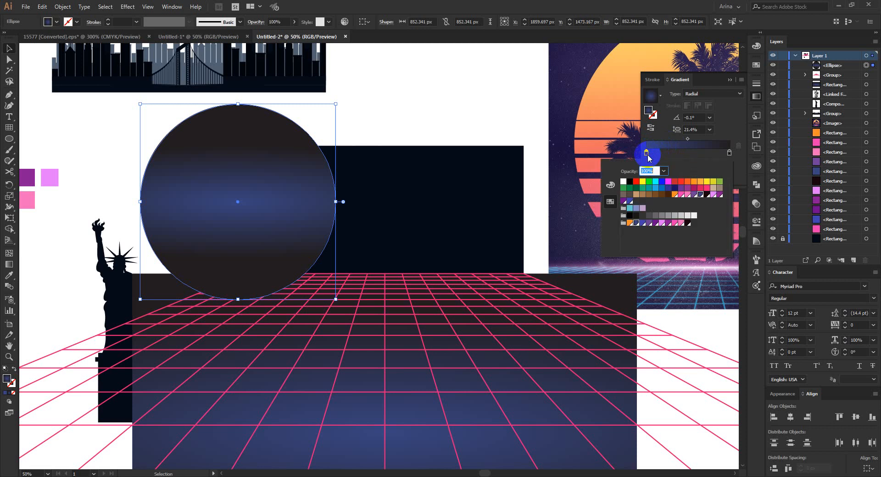
pyautogui.click(681, 224)
pyautogui.click(674, 223)
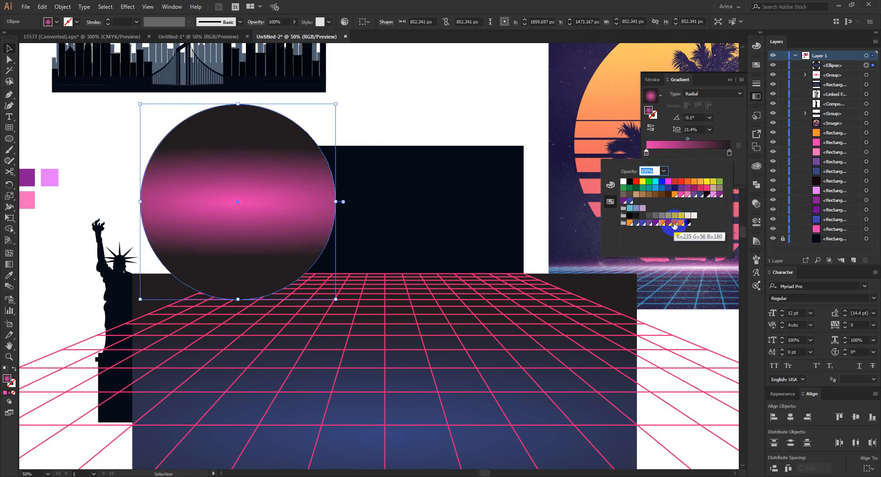
pyautogui.click(729, 155)
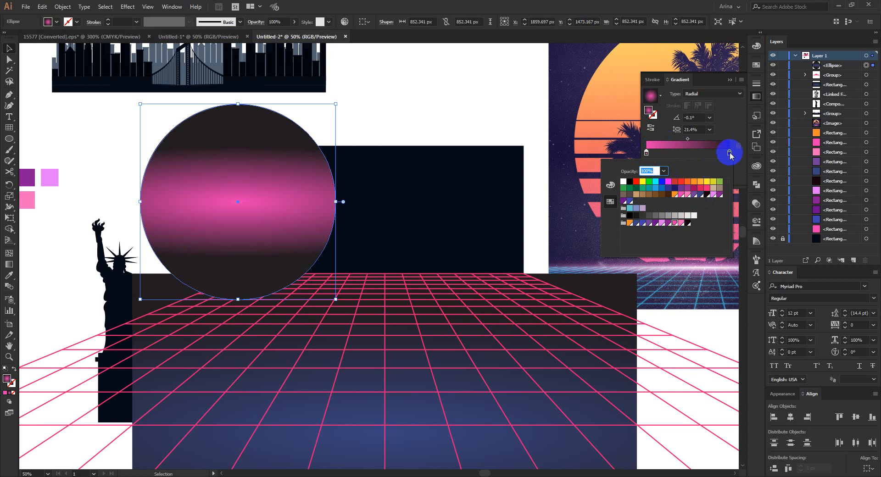
pyautogui.doubleClick(730, 154)
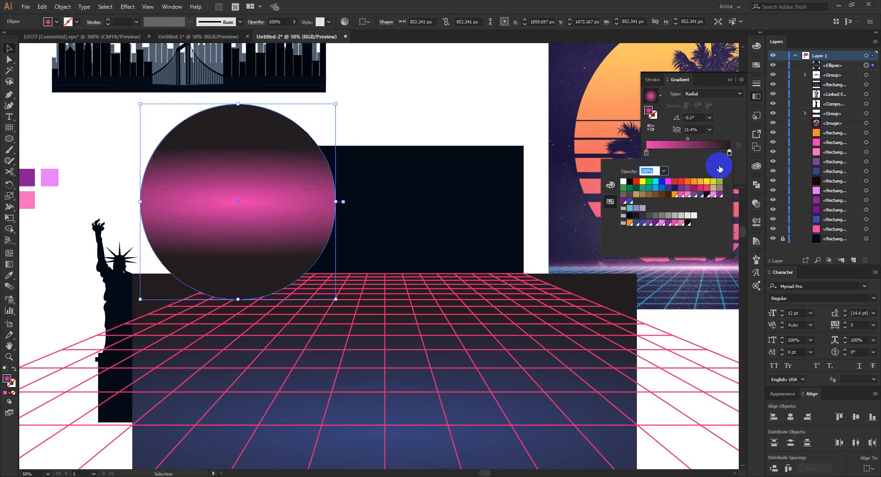
pyautogui.click(674, 224)
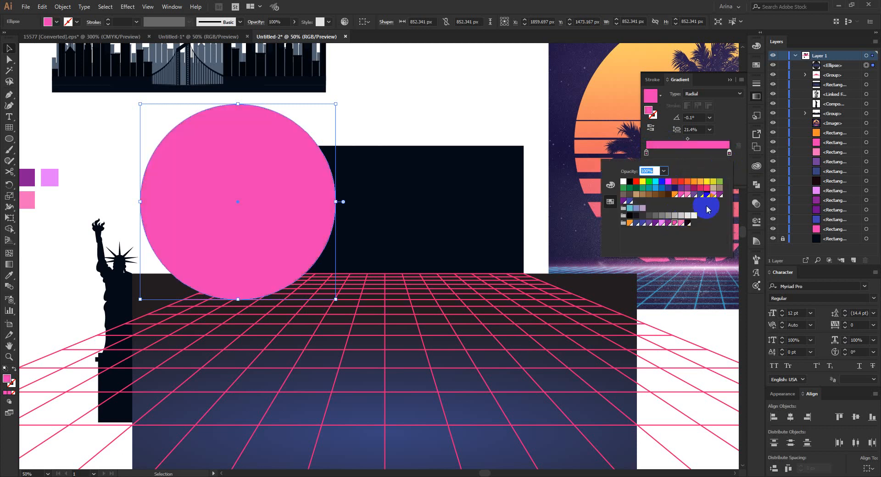
# - Set the opacity of the circle gradient's outer stop to 0%
pyautogui.click(730, 154)
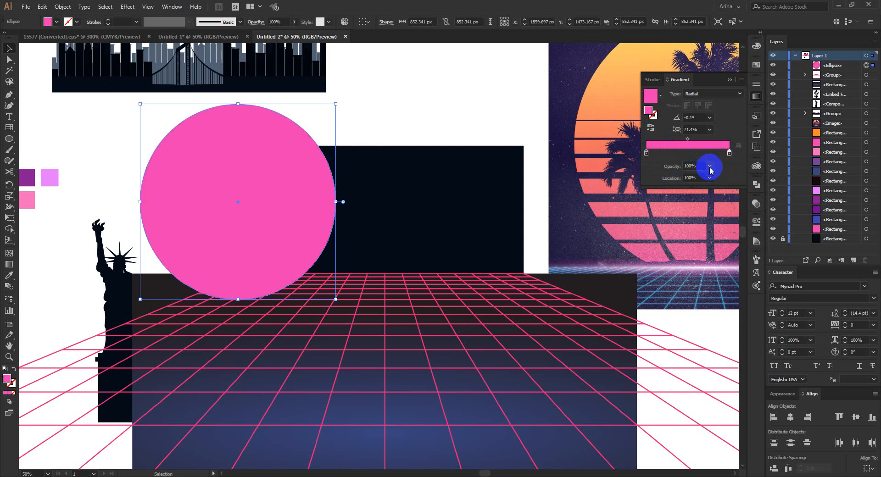
pyautogui.click(710, 166)
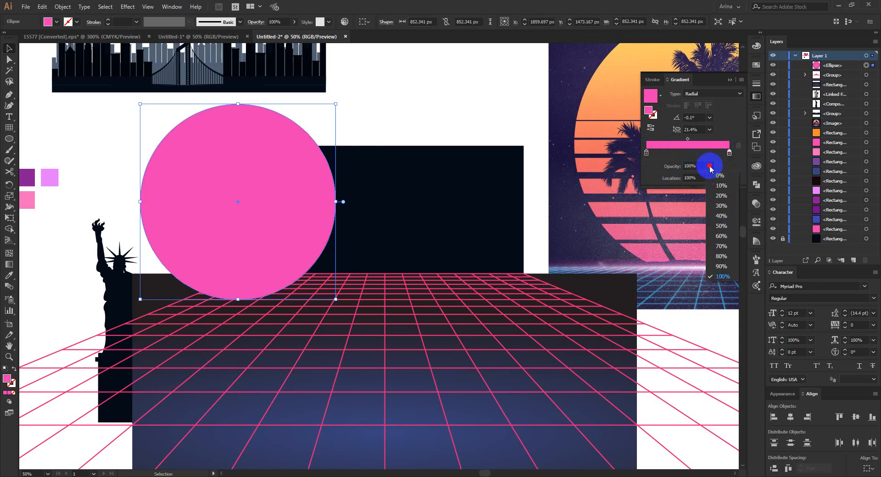
pyautogui.click(715, 186)
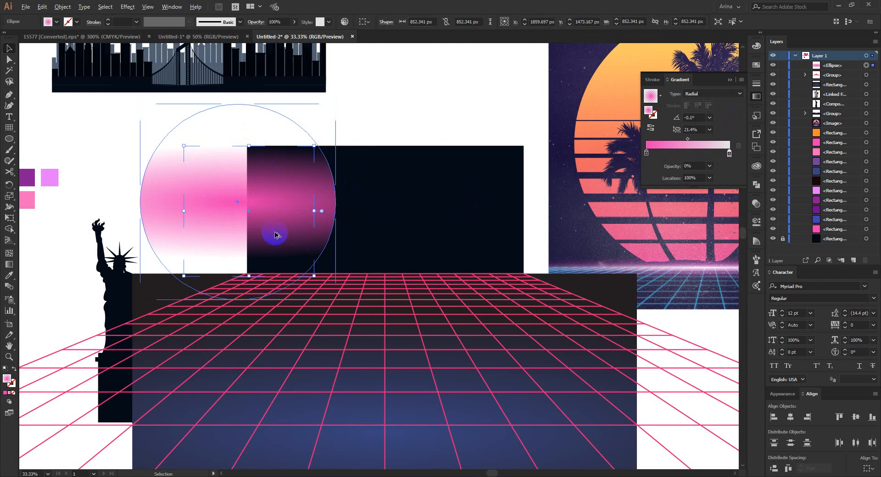
# - Enlarge the pink glow circle to about 1701 px in diameter and center it over the horizon
pyautogui.scroll(-3, 272, 232)
pyautogui.moveTo(270, 228); pyautogui.dragTo(323, 348)
pyautogui.moveTo(330, 284); pyautogui.dragTo(323, 244)
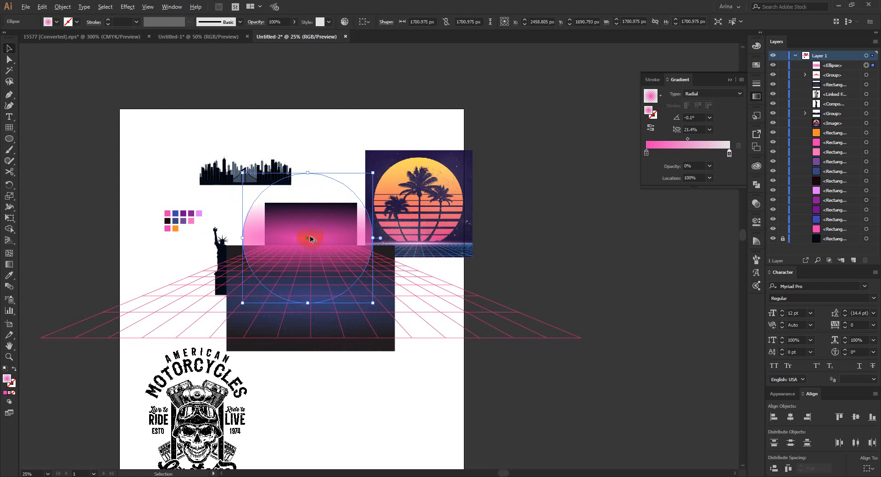
# - Flatten the pink glow circle into an ellipse about 541 px high and move it up onto the horizon
pyautogui.scroll(2, 309, 237)
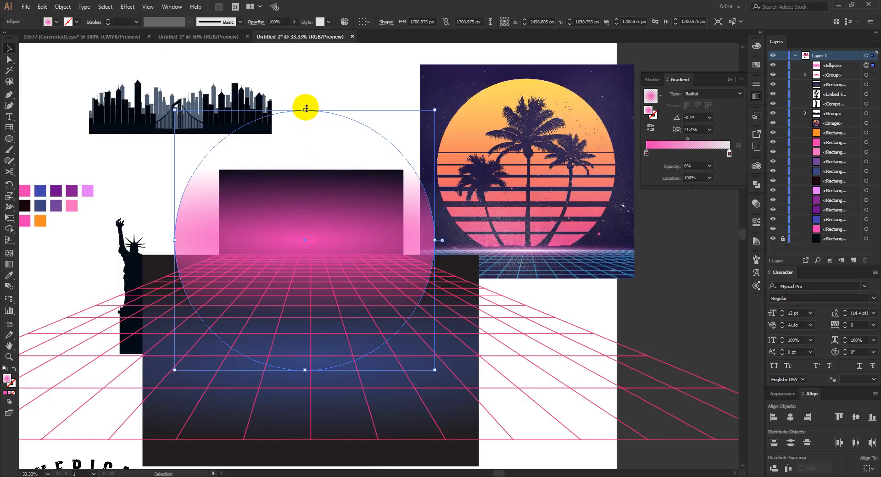
pyautogui.moveTo(305, 110); pyautogui.dragTo(321, 288)
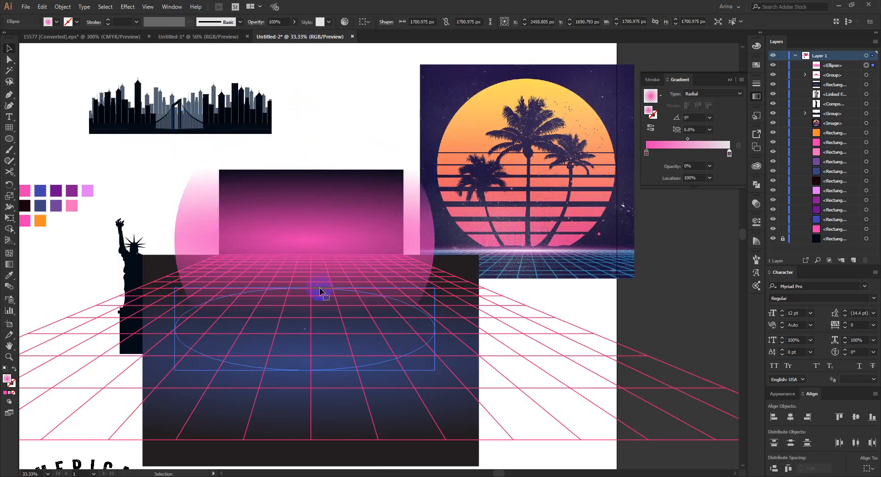
pyautogui.moveTo(331, 327); pyautogui.dragTo(337, 247)
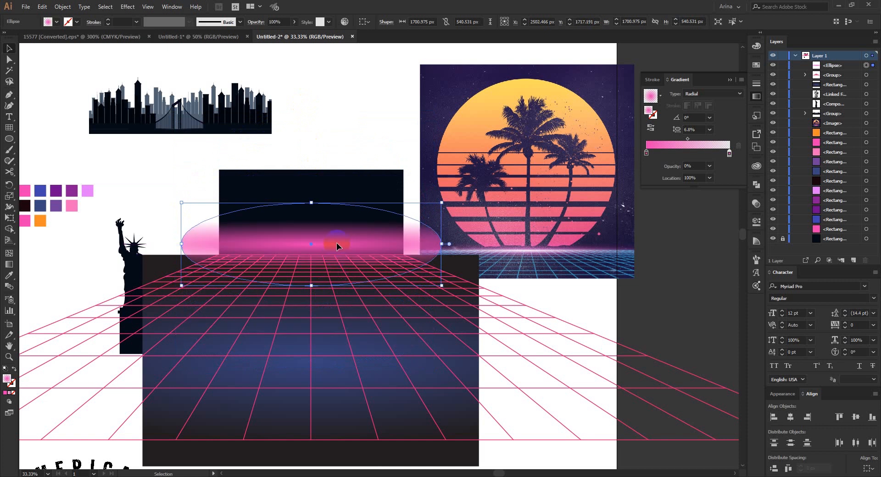
# - Nudge the glow ellipse down about 17 px and enlarge it to about 2344 × 745 px
pyautogui.press('Down')
pyautogui.press('Down')
pyautogui.press('Down')
pyautogui.press('Down')
pyautogui.press('Down')
pyautogui.press('Down')
pyautogui.press('Down')
pyautogui.press('Down')
pyautogui.press('Down')
pyautogui.press('Down')
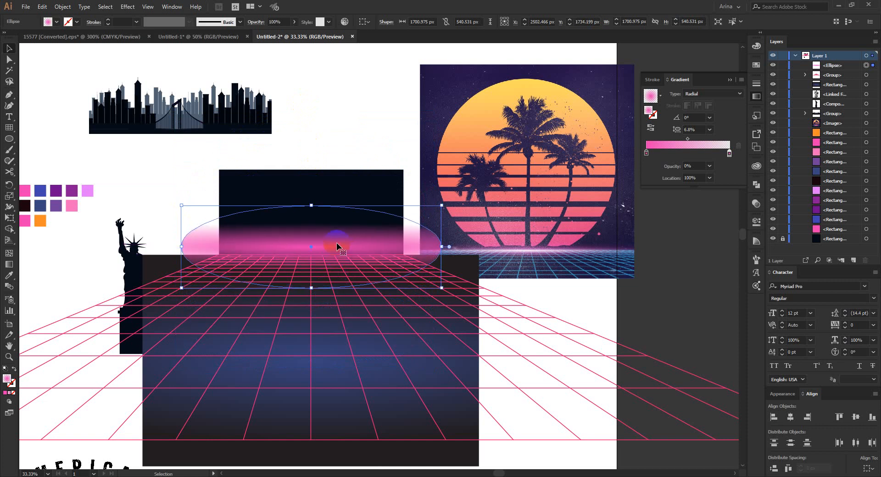
pyautogui.moveTo(311, 290); pyautogui.dragTo(308, 309)
pyautogui.scroll(2, 317, 240)
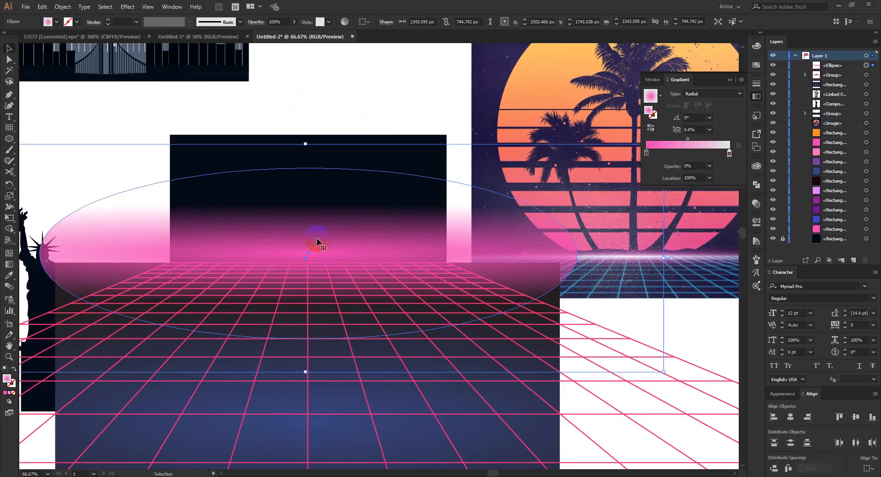
# - Nudge the pink glow ellipse down about 34 px to sit closer to the horizon line
pyautogui.press('Down')
pyautogui.press('Down')
pyautogui.press('Down')
pyautogui.press('Down')
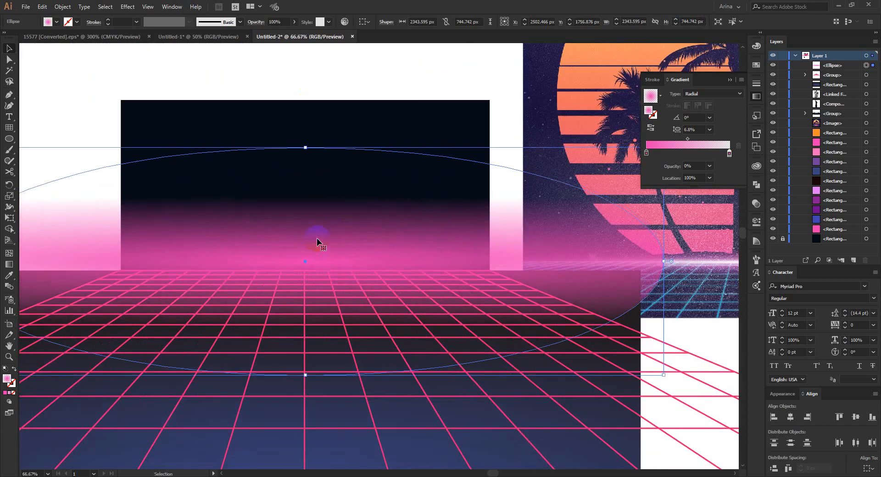
pyautogui.press('Down')
pyautogui.press('Down')
pyautogui.press('Down')
pyautogui.press('Down')
pyautogui.press('Down')
pyautogui.press('Down')
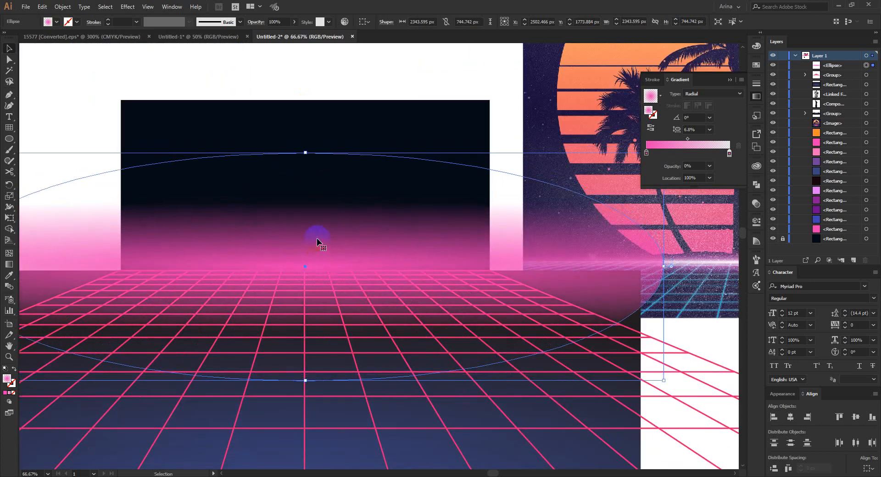
pyautogui.scroll(-1, 330, 255)
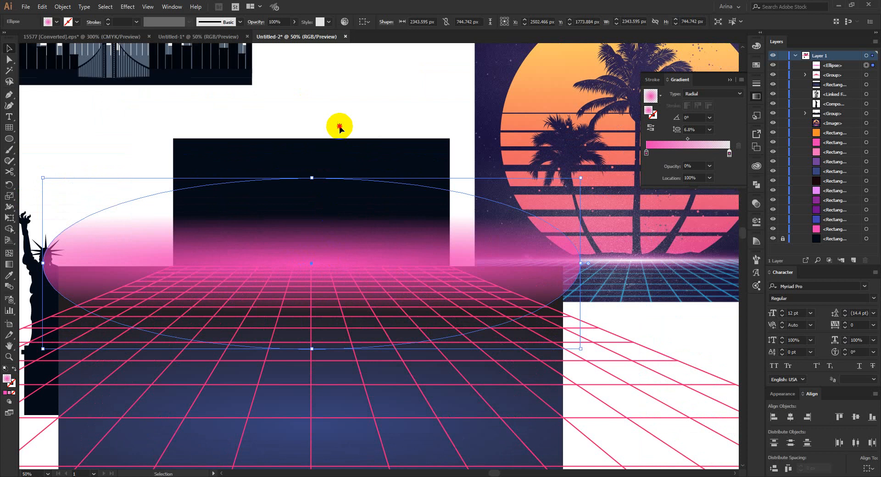
pyautogui.click(340, 127)
pyautogui.scroll(1, 259, 271)
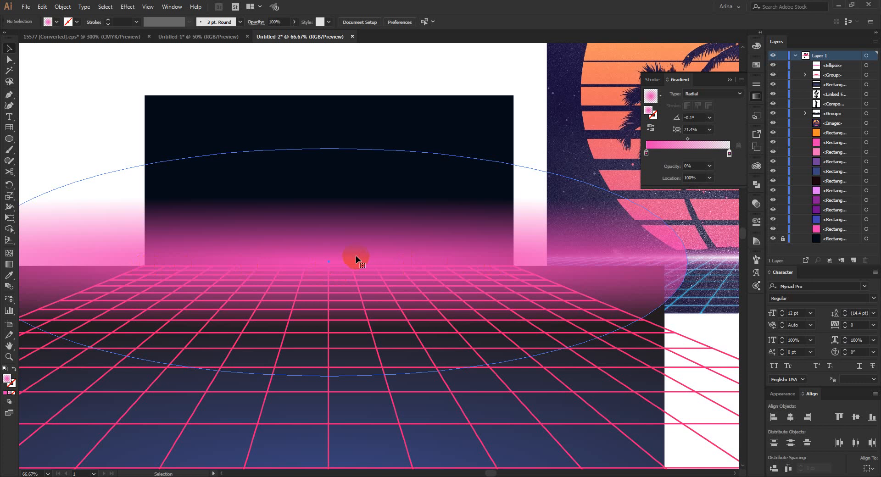
# - Duplicate the pink glow ellipse directly in front of itself to intensify the horizon glow
pyautogui.click(356, 255)
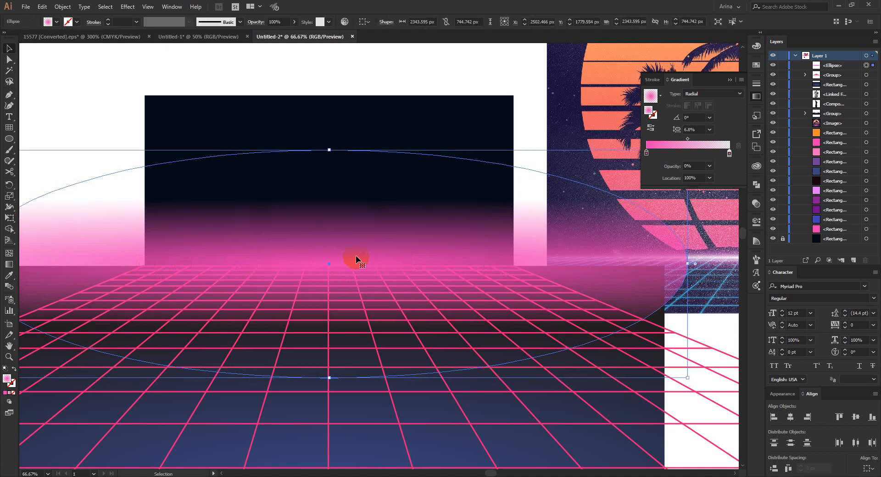
pyautogui.press('a')
pyautogui.press('v')
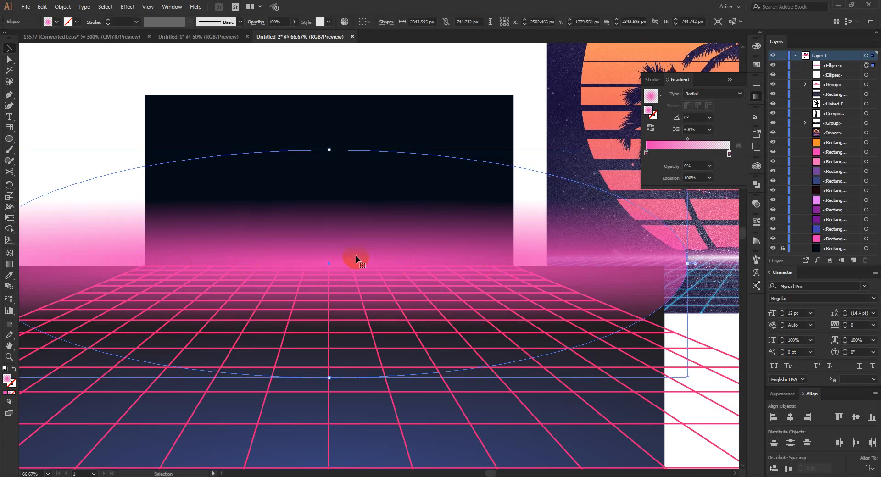
pyautogui.hotkey('ctrl', 'c')
pyautogui.hotkey('ctrl', 'f')
pyautogui.click(323, 81)
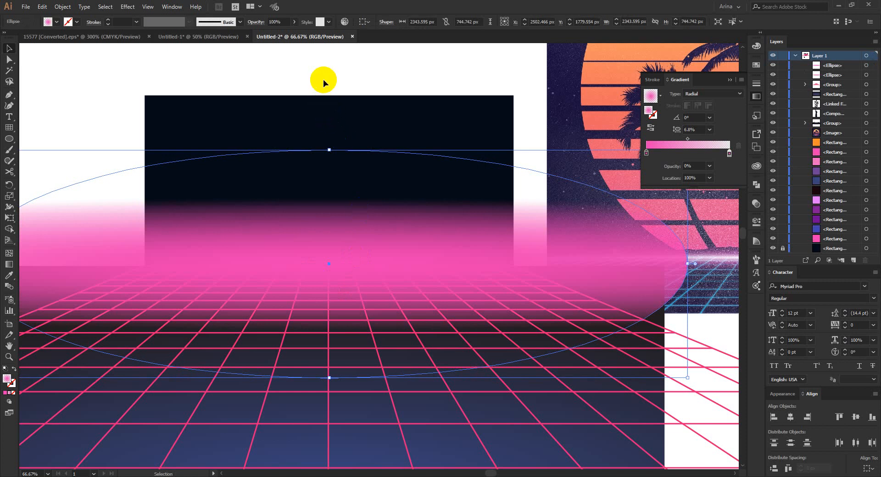
pyautogui.scroll(-1, 378, 300)
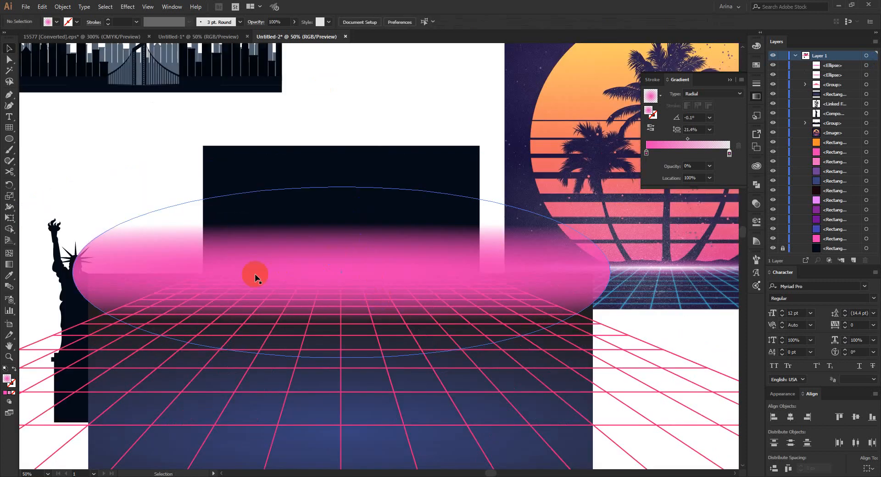
# - Set the opacity of the topmost glow ellipse copy to 50%
pyautogui.click(338, 271)
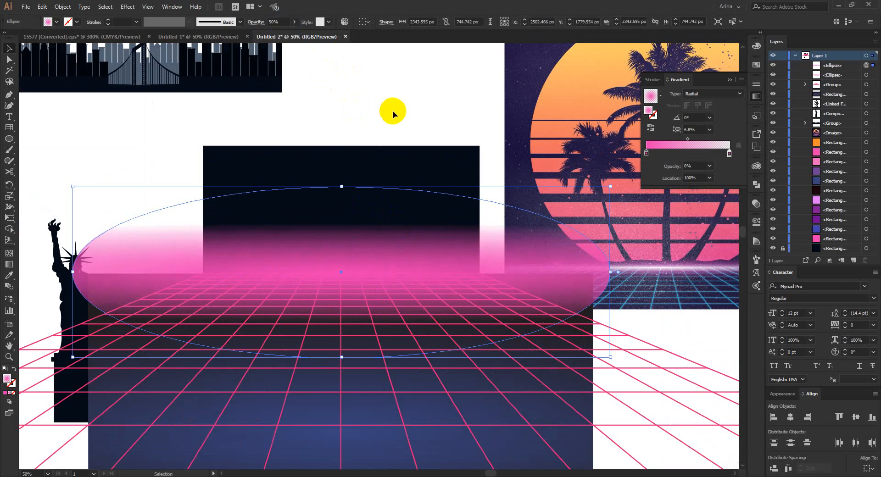
pyautogui.click(282, 22)
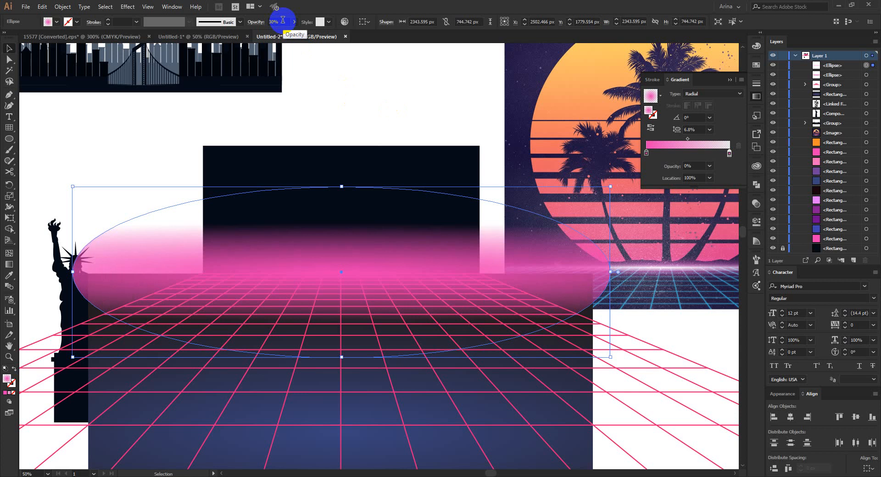
pyautogui.scroll(1, 282, 20)
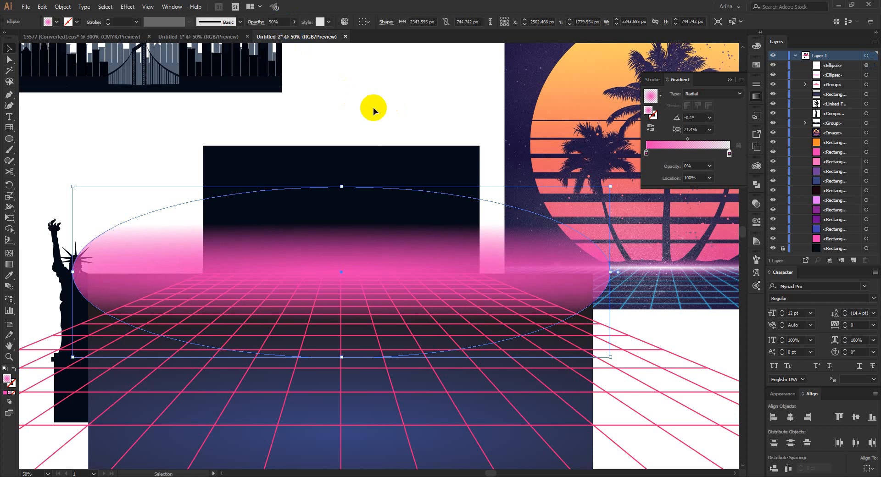
pyautogui.scroll(-1, 431, 200)
pyautogui.click(410, 135)
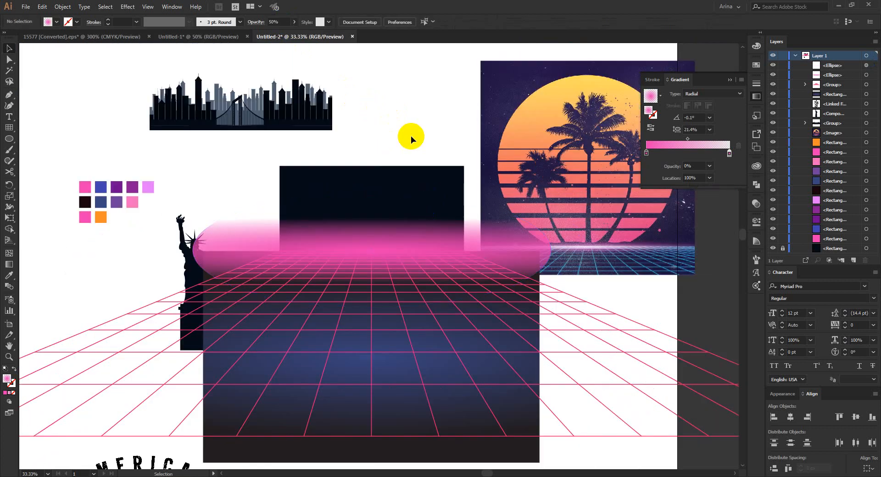
pyautogui.scroll(1, 399, 188)
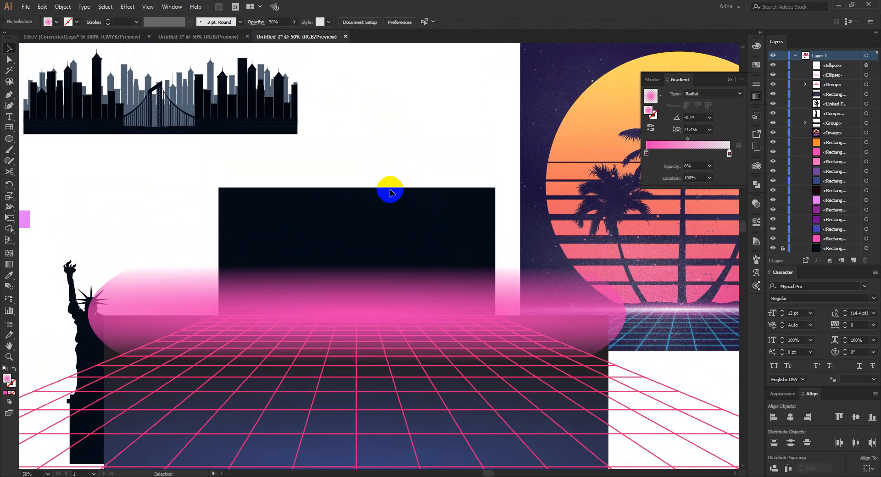
pyautogui.scroll(-1, 389, 191)
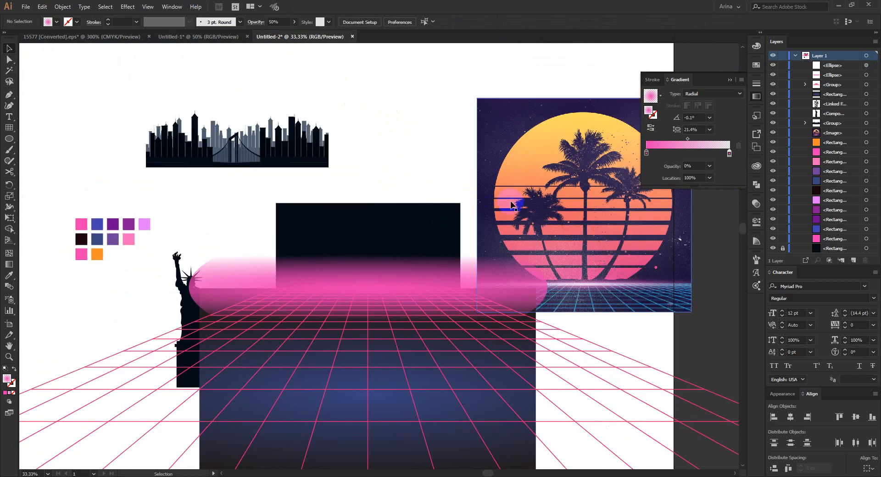
# - Create a circle about 972 px in diameter between the city skyline and the sunset image and fill it with solid red
pyautogui.click(13, 140)
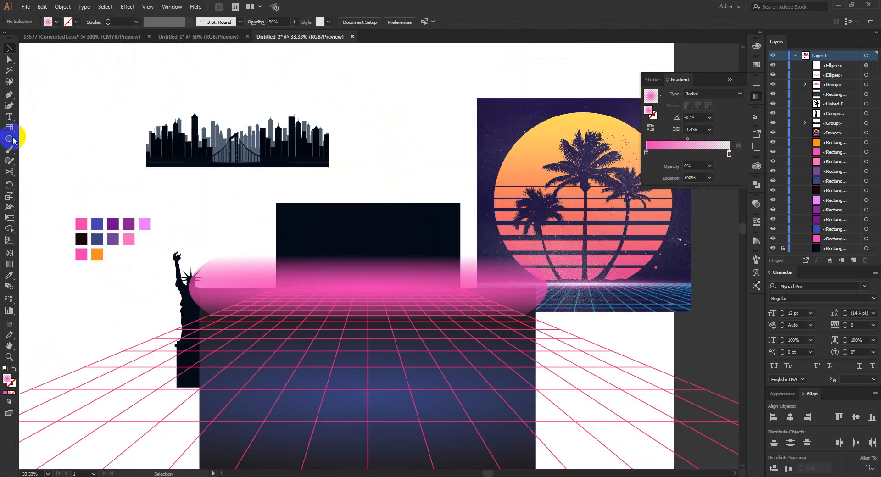
pyautogui.scroll(3, 314, 250)
pyautogui.moveTo(339, 153); pyautogui.dragTo(466, 301)
pyautogui.press('v')
pyautogui.moveTo(438, 252); pyautogui.dragTo(437, 212)
pyautogui.click(51, 22)
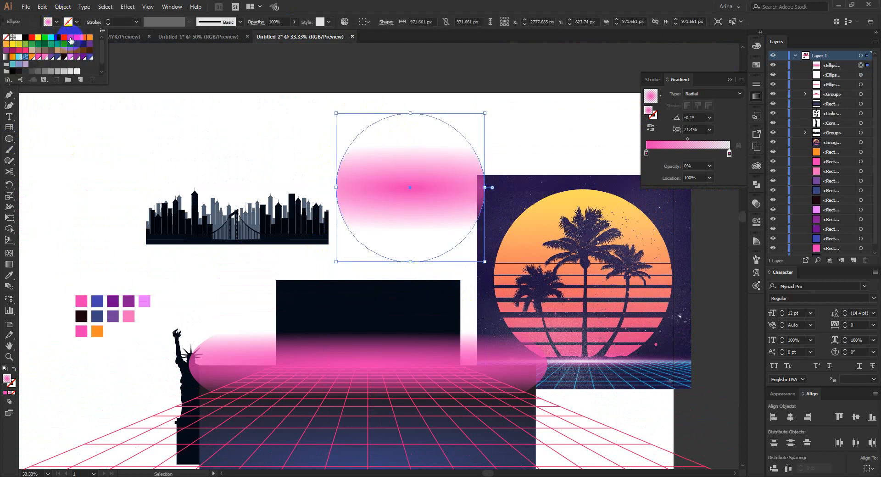
pyautogui.click(70, 37)
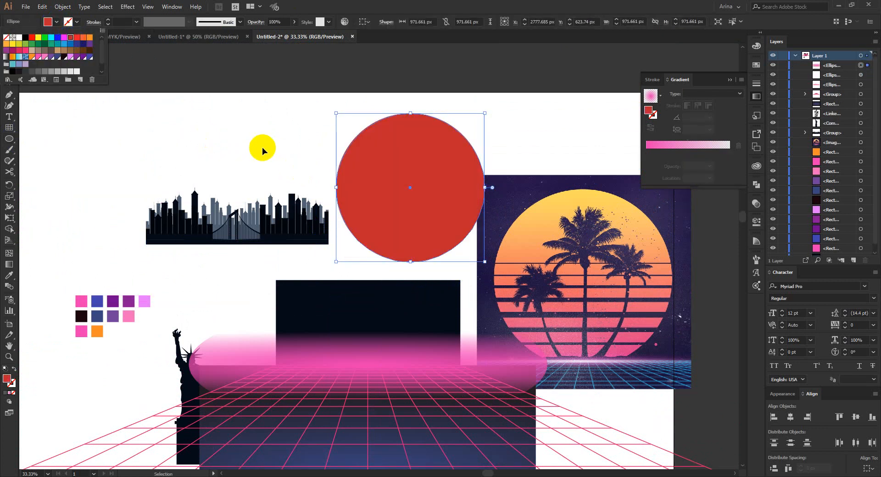
# - Apply the radial gradient to the new circle and set its inner stop to orange, R=249 G=143 B=34
pyautogui.click(463, 228)
pyautogui.click(688, 152)
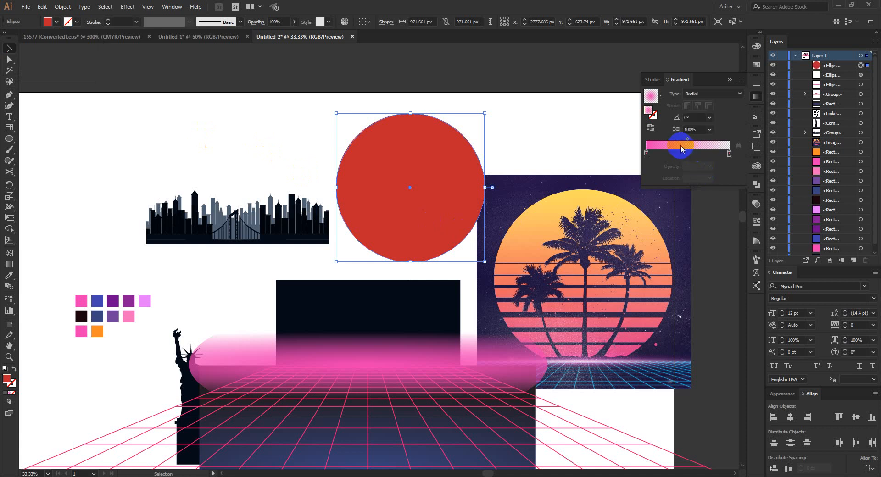
pyautogui.click(646, 154)
pyautogui.doubleClick(647, 154)
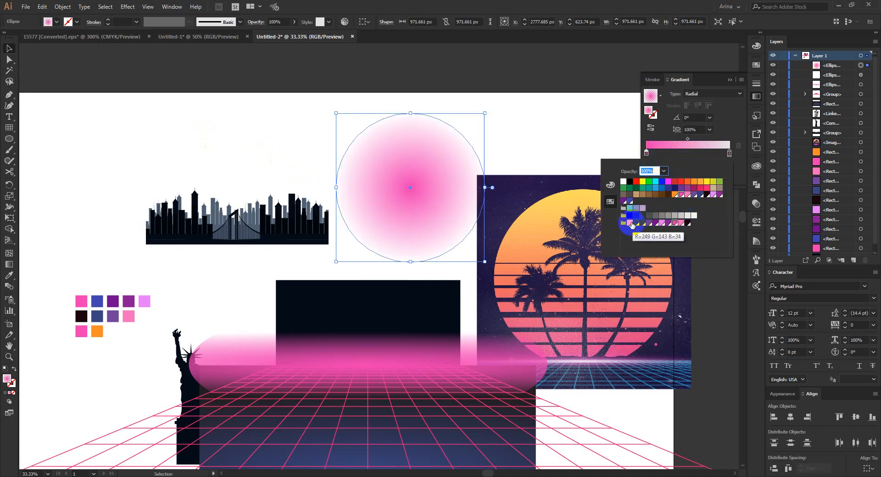
pyautogui.click(630, 223)
# - Set the outer stop of the circle's gradient to pinkish red with 100% opacity
pyautogui.click(729, 154)
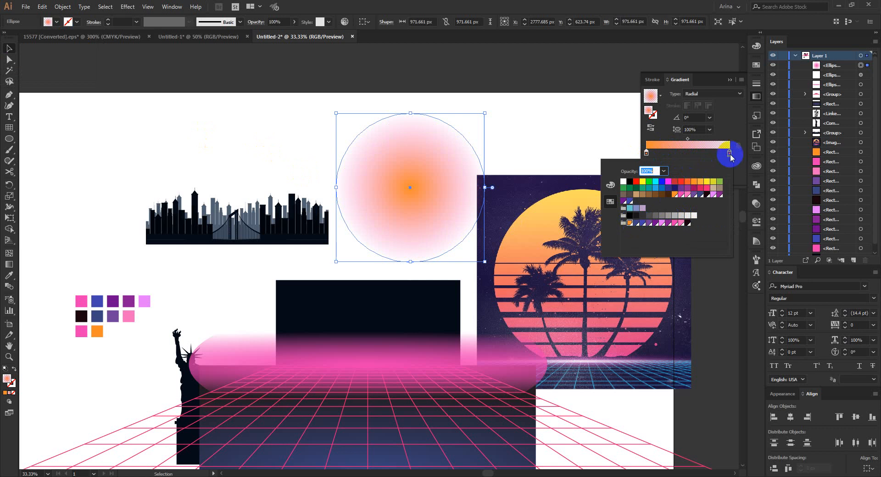
pyautogui.doubleClick(729, 154)
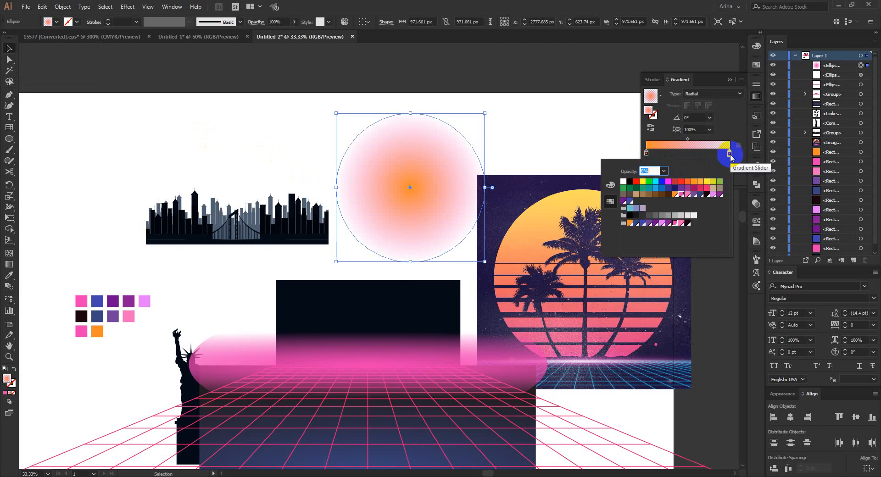
pyautogui.click(681, 182)
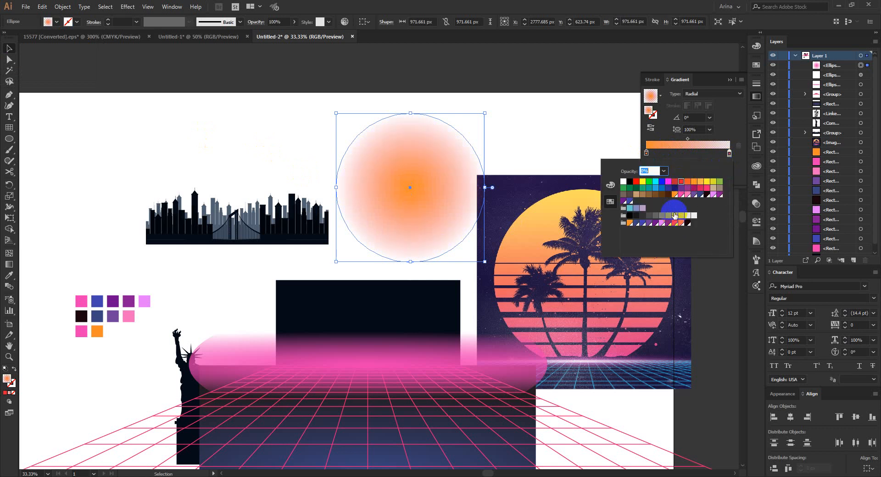
pyautogui.click(708, 188)
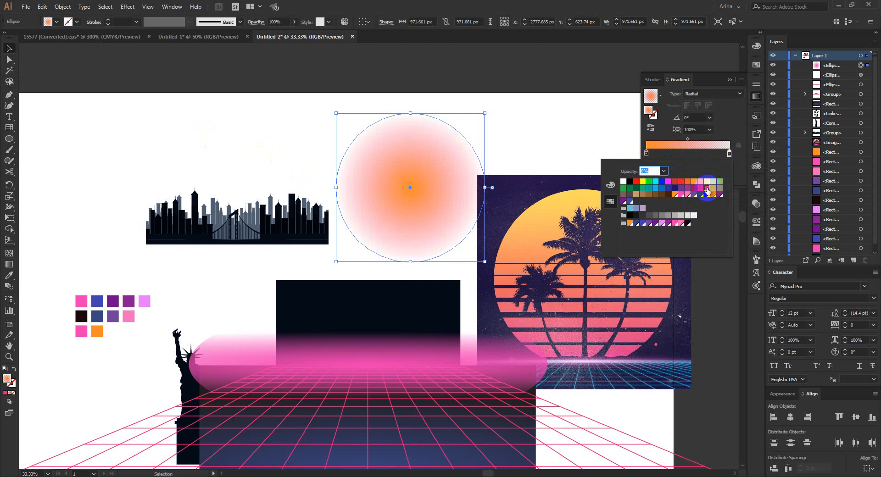
pyautogui.click(723, 157)
pyautogui.click(729, 154)
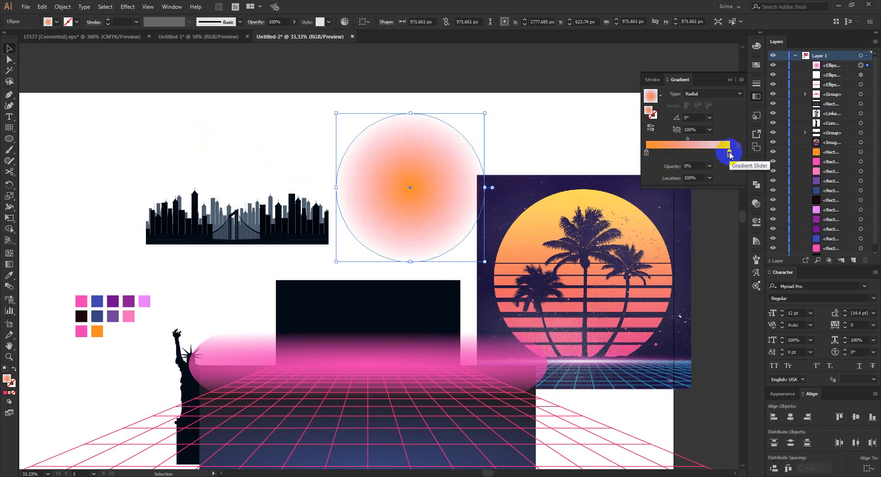
pyautogui.click(712, 167)
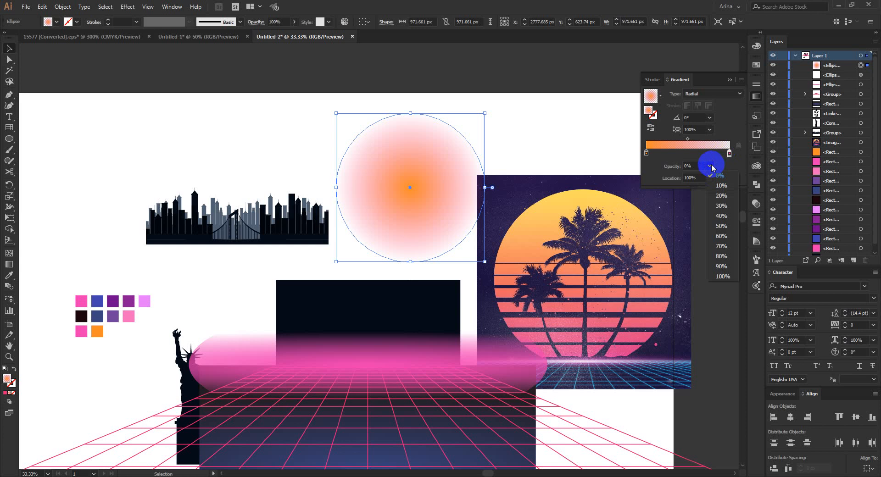
pyautogui.click(723, 277)
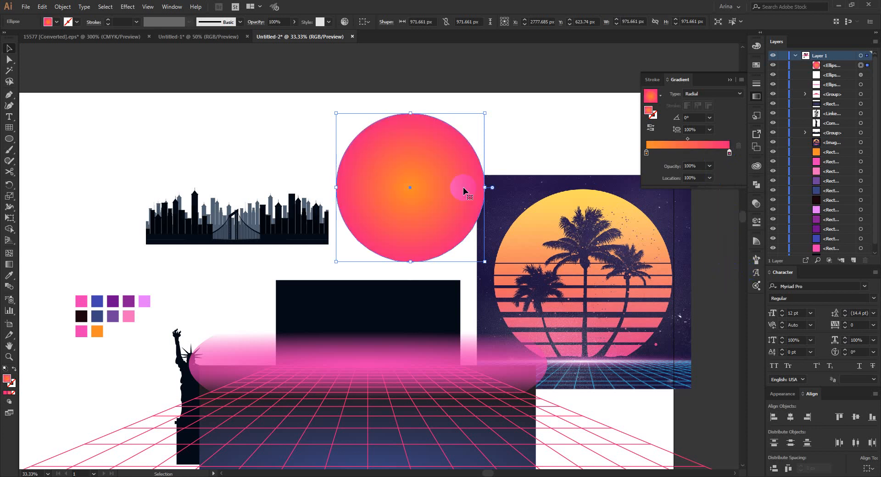
# - Change the circle's gradient to linear and run it downward from orange at the circle's top to pink near its bottom
pyautogui.click(705, 94)
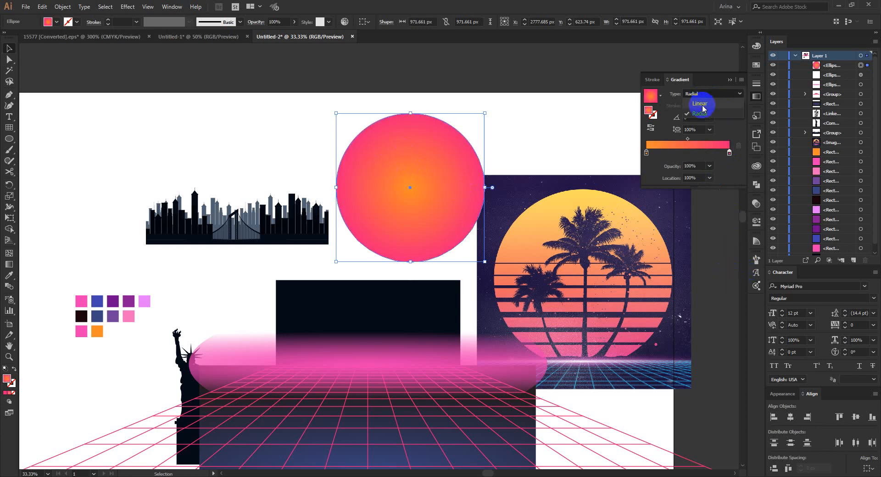
pyautogui.click(702, 106)
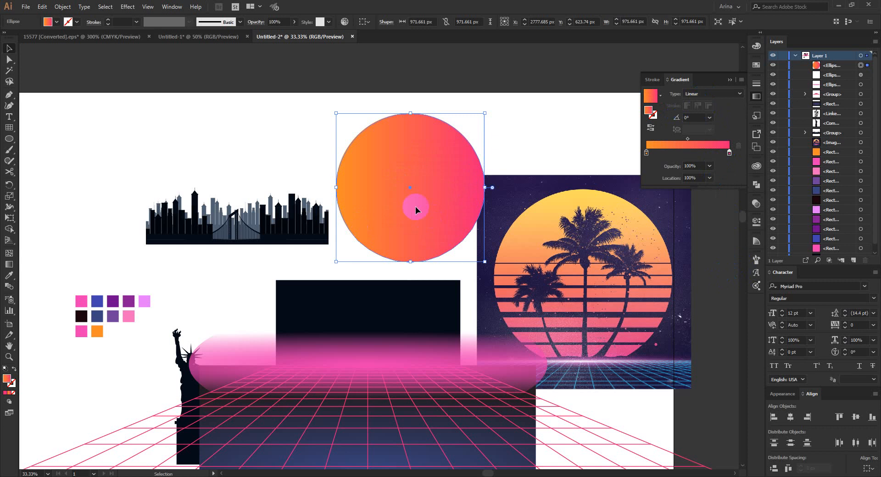
pyautogui.click(9, 265)
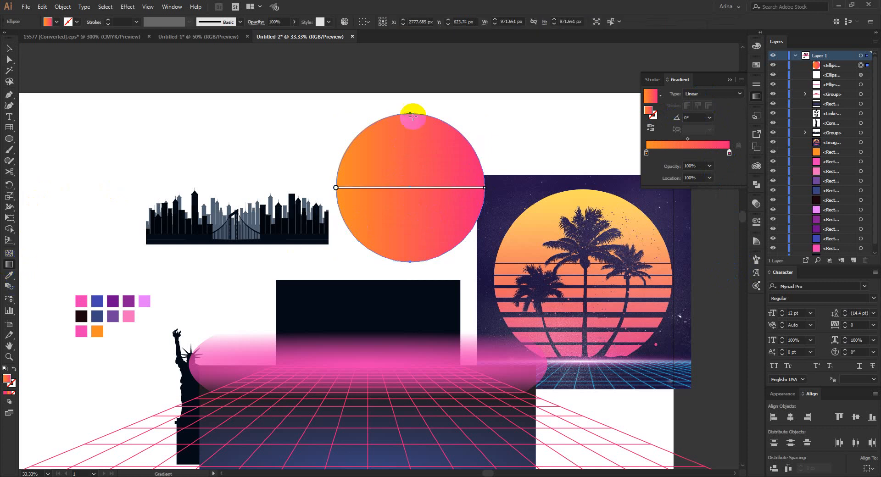
pyautogui.moveTo(413, 118); pyautogui.dragTo(419, 221)
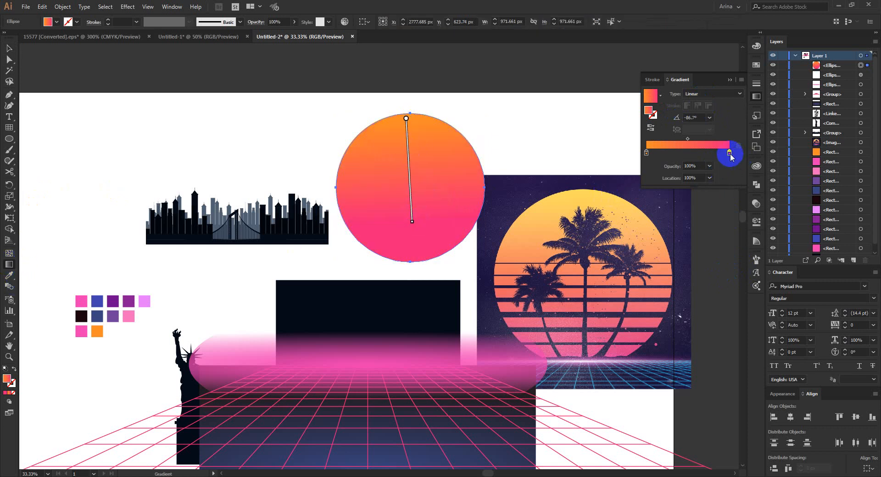
# - Set the pink stop's opacity to 0%, straighten the sun's gradient to about -88.5° and shift it downward within the circle
pyautogui.click(709, 165)
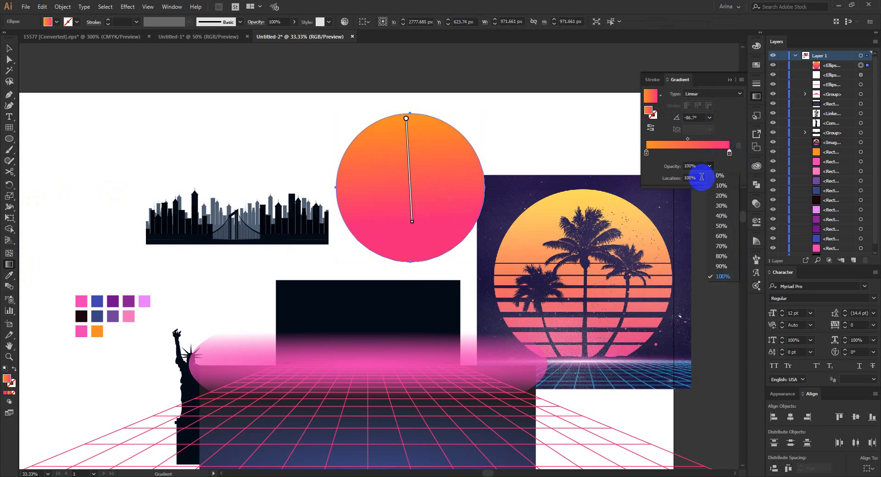
pyautogui.click(702, 174)
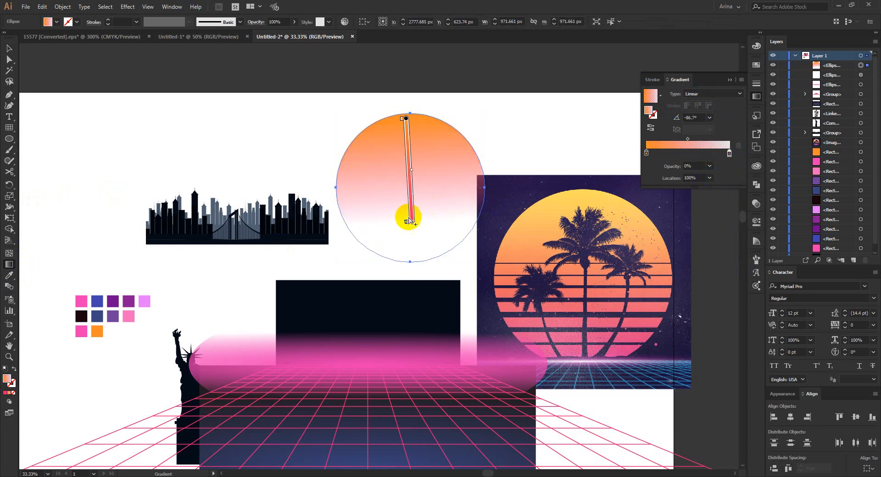
pyautogui.moveTo(412, 221); pyautogui.dragTo(409, 221)
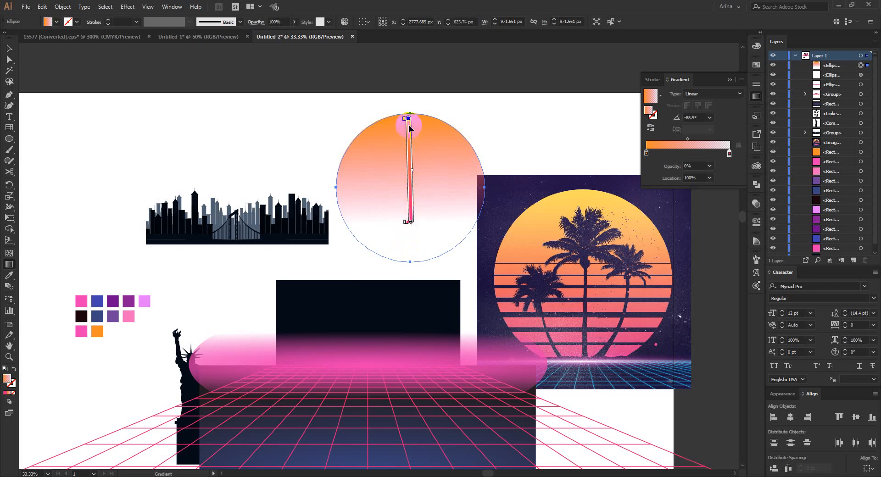
pyautogui.moveTo(407, 120); pyautogui.dragTo(409, 136)
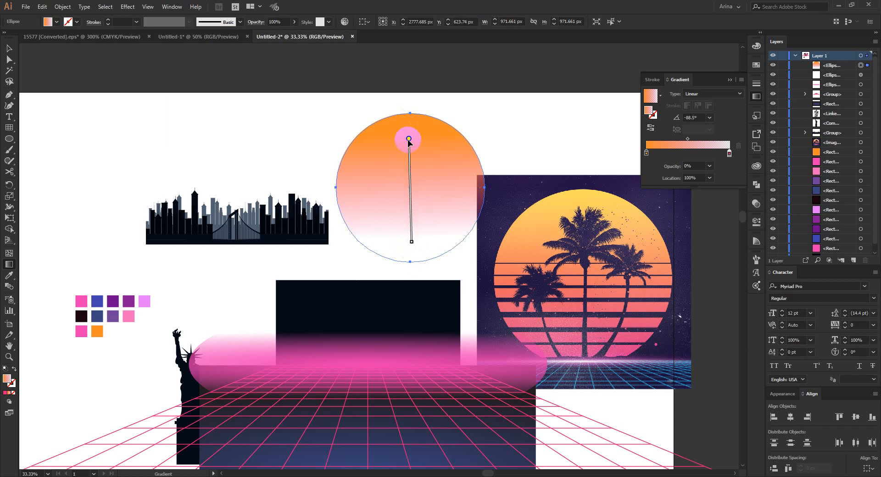
pyautogui.press('v')
pyautogui.click(505, 158)
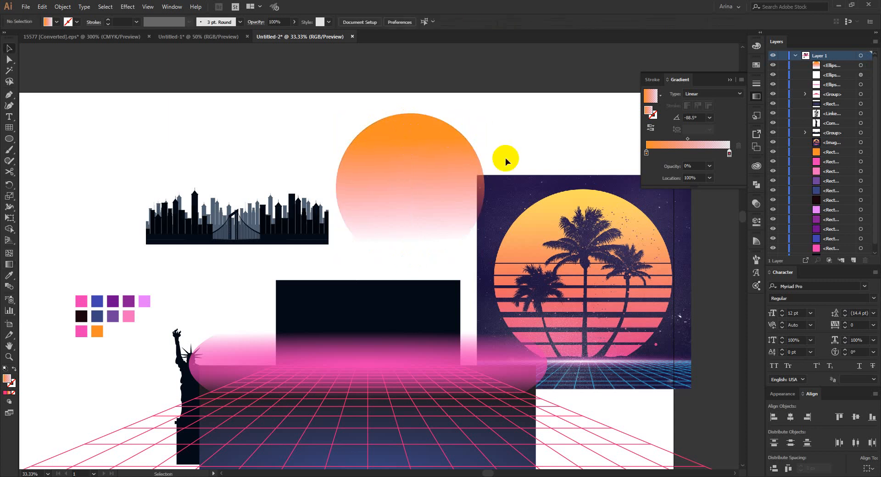
# - Move the gradient sun down onto the dark rectangle above the grid and scale it to about 652 px in diameter
pyautogui.click(455, 165)
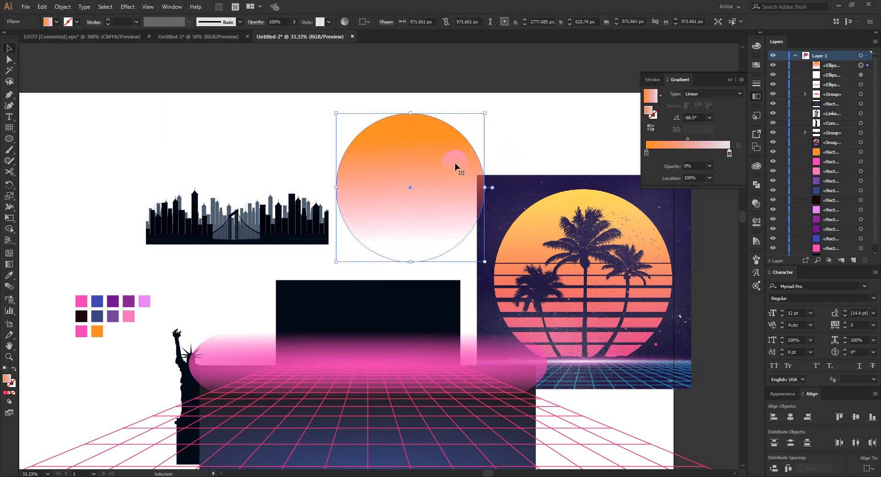
pyautogui.keyDown('shift'); pyautogui.click(486, 185); pyautogui.keyUp('shift')
pyautogui.moveTo(464, 191); pyautogui.dragTo(418, 334)
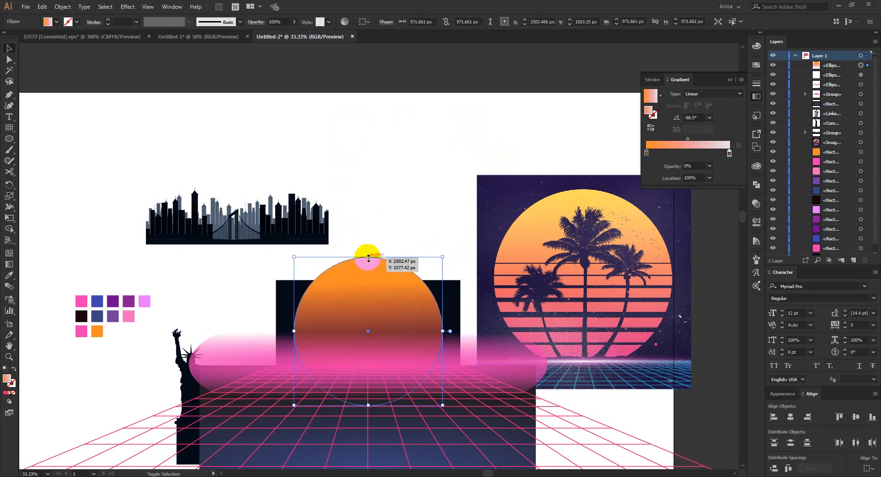
pyautogui.moveTo(369, 258); pyautogui.dragTo(370, 302)
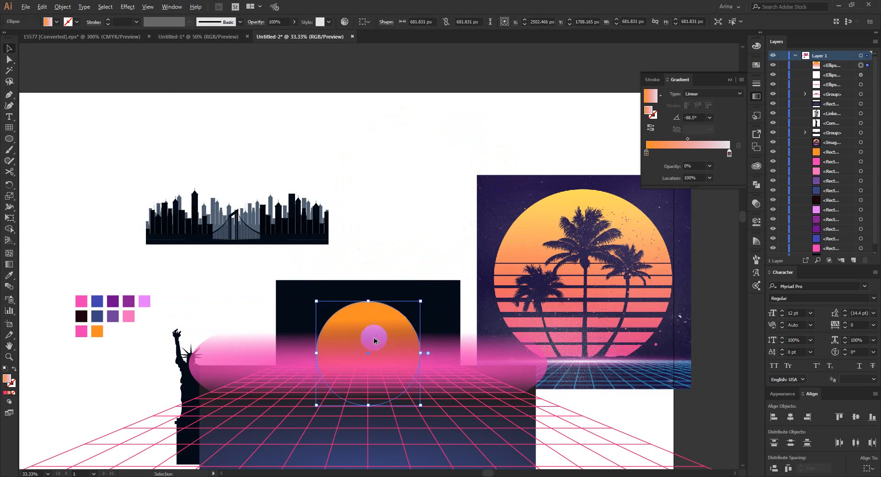
pyautogui.scroll(1, 374, 340)
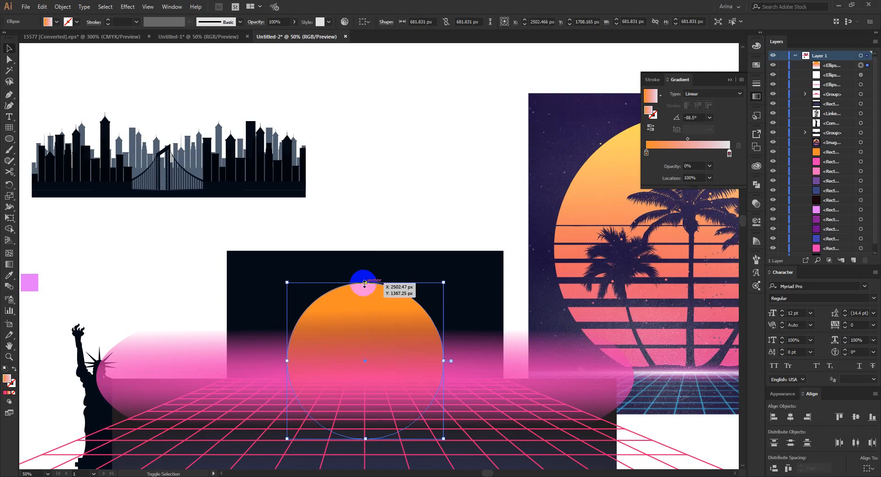
pyautogui.moveTo(365, 282); pyautogui.dragTo(366, 290)
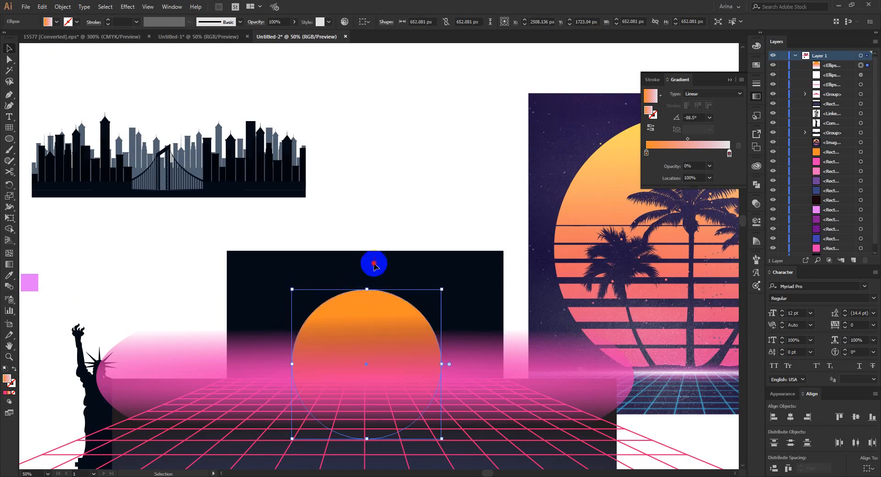
pyautogui.click(374, 264)
# - Place the city skyline over the dark rectangle so it rests on the horizon, and bring it in front of the sun
pyautogui.scroll(-3, 374, 264)
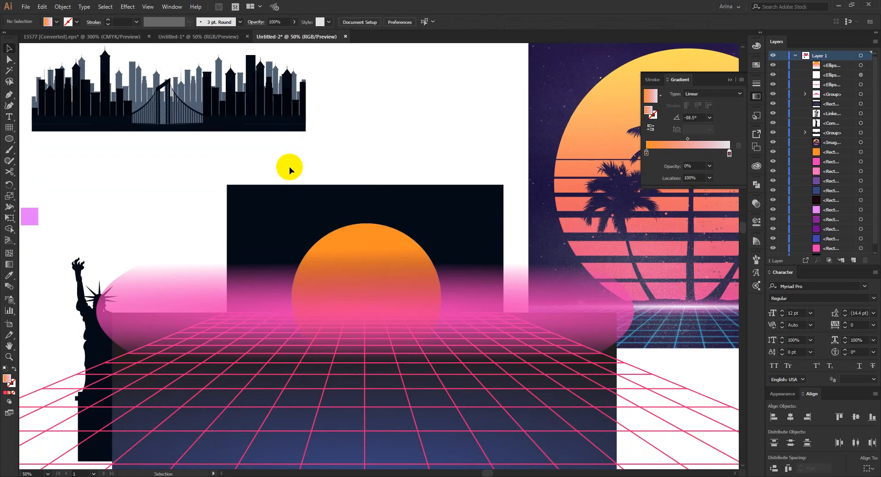
pyautogui.scroll(-1, 410, 221)
pyautogui.scroll(1, 412, 222)
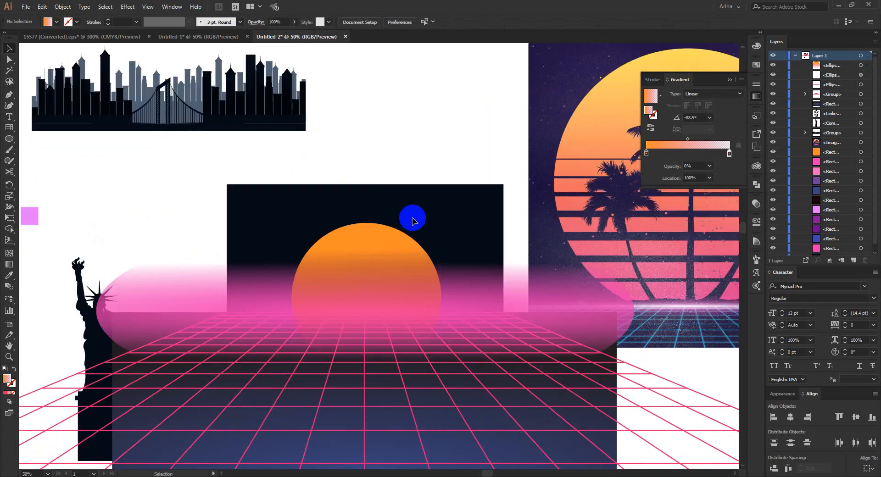
pyautogui.click(289, 152)
pyautogui.moveTo(228, 120); pyautogui.dragTo(425, 301)
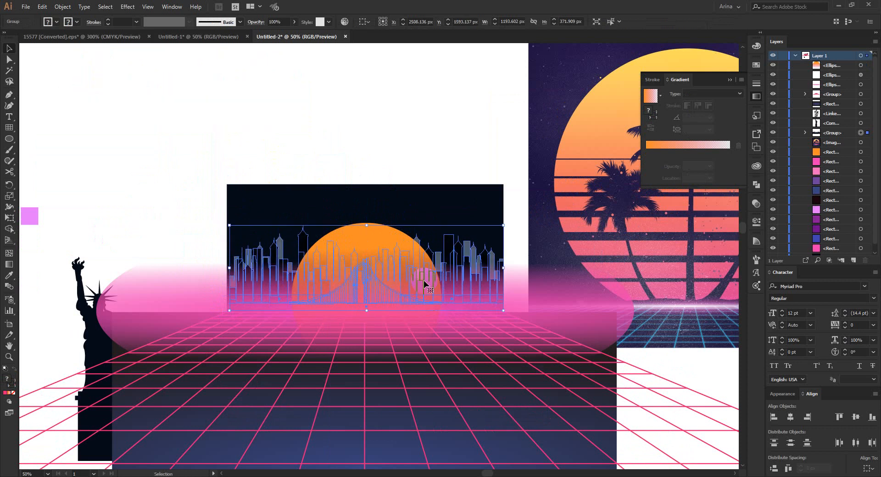
pyautogui.press('a')
pyautogui.press('v')
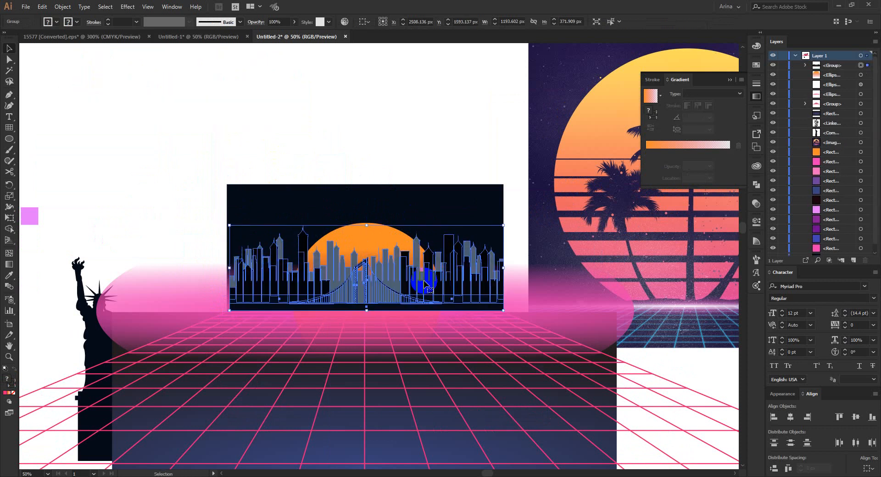
pyautogui.click(467, 198)
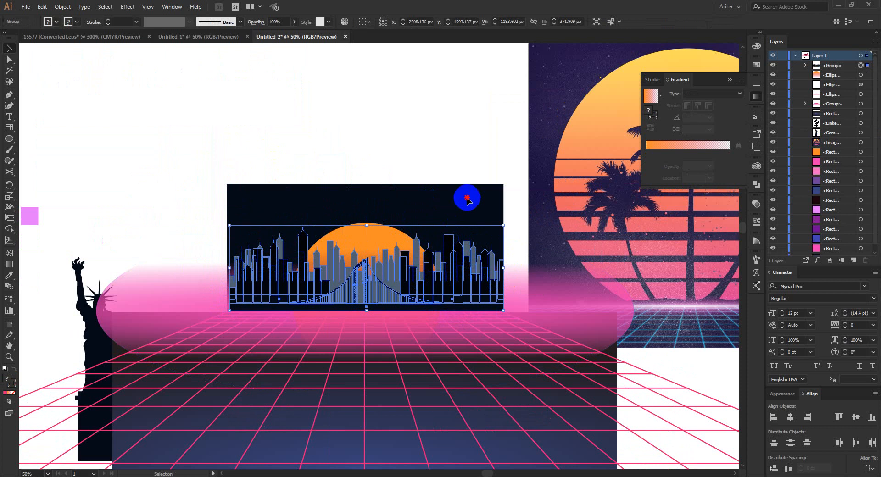
# - Shrink the sun to about 532 px in diameter and nudge it upward so that it rises above the skyline
pyautogui.scroll(-1, 467, 198)
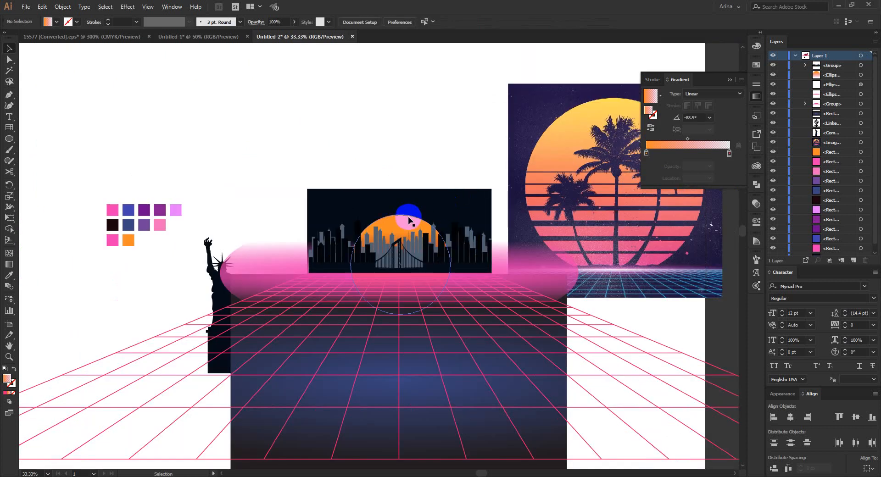
pyautogui.click(408, 220)
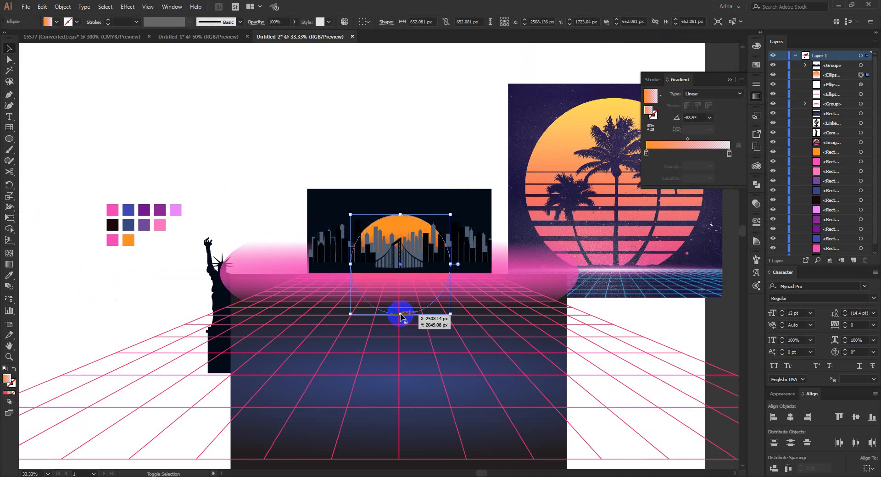
pyautogui.moveTo(401, 315); pyautogui.dragTo(399, 299)
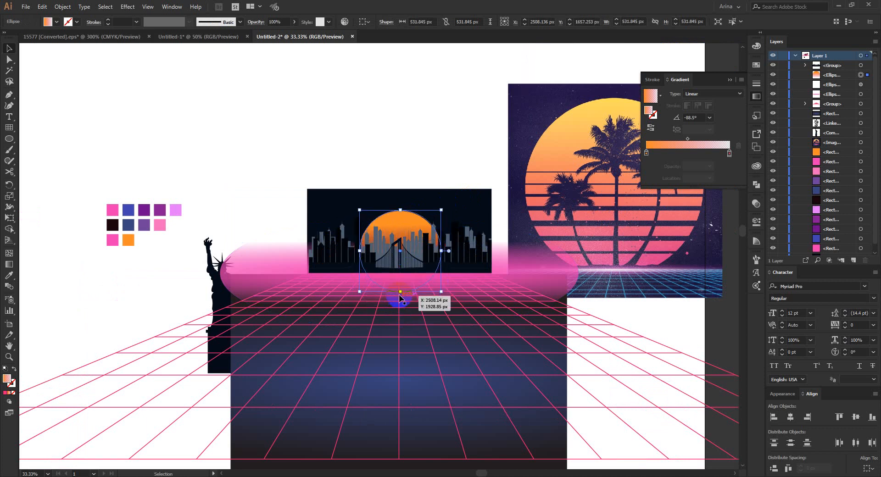
pyautogui.press('Up')
pyautogui.press('Up')
pyautogui.press('Up')
pyautogui.press('Up')
pyautogui.press('Up')
pyautogui.press('Up')
pyautogui.press('Up')
pyautogui.press('Up')
pyautogui.press('Up')
pyautogui.press('Up')
pyautogui.press('Up')
pyautogui.press('Up')
pyautogui.press('Up')
pyautogui.press('Up')
pyautogui.press('Up')
pyautogui.press('Up')
pyautogui.press('Up')
pyautogui.press('Up')
pyautogui.press('Up')
pyautogui.press('Up')
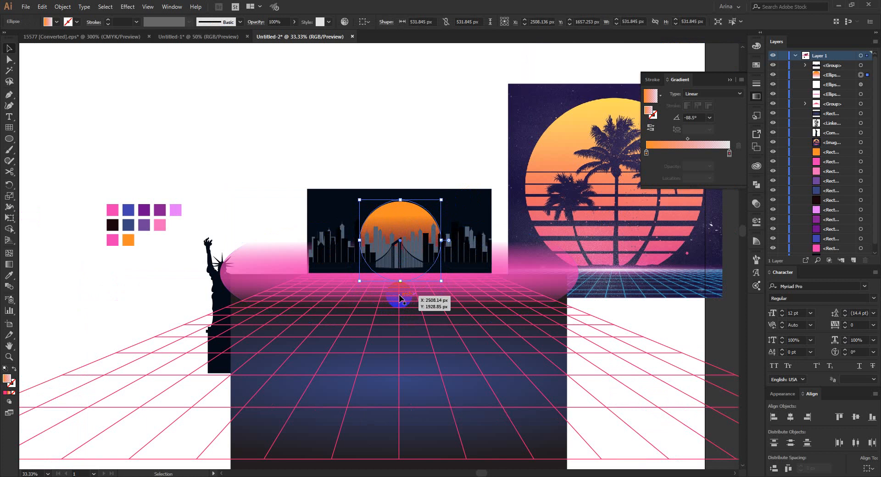
pyautogui.press('Up')
pyautogui.press('Up')
pyautogui.click(431, 150)
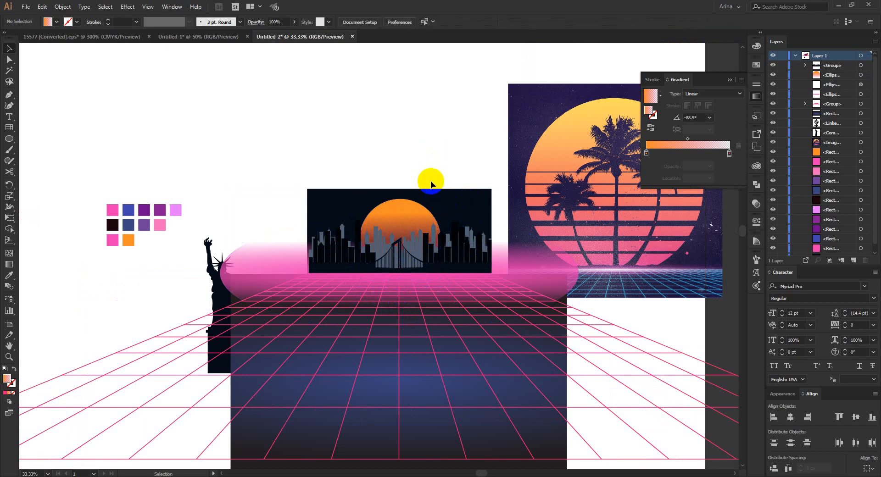
# - Resize the sun to about 500 px in diameter, sitting behind the bridge with its bottom near the horizon
pyautogui.scroll(2, 430, 183)
pyautogui.click(371, 245)
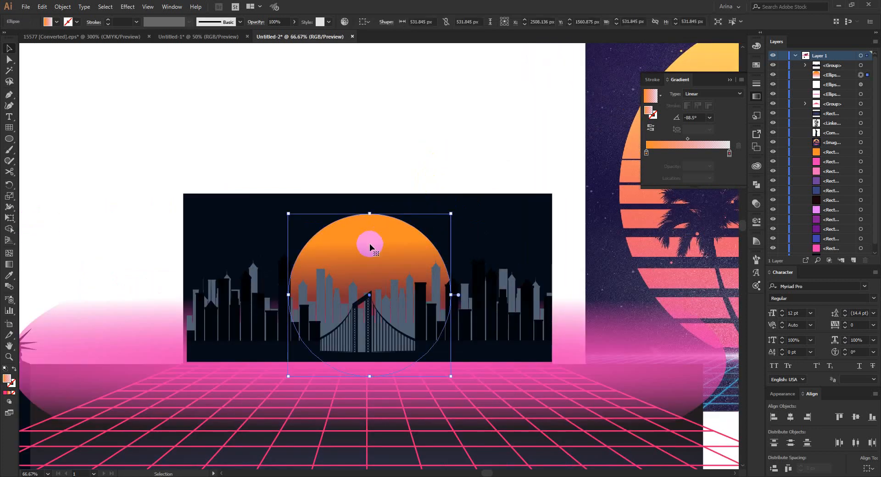
pyautogui.click(377, 375)
pyautogui.moveTo(368, 374); pyautogui.dragTo(368, 349)
pyautogui.click(370, 214)
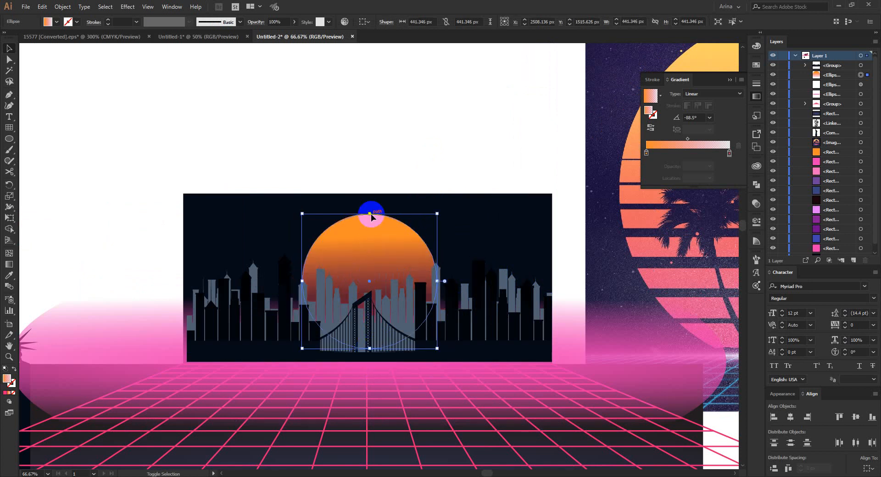
pyautogui.moveTo(370, 214); pyautogui.dragTo(394, 232)
pyautogui.click(420, 152)
# - Draw a thin 960 × 8 px rectangle across the sun's upper half, shift it to span the sun and fill it with black
pyautogui.scroll(-1, 457, 167)
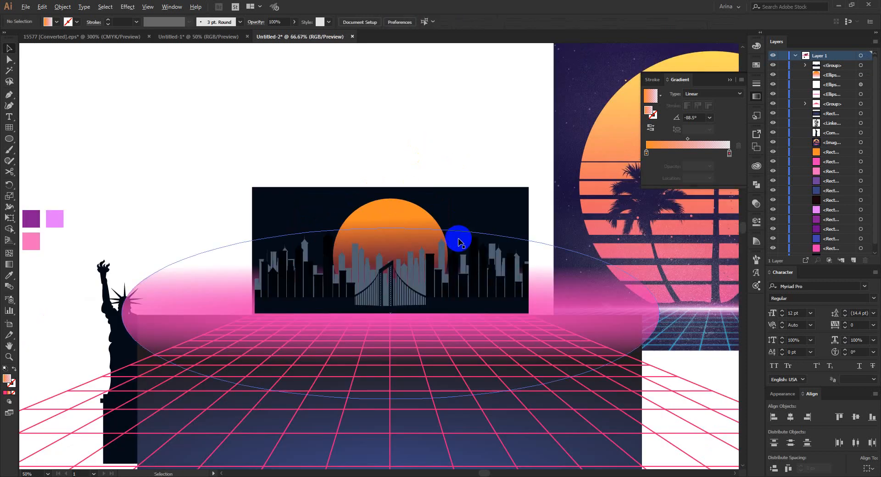
pyautogui.scroll(2, 458, 239)
pyautogui.click(370, 197)
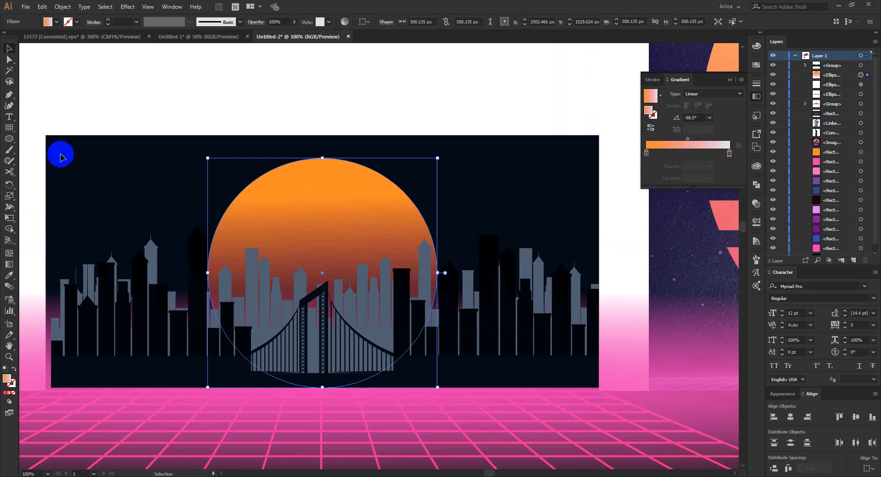
pyautogui.click(9, 139)
pyautogui.moveTo(10, 140); pyautogui.dragTo(39, 138)
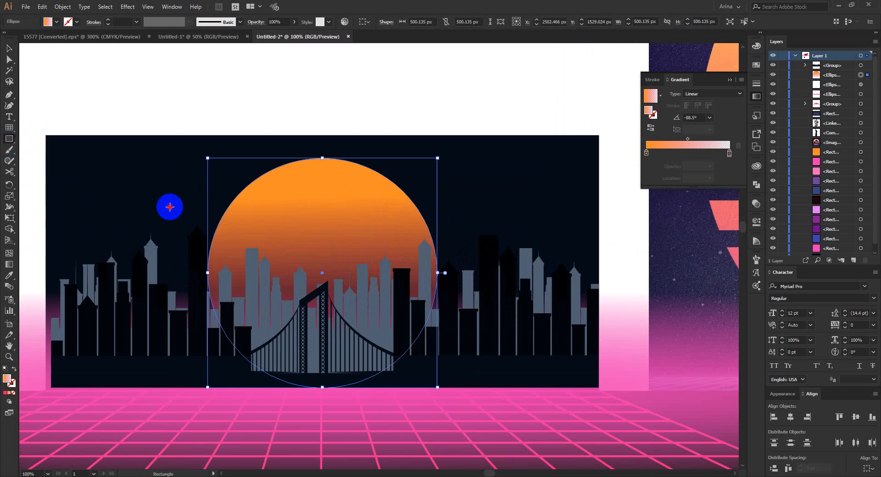
pyautogui.moveTo(166, 207); pyautogui.dragTo(606, 211)
pyautogui.press('v')
pyautogui.moveTo(452, 209); pyautogui.dragTo(421, 209)
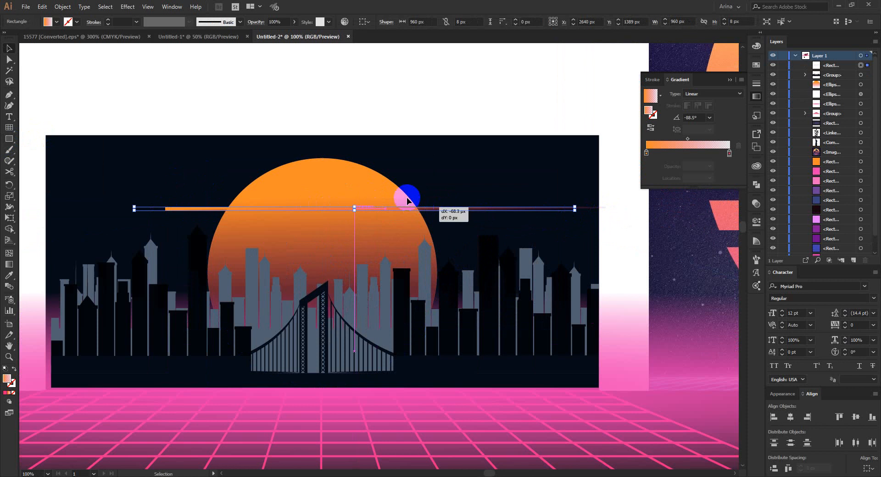
pyautogui.click(48, 21)
pyautogui.click(25, 36)
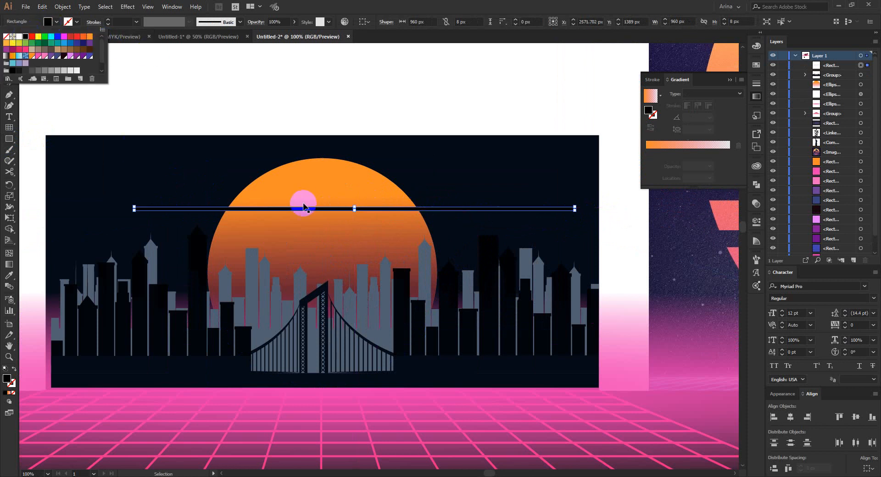
pyautogui.click(317, 225)
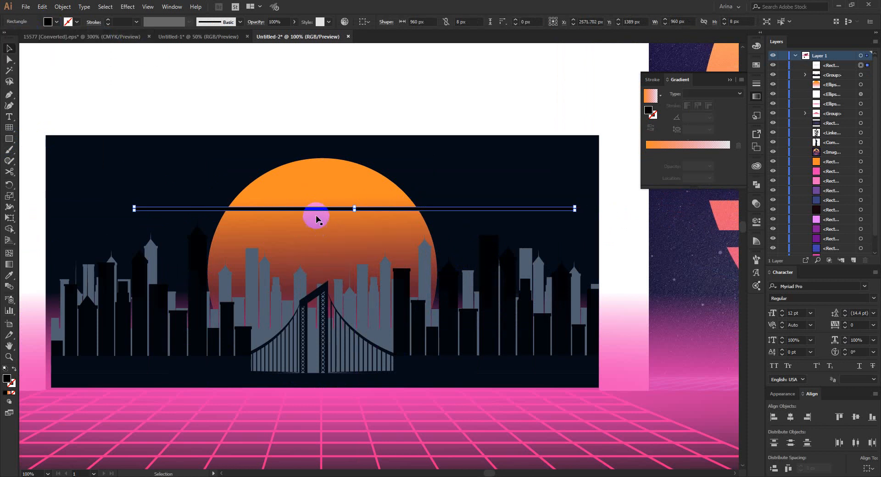
# - Copy the black bar down the sun twice about 50 px apart and five more times about 18 px apart
pyautogui.moveTo(316, 212); pyautogui.dragTo(315, 235)
pyautogui.hotkey('ctrl', 'd')
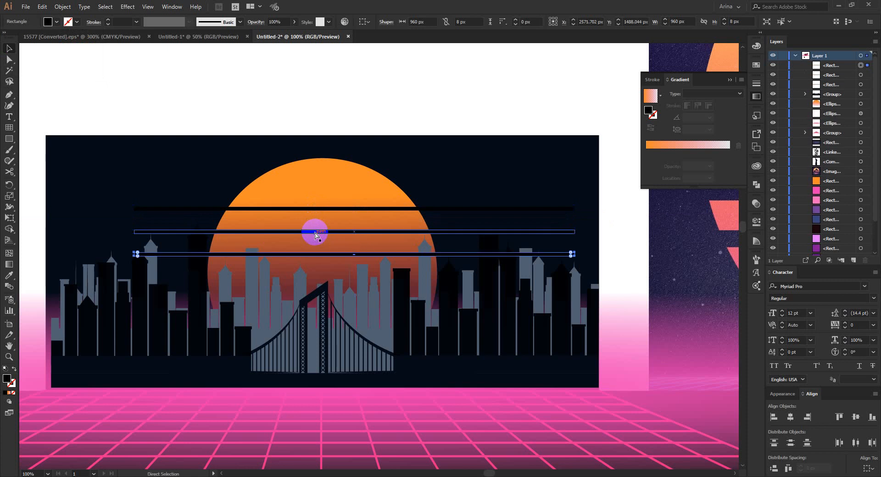
pyautogui.moveTo(302, 257); pyautogui.dragTo(303, 269)
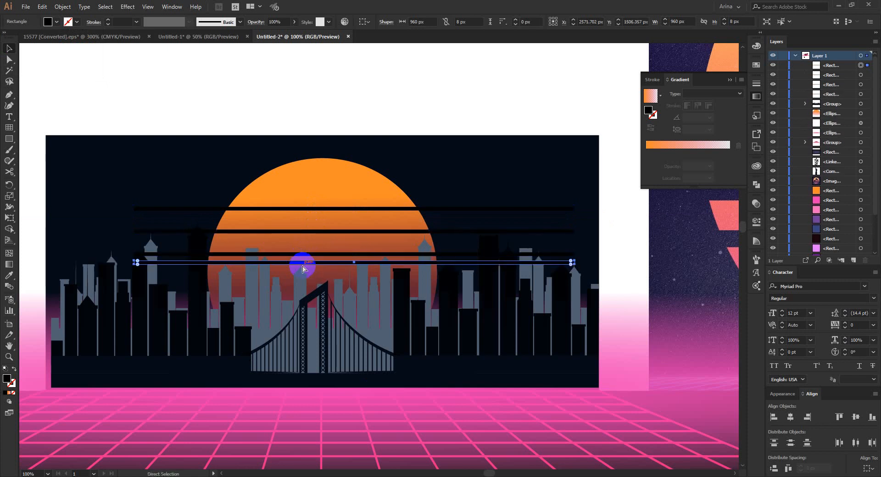
pyautogui.hotkey('ctrl', 'd')
pyautogui.hotkey('ctrl', 'd')
pyautogui.hotkey('ctrl', 'd')
pyautogui.hotkey('ctrl', 'd')
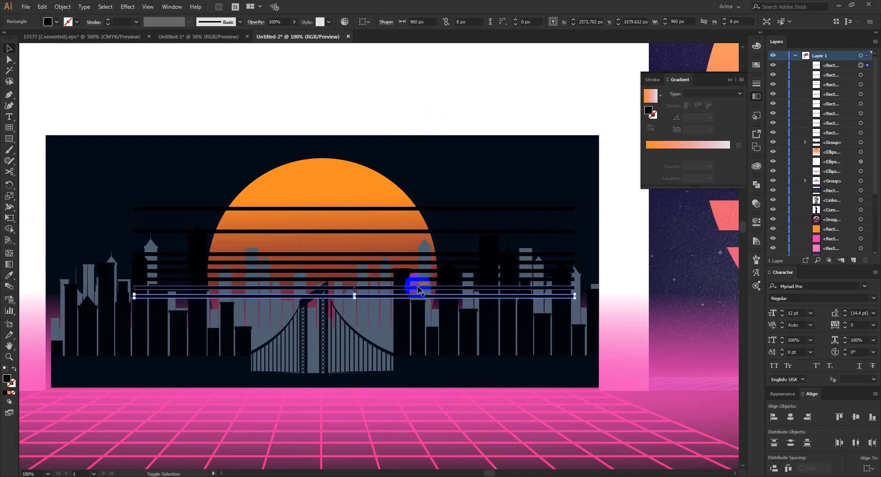
# - Try to cut all the black bars out of the sun with the Minus Front shape mode
pyautogui.keyDown('shift'); pyautogui.click(415, 277); pyautogui.keyUp('shift')
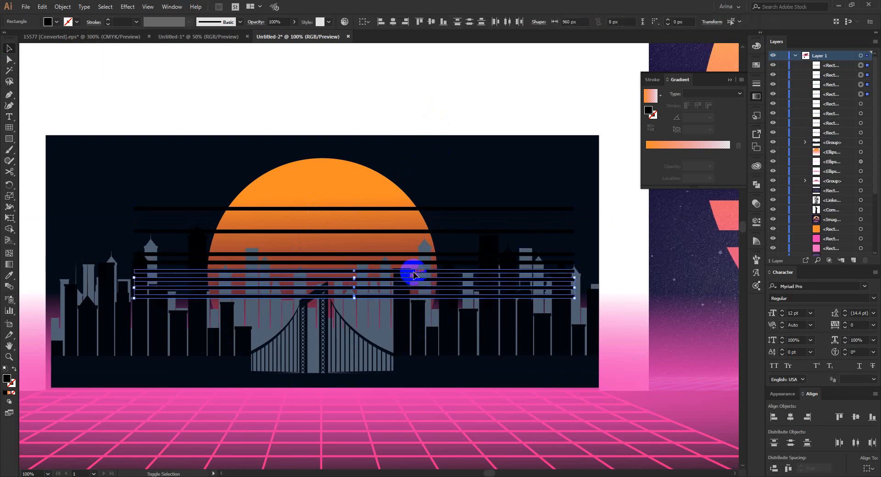
pyautogui.keyDown('shift'); pyautogui.click(410, 262); pyautogui.keyUp('shift')
pyautogui.keyDown('shift'); pyautogui.click(409, 253); pyautogui.keyUp('shift')
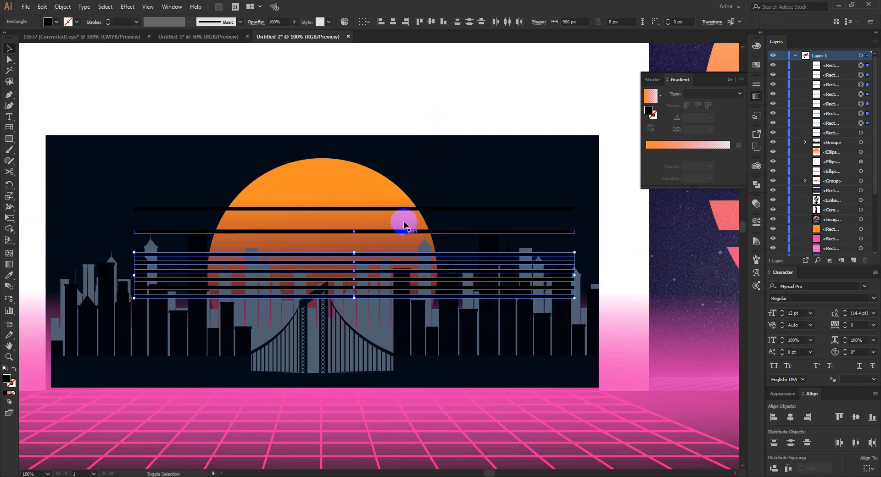
pyautogui.keyDown('shift'); pyautogui.click(404, 231); pyautogui.keyUp('shift')
pyautogui.keyDown('shift'); pyautogui.click(398, 209); pyautogui.keyUp('shift')
pyautogui.keyDown('shift'); pyautogui.click(368, 187); pyautogui.keyUp('shift')
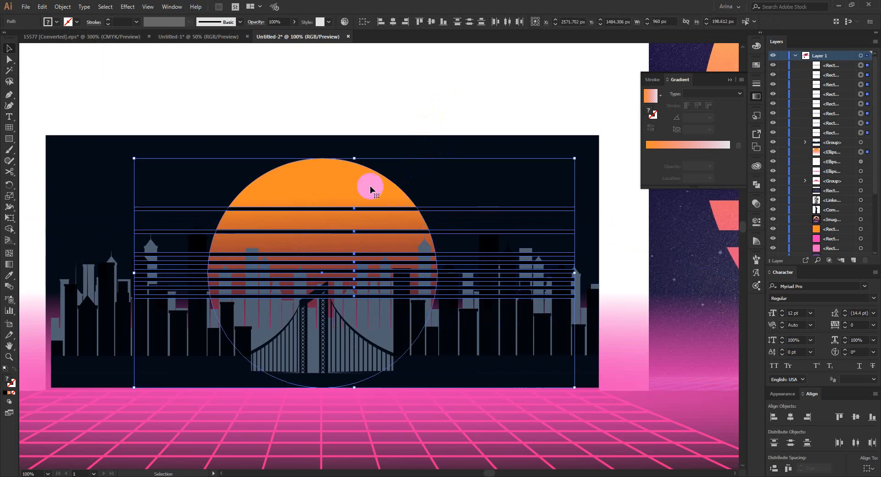
pyautogui.click(757, 185)
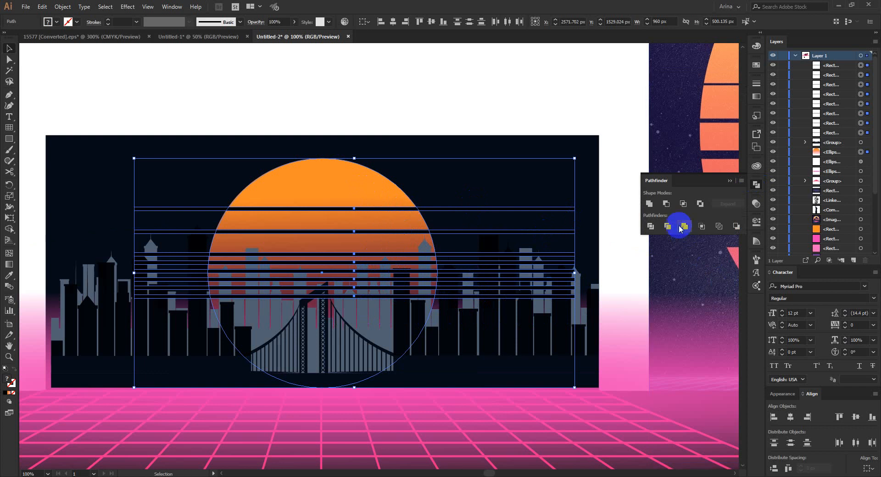
pyautogui.click(667, 204)
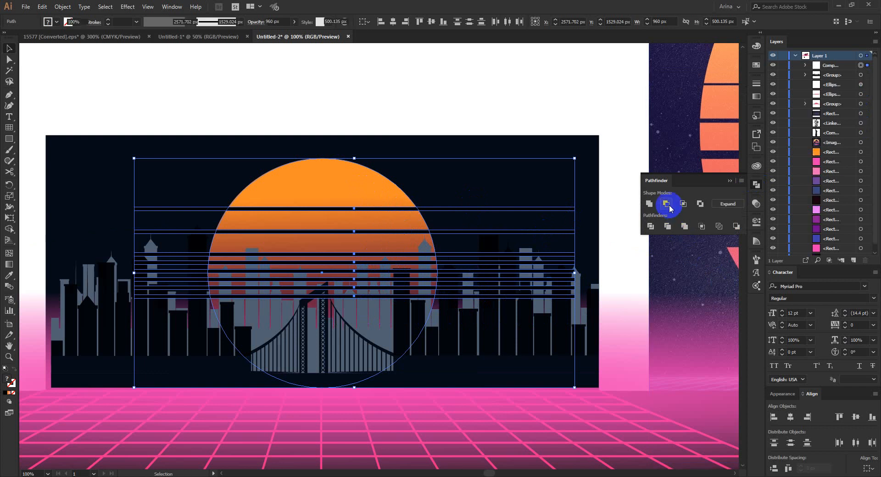
pyautogui.click(475, 68)
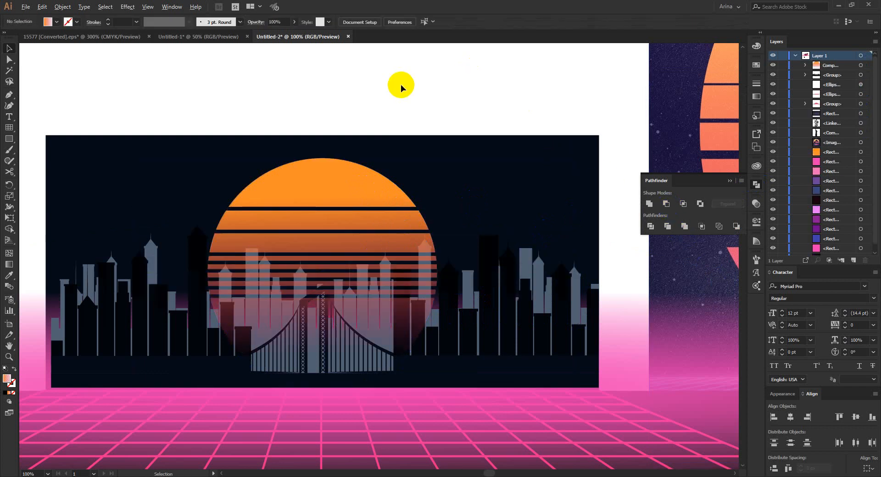
# - Undo the subtraction of the bars from the sun and clear the selection
pyautogui.scroll(-1, 399, 84)
pyautogui.scroll(1, 400, 84)
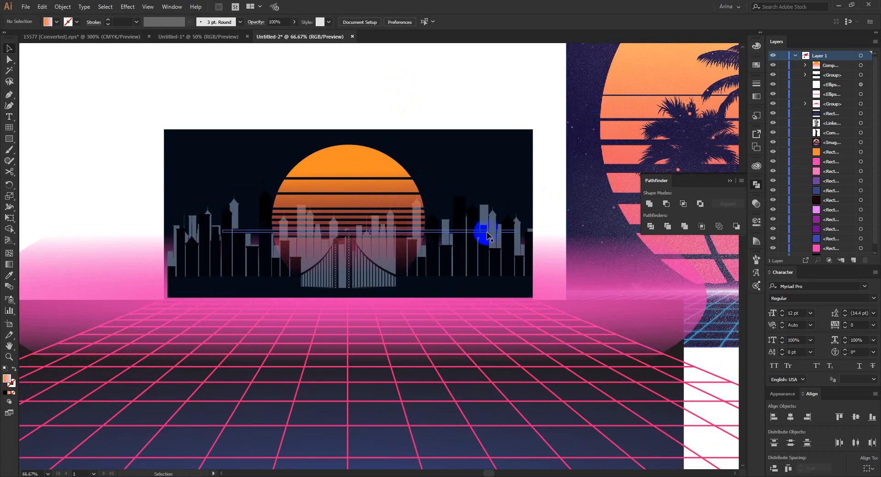
pyautogui.scroll(1, 373, 200)
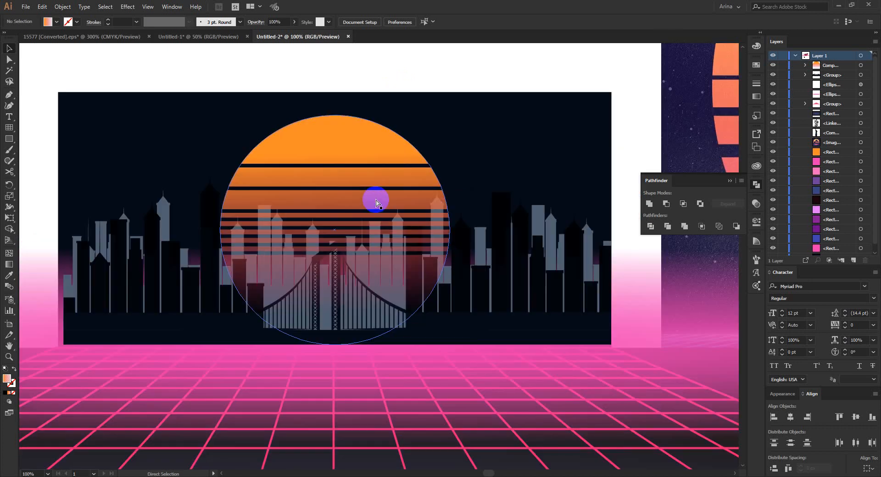
pyautogui.hotkey('ctrl', 'z')
pyautogui.click(393, 72)
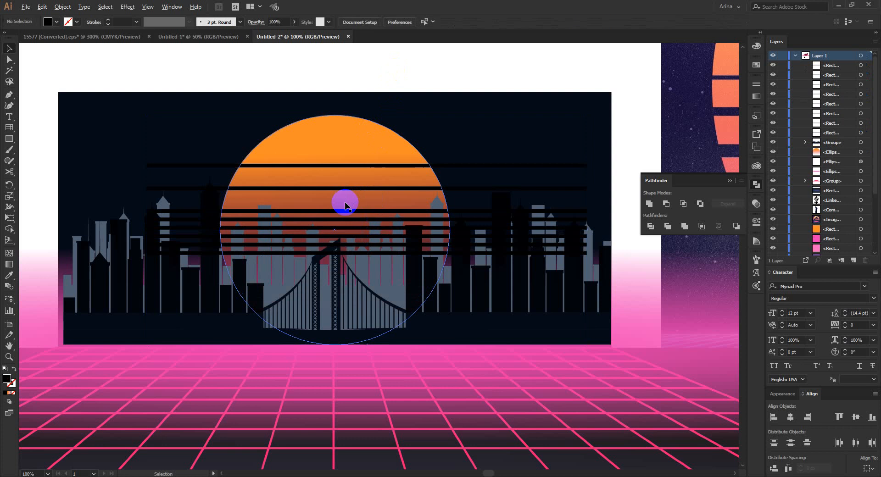
# - Nudge the third black bar on the sun up about 11 px toward the second bar
pyautogui.scroll(1, 345, 205)
pyautogui.click(345, 215)
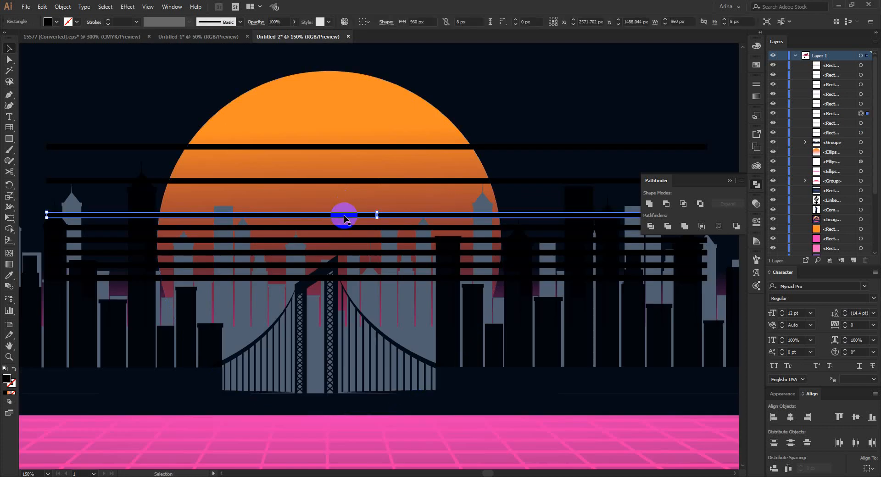
pyautogui.press('Up')
pyautogui.press('Up')
pyautogui.press('Up')
pyautogui.press('Up')
pyautogui.press('Up')
pyautogui.press('Up')
pyautogui.press('Up')
pyautogui.press('Up')
pyautogui.press('Up')
pyautogui.press('Up')
pyautogui.press('Up')
pyautogui.press('Up')
pyautogui.press('Up')
pyautogui.press('Up')
pyautogui.press('Up')
pyautogui.press('Up')
pyautogui.press('Up')
pyautogui.press('Up')
pyautogui.press('Up')
pyautogui.press('Up')
pyautogui.press('Down')
pyautogui.press('Down')
pyautogui.press('Down')
pyautogui.press('Down')
pyautogui.press('Down')
pyautogui.press('Down')
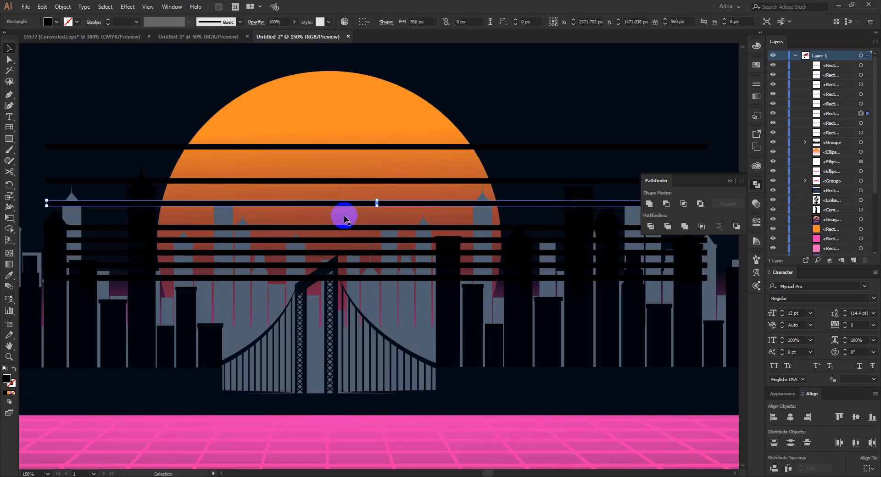
pyautogui.press('Down')
pyautogui.press('Down')
pyautogui.press('Down')
pyautogui.press('Down')
pyautogui.press('Down')
pyautogui.press('Down')
pyautogui.press('Down')
pyautogui.press('Down')
pyautogui.press('Down')
pyautogui.press('Down')
pyautogui.press('Down')
pyautogui.press('Down')
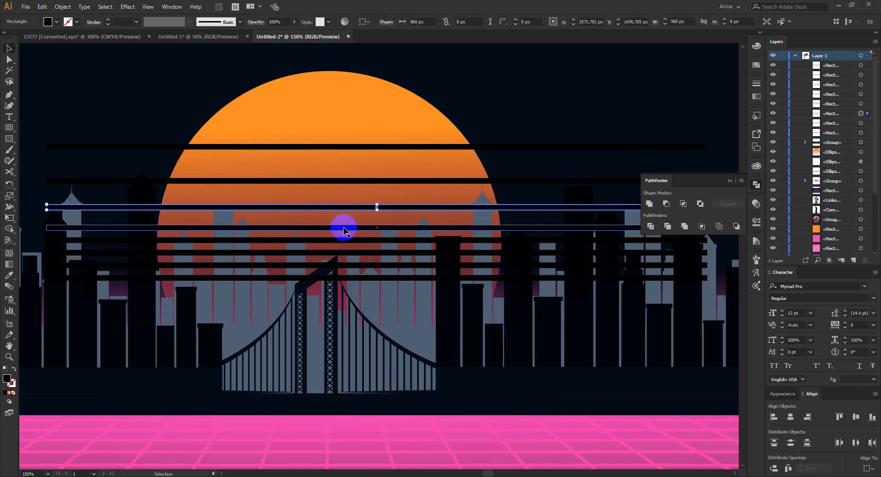
# - Try to nudge the fourth black bar up about 6 px to even out the gaps between the bars
pyautogui.press('Down')
pyautogui.press('Down')
pyautogui.press('Down')
pyautogui.press('Down')
pyautogui.press('Down')
pyautogui.press('Down')
pyautogui.press('Down')
pyautogui.press('Down')
pyautogui.press('Down')
pyautogui.press('Down')
pyautogui.press('Down')
pyautogui.press('Down')
pyautogui.press('Down')
pyautogui.press('Down')
pyautogui.press('Down')
pyautogui.press('Down')
pyautogui.press('Down')
pyautogui.press('Down')
pyautogui.press('Down')
pyautogui.press('Down')
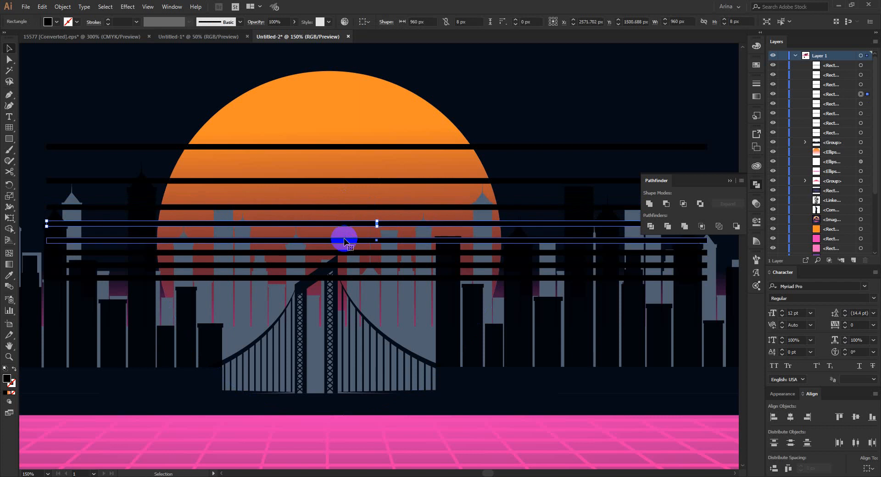
pyautogui.click(496, 97)
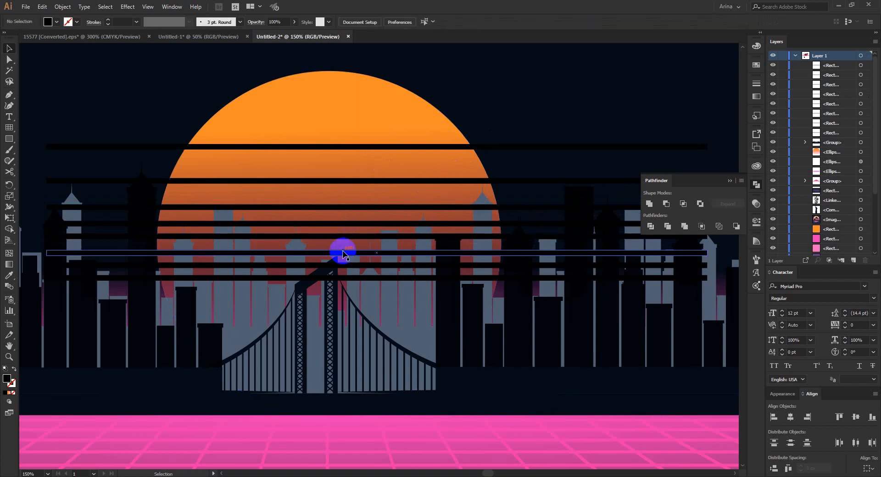
pyautogui.moveTo(345, 242); pyautogui.dragTo(356, 226)
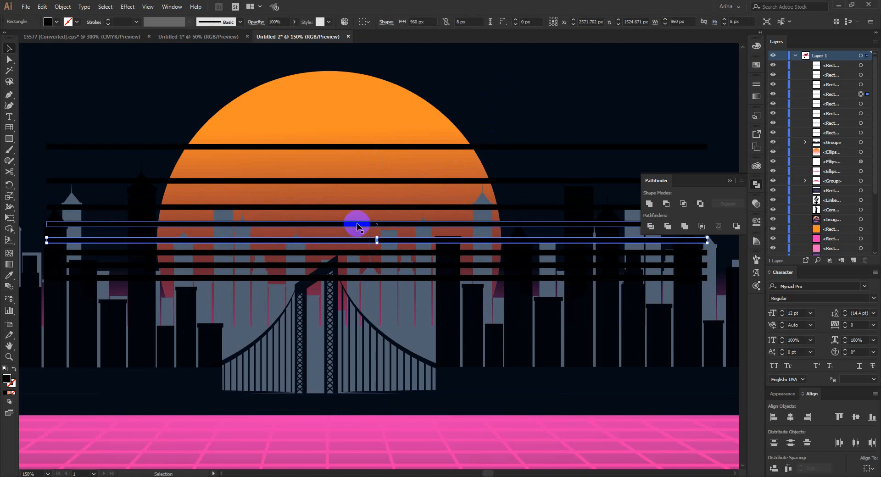
# - Cut all the black bars out of the sun with Minus Front as a compound shape
pyautogui.keyDown('shift'); pyautogui.click(368, 206); pyautogui.keyUp('shift')
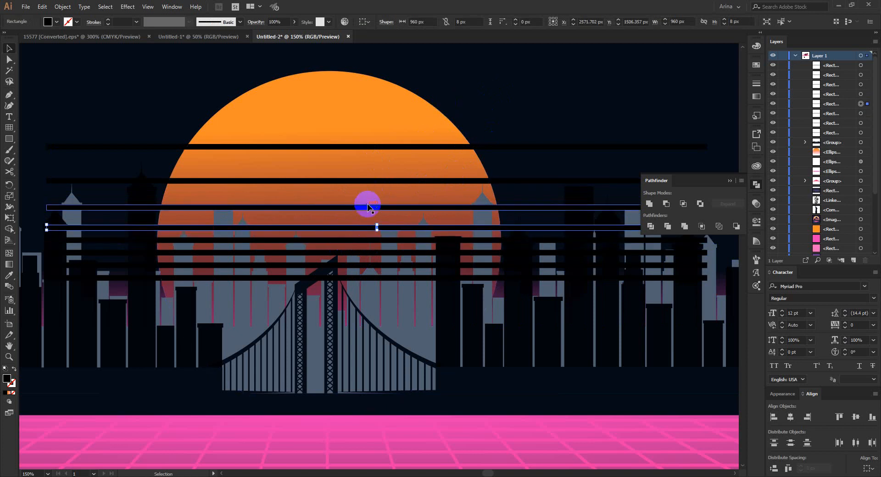
pyautogui.keyDown('shift'); pyautogui.click(370, 182); pyautogui.keyUp('shift')
pyautogui.keyDown('shift'); pyautogui.click(368, 147); pyautogui.keyUp('shift')
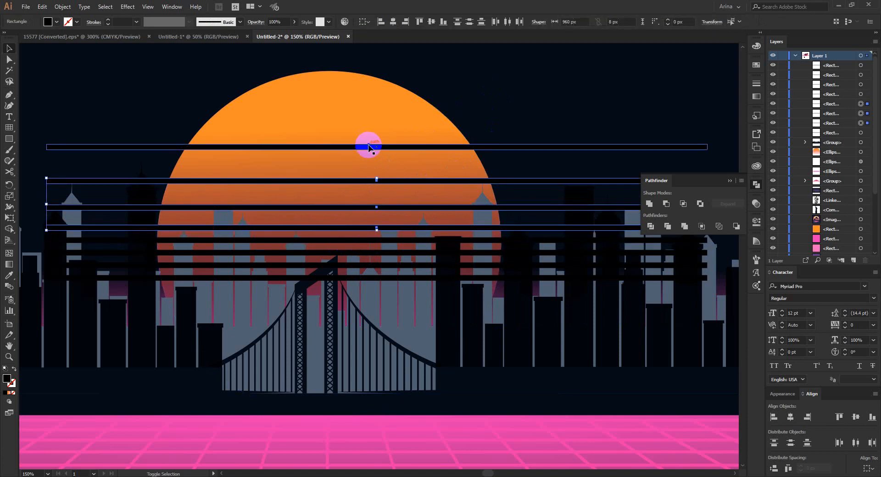
pyautogui.keyDown('shift'); pyautogui.click(364, 253); pyautogui.keyUp('shift')
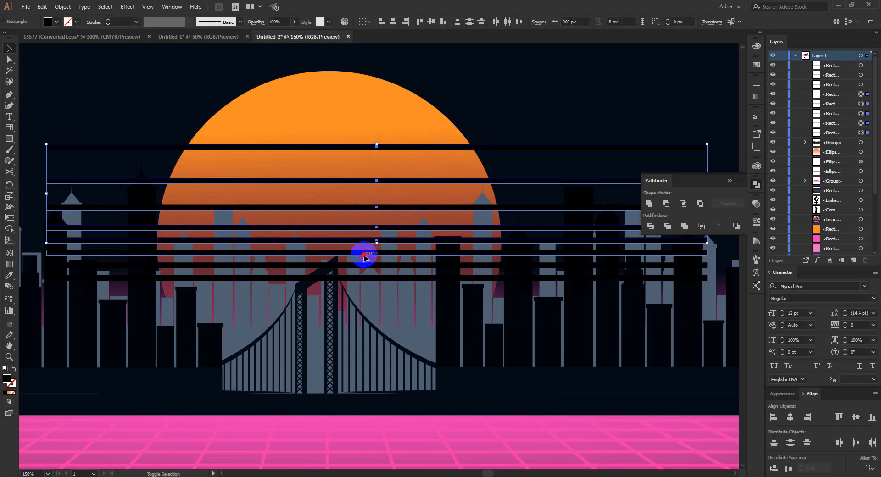
pyautogui.keyDown('shift'); pyautogui.click(363, 278); pyautogui.keyUp('shift')
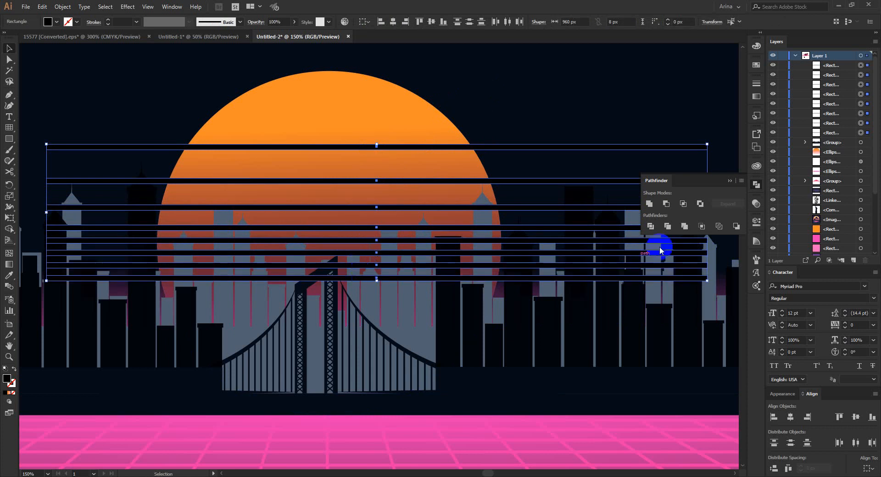
pyautogui.keyDown('shift'); pyautogui.click(440, 138); pyautogui.keyUp('shift')
pyautogui.click(670, 205)
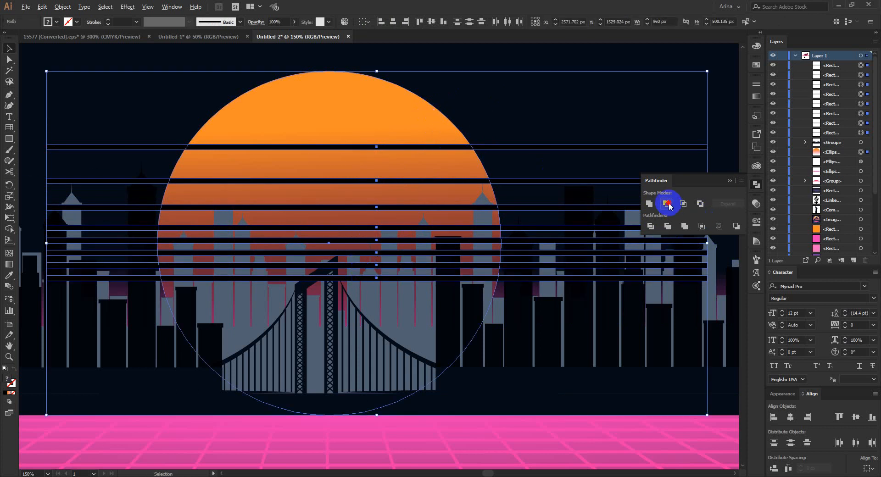
pyautogui.click(511, 110)
pyautogui.scroll(-2, 418, 178)
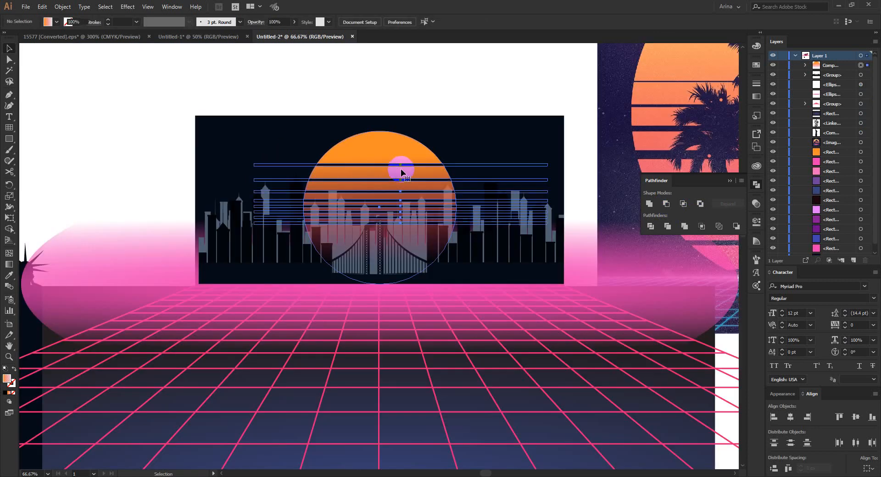
# - Expand the appearance of the sun's compound shape so the stripes become real gaps
pyautogui.click(402, 172)
pyautogui.click(62, 6)
pyautogui.click(75, 116)
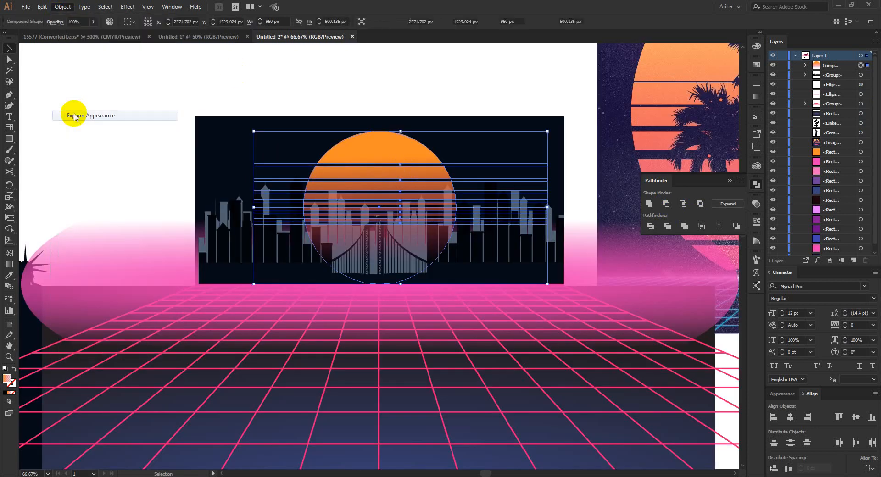
pyautogui.click(384, 93)
pyautogui.scroll(2, 406, 180)
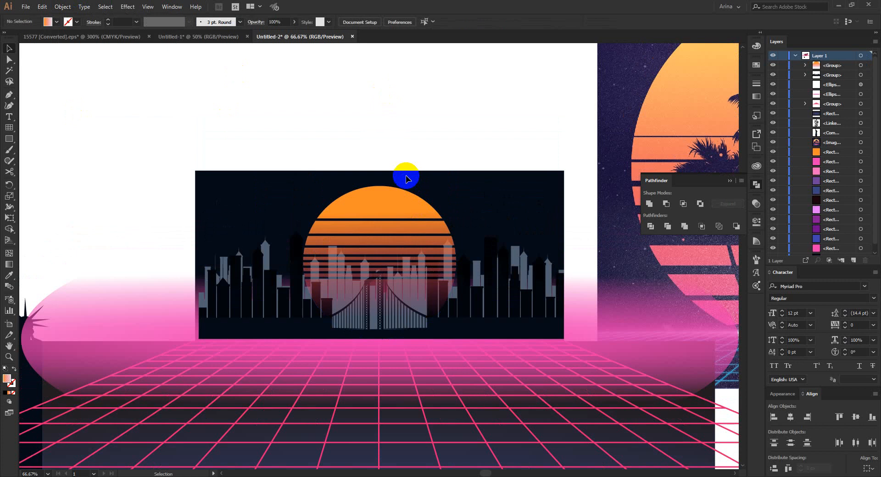
# - Place a copy of the striped sun above the dark rectangle and delete that copy
pyautogui.scroll(1, 406, 178)
pyautogui.moveTo(401, 229); pyautogui.dragTo(338, 110)
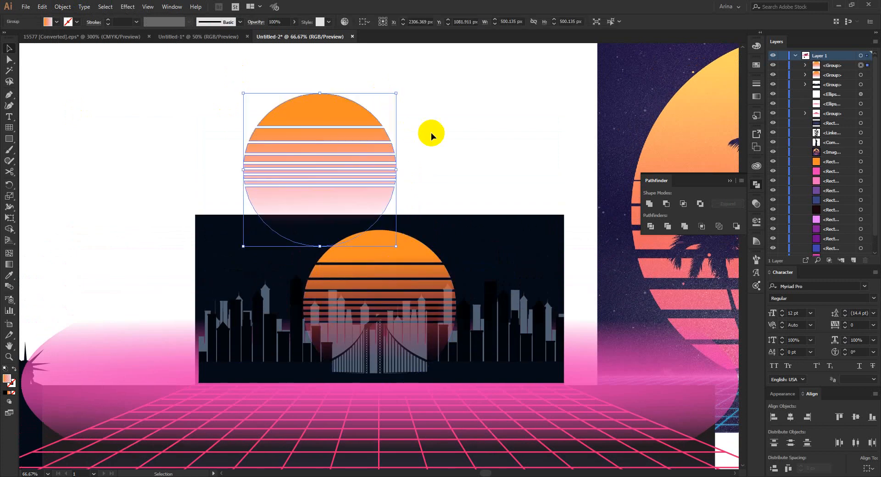
pyautogui.moveTo(458, 92); pyautogui.dragTo(181, 196)
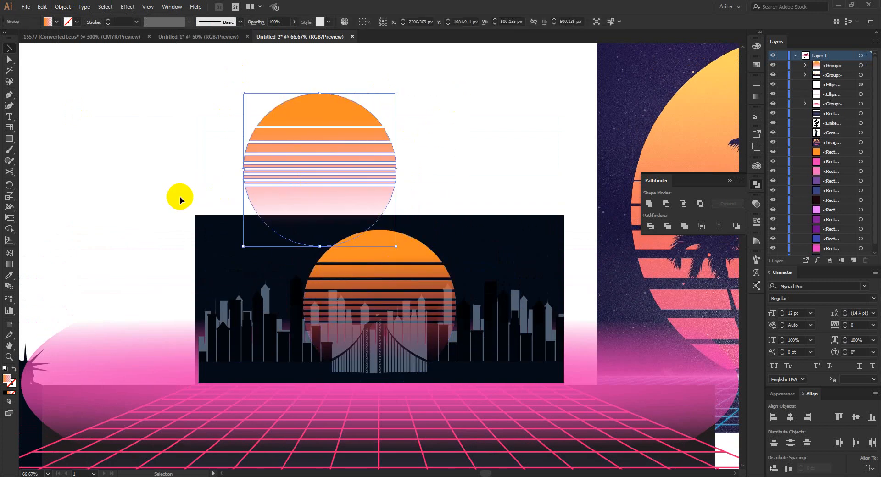
pyautogui.press('Delete')
# - Place the Statue of Liberty in front of the striped sun and scale it to about 150 × 530 px
pyautogui.scroll(-1, 415, 215)
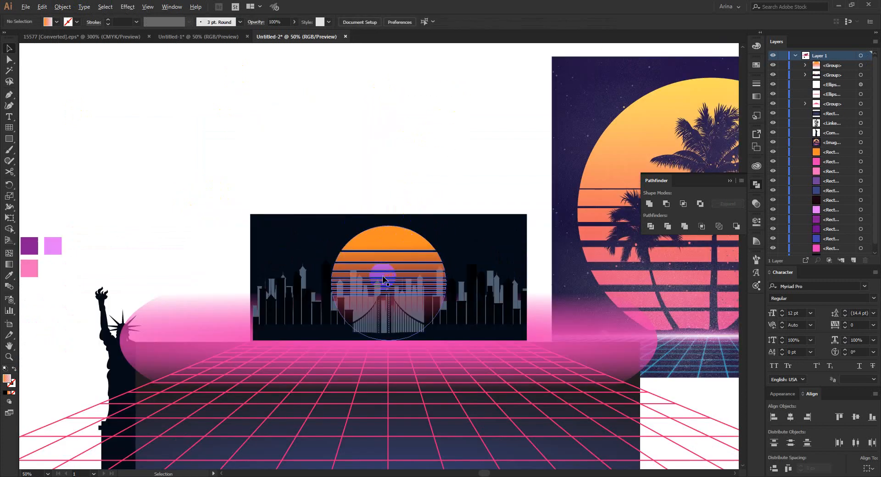
pyautogui.scroll(-1, 456, 222)
pyautogui.moveTo(222, 281); pyautogui.dragTo(294, 199)
pyautogui.moveTo(294, 233); pyautogui.dragTo(413, 254)
pyautogui.scroll(5, 412, 254)
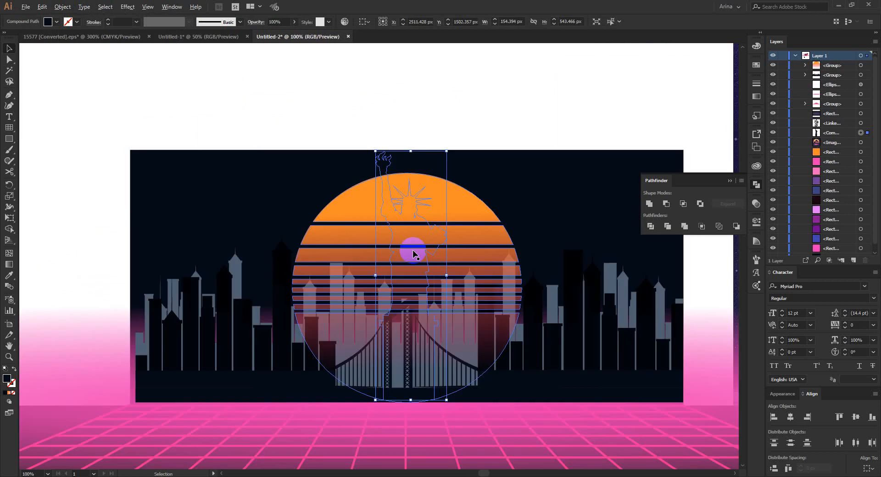
pyautogui.press('a')
pyautogui.press('v')
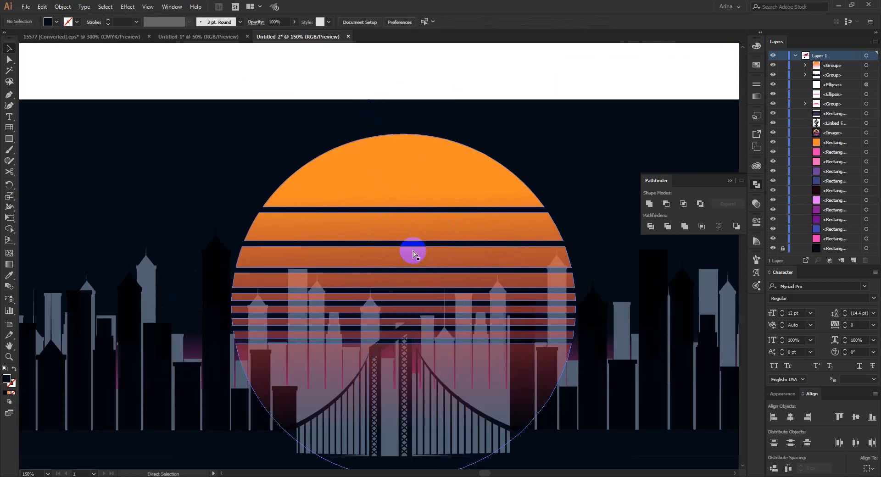
pyautogui.hotkey('ctrl', 'shift', ']')
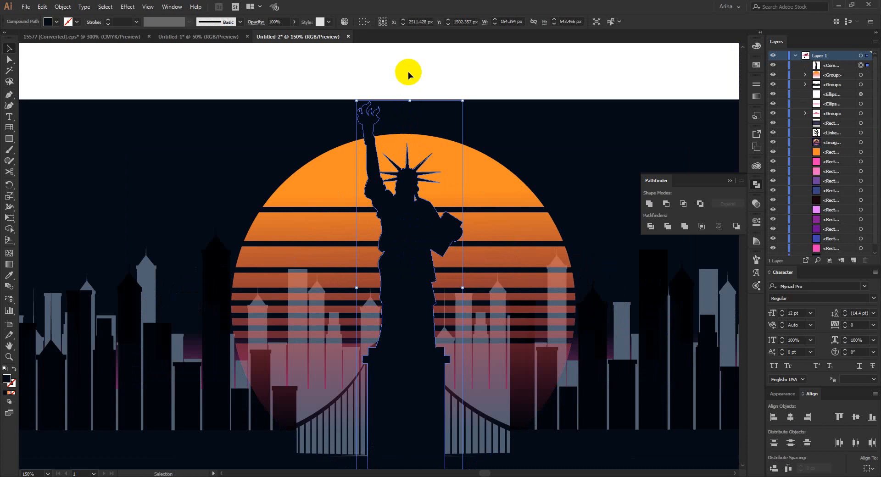
pyautogui.moveTo(409, 100); pyautogui.dragTo(403, 110)
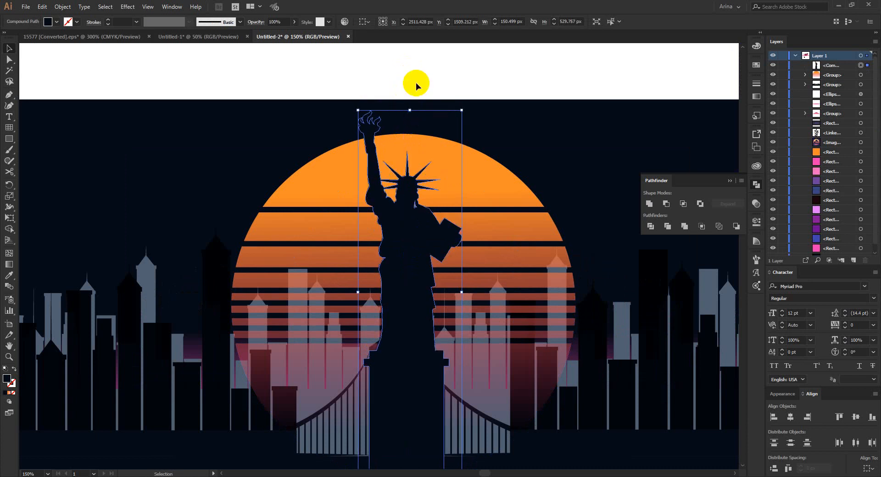
# - Shrink the skyline group proportionally to about 846 × 264 px, keeping its base on the horizon
pyautogui.scroll(-1, 416, 83)
pyautogui.moveTo(473, 207); pyautogui.dragTo(528, 289)
pyautogui.keyDown('shift'); pyautogui.click(412, 183); pyautogui.keyUp('shift')
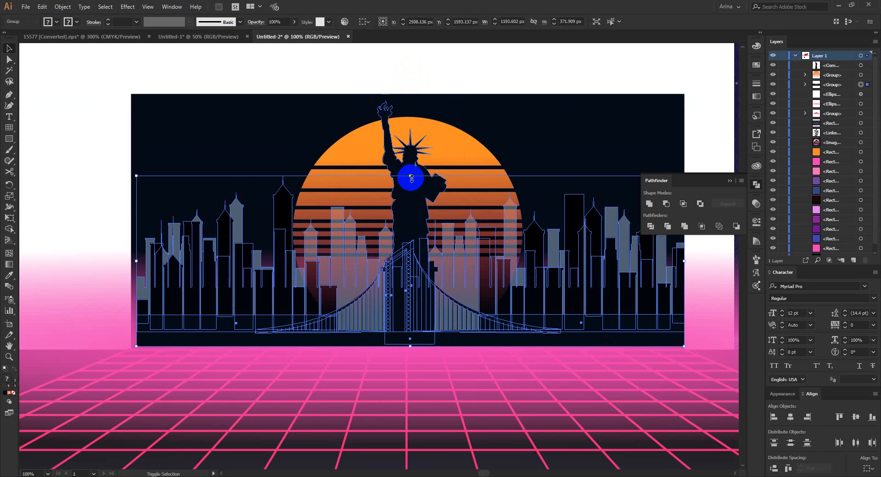
pyautogui.moveTo(411, 178); pyautogui.dragTo(405, 226)
pyautogui.click(431, 83)
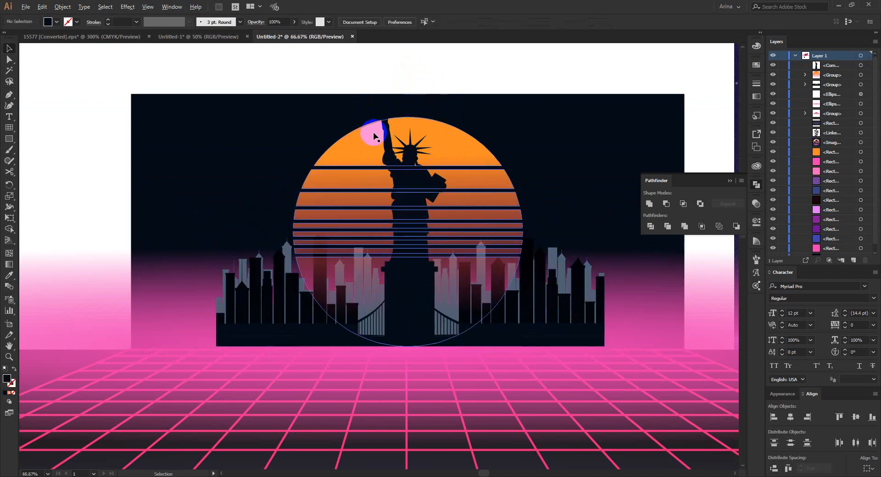
# - Bring the skyline group in front of the Statue of Liberty
pyautogui.hotkey('ctrl', '-')
pyautogui.click(435, 215)
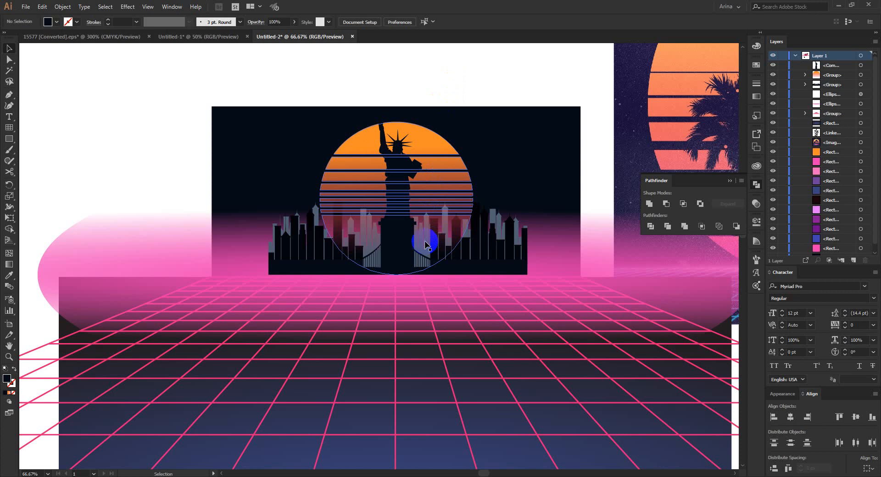
pyautogui.press('a')
pyautogui.click(470, 259)
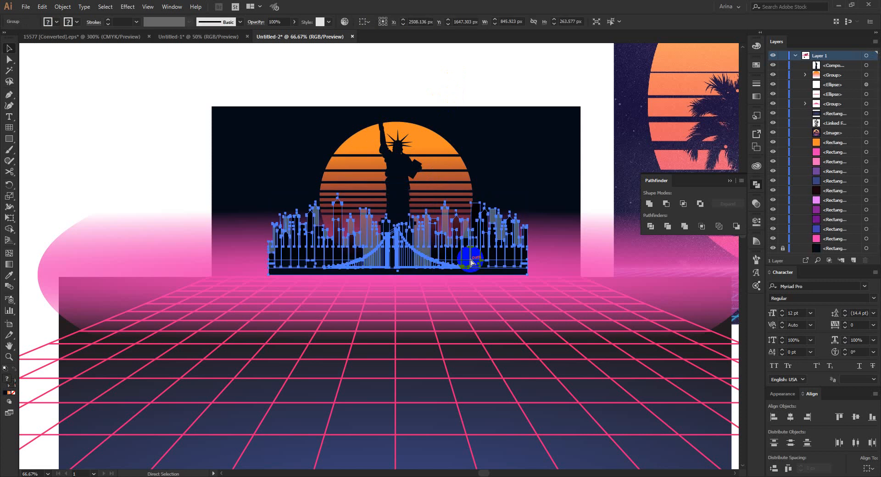
pyautogui.hotkey('ctrl', 'g')
pyautogui.press('v')
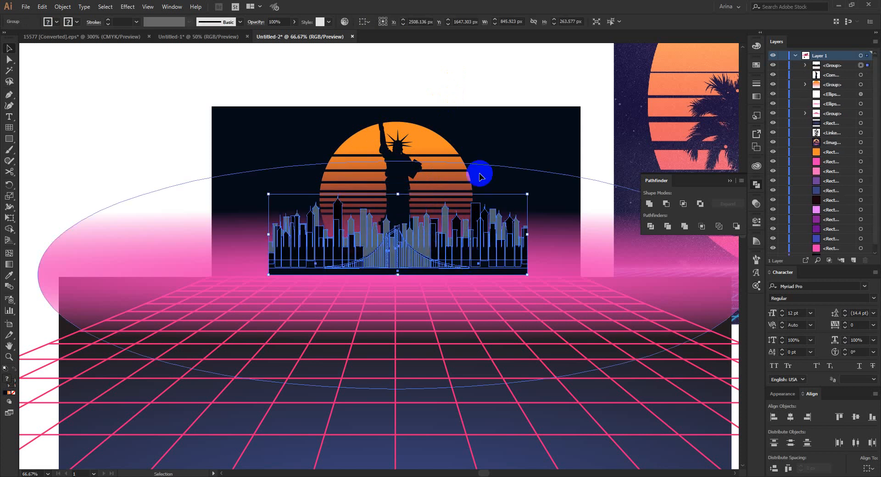
# - Enlarge the skyline group slightly in proportion, keeping its base on the horizon
pyautogui.click(480, 81)
pyautogui.click(403, 168)
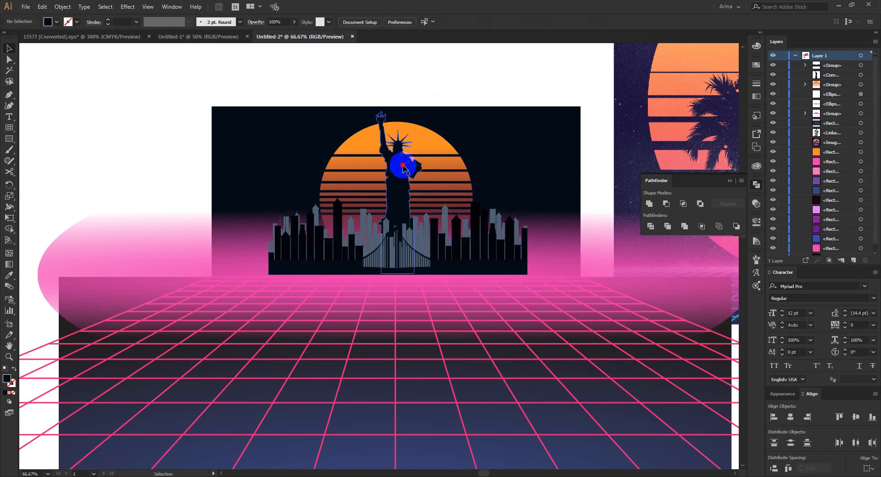
pyautogui.click(461, 87)
pyautogui.click(436, 247)
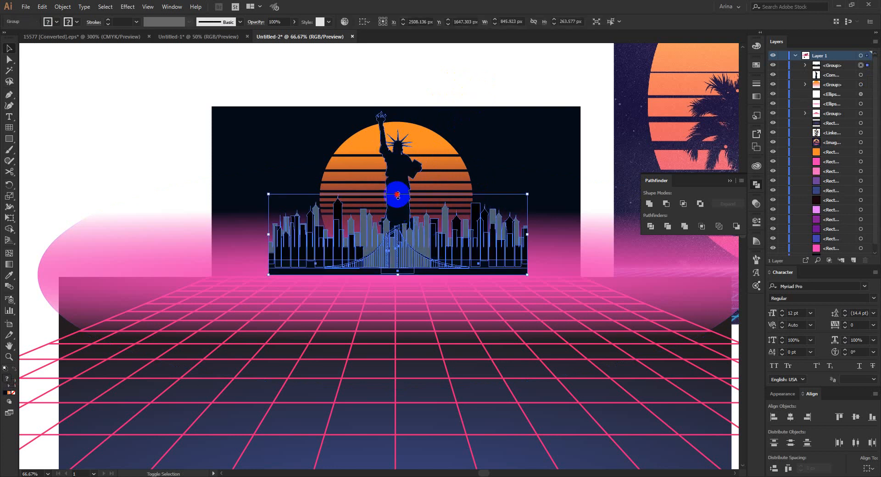
pyautogui.moveTo(397, 194); pyautogui.dragTo(398, 181)
pyautogui.click(459, 87)
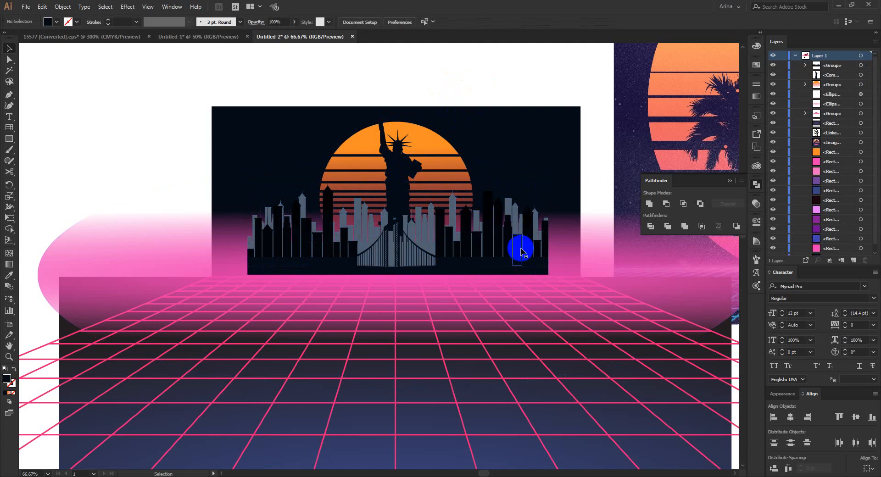
# - Bring both pink glow ellipses in front of the skyline and the statue
pyautogui.scroll(-1, 344, 175)
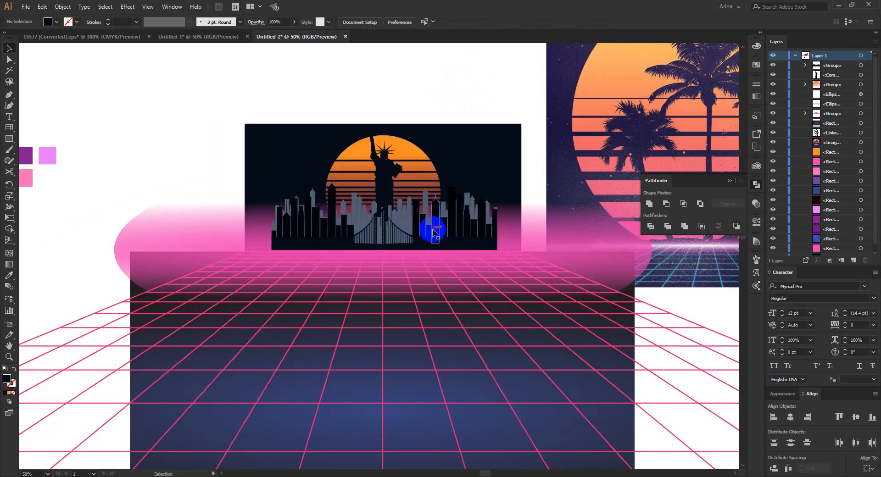
pyautogui.moveTo(120, 192); pyautogui.dragTo(158, 227)
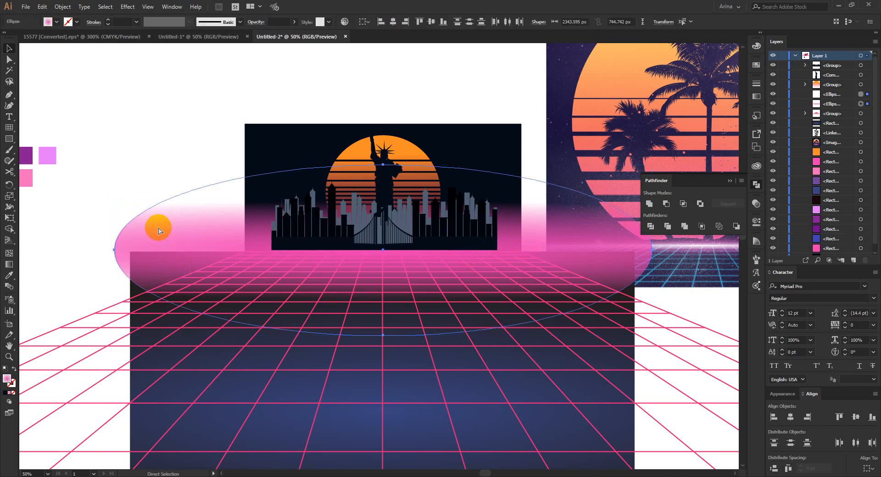
pyautogui.hotkey('ctrl', 'x')
pyautogui.hotkey('ctrl', 'f')
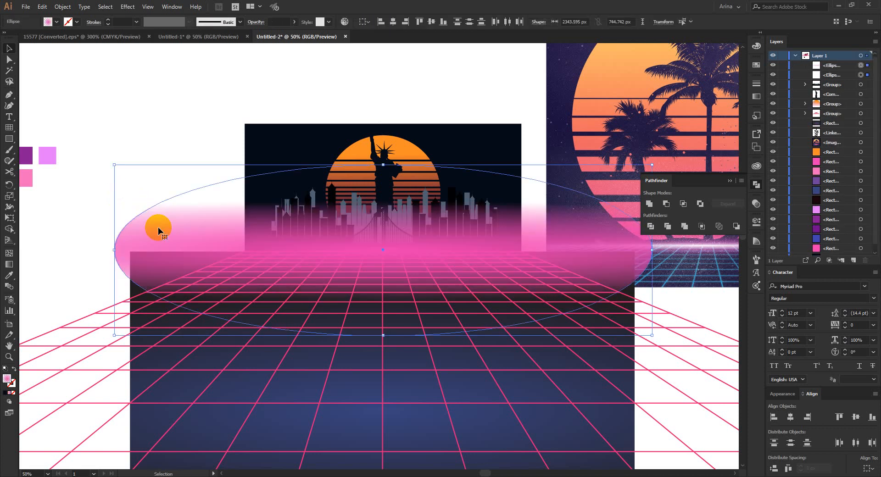
pyautogui.click(170, 147)
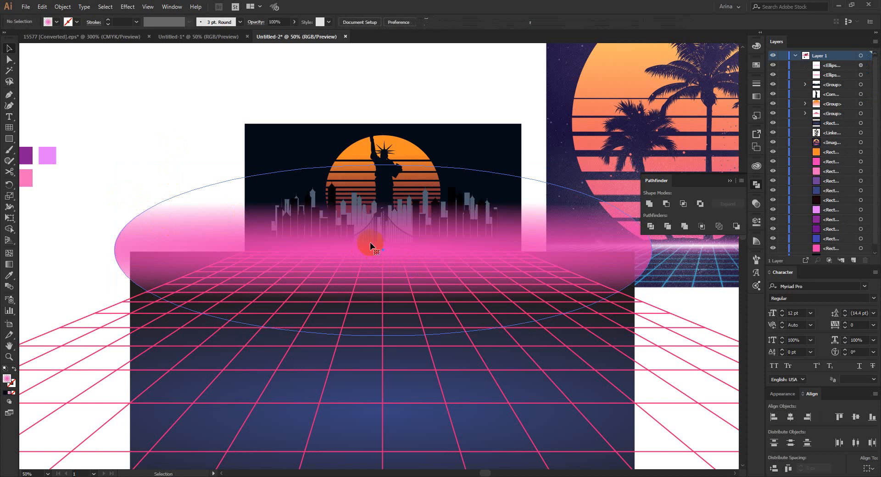
# - Flatten the front pink glow ellipse vertically about its centre to about 2344 × 210 px
pyautogui.click(370, 245)
pyautogui.moveTo(383, 164); pyautogui.dragTo(395, 249)
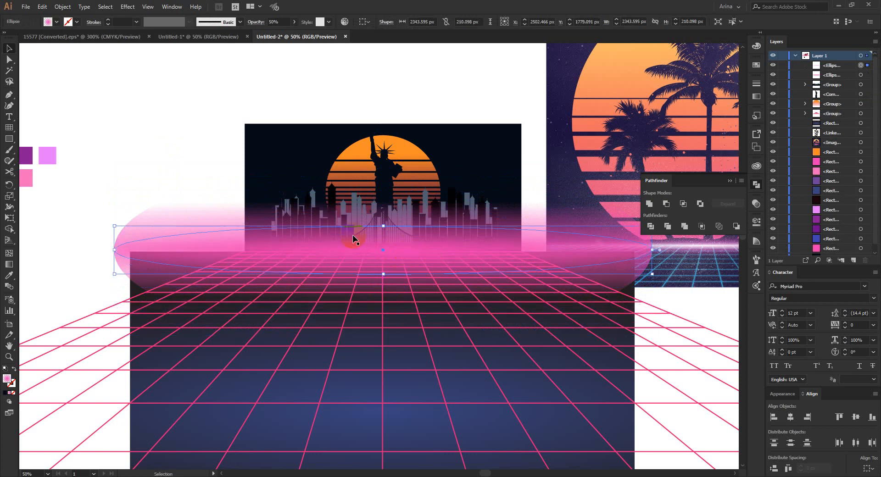
pyautogui.click(200, 162)
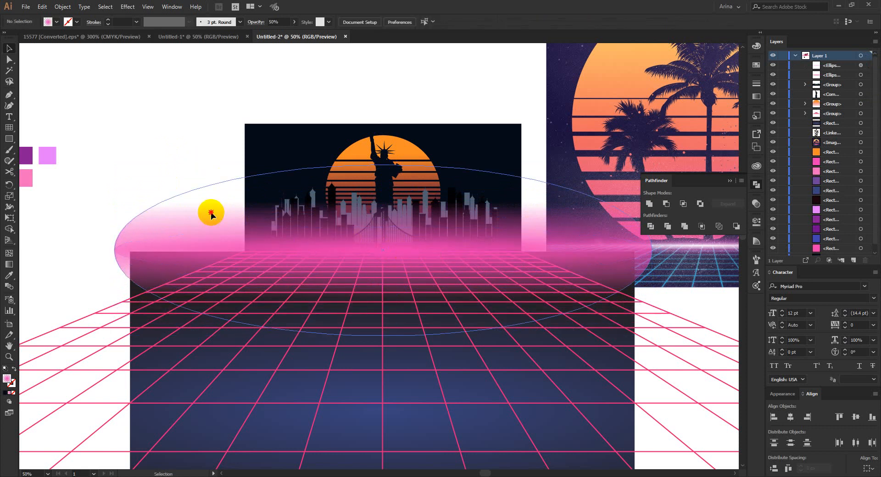
# - Flatten the taller pink glow ellipse from its upper edge to about 2344 × 487 px
pyautogui.click(385, 181)
pyautogui.click(385, 167)
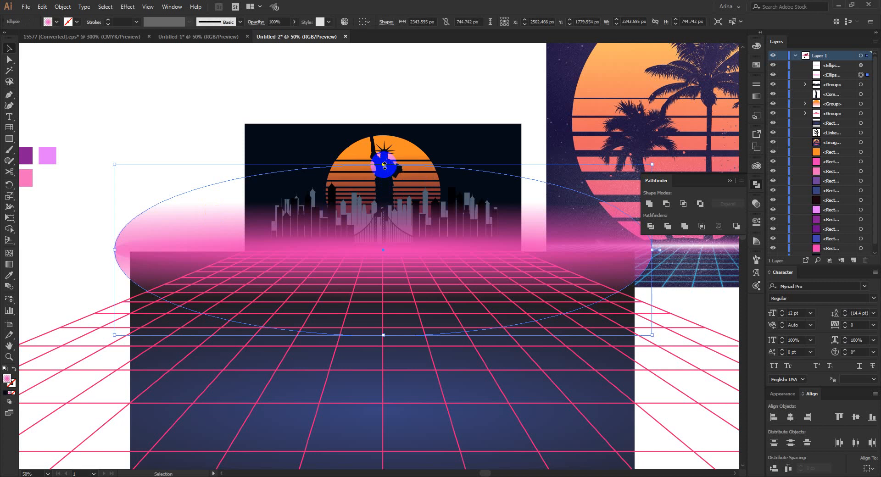
pyautogui.moveTo(384, 166); pyautogui.dragTo(384, 223)
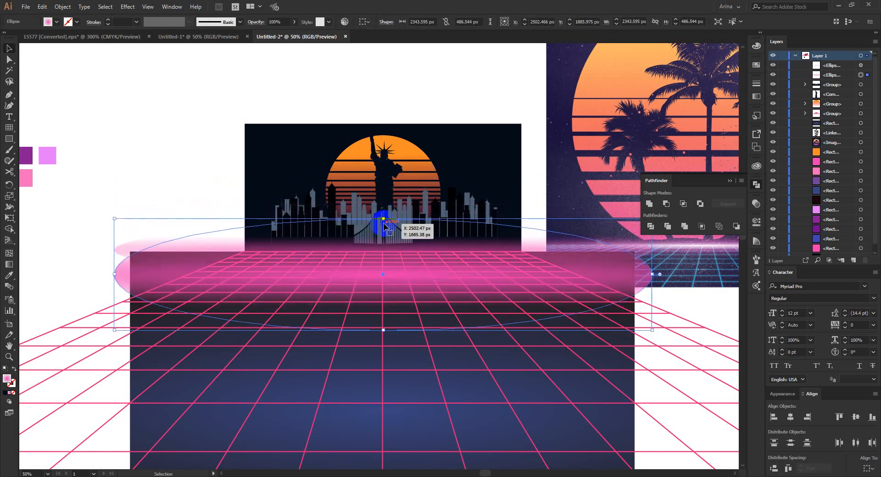
# - Nudge the flattened pink glow ellipse straight up until its centre sits on the horizon line
pyautogui.press('Up')
pyautogui.press('Up')
pyautogui.press('Up')
pyautogui.press('Up')
pyautogui.press('Up')
pyautogui.press('Up')
pyautogui.press('Up')
pyautogui.press('Up')
pyautogui.press('Up')
pyautogui.press('Up')
pyautogui.press('Up')
pyautogui.press('Up')
pyautogui.press('Up')
pyautogui.press('Up')
pyautogui.press('Up')
pyautogui.press('Up')
pyautogui.press('Up')
pyautogui.press('Up')
pyautogui.press('Up')
pyautogui.press('Up')
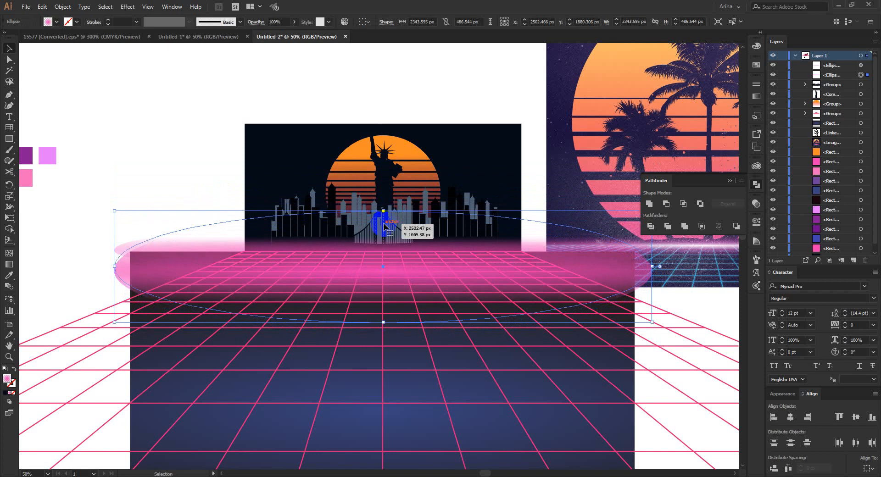
pyautogui.press('Up')
pyautogui.press('Up')
pyautogui.press('Up')
pyautogui.press('Up')
pyautogui.press('Up')
pyautogui.press('Up')
pyautogui.press('Up')
pyautogui.press('Up')
pyautogui.press('Up')
pyautogui.press('Up')
pyautogui.press('Up')
pyautogui.press('Up')
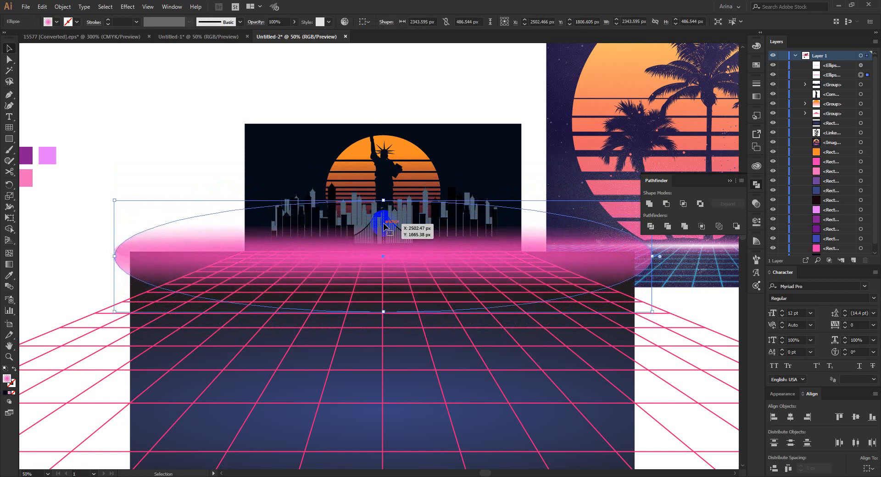
pyautogui.press('Up')
pyautogui.press('Up')
pyautogui.press('Up')
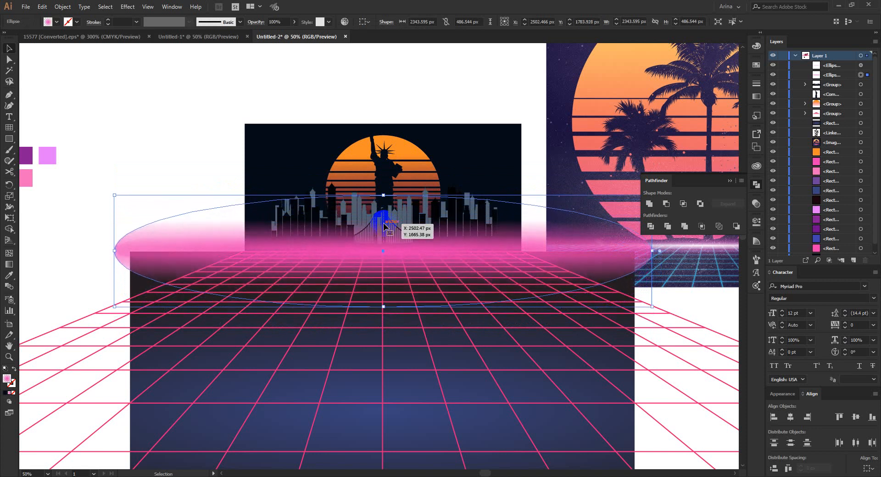
# - Stretch the pink glow ellipse downward to about 577 px high and nudge it up to recentre it near the horizon
pyautogui.moveTo(383, 308); pyautogui.dragTo(384, 328)
pyautogui.press('Up')
pyautogui.press('Up')
pyautogui.press('Up')
pyautogui.press('Up')
pyautogui.press('Up')
pyautogui.press('Up')
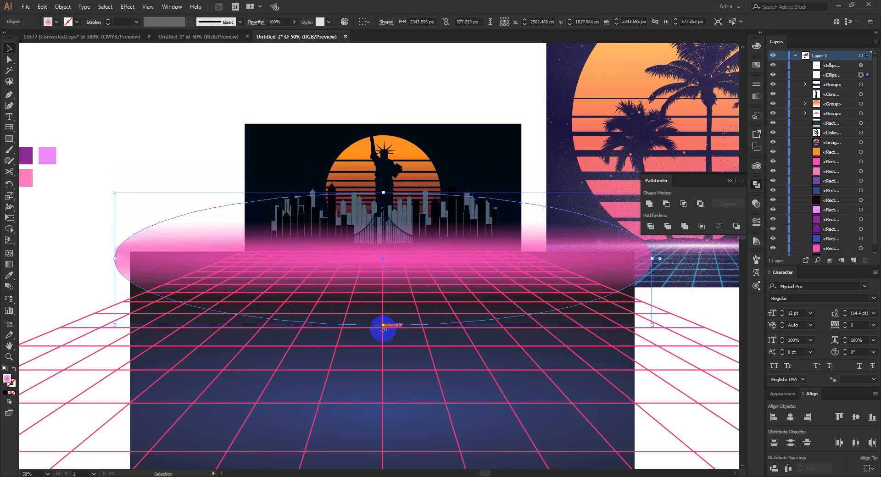
pyautogui.press('Up')
pyautogui.press('Up')
pyautogui.press('Up')
pyautogui.press('Up')
pyautogui.press('Up')
pyautogui.press('Up')
pyautogui.press('Up')
pyautogui.press('Up')
pyautogui.press('Up')
pyautogui.press('Up')
pyautogui.press('Up')
pyautogui.press('Up')
pyautogui.press('Up')
pyautogui.press('Up')
pyautogui.press('Up')
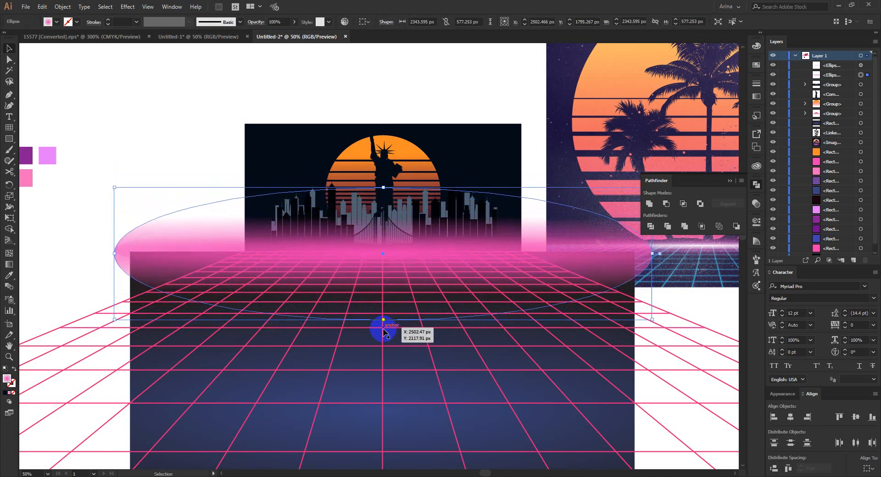
pyautogui.click(332, 89)
# - Draw a rectangle about 1201 × 753 px over the dark sky, from its upper edge down past the horizon and matching its width
pyautogui.scroll(-1, 292, 112)
pyautogui.scroll(1, 292, 156)
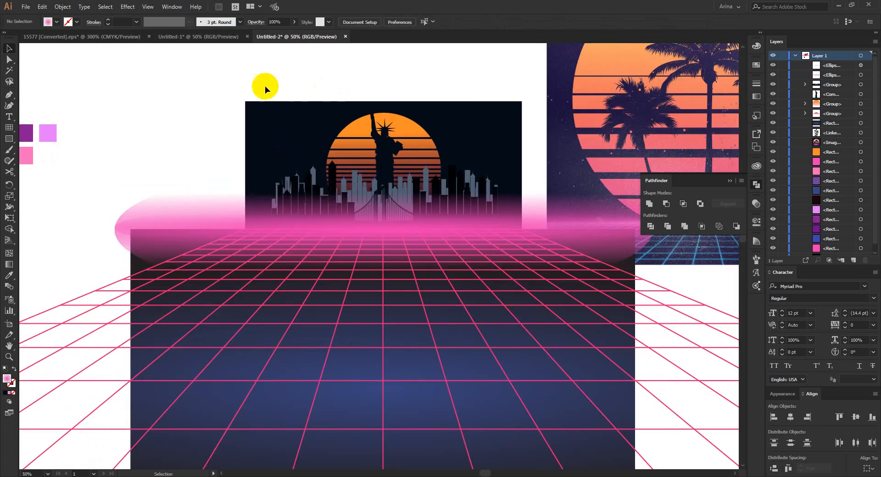
pyautogui.scroll(-1, 266, 86)
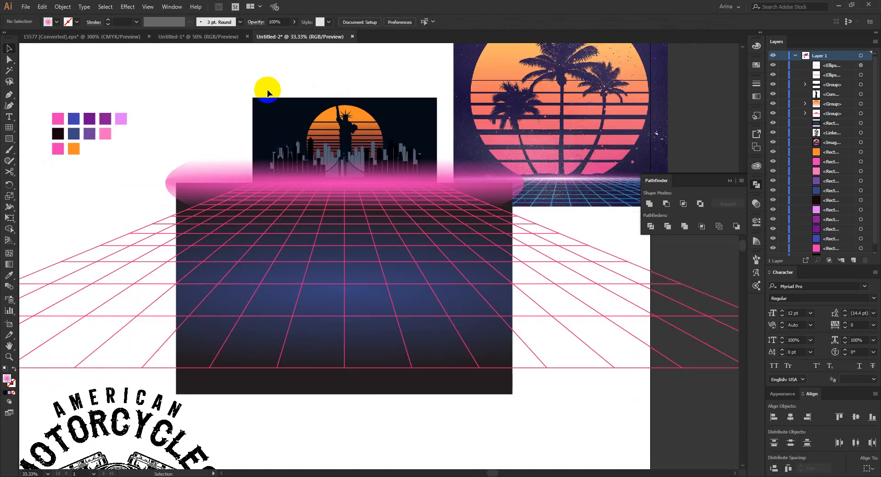
pyautogui.scroll(1, 270, 94)
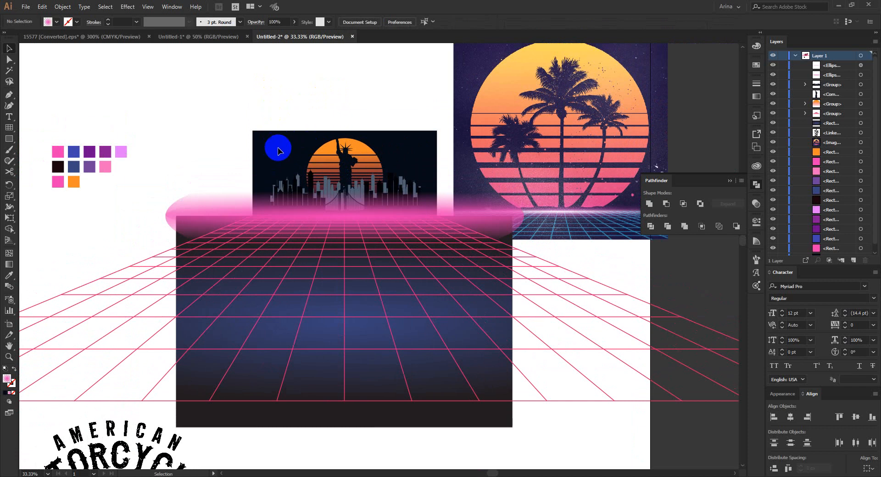
pyautogui.scroll(1, 426, 147)
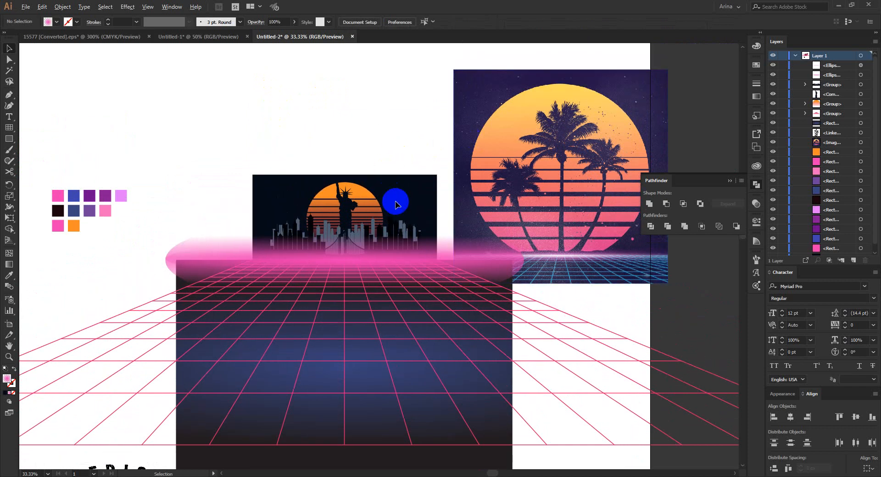
pyautogui.scroll(2, 397, 204)
pyautogui.scroll(-1, 334, 154)
pyautogui.click(9, 138)
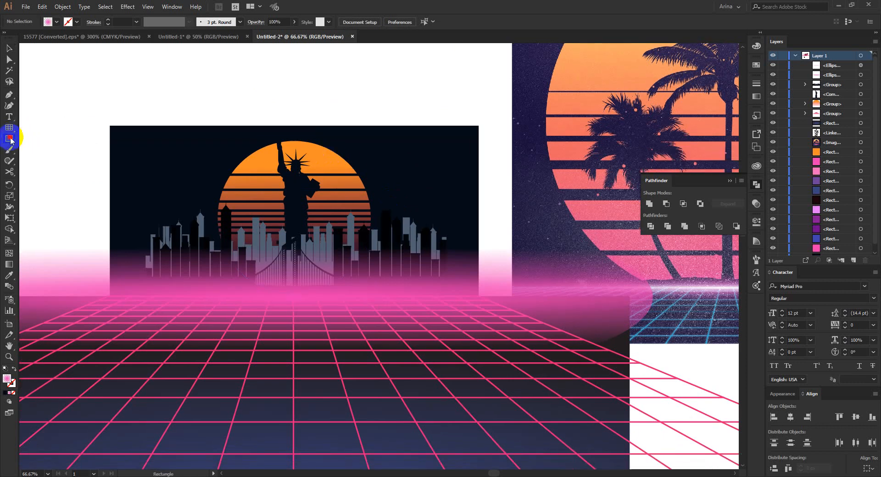
pyautogui.moveTo(109, 124); pyautogui.dragTo(477, 356)
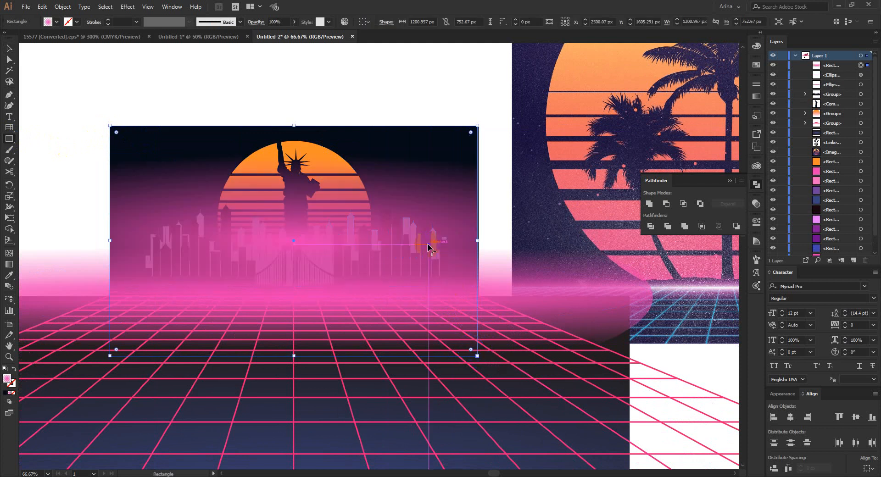
# - Change the pink stop of the new rectangle's radial gradient to dark blue and move it to about 42% location
pyautogui.click(756, 96)
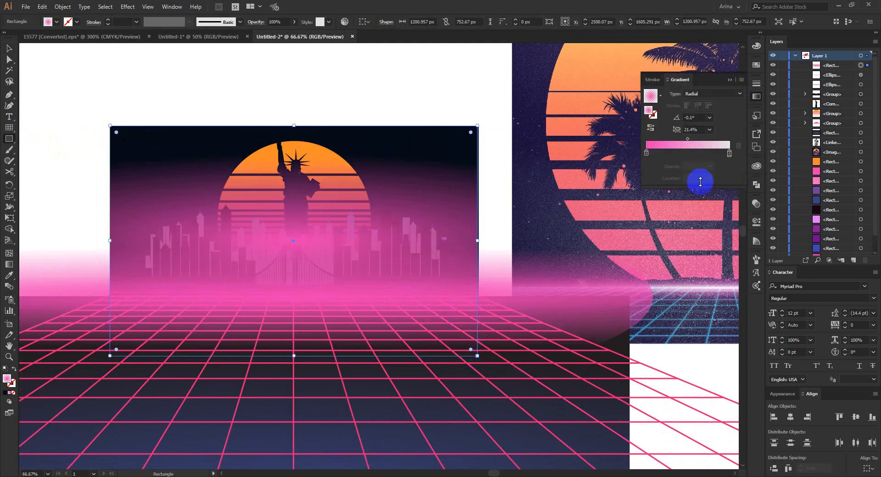
pyautogui.doubleClick(647, 153)
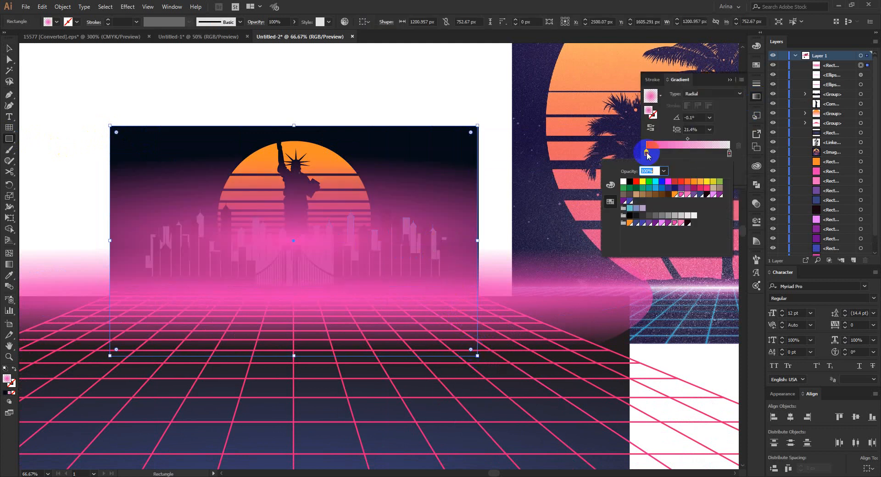
pyautogui.click(650, 224)
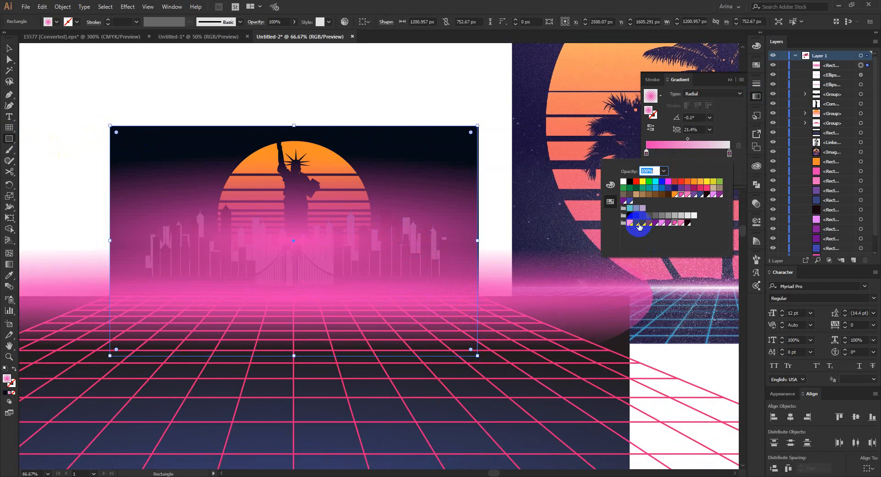
pyautogui.click(638, 224)
pyautogui.click(678, 150)
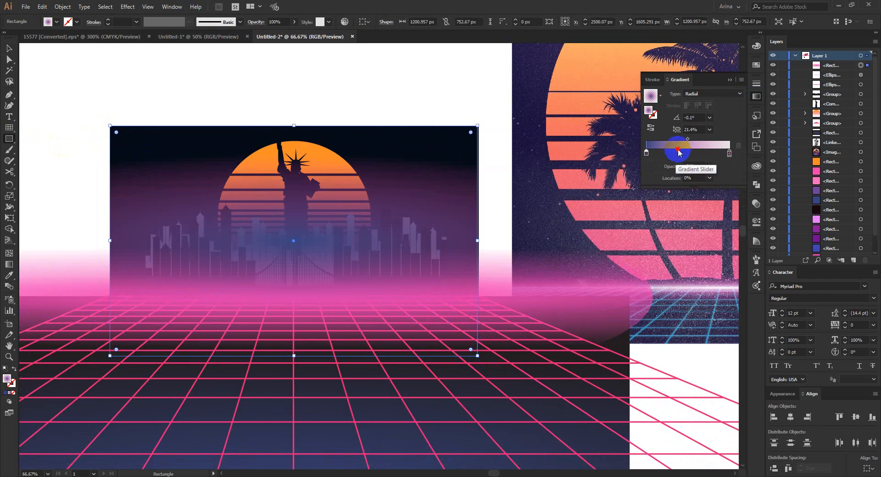
pyautogui.click(681, 152)
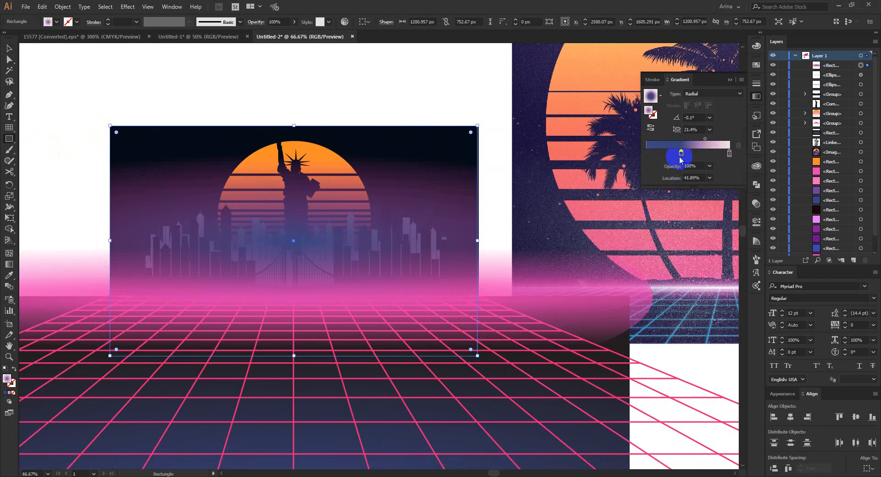
# - Move the radial gradient's middle stop to 35.95% and recolor both the middle and transparent end stops pink
pyautogui.moveTo(682, 157)
pyautogui.mouseDown()
pyautogui.moveTo(634, 153)
pyautogui.moveTo(676, 154)
pyautogui.mouseUp()
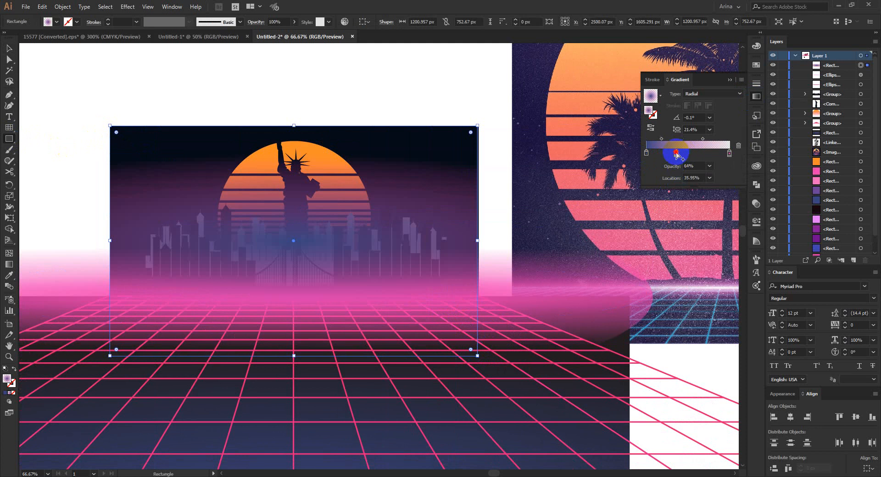
pyautogui.doubleClick(676, 153)
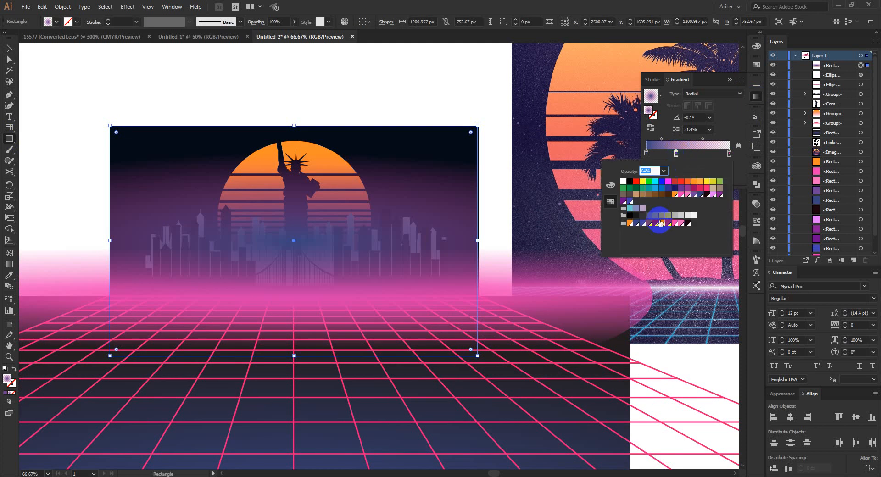
pyautogui.click(674, 223)
pyautogui.click(728, 156)
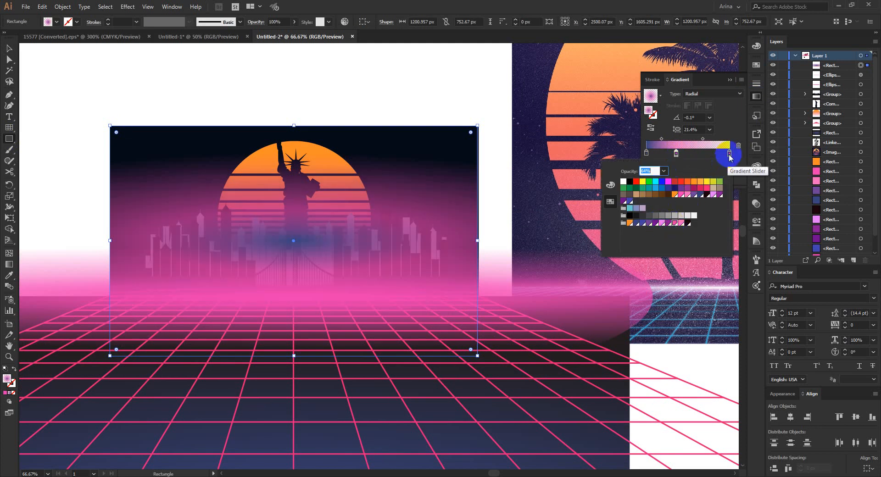
pyautogui.doubleClick(729, 154)
pyautogui.click(678, 224)
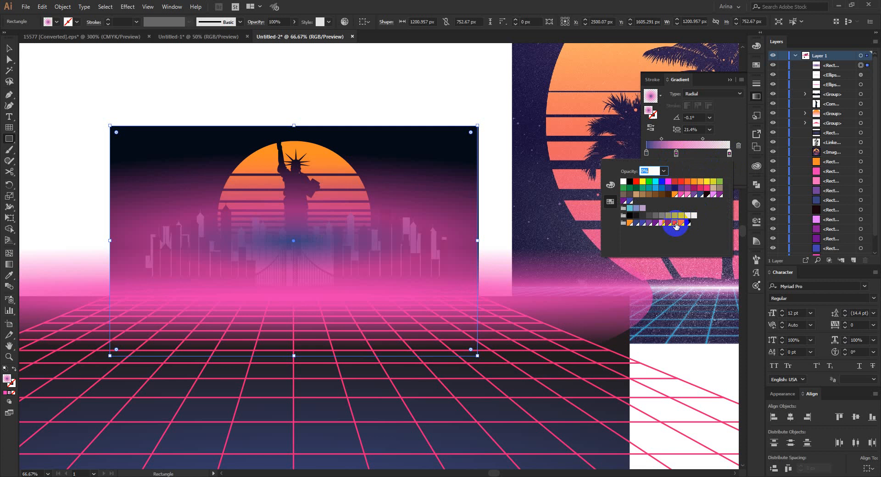
pyautogui.click(704, 92)
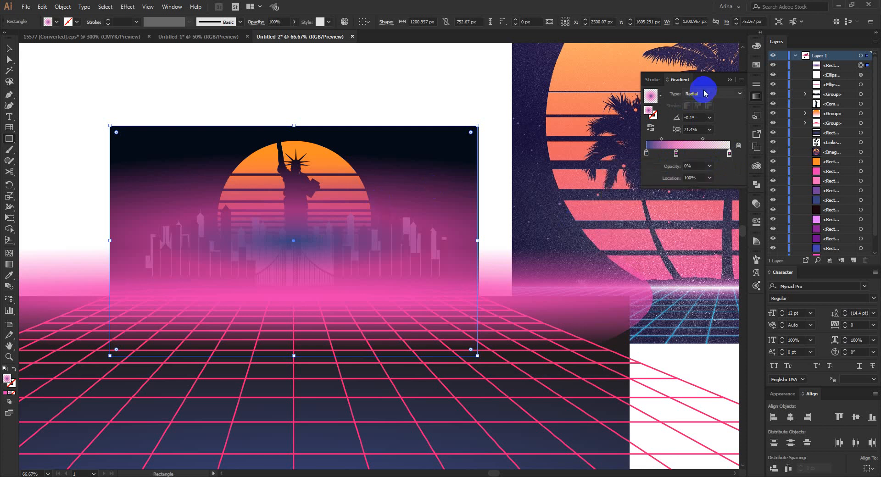
# - Change the rectangle's gradient to Linear and run it vertically from the blue top edge downward at -90°
pyautogui.click(704, 94)
pyautogui.click(698, 102)
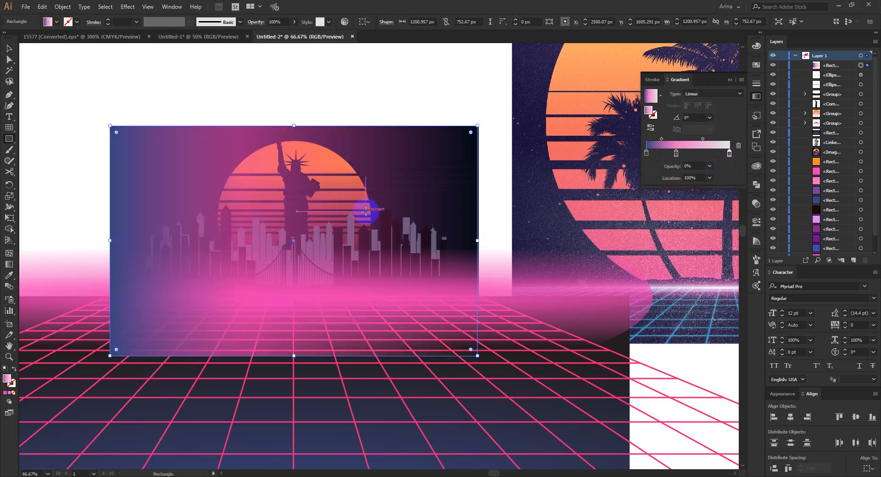
pyautogui.click(9, 264)
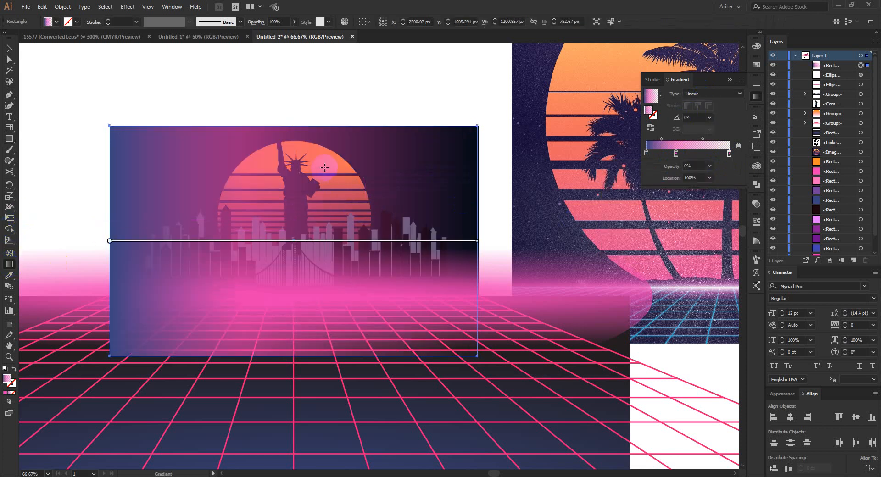
pyautogui.moveTo(307, 133)
pyautogui.mouseDown()
pyautogui.moveTo(301, 301)
pyautogui.moveTo(308, 336)
pyautogui.mouseUp()
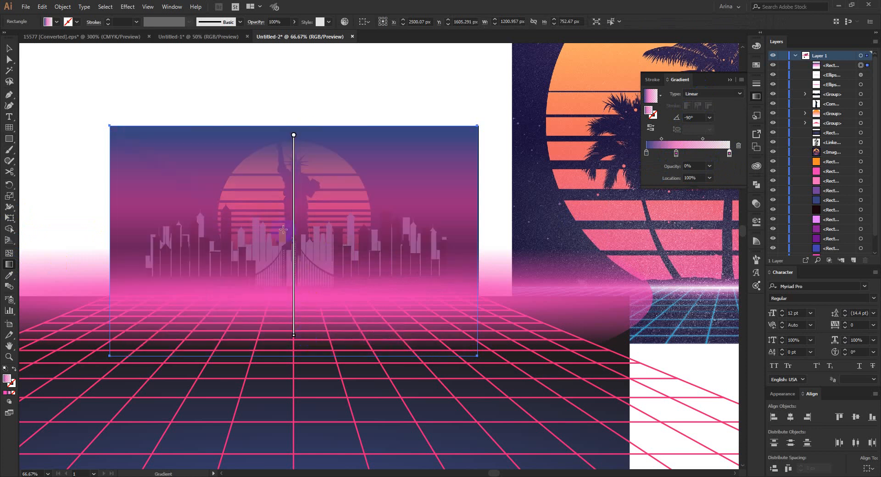
# - Slide the vertical gradient's pink middle stop lower on the rectangle, closer to the transparent end stop
pyautogui.moveTo(295, 221)
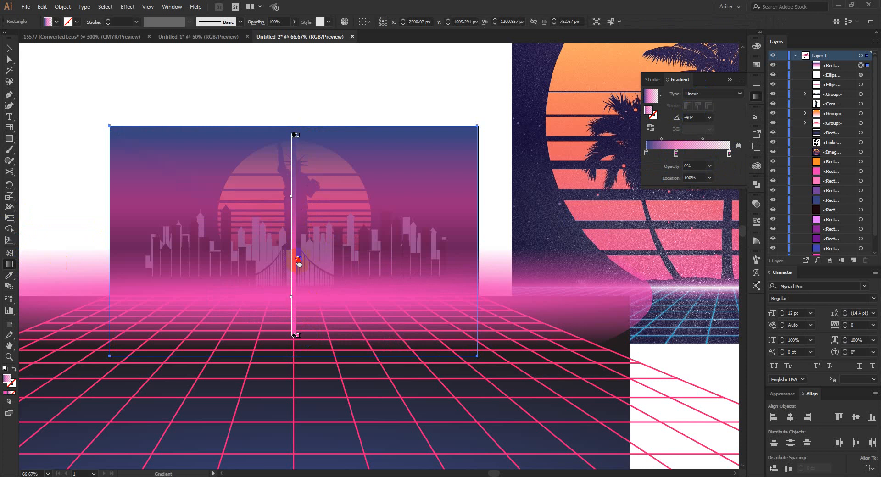
pyautogui.moveTo(299, 263); pyautogui.dragTo(299, 269)
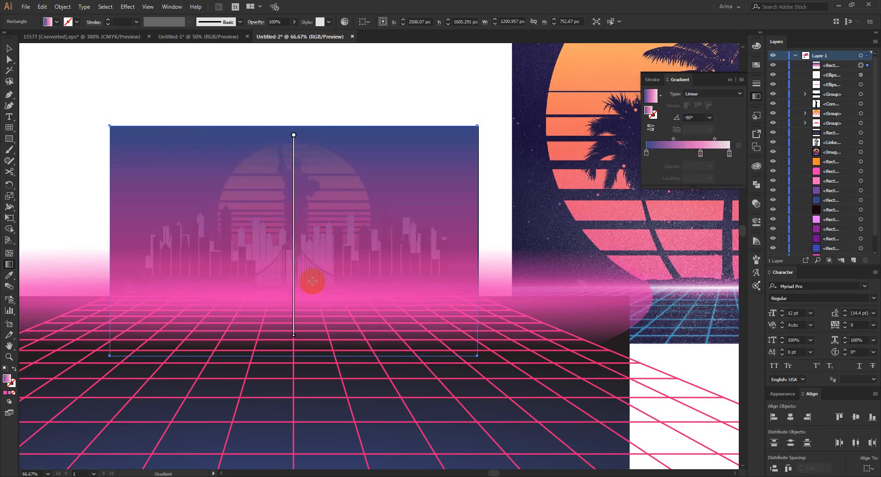
pyautogui.moveTo(297, 269)
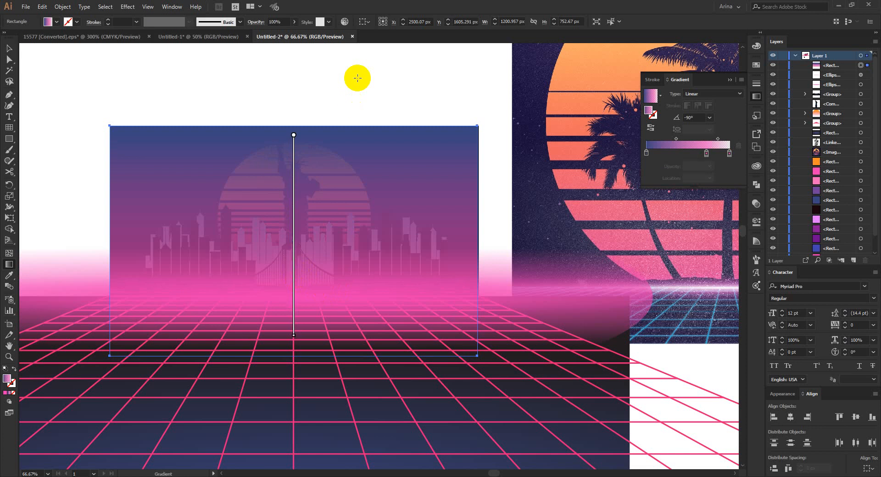
# - Send the gradient rectangle behind the skyline, statue and sun, placing it directly above the locked dark background rectangle
pyautogui.press('v')
pyautogui.click(340, 101)
pyautogui.click(350, 143)
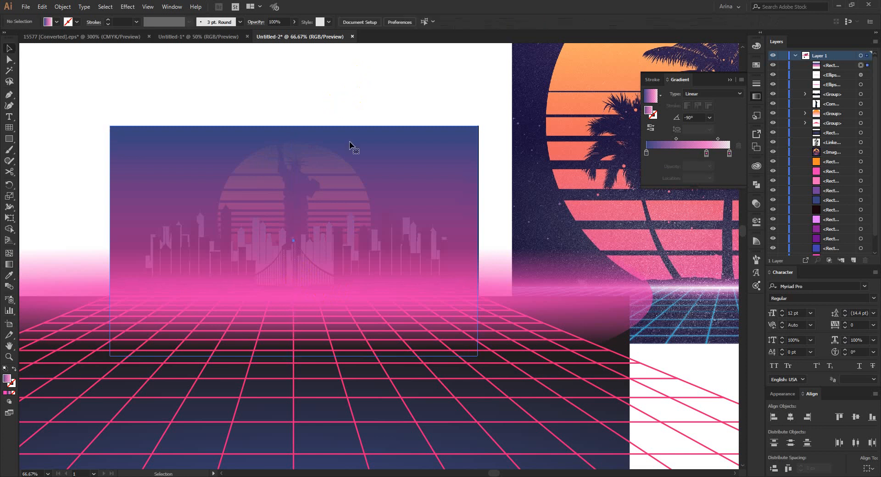
pyautogui.press('Delete')
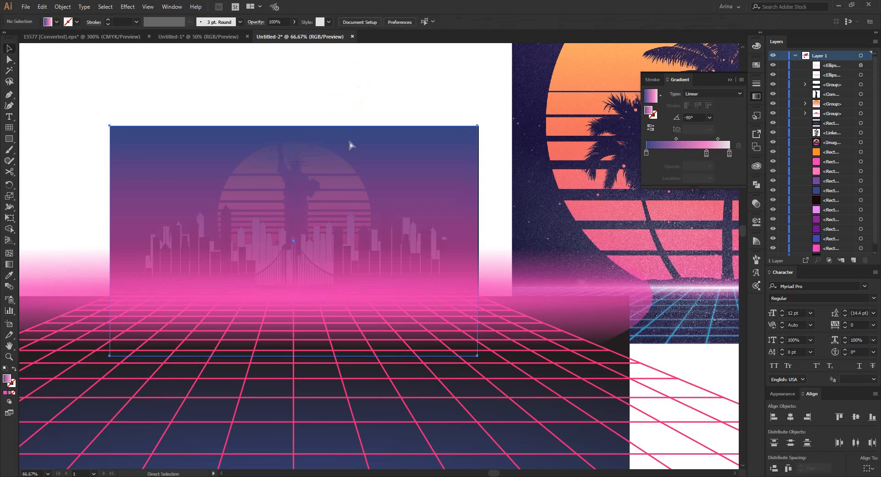
pyautogui.click(349, 143)
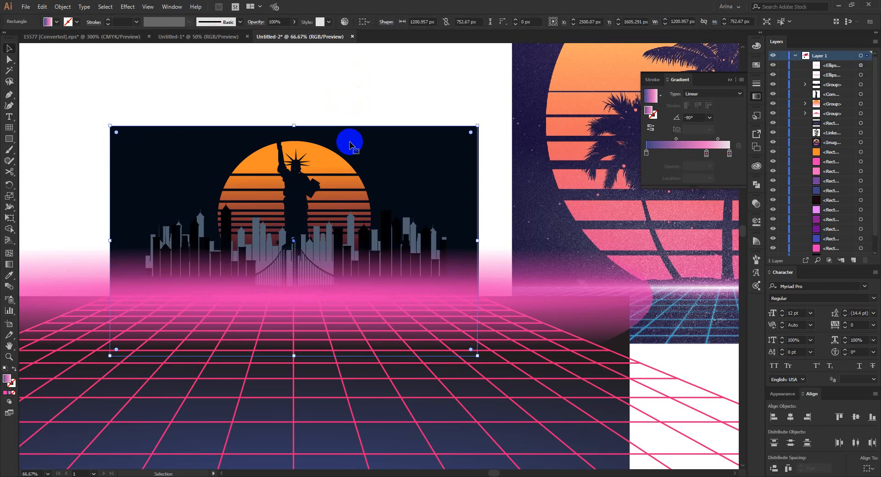
pyautogui.scroll(-1, 808, 185)
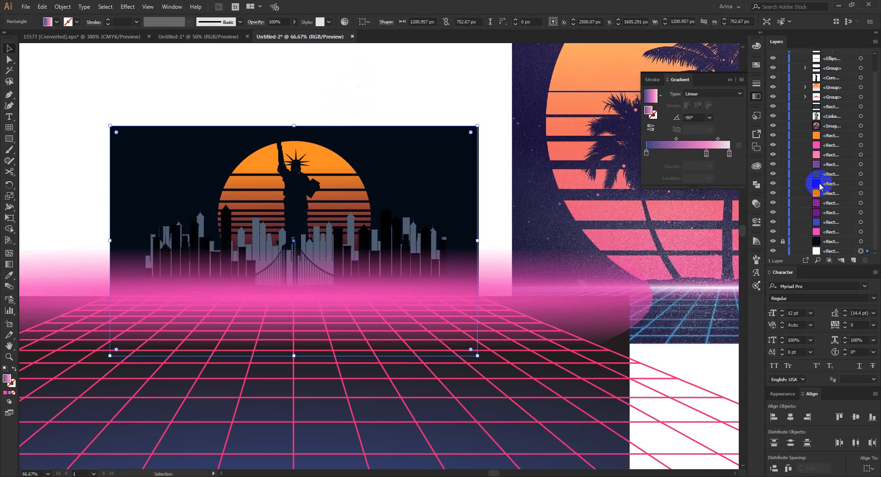
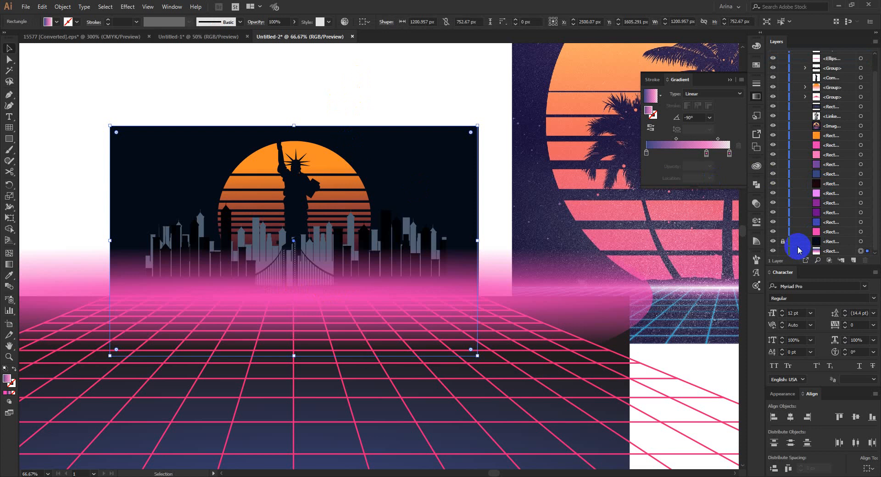
pyautogui.hotkey('ctrl', ']')
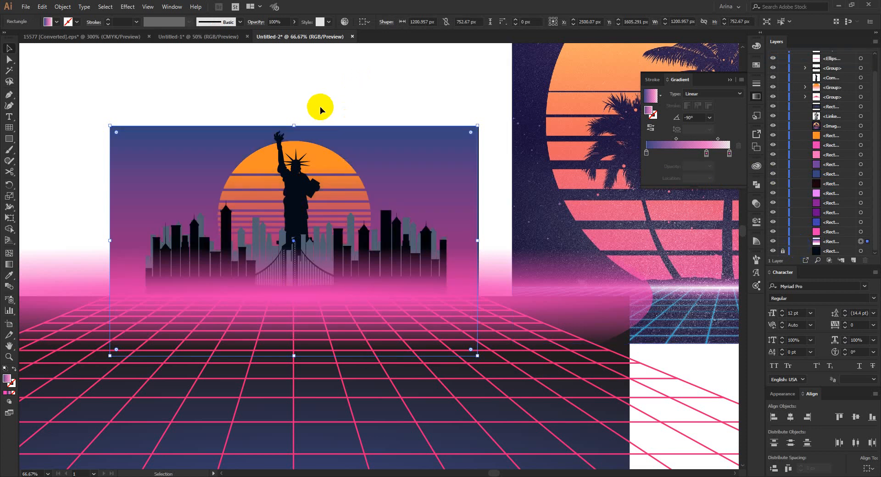
pyautogui.click(301, 104)
# - Select the whole scene except the locked background and move it down about 176 px
pyautogui.keyDown('alt'); pyautogui.scroll(-1, 368, 101); pyautogui.keyUp('alt')
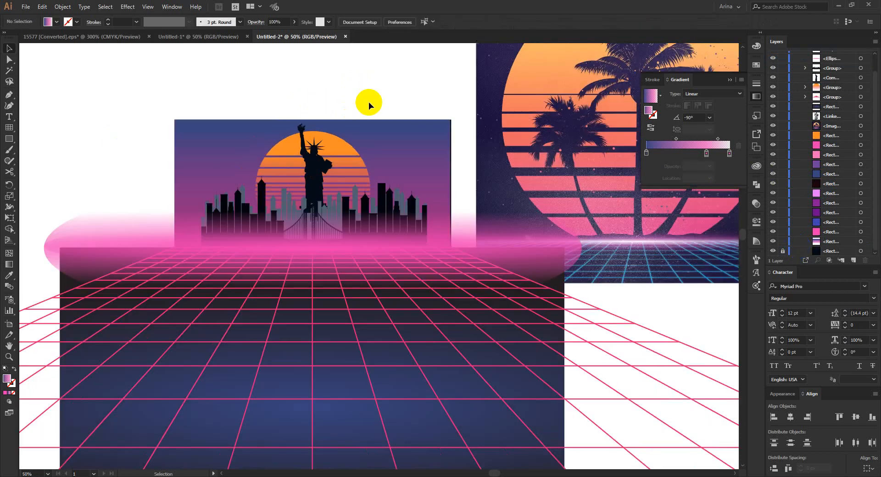
pyautogui.keyDown('alt'); pyautogui.scroll(1, 183, 246); pyautogui.keyUp('alt')
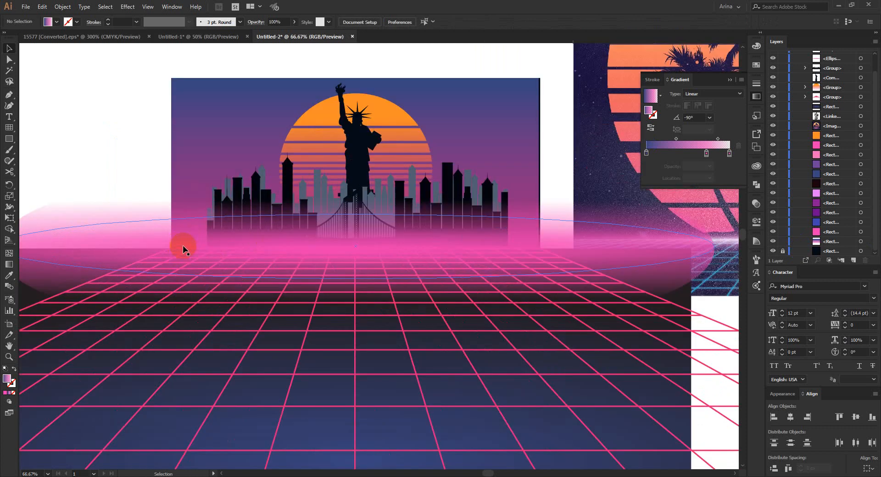
pyautogui.scroll(1, 442, 171)
pyautogui.keyDown('alt'); pyautogui.scroll(-1, 344, 133); pyautogui.keyUp('alt')
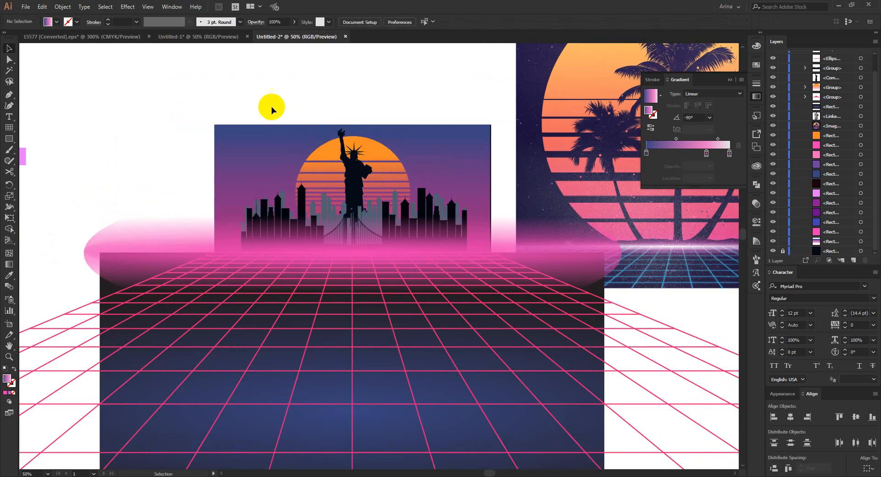
pyautogui.moveTo(248, 98); pyautogui.dragTo(487, 344)
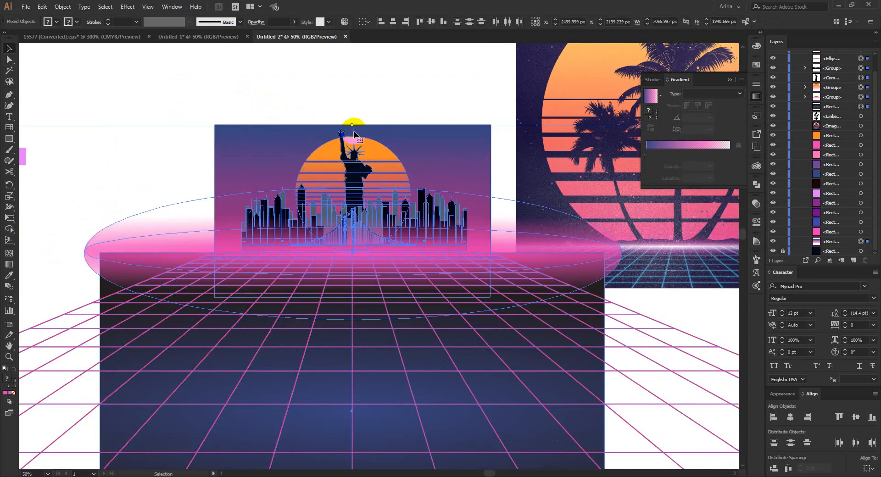
pyautogui.keyDown('alt'); pyautogui.scroll(-1, 399, 109); pyautogui.keyUp('alt')
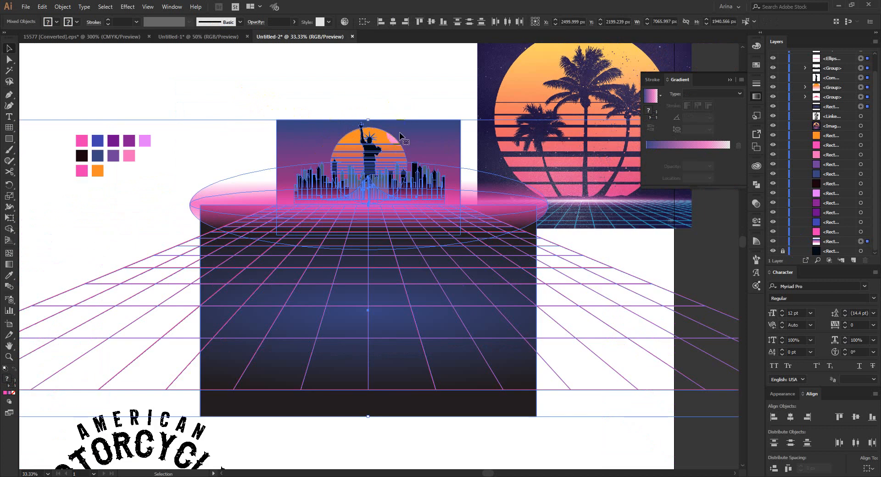
pyautogui.moveTo(400, 135); pyautogui.dragTo(399, 161)
pyautogui.click(406, 108)
# - Stretch the gradient rectangle up to the dark background's top edge and past its right edge, to about 1228 by 929 px
pyautogui.keyDown('alt'); pyautogui.scroll(1, 389, 161); pyautogui.keyUp('alt')
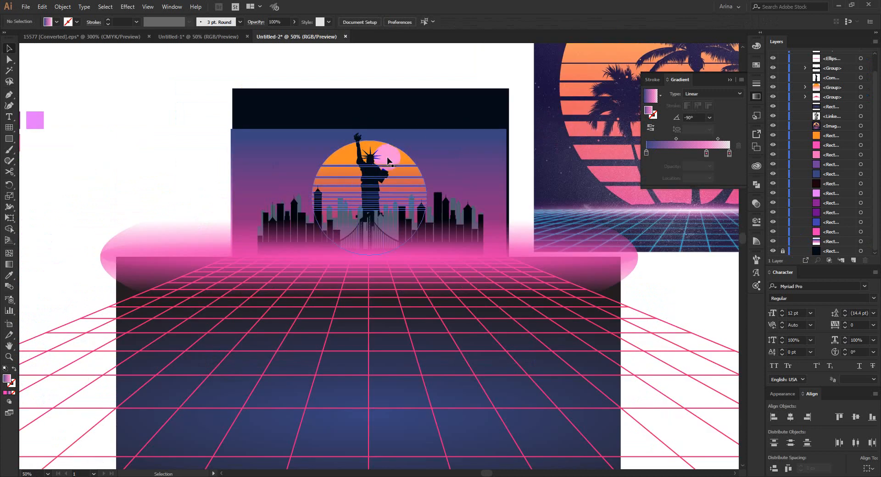
pyautogui.click(427, 134)
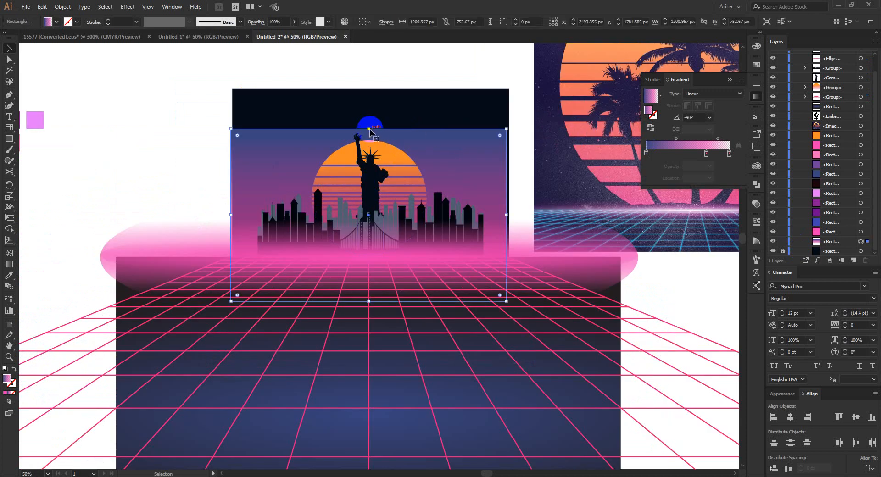
pyautogui.moveTo(368, 130); pyautogui.dragTo(376, 87)
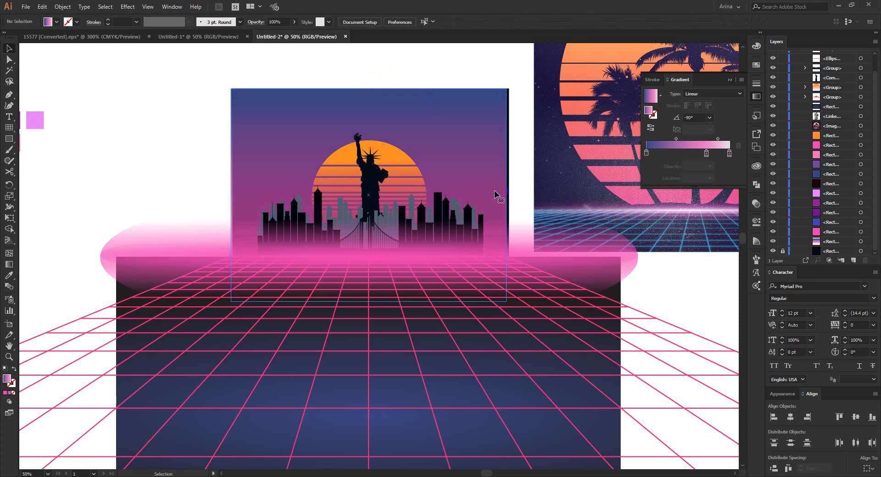
pyautogui.moveTo(507, 196); pyautogui.dragTo(513, 196)
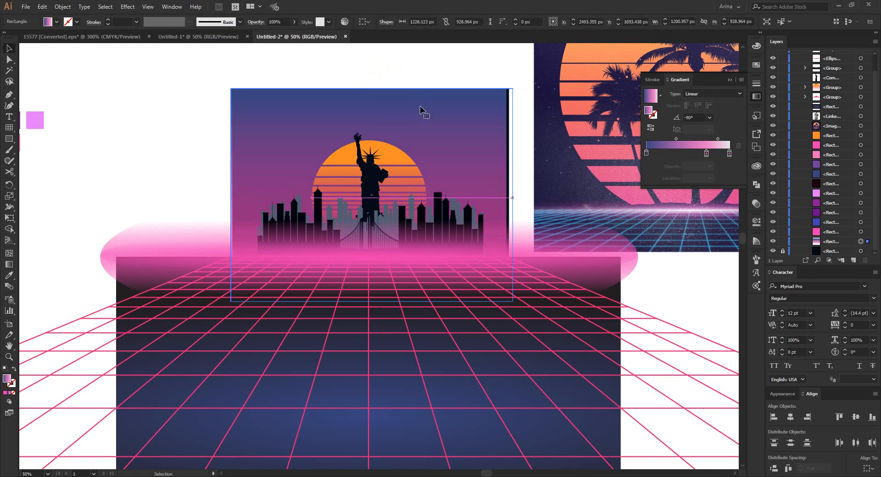
pyautogui.click(394, 78)
pyautogui.click(194, 152)
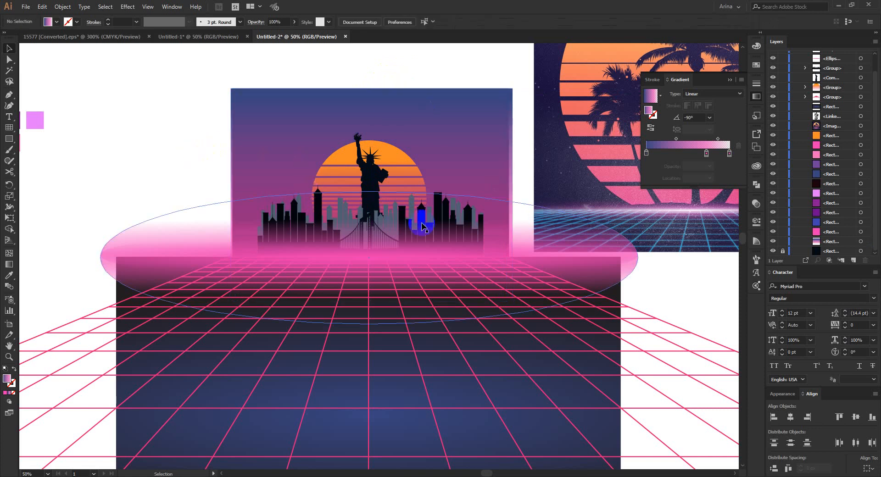
# - Select the Statue of Liberty silhouette and activate the Pen tool for work around its torch
pyautogui.scroll(1, 380, 210)
pyautogui.scroll(3, 334, 102)
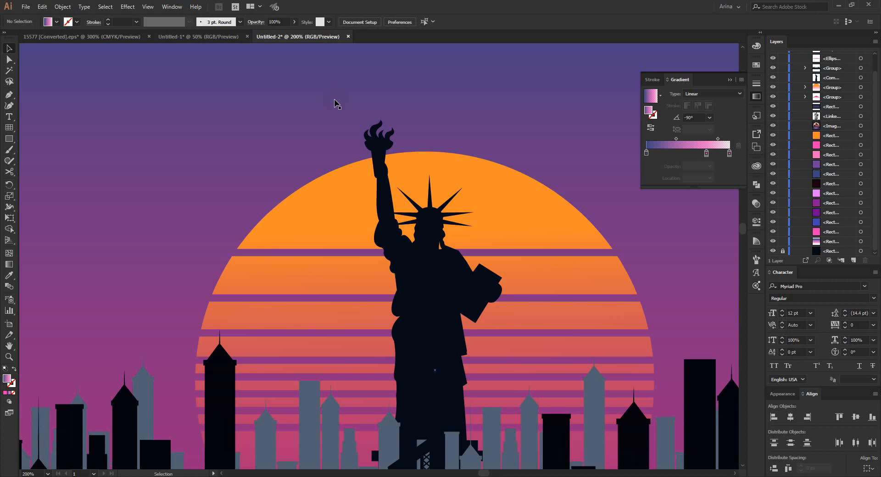
pyautogui.scroll(1, 408, 161)
pyautogui.scroll(3, 407, 158)
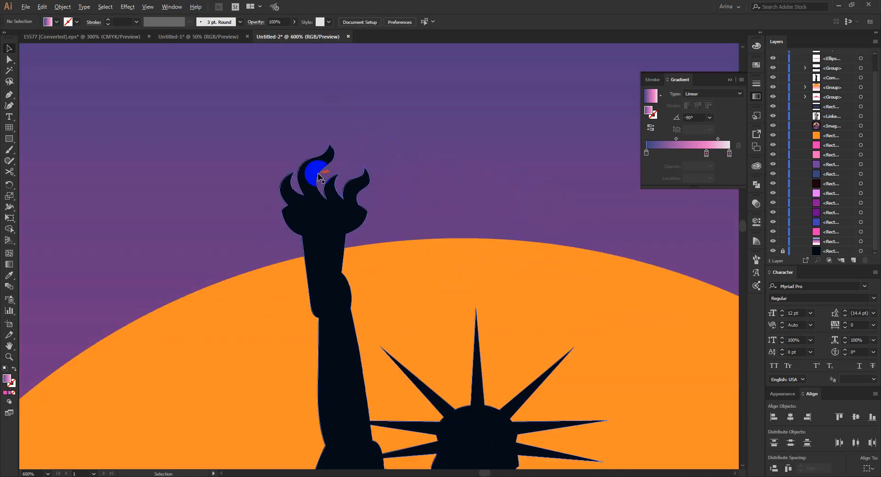
pyautogui.scroll(1, 312, 174)
pyautogui.click(315, 206)
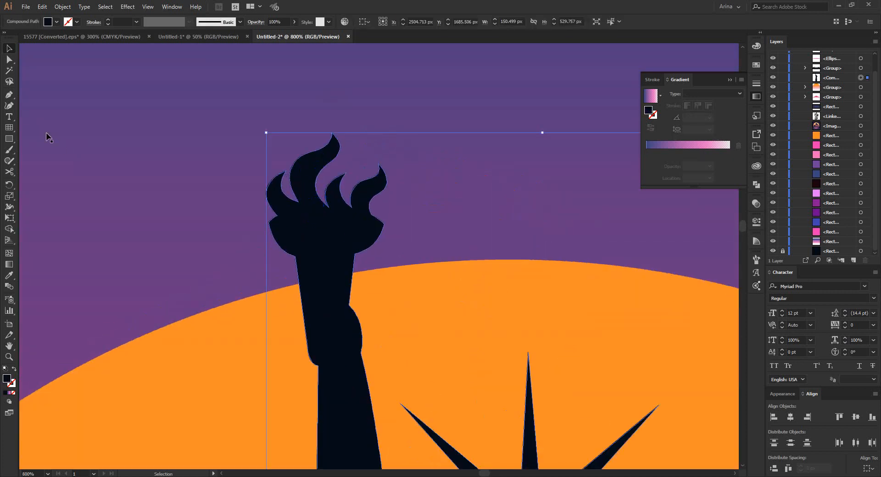
pyautogui.click(9, 94)
pyautogui.click(56, 22)
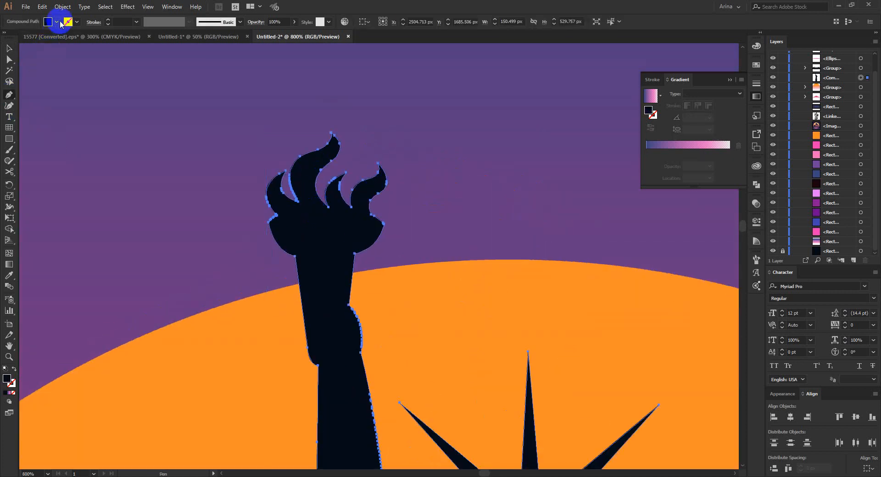
pyautogui.click(6, 37)
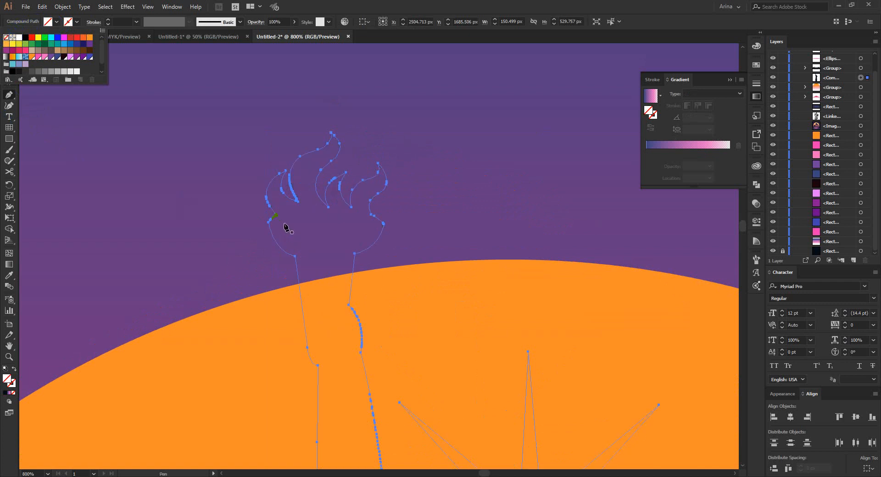
pyautogui.press('a')
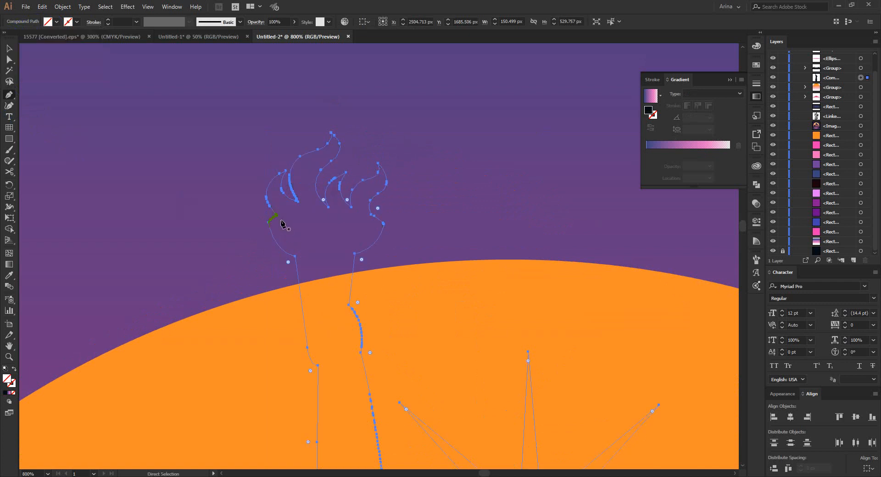
pyautogui.hotkey('ctrl', 'z')
# - Draw a downward-curving path between the two rim points where the torch flame meets the bowl
pyautogui.click(277, 216)
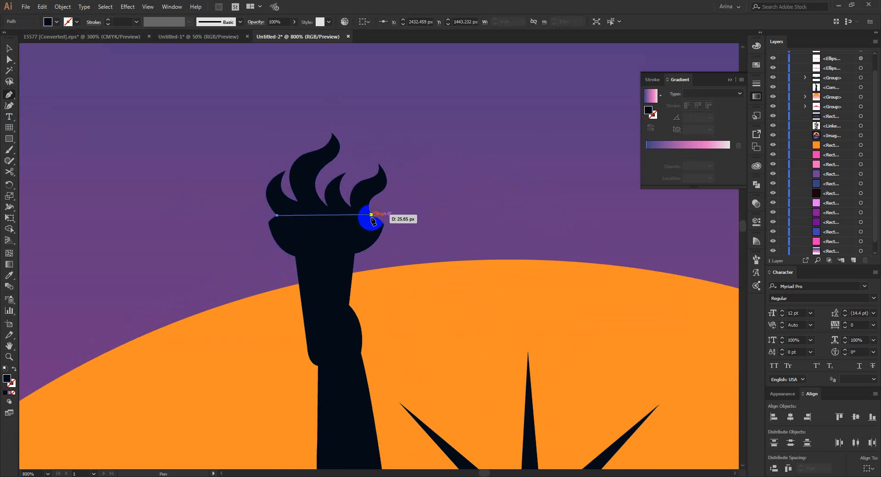
pyautogui.moveTo(374, 216); pyautogui.dragTo(446, 188)
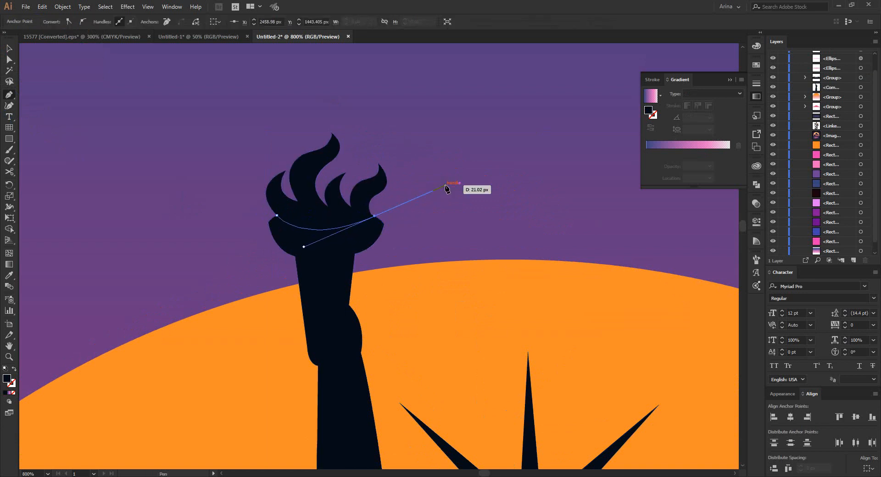
pyautogui.press('v')
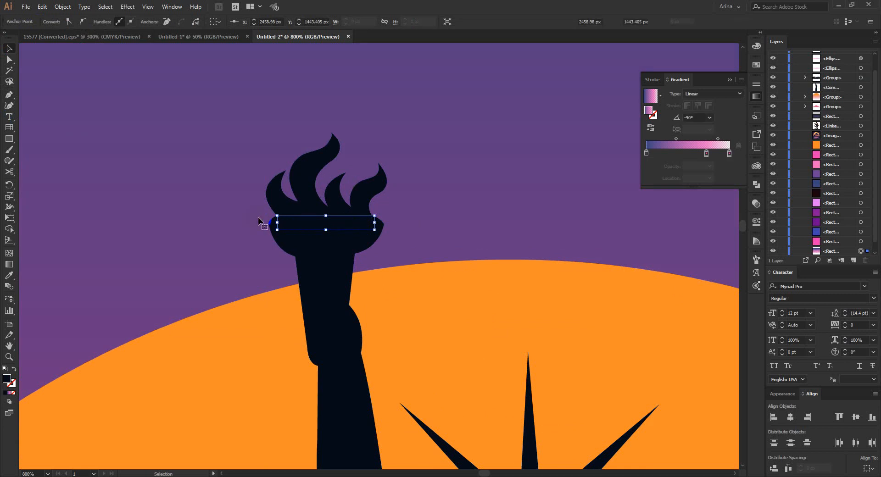
# - Select the curved path together with the statue and separate the flame from the torch bowl using Shape Builder
pyautogui.click(292, 230)
pyautogui.click(292, 228)
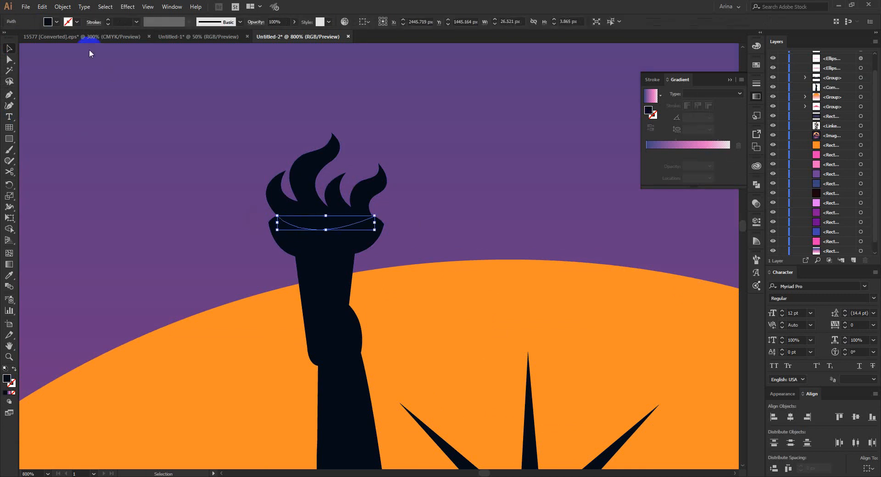
pyautogui.moveTo(277, 174); pyautogui.dragTo(295, 188)
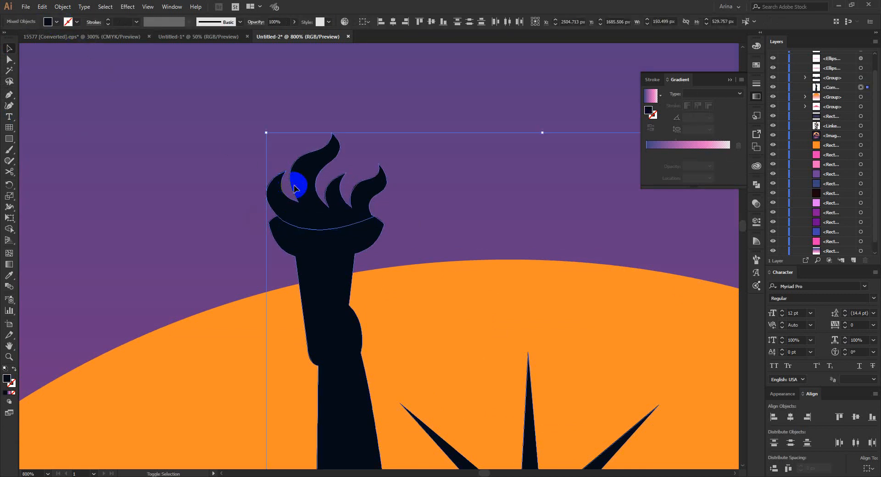
pyautogui.hotkey('shift', 'm')
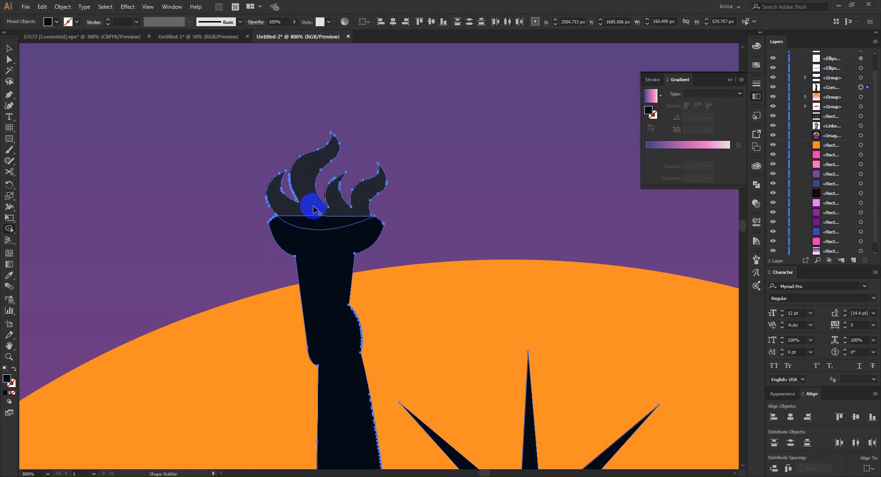
pyautogui.moveTo(311, 218)
pyautogui.mouseDown()
pyautogui.moveTo(321, 212)
pyautogui.moveTo(299, 187)
pyautogui.moveTo(308, 202)
pyautogui.mouseUp()
pyautogui.press('v')
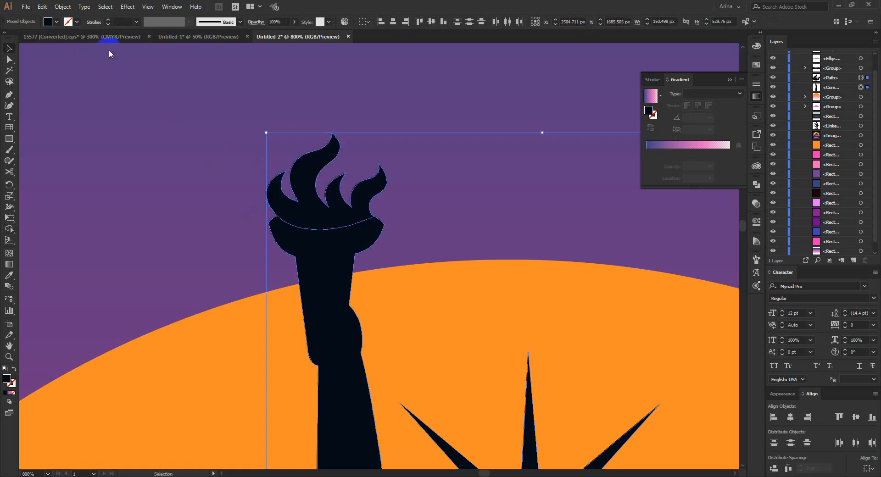
# - Select only the separated torch flame and fill it with an orange-red colour
pyautogui.click(296, 188)
pyautogui.click(271, 184)
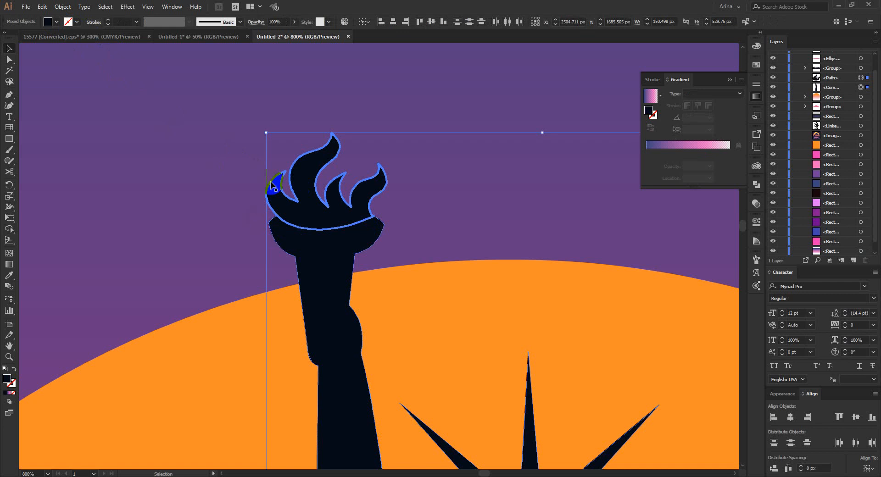
pyautogui.click(287, 184)
pyautogui.click(298, 184)
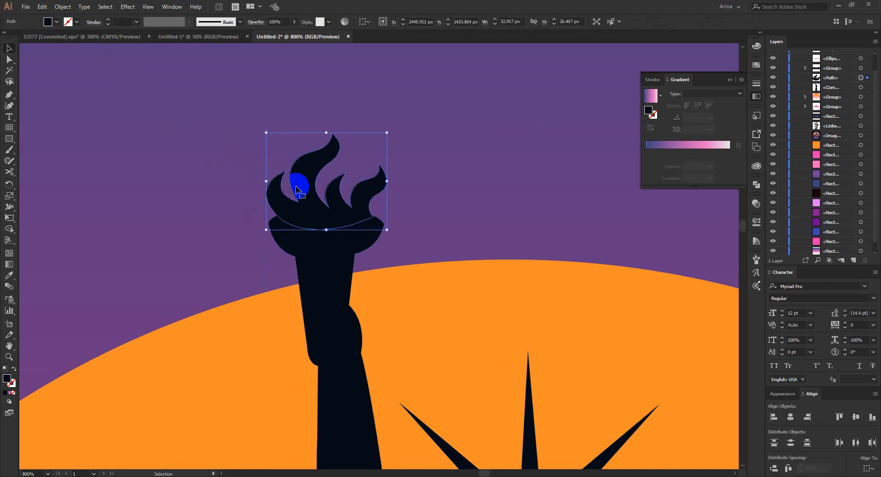
pyautogui.click(58, 22)
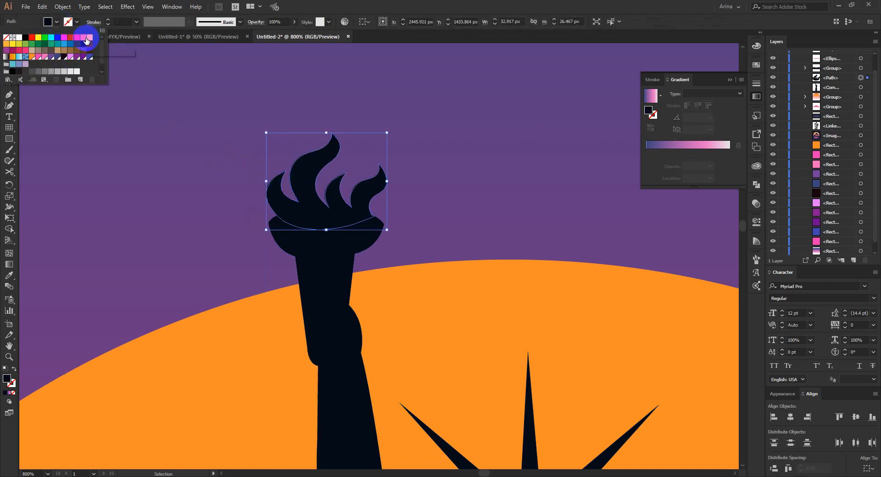
pyautogui.click(86, 40)
pyautogui.click(181, 174)
pyautogui.doubleClick(209, 187)
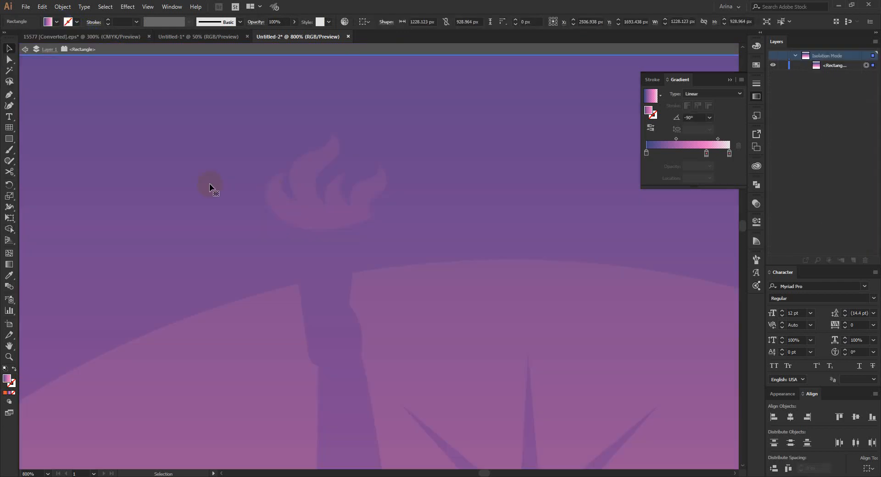
pyautogui.scroll(-2, 272, 195)
pyautogui.scroll(-1, 387, 213)
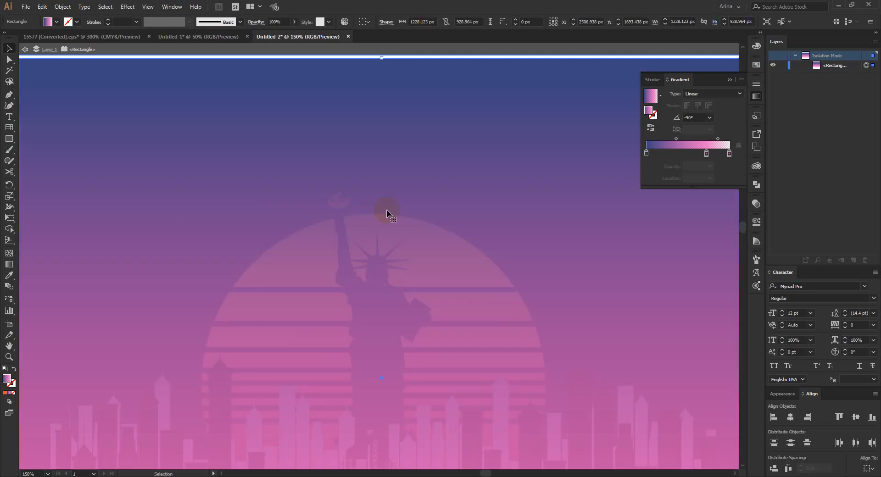
pyautogui.scroll(3, 413, 215)
pyautogui.doubleClick(407, 110)
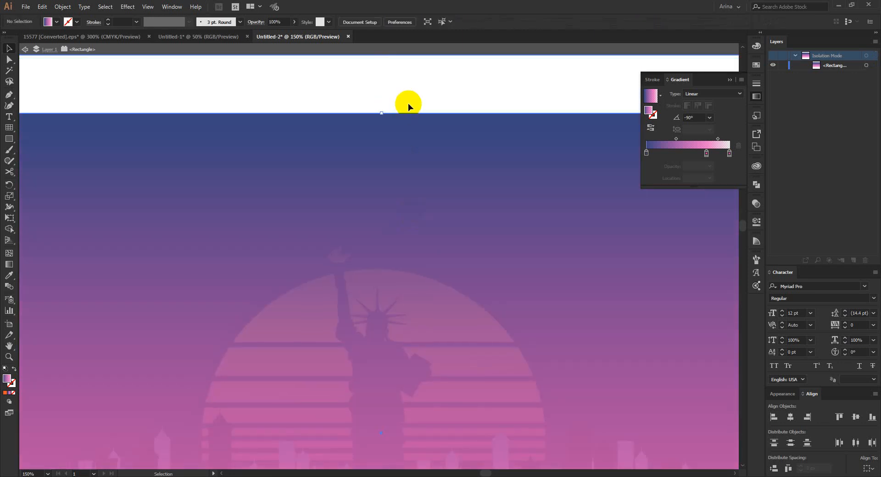
pyautogui.scroll(-2, 437, 146)
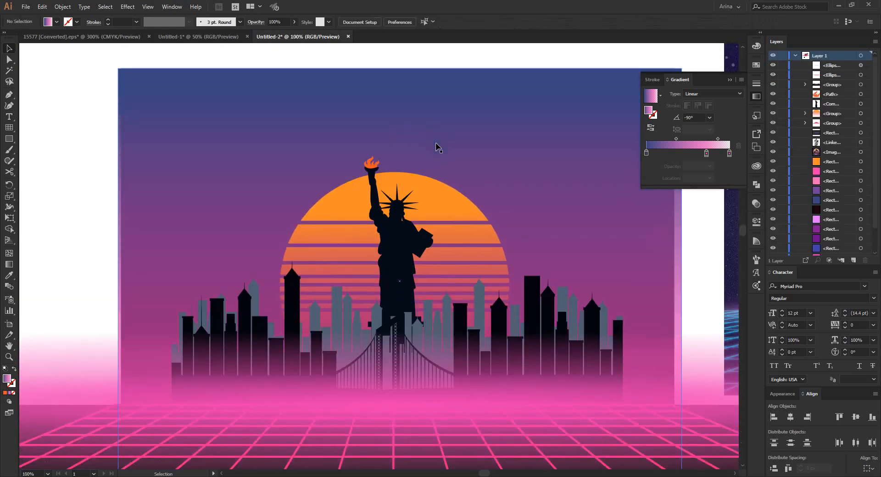
pyautogui.scroll(-1, 366, 151)
pyautogui.click(453, 82)
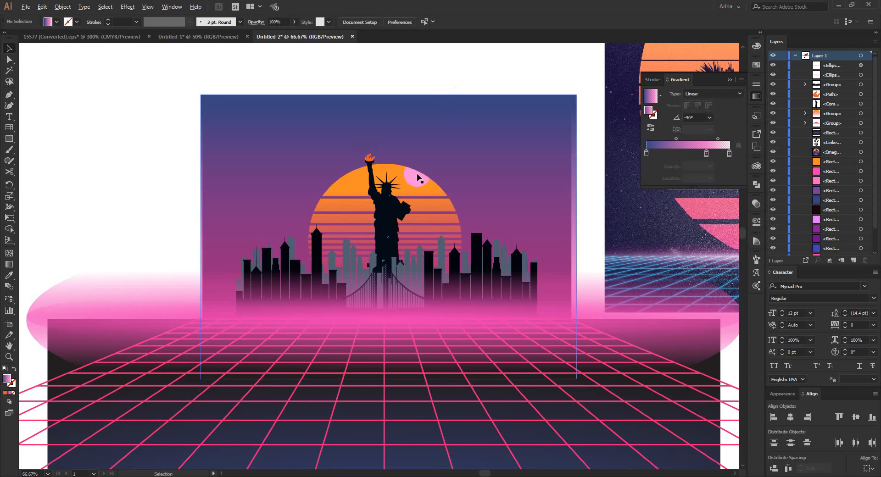
pyautogui.scroll(1, 388, 277)
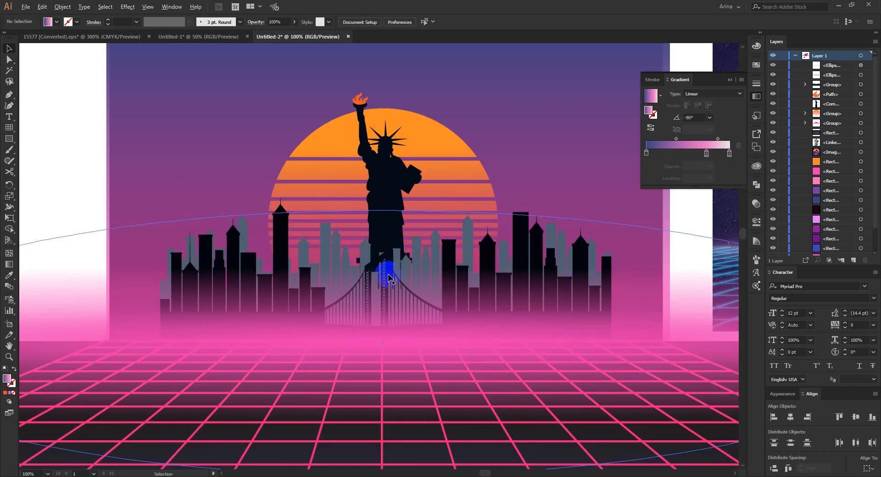
pyautogui.scroll(-1, 389, 278)
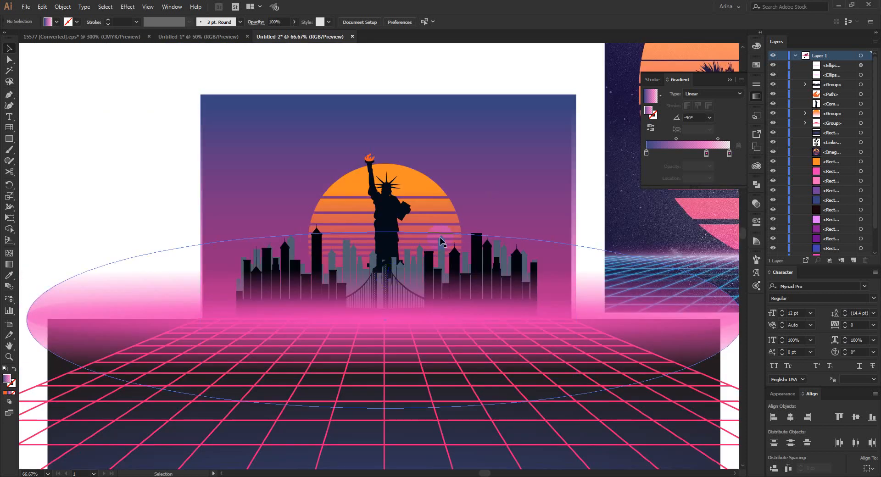
pyautogui.click(385, 235)
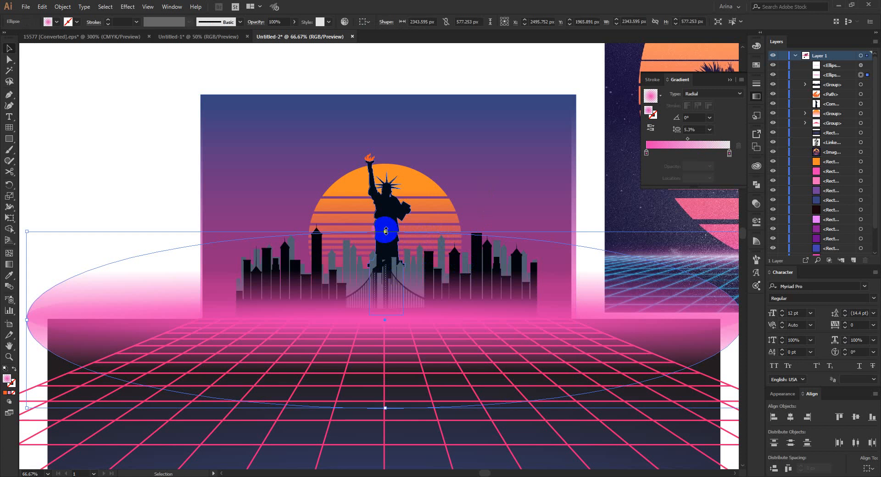
pyautogui.moveTo(383, 233)
pyautogui.mouseDown()
pyautogui.moveTo(388, 175)
pyautogui.moveTo(385, 232)
pyautogui.mouseUp()
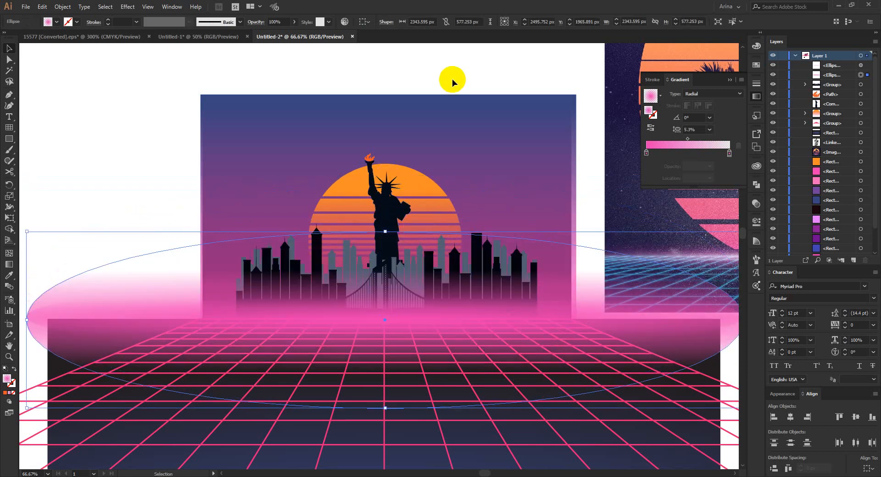
pyautogui.hotkey('ctrl', 'shift', 'a')
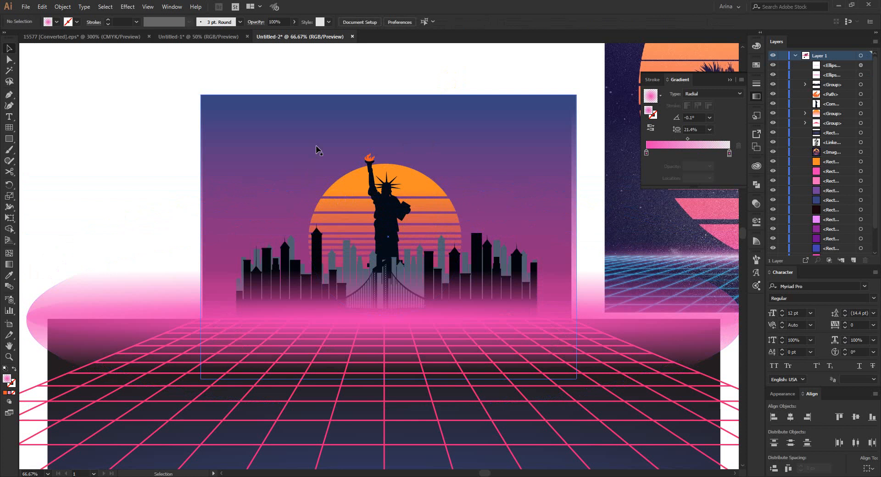
# - Draw a rectangle about 1212 by 859 px with the pink radial gradient fill over the poster scene, starting at the sky's upper-left corner
pyautogui.click(59, 148)
pyautogui.click(9, 139)
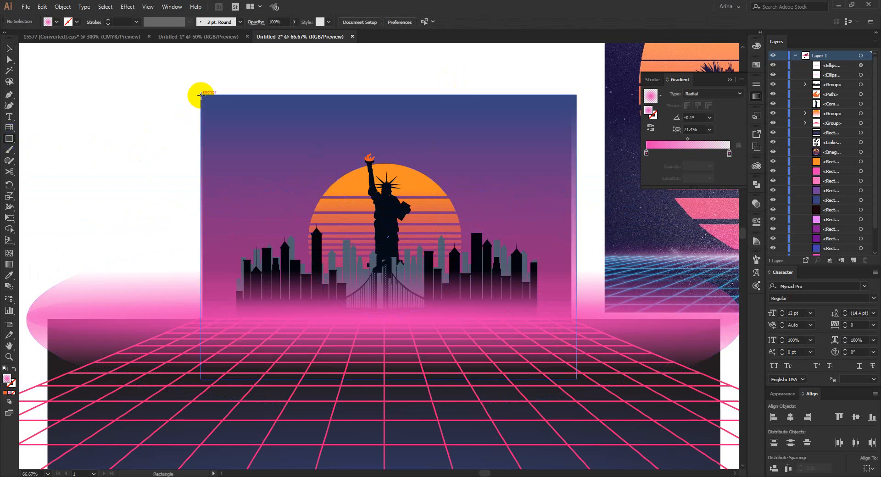
pyautogui.moveTo(200, 95); pyautogui.dragTo(571, 357)
pyautogui.press('v')
# - Try the pink radial overlay rectangle at 40% and 30% opacity
pyautogui.click(284, 21)
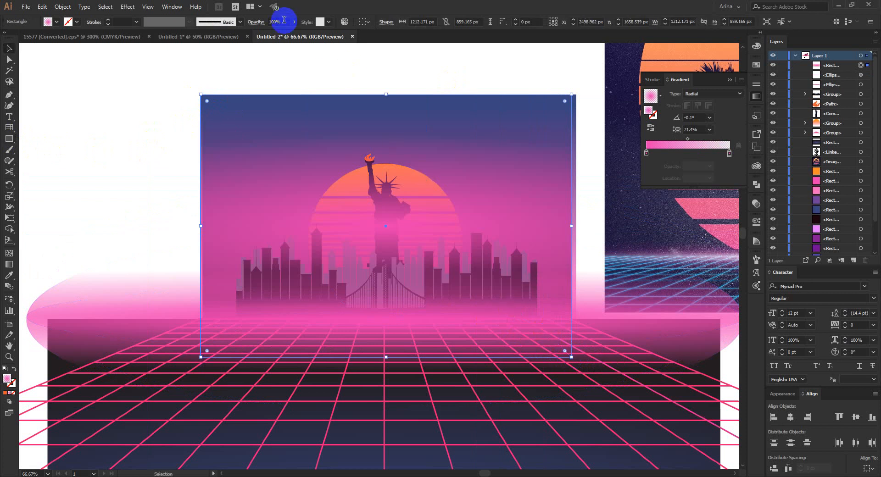
pyautogui.write('40')
pyautogui.press('Return')
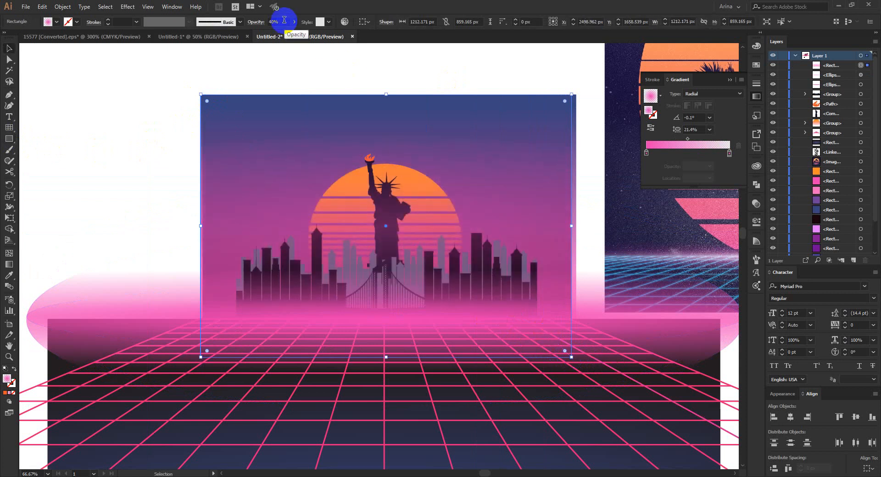
pyautogui.write('30')
pyautogui.press('Return')
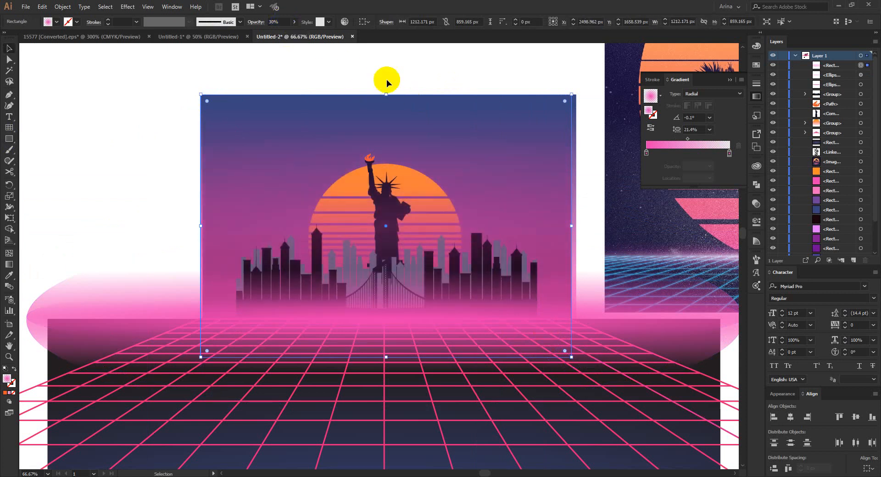
pyautogui.click(387, 79)
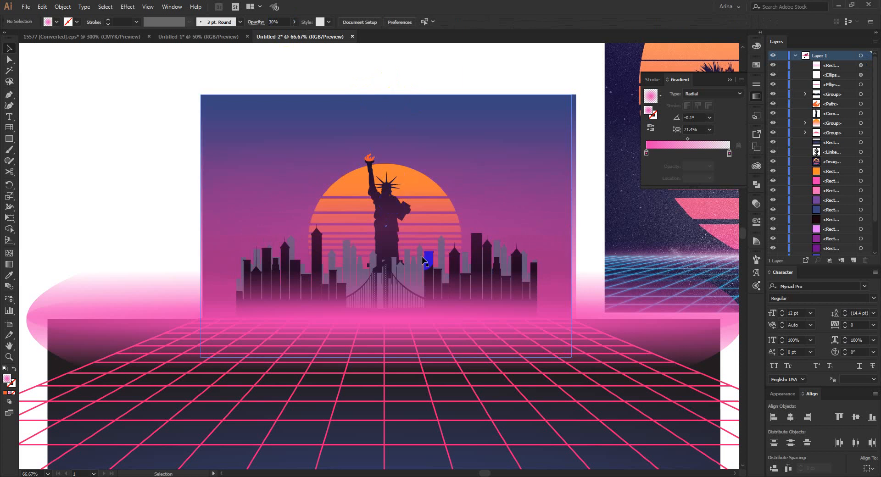
# - Set the pink overlay rectangle's opacity to 40% and shorten it up to the horizon, to about 726 px high
pyautogui.click(398, 207)
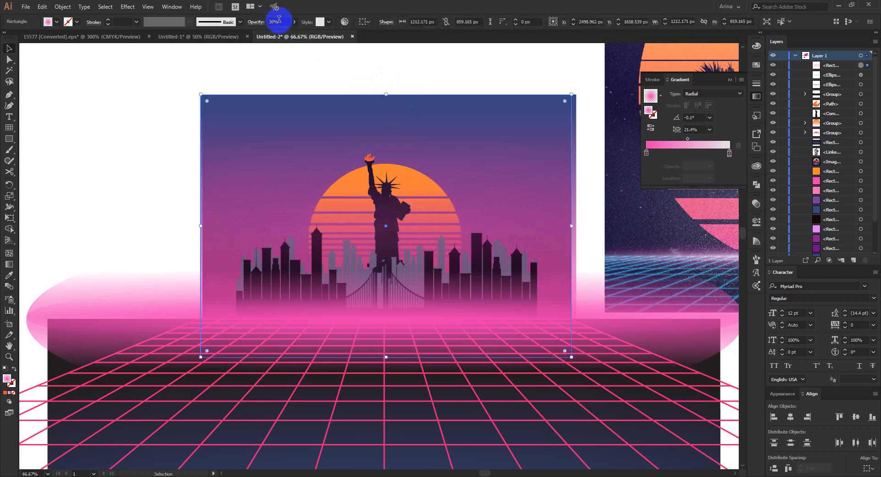
pyautogui.click(353, 75)
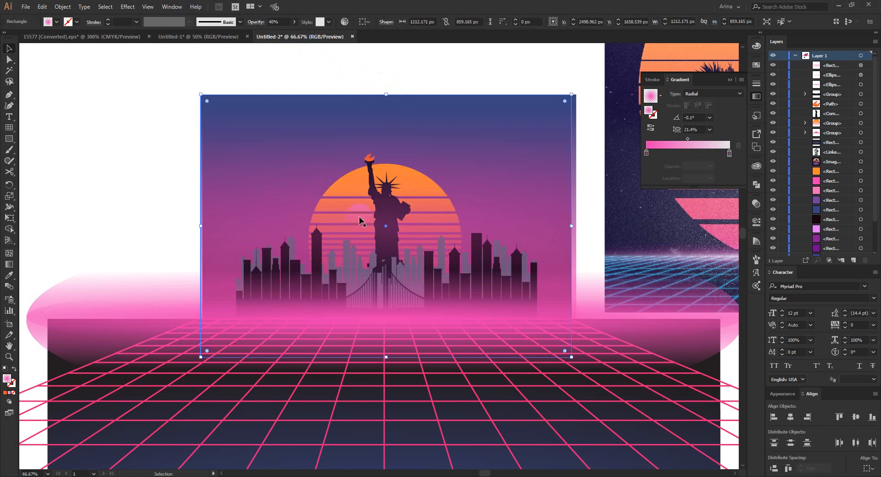
pyautogui.click(417, 310)
pyautogui.moveTo(386, 357); pyautogui.dragTo(384, 317)
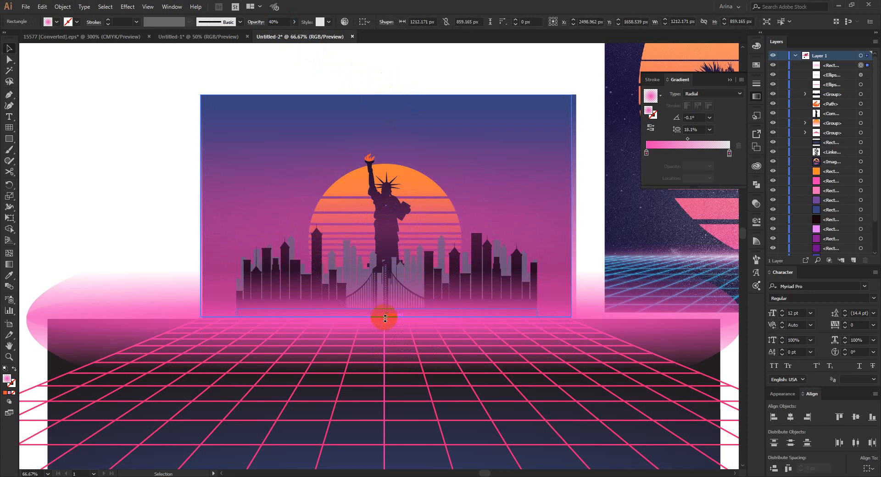
pyautogui.click(418, 60)
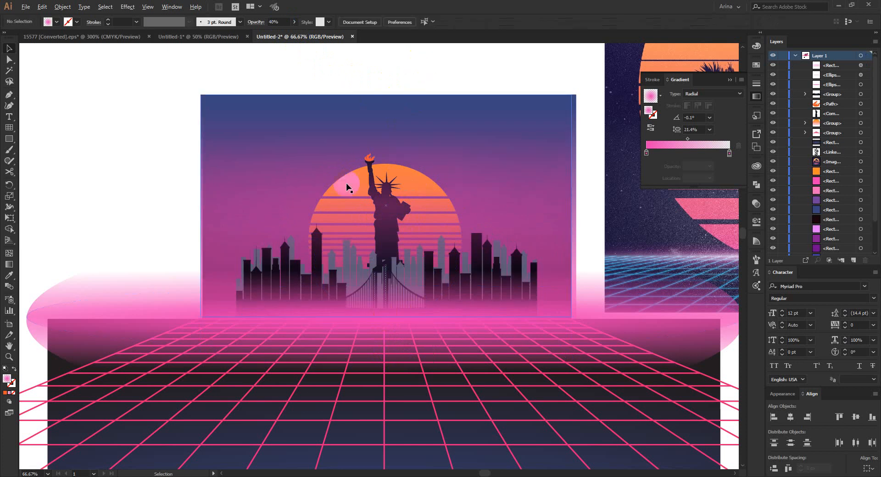
# - Compare the poster scene with the palm-tree sunset reference image, examining the reference's sky and surface texture
pyautogui.scroll(-1, 346, 181)
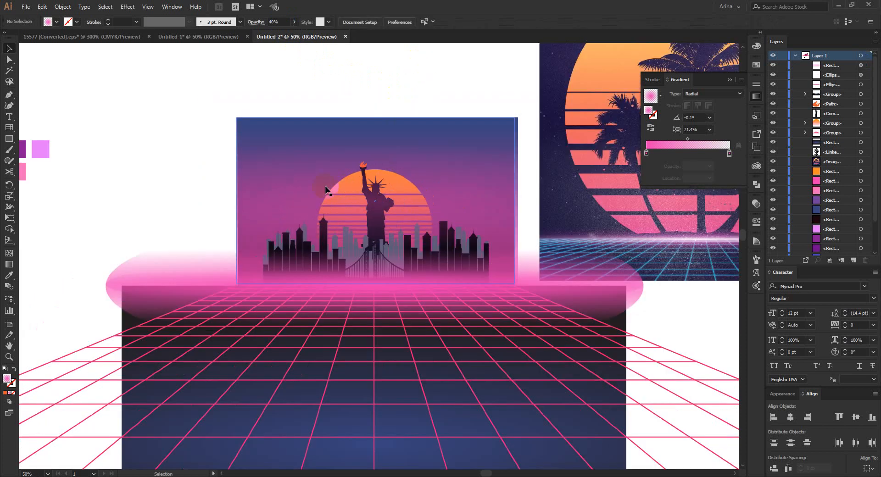
pyautogui.click(460, 196)
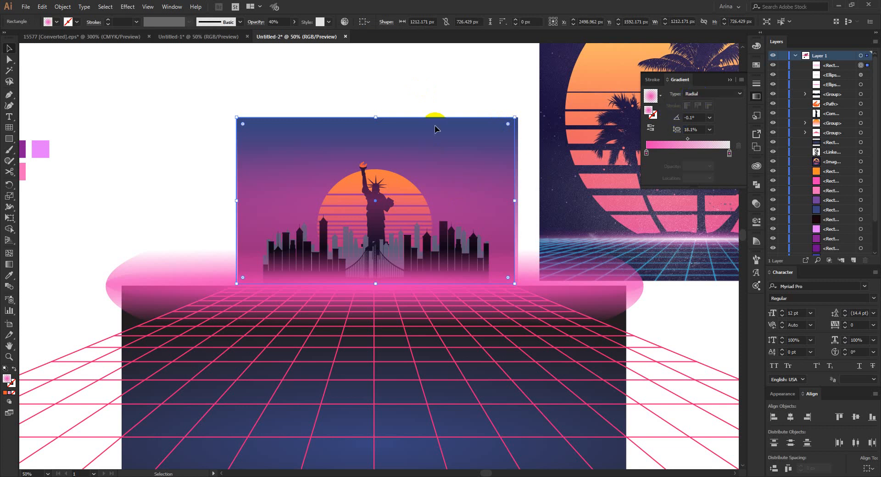
pyautogui.click(420, 90)
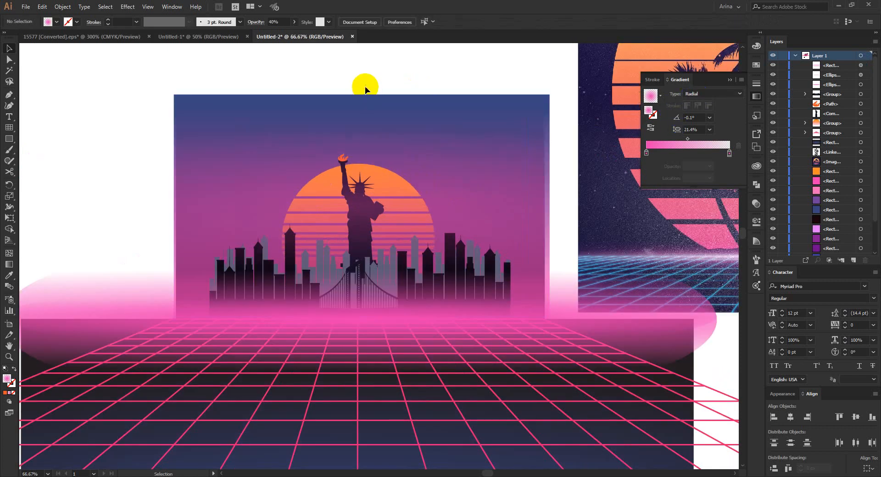
pyautogui.scroll(-2, 268, 201)
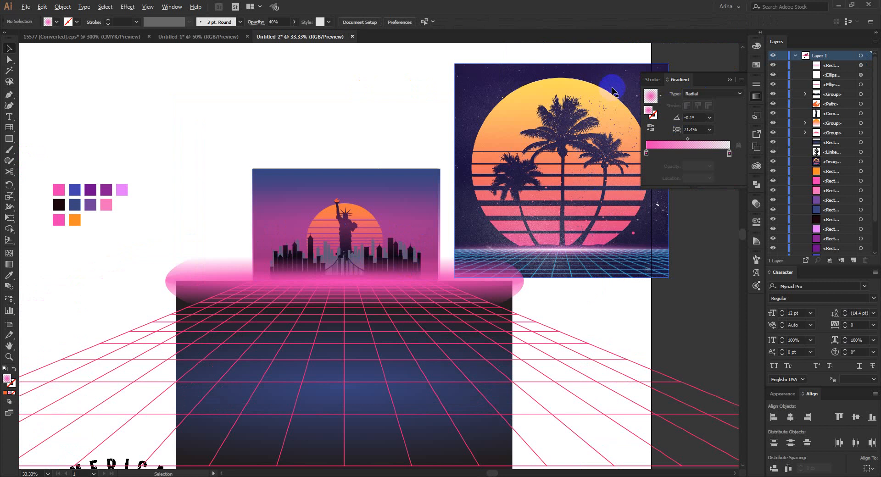
pyautogui.scroll(2, 613, 92)
pyautogui.moveTo(524, 251); pyautogui.dragTo(321, 208)
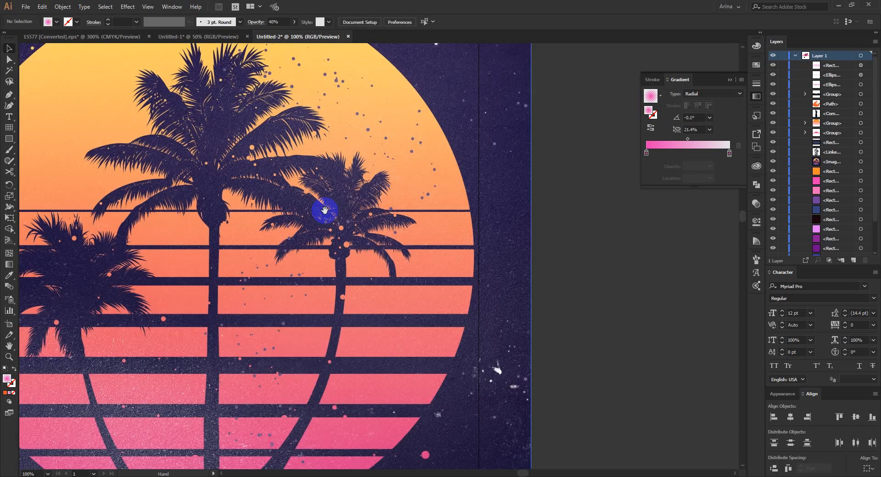
pyautogui.moveTo(491, 273); pyautogui.dragTo(506, 208)
pyautogui.scroll(-1, 566, 315)
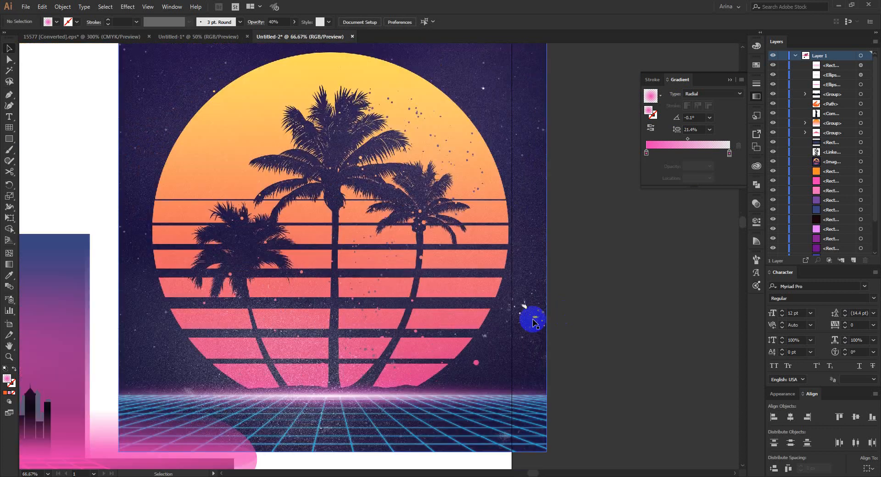
# - Examine the palm-tree reference's star-speckled sky and compare it with the poster's plain gradient sky
pyautogui.scroll(1, 527, 227)
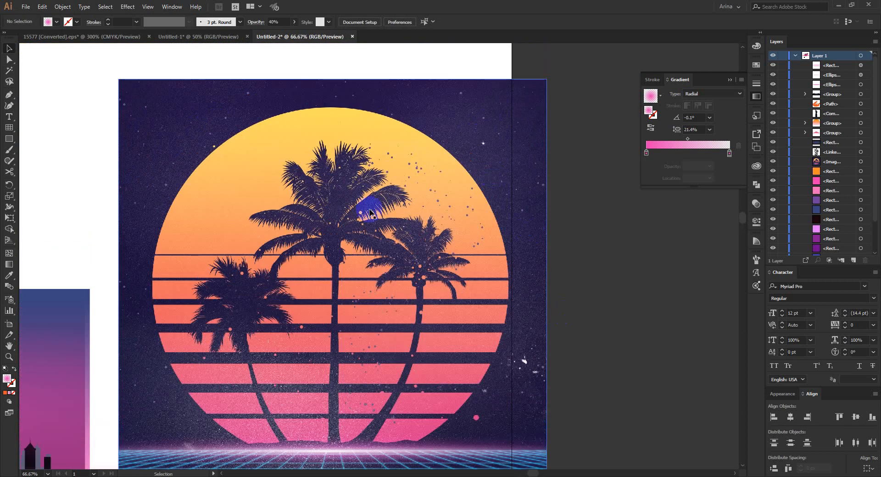
pyautogui.scroll(-2, 508, 221)
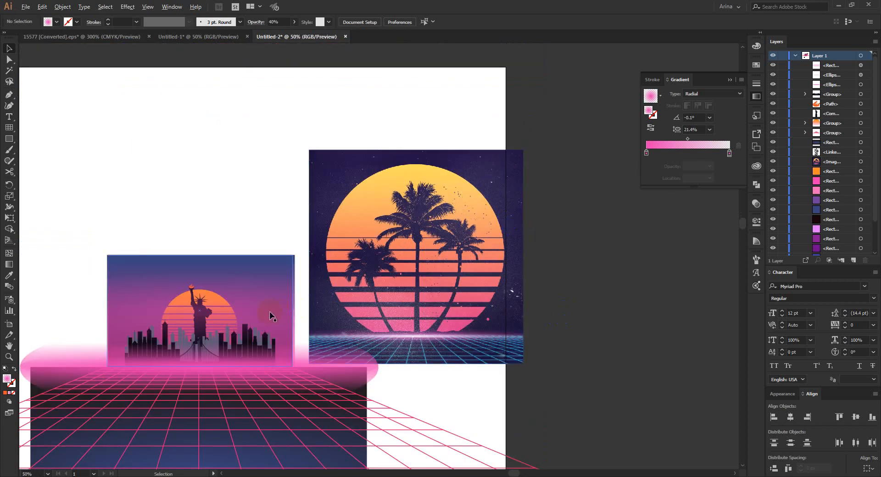
pyautogui.scroll(1, 270, 314)
pyautogui.moveTo(369, 314); pyautogui.dragTo(487, 281)
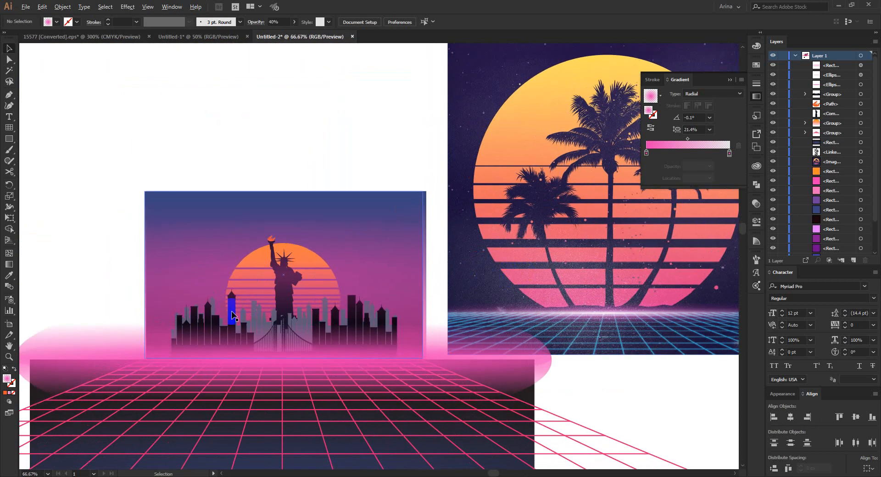
pyautogui.scroll(1, 231, 311)
pyautogui.scroll(-5, 430, 263)
pyautogui.scroll(1, 280, 299)
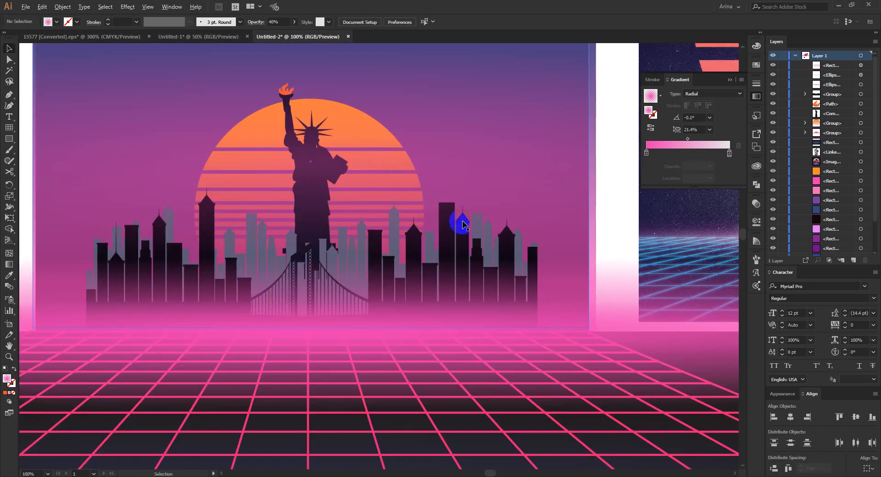
pyautogui.scroll(-1, 489, 238)
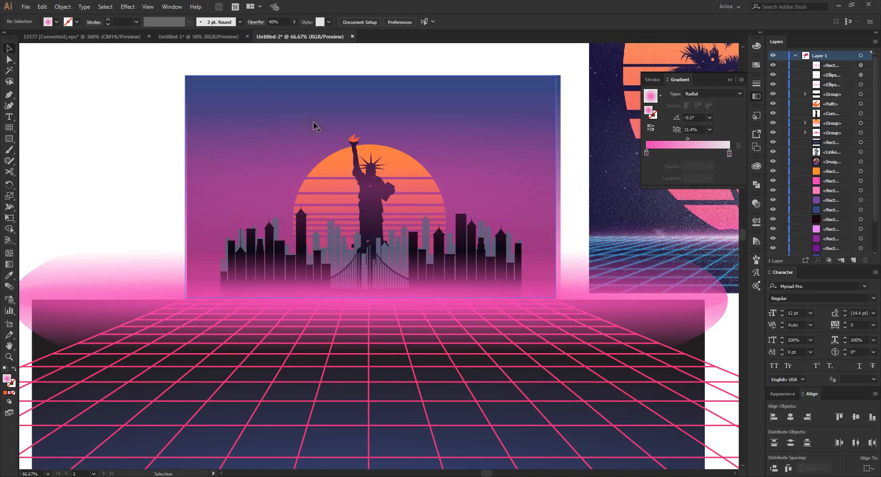
pyautogui.scroll(5, 432, 248)
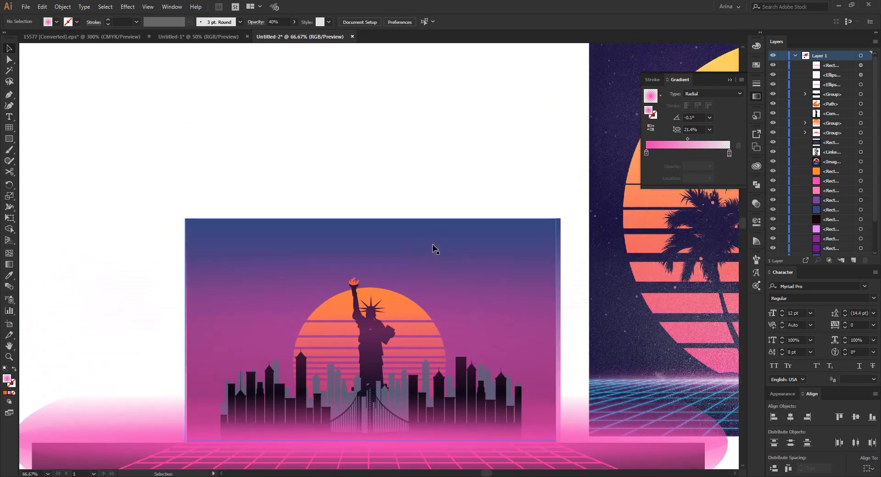
pyautogui.scroll(3, 431, 245)
pyautogui.scroll(-3, 502, 239)
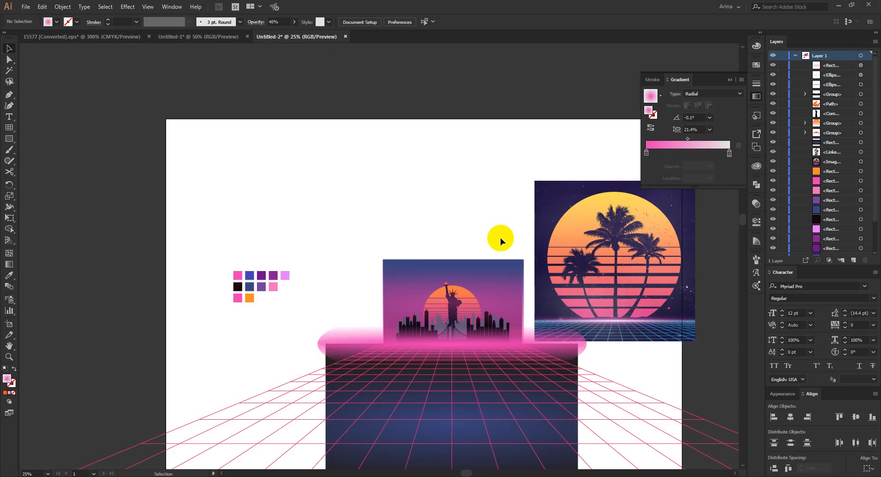
# - Draw a five-pointed star about 66 by 63 px on the empty pasteboard outside the artboard and fill it black
pyautogui.scroll(4, 55, 210)
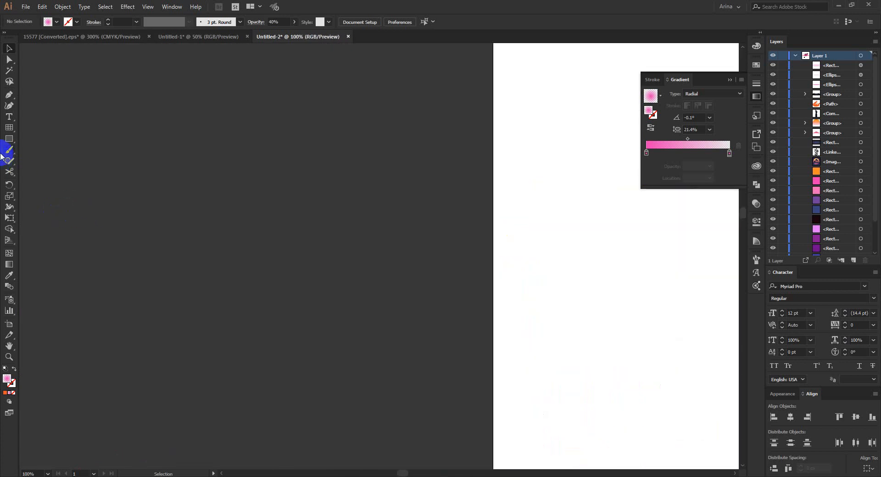
pyautogui.moveTo(8, 142); pyautogui.dragTo(47, 181)
pyautogui.moveTo(215, 269); pyautogui.dragTo(225, 282)
pyautogui.press('v')
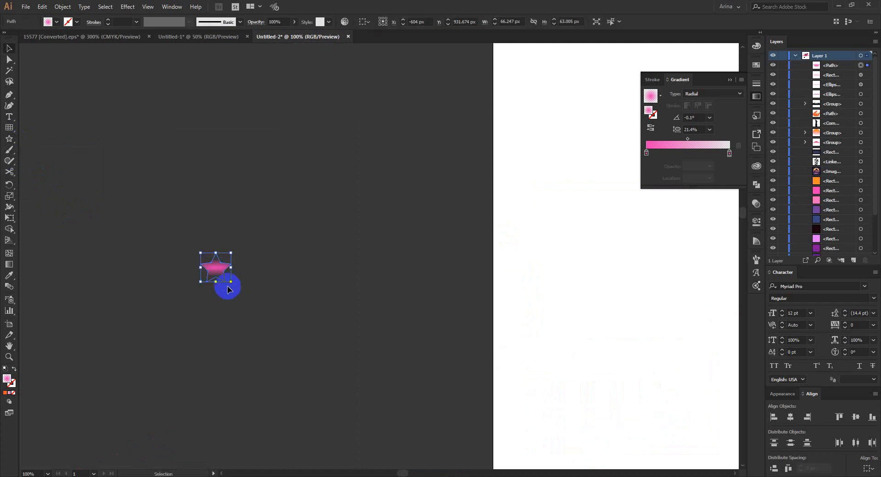
pyautogui.click(57, 22)
pyautogui.click(25, 38)
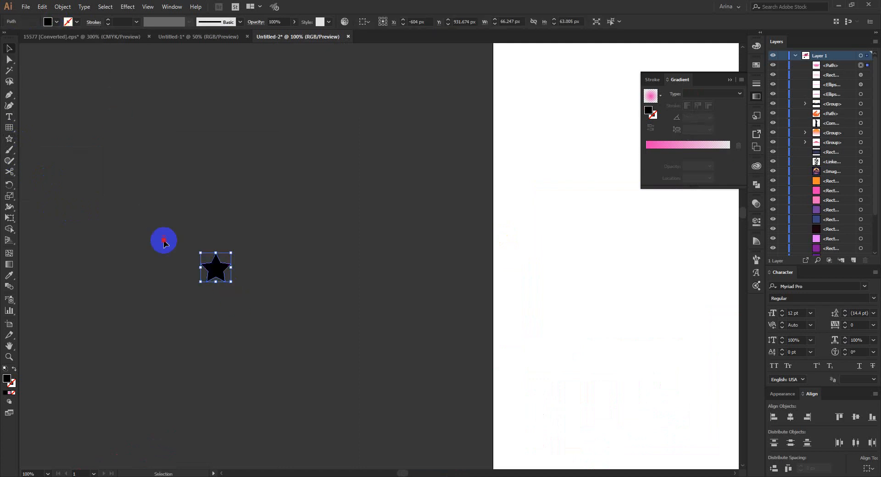
# - Draw a small four-pointed star and a seven-pointed star about 55 by 56 px beside the five-pointed star
pyautogui.click(9, 139)
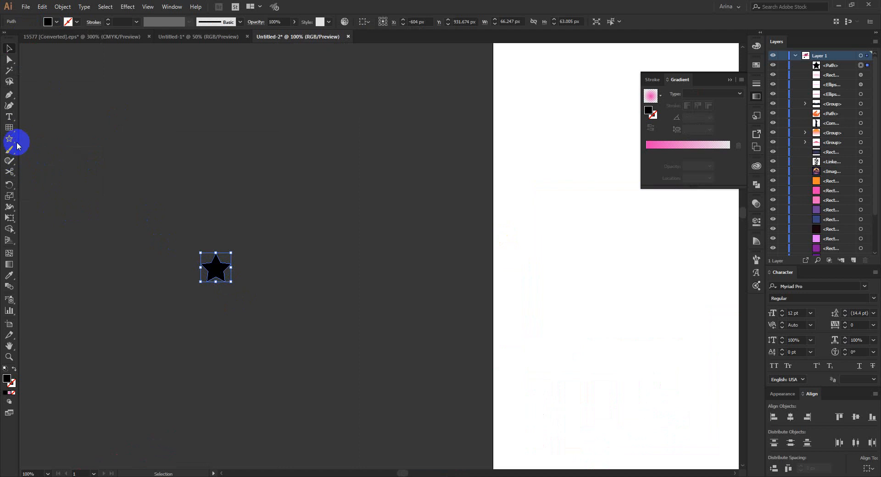
pyautogui.moveTo(266, 267); pyautogui.dragTo(276, 276)
pyautogui.moveTo(296, 250); pyautogui.dragTo(303, 259)
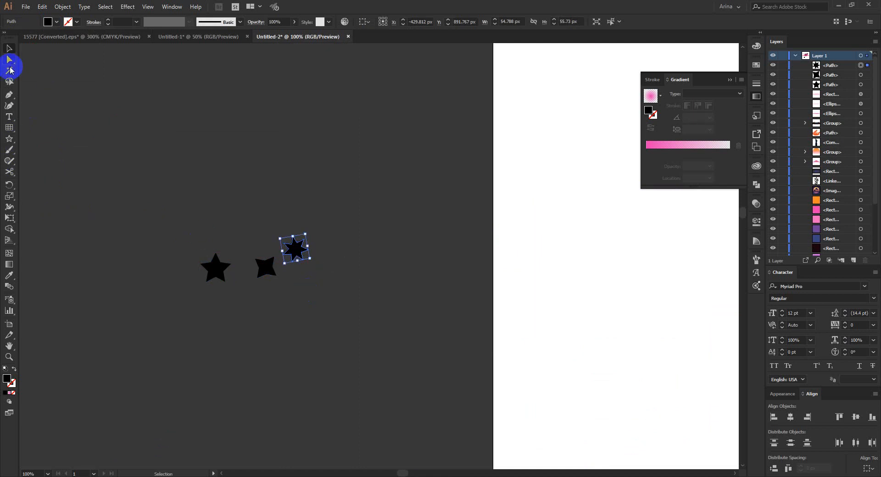
# - Reshape the four-pointed star by pulling two opposite tips far outward diagonally and the other two tips slightly outward
pyautogui.scroll(2, 177, 279)
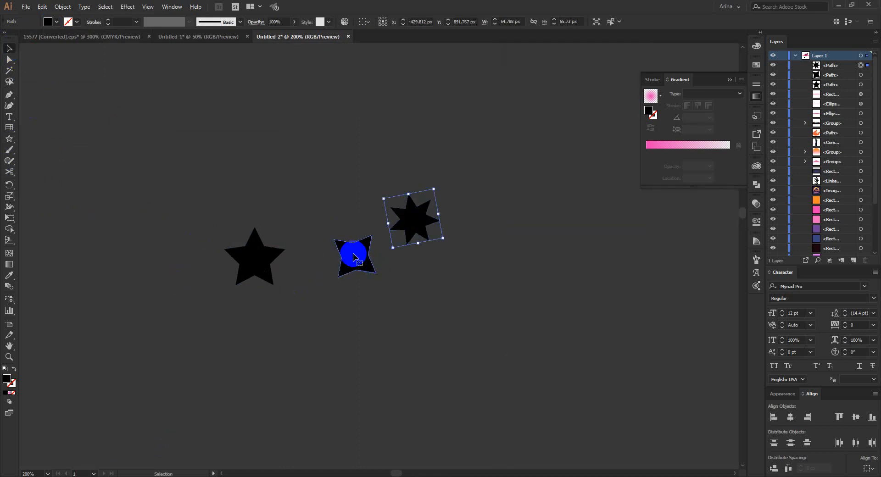
pyautogui.click(357, 272)
pyautogui.press('a')
pyautogui.moveTo(375, 273); pyautogui.dragTo(400, 294)
pyautogui.moveTo(336, 242); pyautogui.dragTo(307, 216)
pyautogui.click(338, 277)
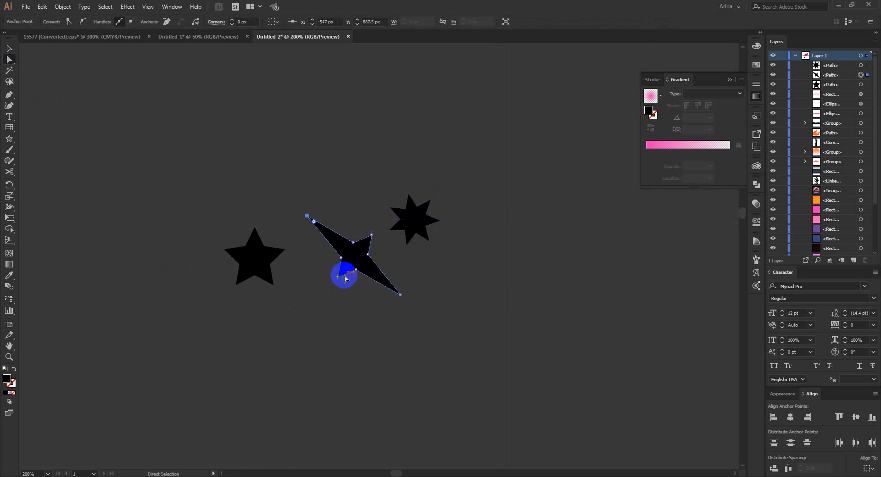
pyautogui.moveTo(338, 279); pyautogui.dragTo(335, 281)
pyautogui.click(372, 236)
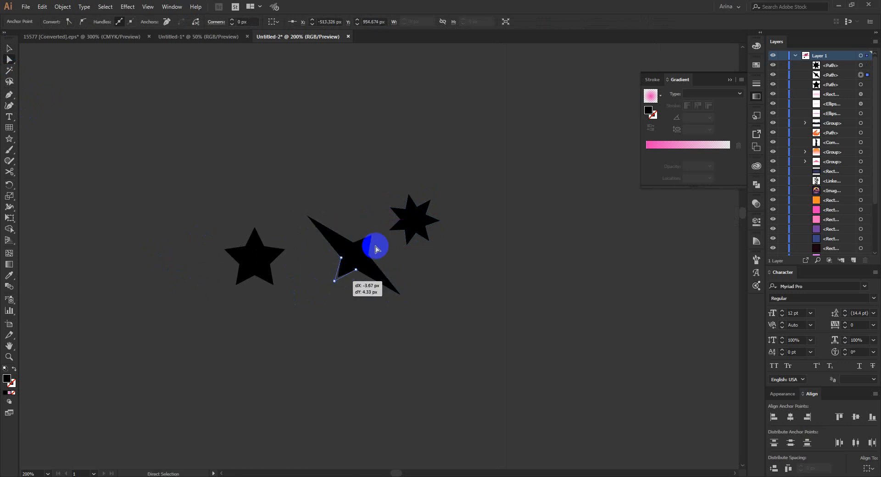
pyautogui.moveTo(372, 237); pyautogui.dragTo(380, 229)
pyautogui.press('v')
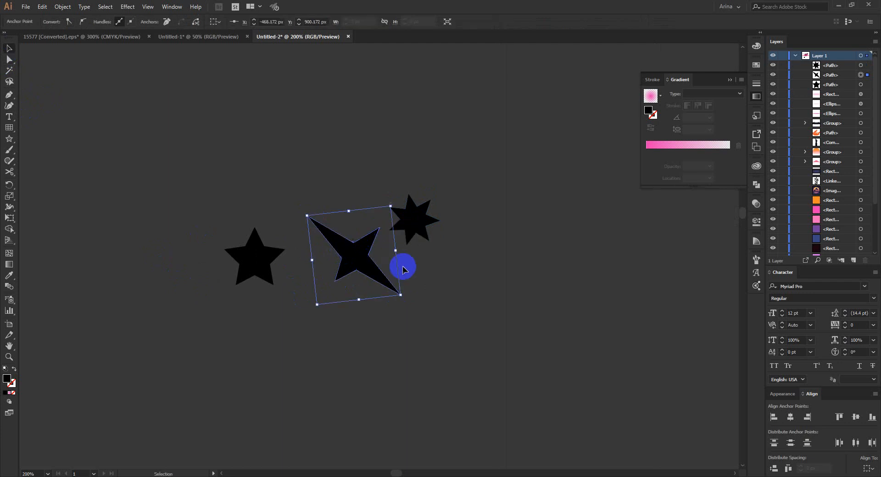
# - Move the seven-pointed star onto the middle of the stretched four-pointed star
pyautogui.click(407, 245)
pyautogui.moveTo(414, 228); pyautogui.dragTo(342, 248)
pyautogui.click(417, 258)
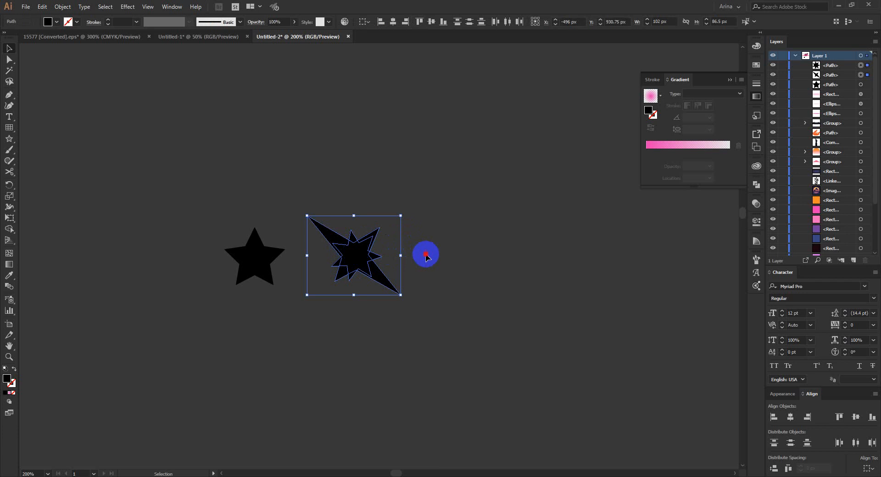
pyautogui.click(426, 257)
pyautogui.scroll(1, 338, 256)
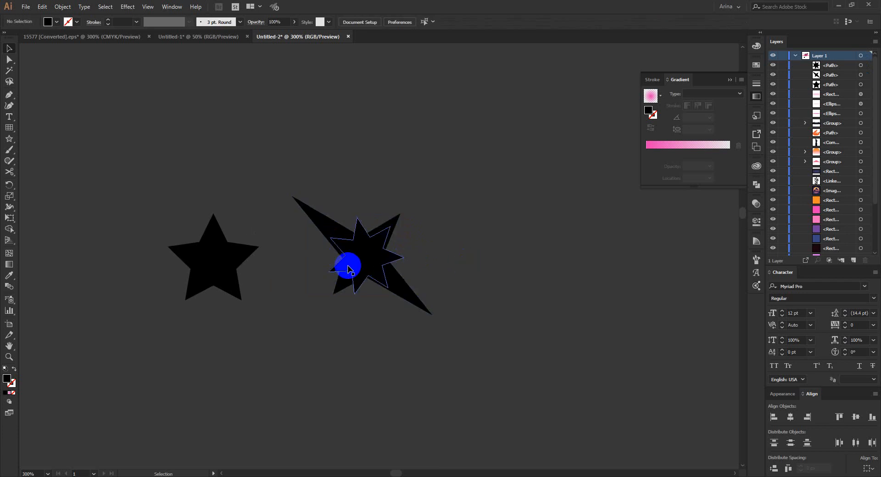
# - Rotate the seven-pointed star so its tips are spread between the spikes of the stretched star
pyautogui.click(338, 270)
pyautogui.moveTo(409, 246); pyautogui.dragTo(410, 250)
pyautogui.click(379, 260)
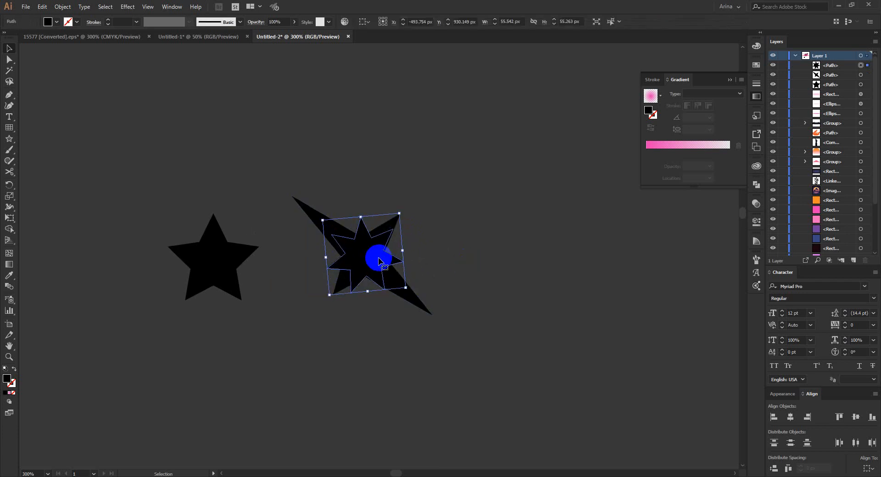
pyautogui.click(408, 254)
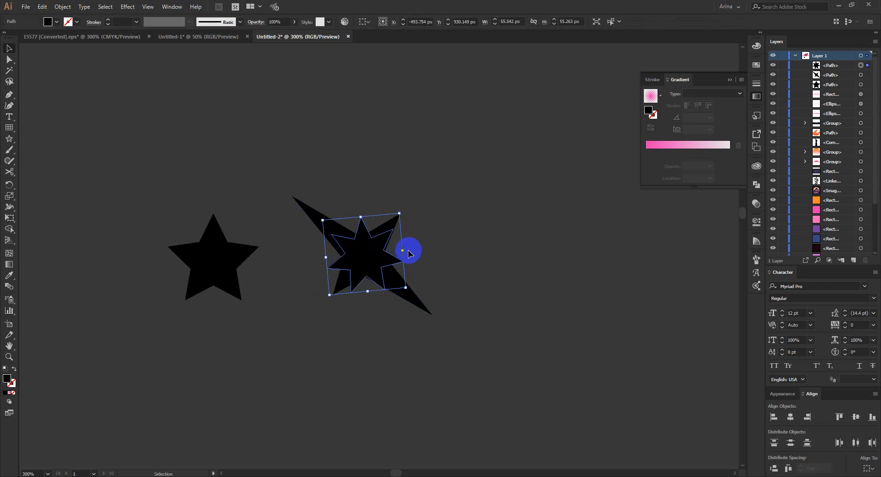
pyautogui.moveTo(408, 251); pyautogui.dragTo(450, 268)
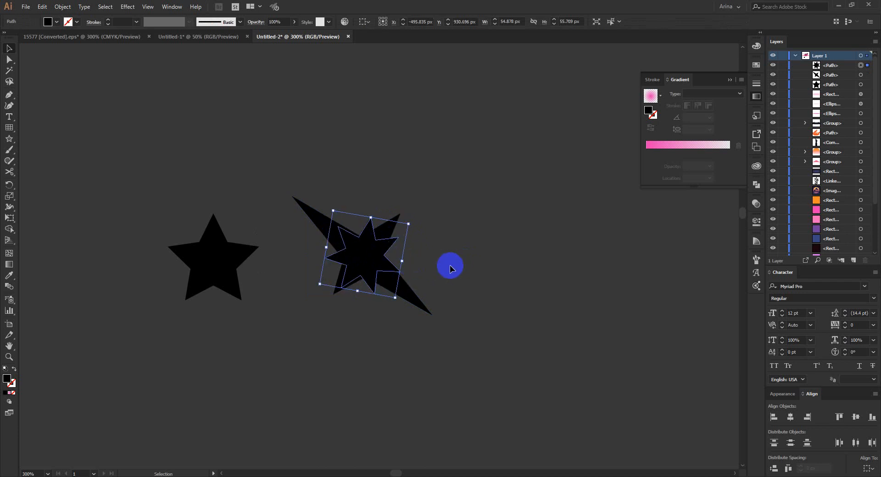
pyautogui.click(450, 269)
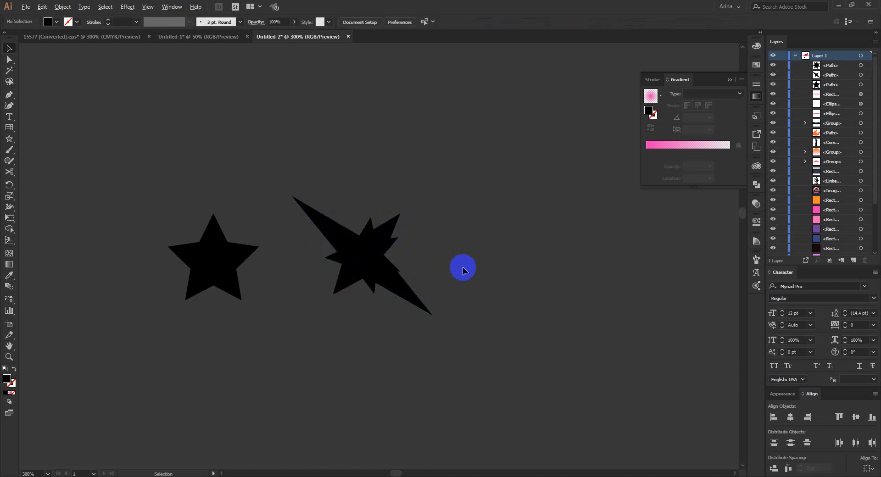
# - Group the two overlapping stars into one sparkle shape
pyautogui.scroll(-1, 463, 267)
pyautogui.moveTo(431, 325); pyautogui.dragTo(381, 212)
pyautogui.press('a')
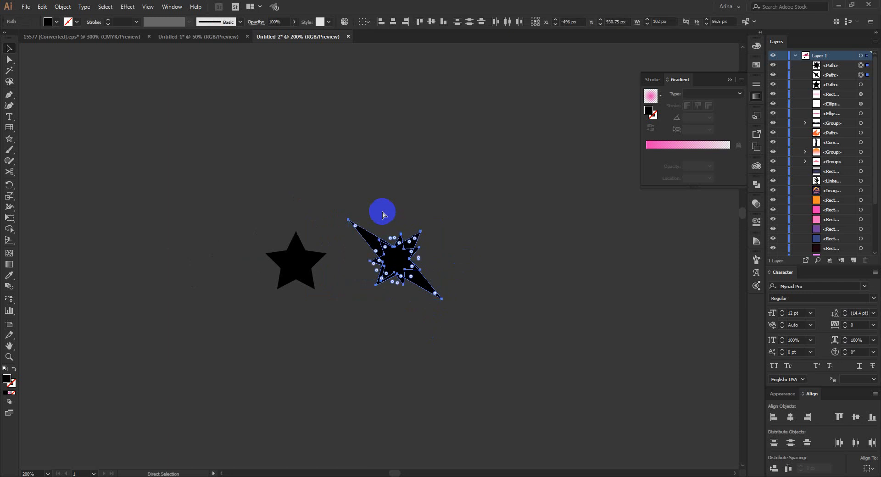
pyautogui.hotkey('ctrl', 'g')
pyautogui.click(305, 308)
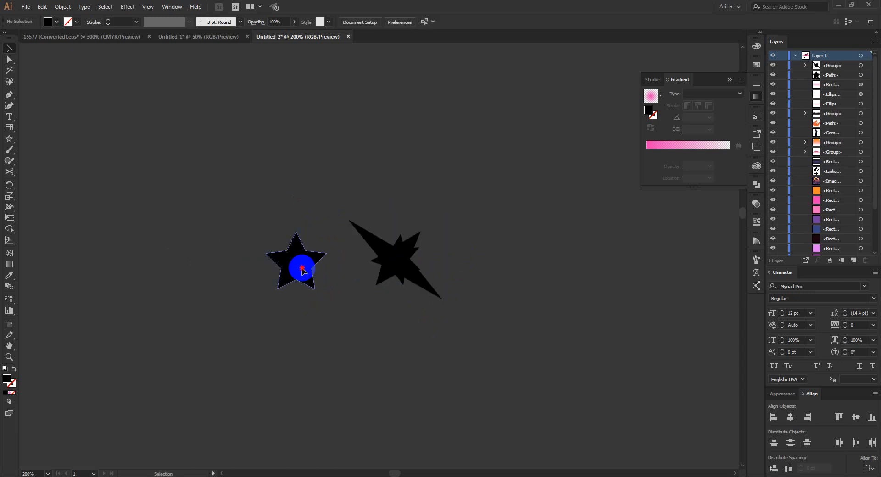
# - Build a grouped plus sign from two crossing rounded bars of 7 by 32 px with 3.5 px corners, centred on each other
pyautogui.click(303, 270)
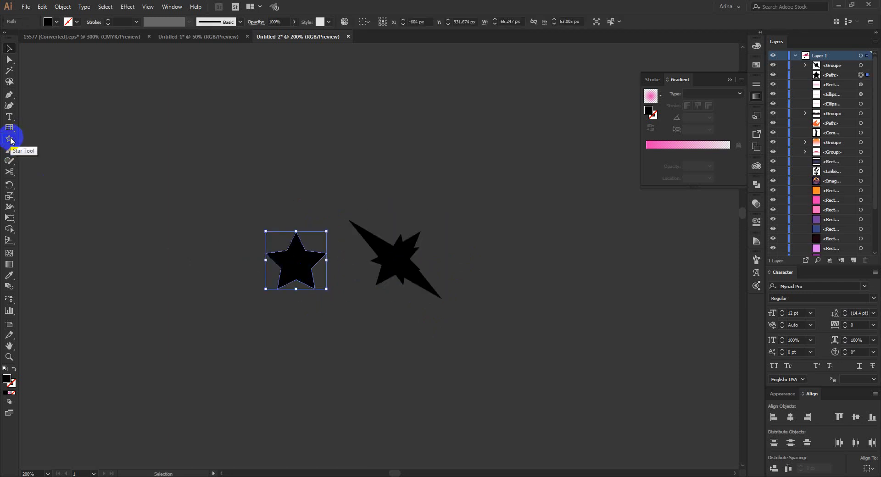
pyautogui.moveTo(11, 141); pyautogui.dragTo(47, 146)
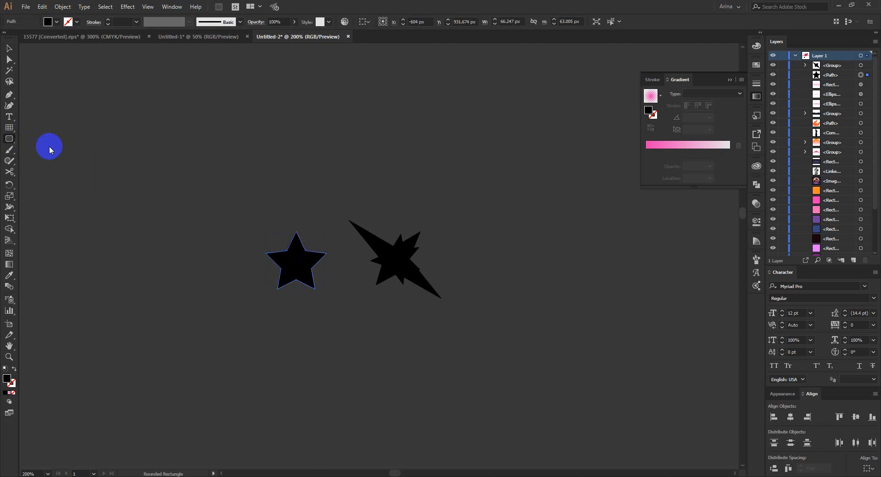
pyautogui.moveTo(143, 197)
pyautogui.mouseDown()
pyautogui.moveTo(148, 226)
pyautogui.moveTo(175, 210)
pyautogui.moveTo(148, 217)
pyautogui.moveTo(125, 193)
pyautogui.mouseUp()
pyautogui.press('v')
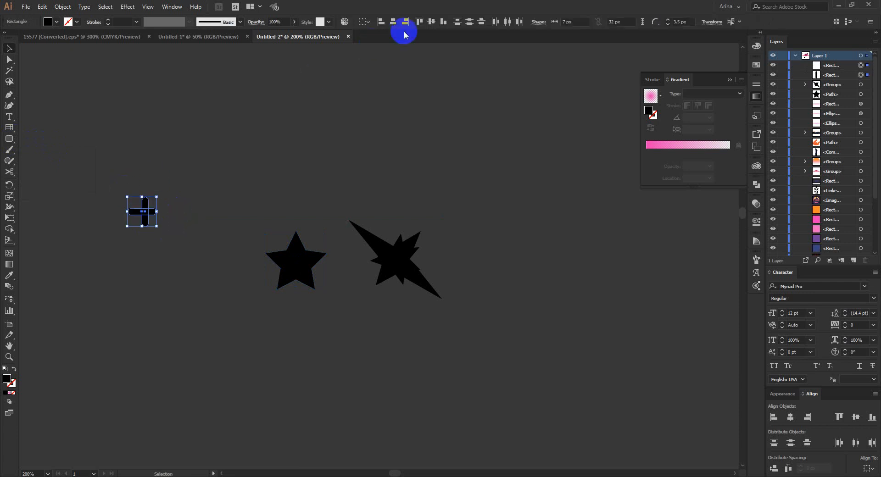
pyautogui.click(392, 22)
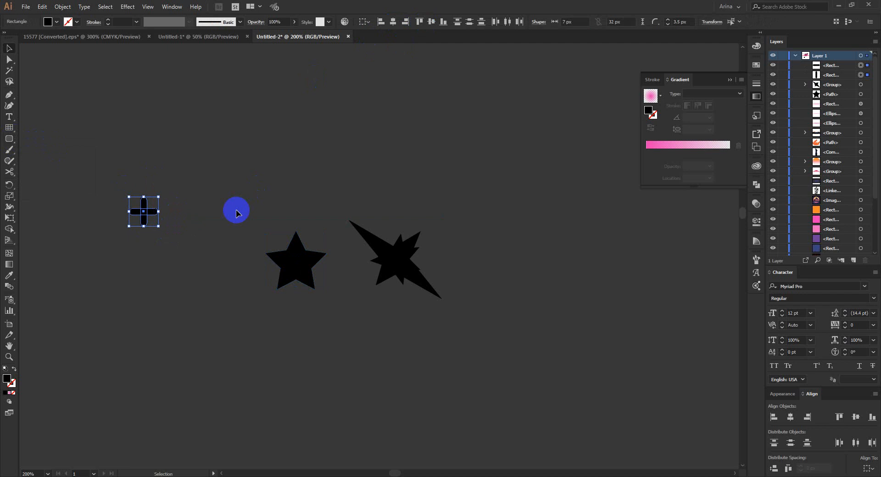
pyautogui.hotkey('ctrl', 'g')
# - Fill the plus sign, the five-pointed star and the sparkle shape with light grey
pyautogui.moveTo(105, 156); pyautogui.dragTo(450, 346)
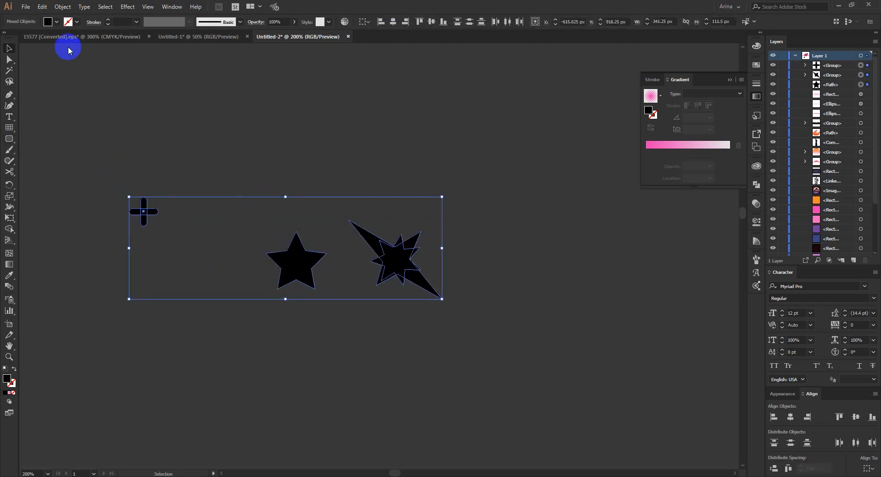
pyautogui.click(55, 21)
pyautogui.click(20, 37)
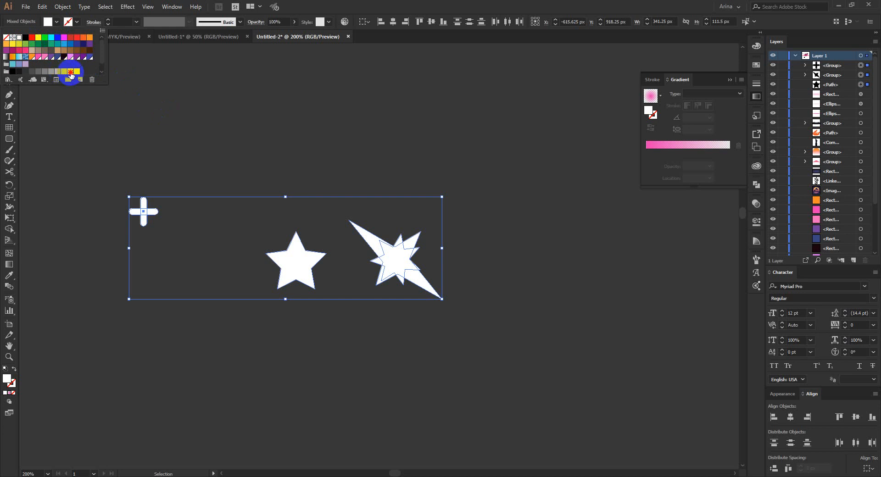
pyautogui.click(70, 72)
pyautogui.click(261, 159)
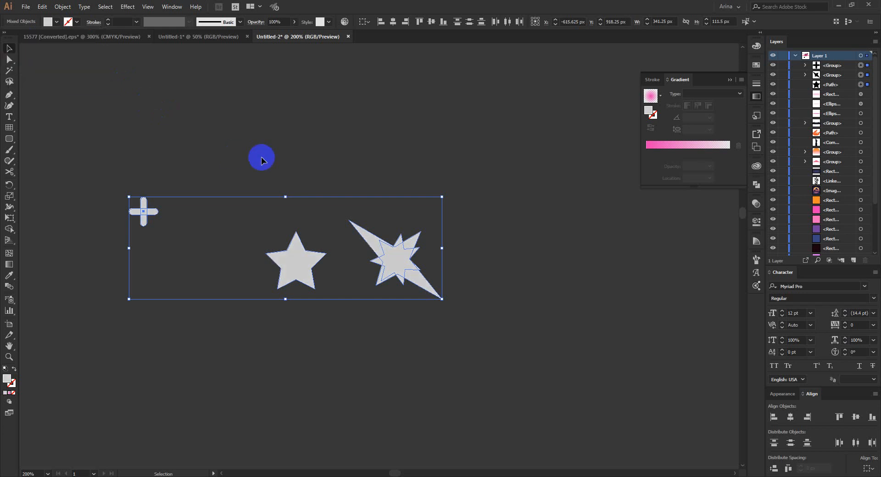
pyautogui.click(261, 156)
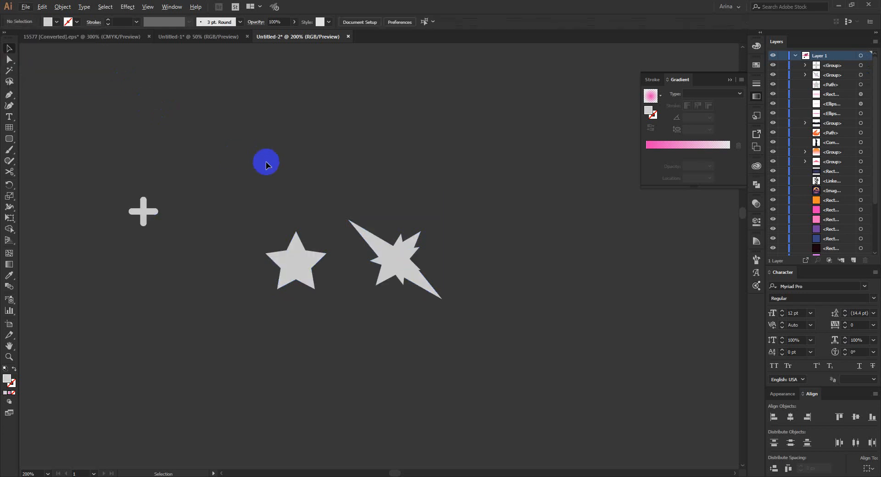
pyautogui.scroll(-7, 338, 238)
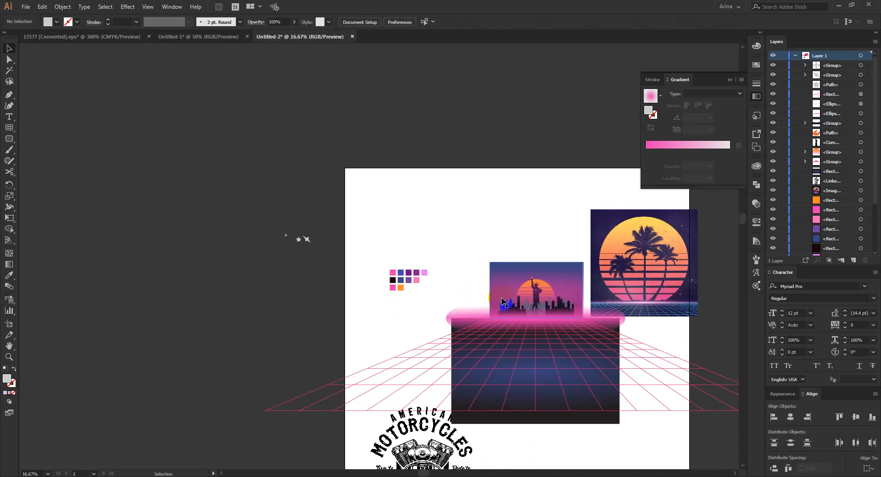
pyautogui.click(301, 239)
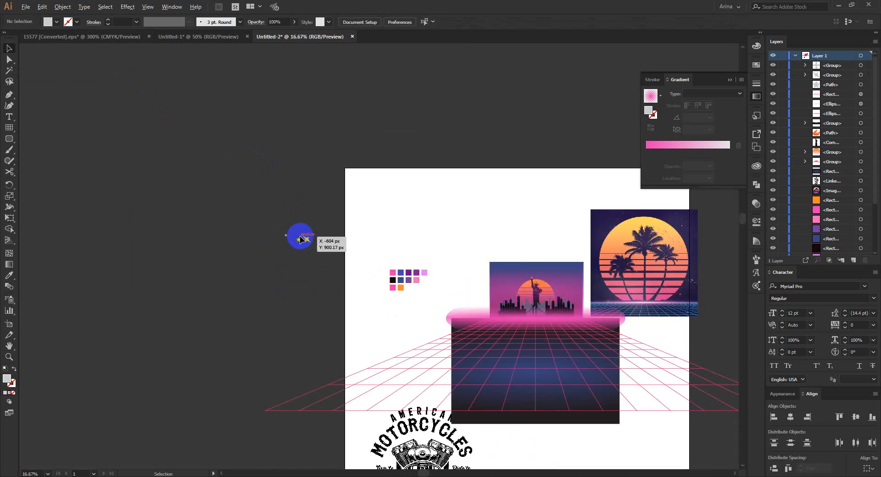
pyautogui.scroll(10, 301, 239)
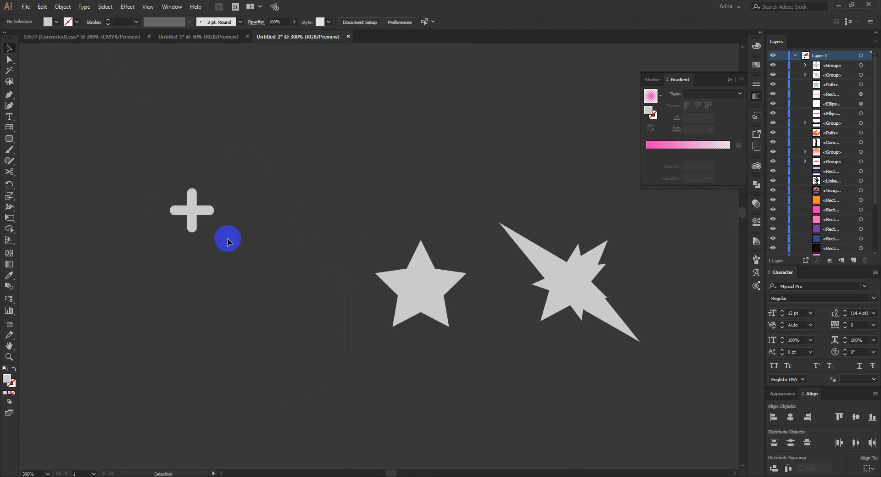
# - Shrink the five-pointed star to 8 px wide and scale down the plus sign and sparkle shape to small icons grouped close together
pyautogui.moveTo(472, 305); pyautogui.dragTo(326, 306)
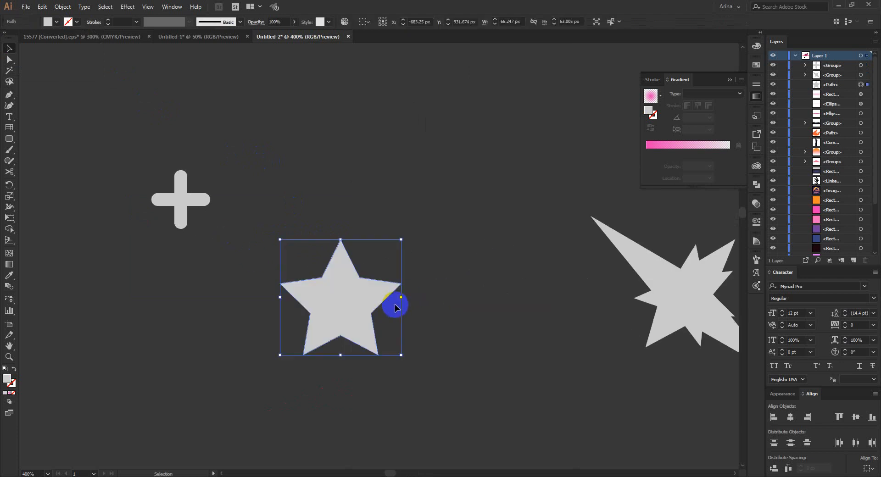
pyautogui.moveTo(400, 299); pyautogui.dragTo(357, 305)
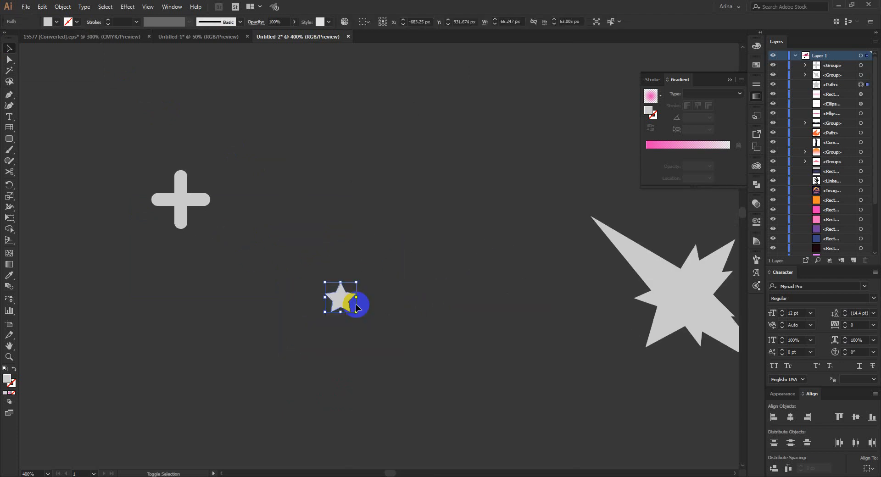
pyautogui.moveTo(207, 199); pyautogui.dragTo(277, 268)
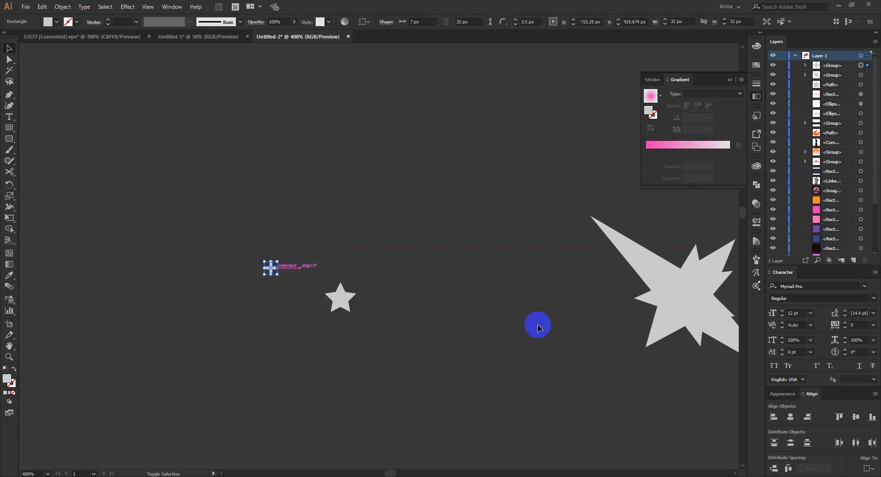
pyautogui.moveTo(642, 311); pyautogui.dragTo(369, 264)
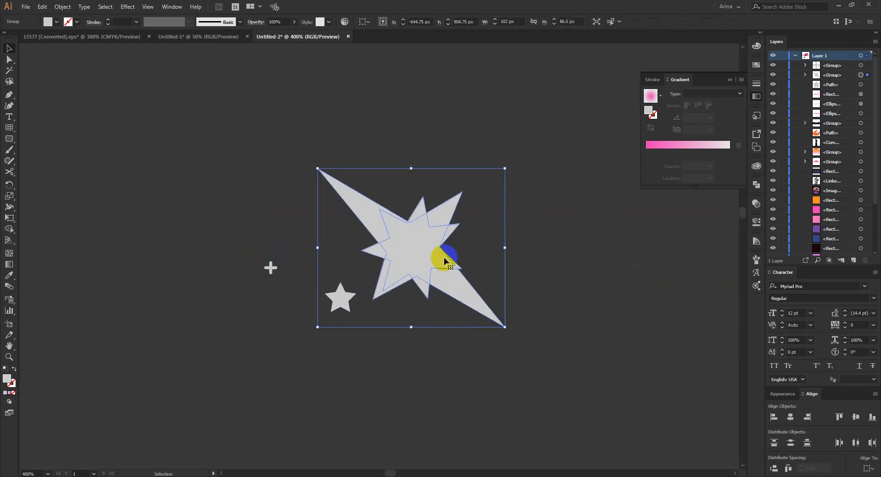
pyautogui.moveTo(504, 249); pyautogui.dragTo(429, 249)
pyautogui.click(357, 296)
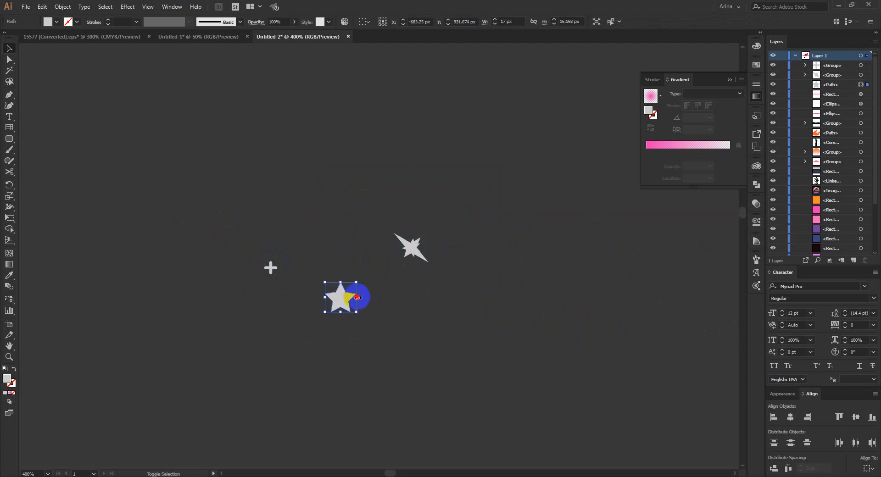
pyautogui.moveTo(357, 297); pyautogui.dragTo(327, 306)
# - Scatter copies into a loose cluster of four stars, five plus signs and two sparkles, with one plus enlarged and one sparkle rotated upright
pyautogui.scroll(2, 316, 280)
pyautogui.moveTo(510, 219); pyautogui.dragTo(257, 371)
pyautogui.keyDown('alt'); pyautogui.moveTo(225, 261); pyautogui.dragTo(263, 170); pyautogui.keyUp('alt')
pyautogui.moveTo(327, 305); pyautogui.dragTo(413, 311)
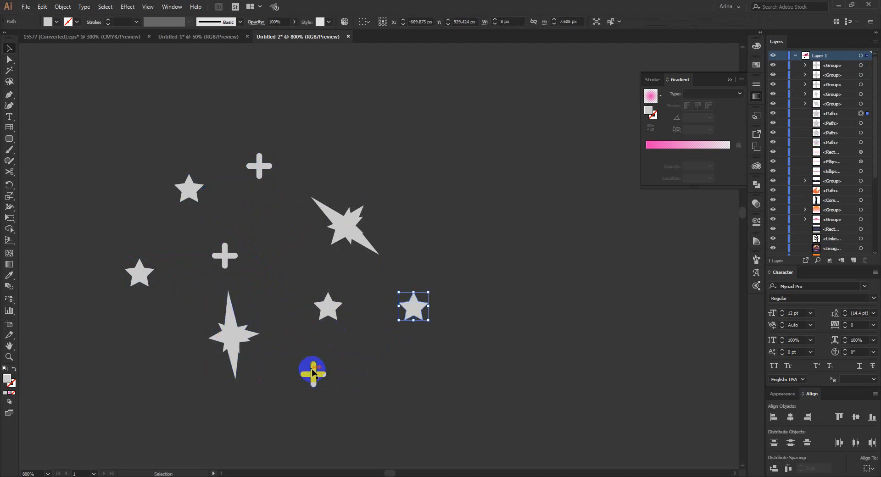
pyautogui.keyDown('alt'); pyautogui.moveTo(312, 373); pyautogui.dragTo(431, 200); pyautogui.keyUp('alt')
pyautogui.keyDown('alt'); pyautogui.moveTo(313, 380); pyautogui.dragTo(345, 143); pyautogui.keyUp('alt')
pyautogui.click(66, 116)
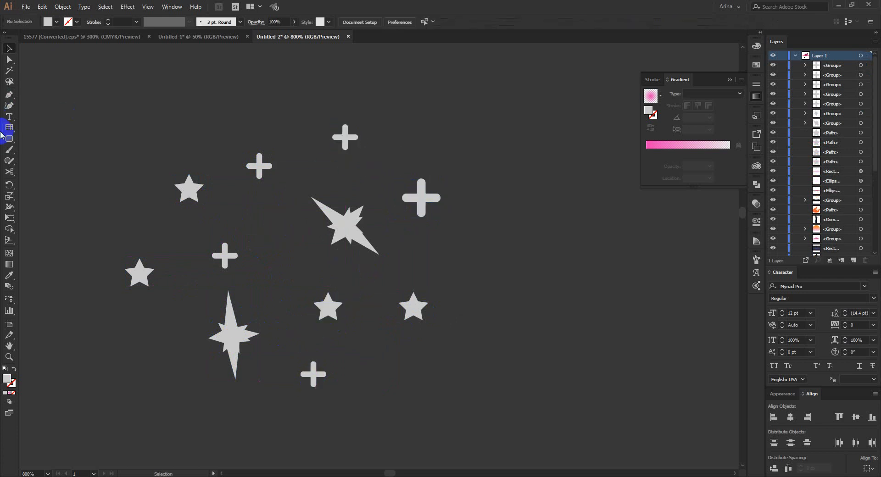
# - Draw a circle about 5.4 px wide with a light grey 1 pt outline and no fill, and scatter seven such rings among the stars
pyautogui.click(8, 140)
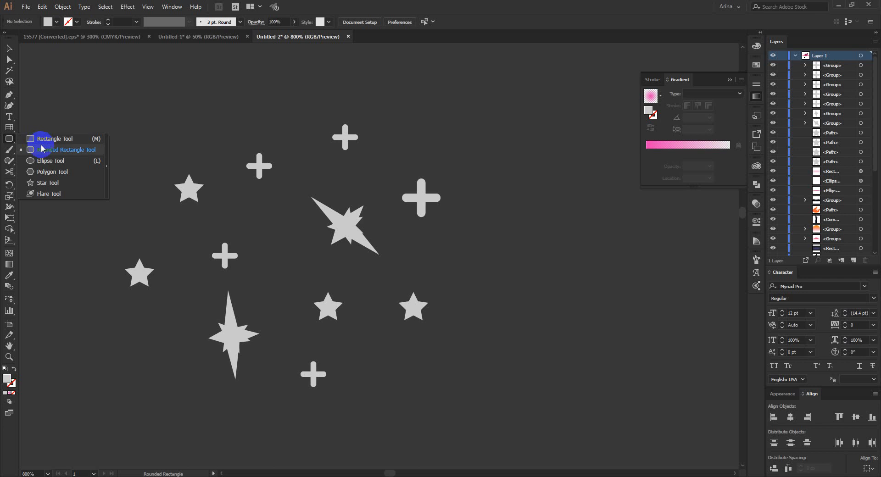
pyautogui.click(41, 159)
pyautogui.moveTo(251, 236); pyautogui.dragTo(272, 257)
pyautogui.press('v')
pyautogui.hotkey('shift', 'x')
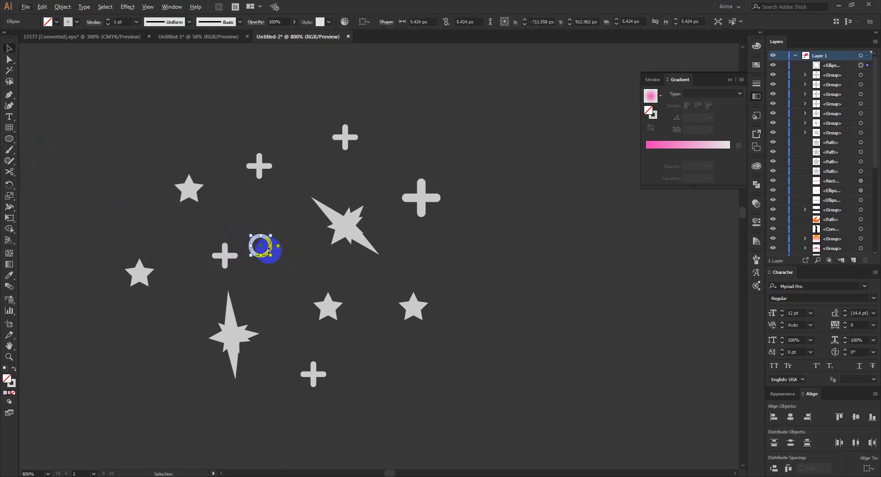
pyautogui.moveTo(269, 252); pyautogui.dragTo(442, 299)
pyautogui.moveTo(303, 313); pyautogui.dragTo(447, 121)
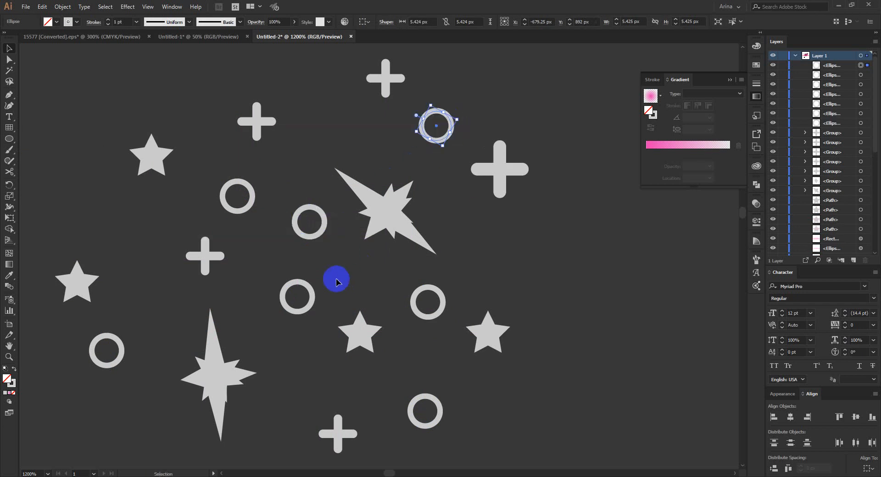
# - Group all the scattered stars, plus signs, sparkles and rings into one cluster
pyautogui.scroll(-3, 337, 281)
pyautogui.click(231, 157)
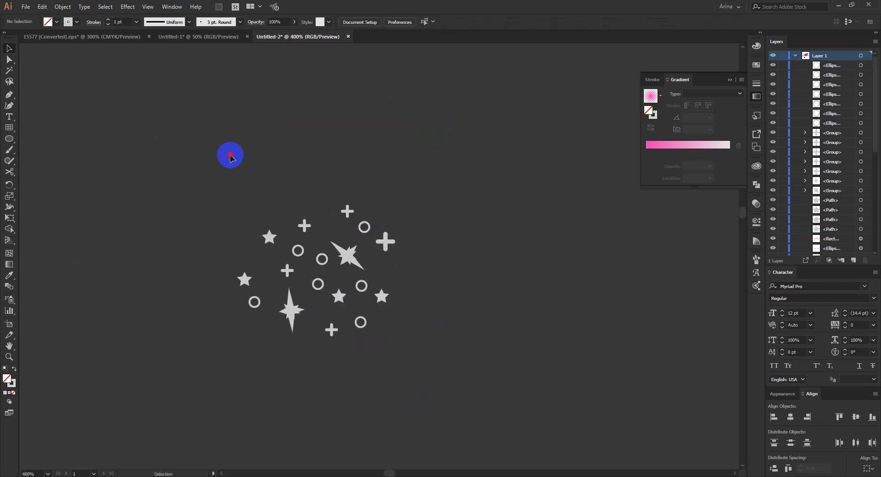
pyautogui.scroll(-1, 188, 166)
pyautogui.moveTo(163, 136); pyautogui.dragTo(455, 372)
pyautogui.hotkey('ctrl', 'g')
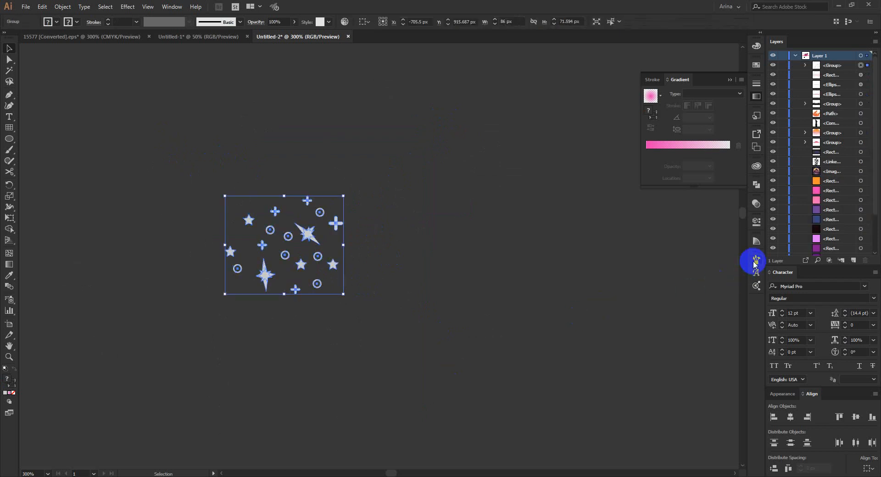
# - Create a new scatter brush from the grouped star cluster
pyautogui.click(419, 283)
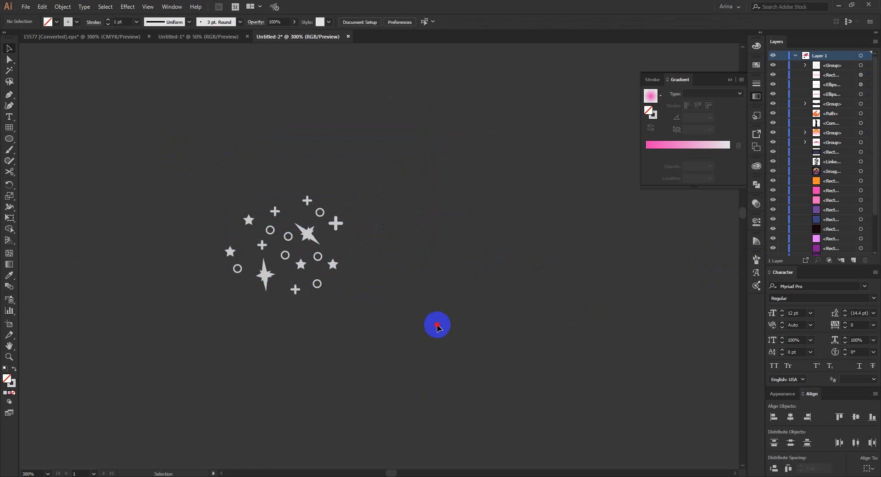
pyautogui.moveTo(436, 324); pyautogui.dragTo(165, 140)
pyautogui.click(761, 262)
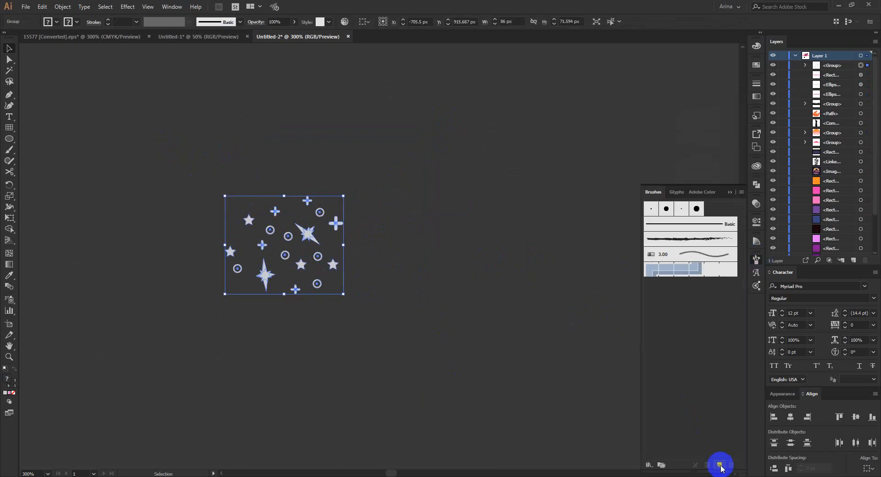
pyautogui.click(720, 465)
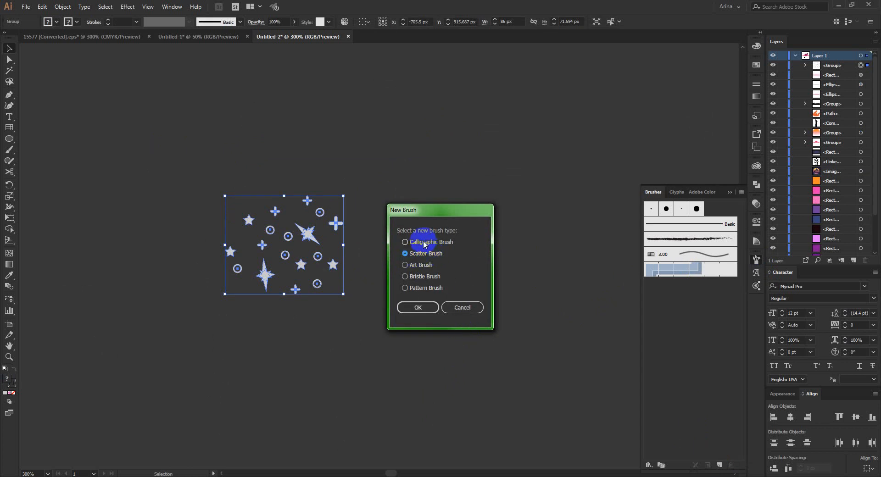
pyautogui.click(417, 307)
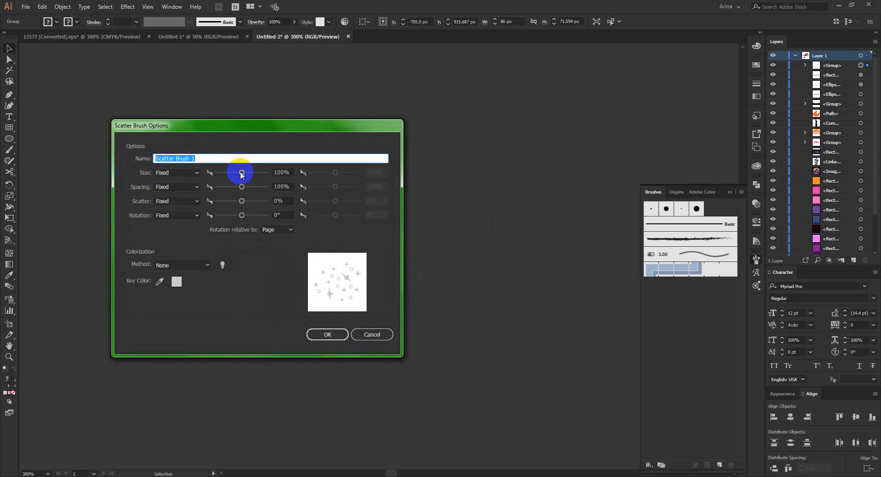
# - Set the scatter brush's size, spacing, scatter and rotation to Random and save the brush
pyautogui.click(173, 173)
pyautogui.click(177, 193)
pyautogui.click(174, 193)
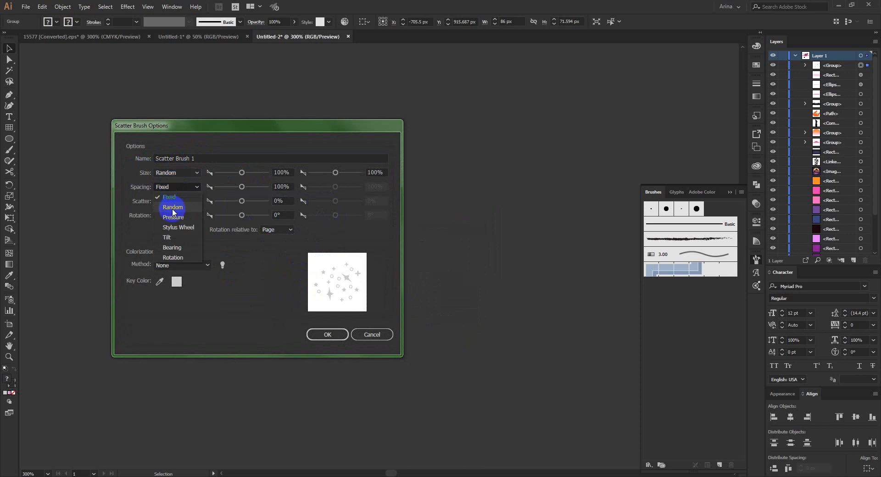
pyautogui.click(173, 207)
pyautogui.click(173, 205)
pyautogui.click(172, 221)
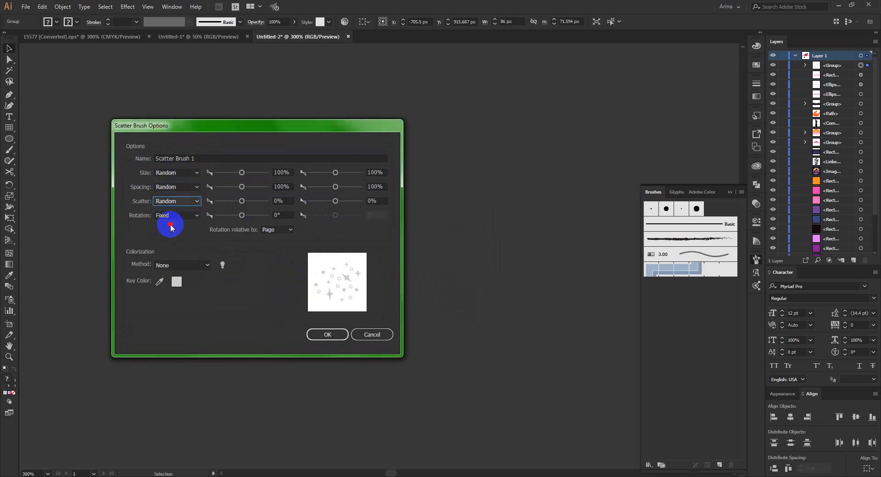
pyautogui.click(171, 215)
pyautogui.click(173, 235)
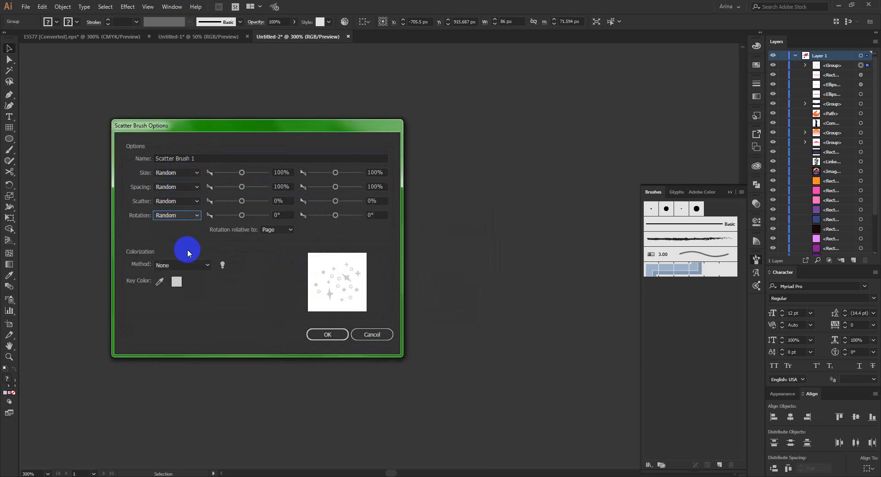
pyautogui.click(315, 335)
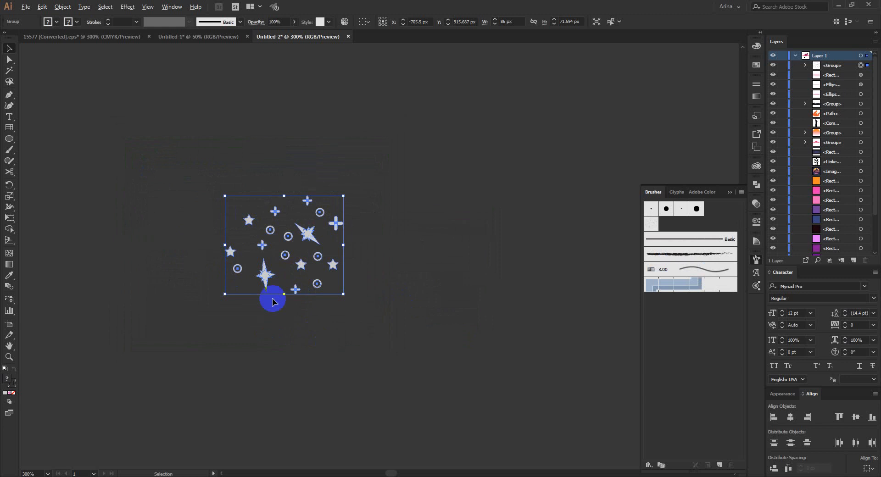
# - Try painting a winding stroke of stars in the sky beside the statue with the new scatter brush, and undo it
pyautogui.scroll(-4, 222, 269)
pyautogui.scroll(-4, 193, 249)
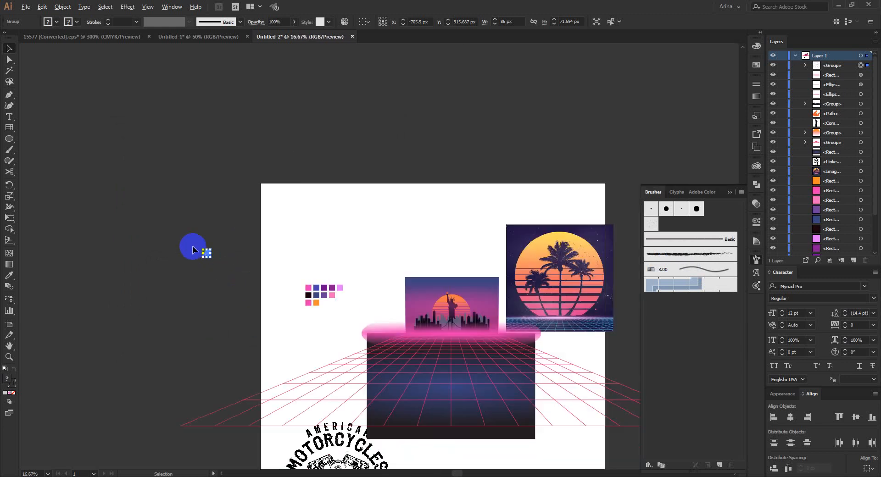
pyautogui.scroll(4, 505, 315)
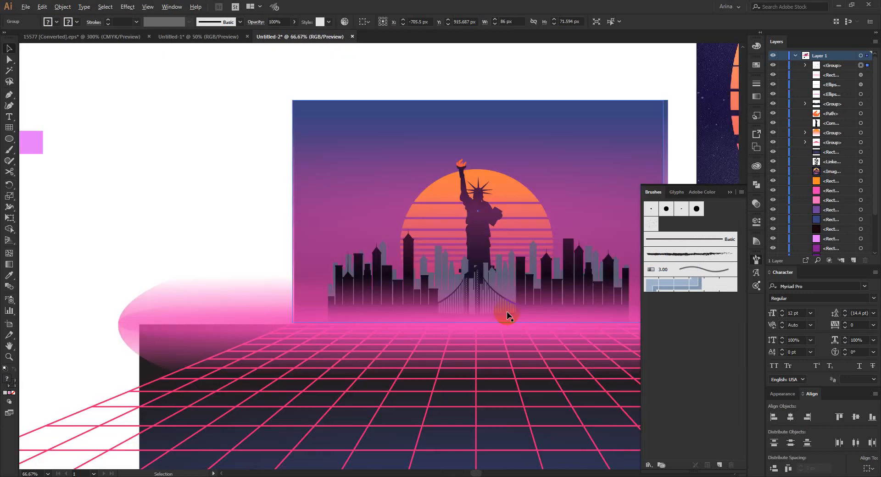
pyautogui.moveTo(498, 282); pyautogui.dragTo(407, 335)
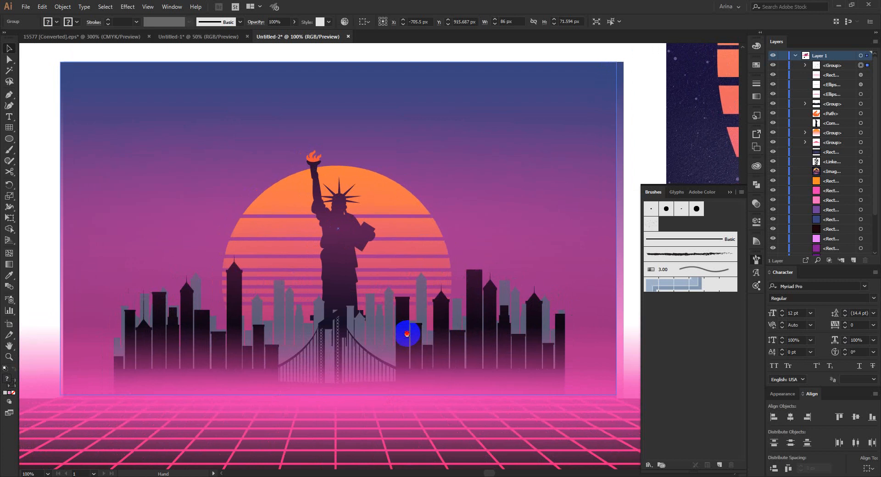
pyautogui.click(9, 150)
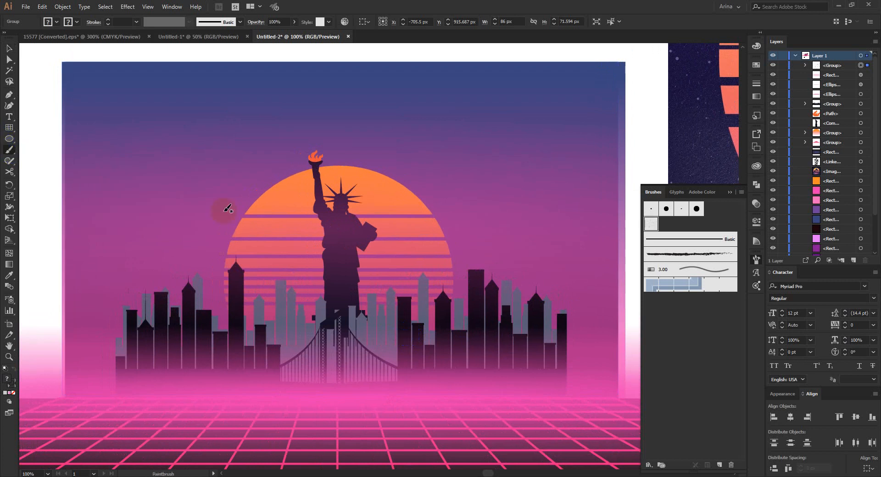
pyautogui.click(651, 225)
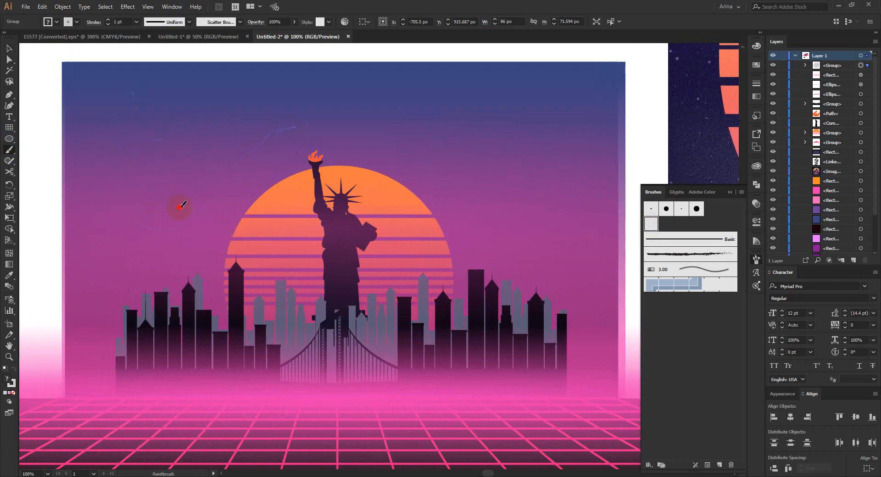
pyautogui.moveTo(123, 277); pyautogui.dragTo(124, 277)
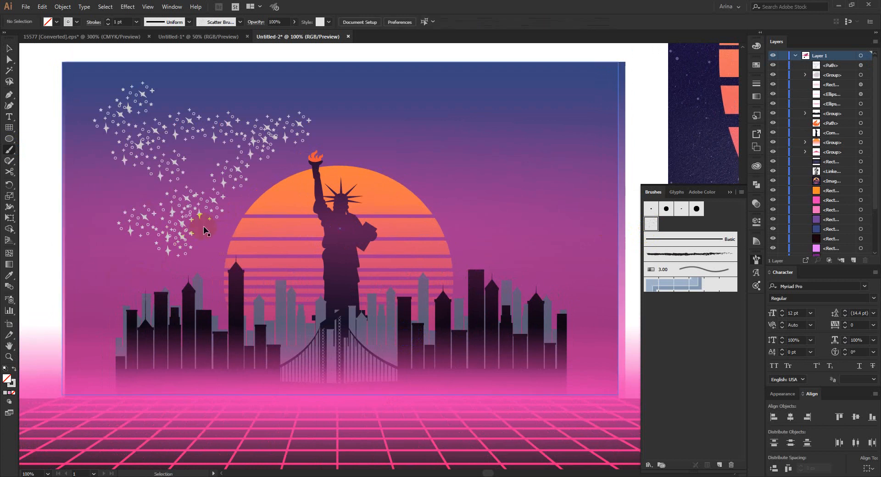
pyautogui.hotkey('ctrl', 'z')
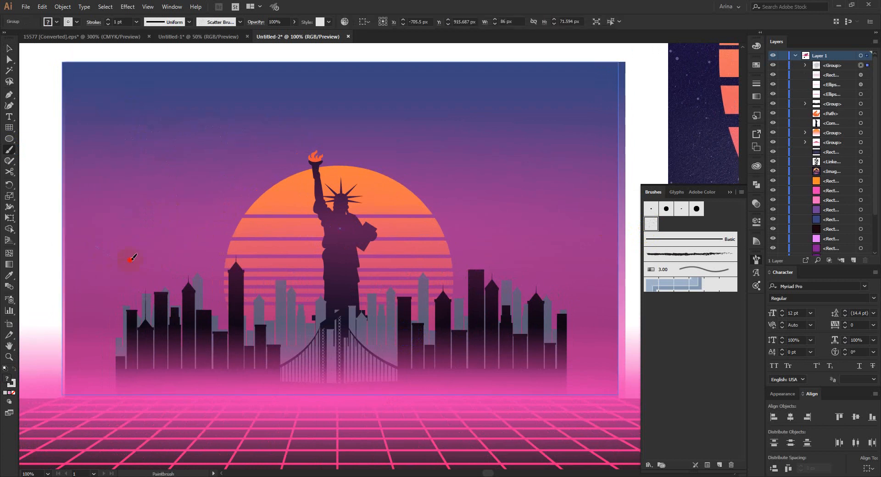
# - Paint a star trail arching over the statue with the scatter brush and set its stroke weight to 0.5 pt
pyautogui.moveTo(551, 238); pyautogui.dragTo(551, 237)
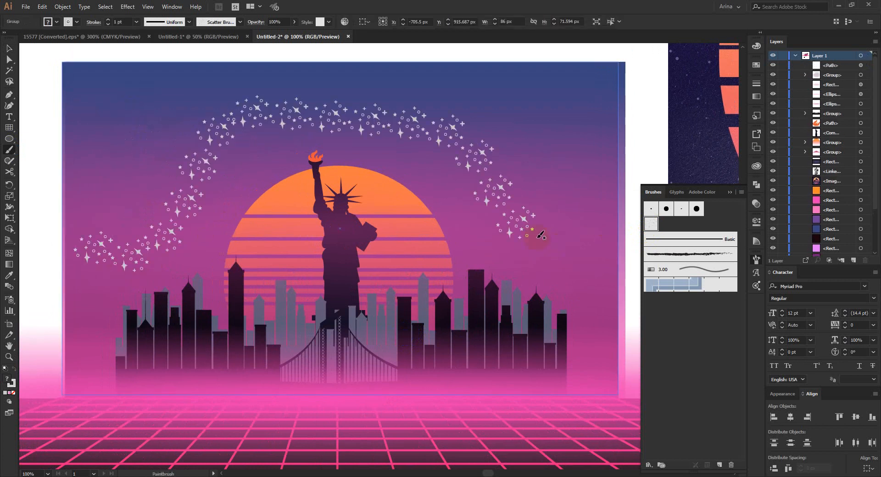
pyautogui.click(119, 22)
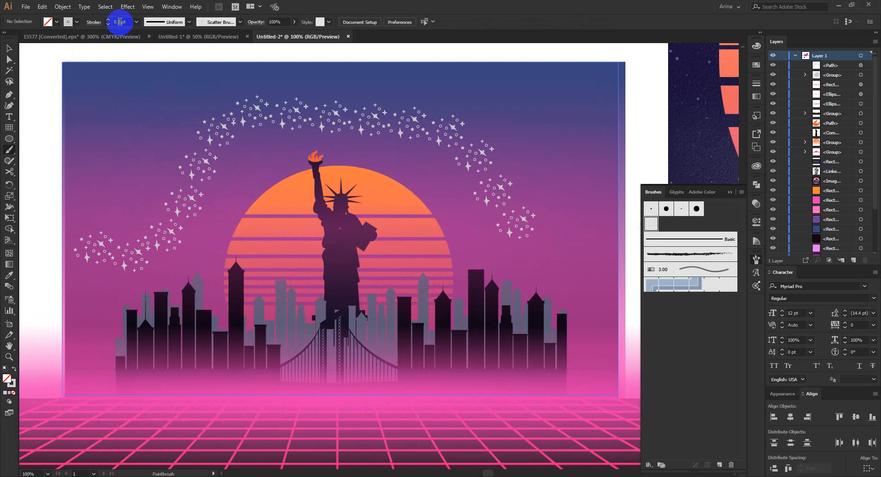
pyautogui.press('v')
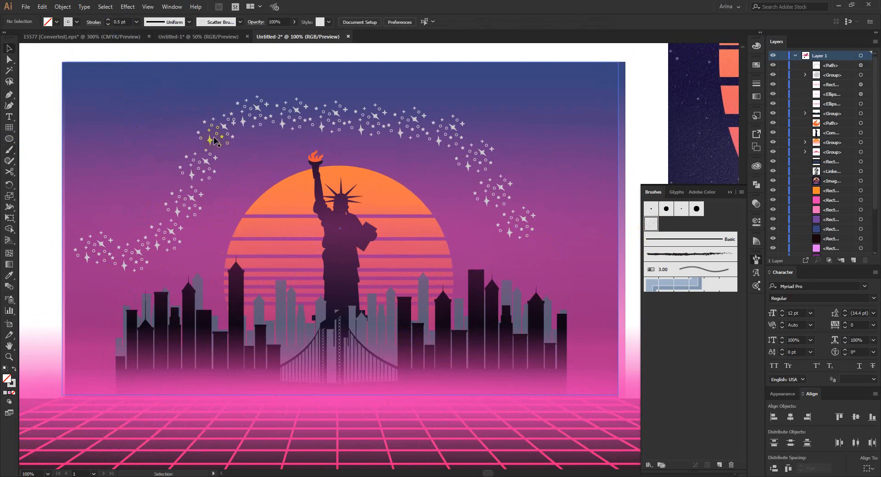
pyautogui.click(210, 131)
pyautogui.click(115, 21)
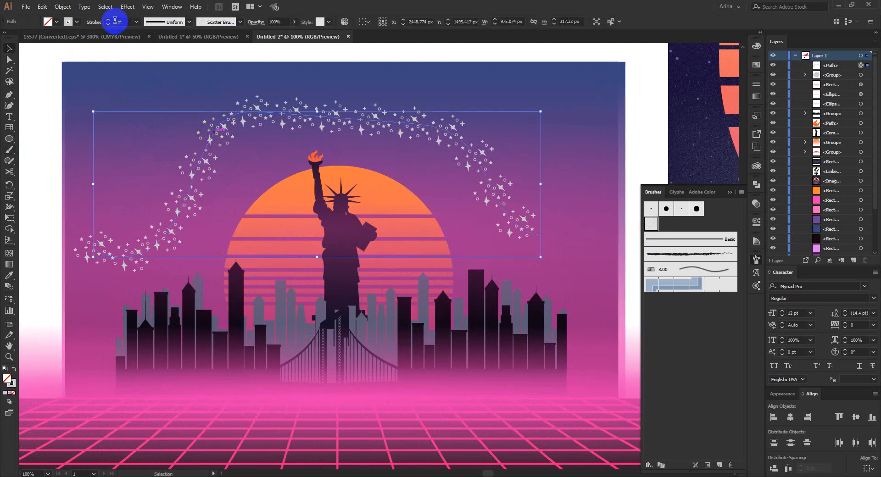
pyautogui.write('0.75')
pyautogui.press('Return')
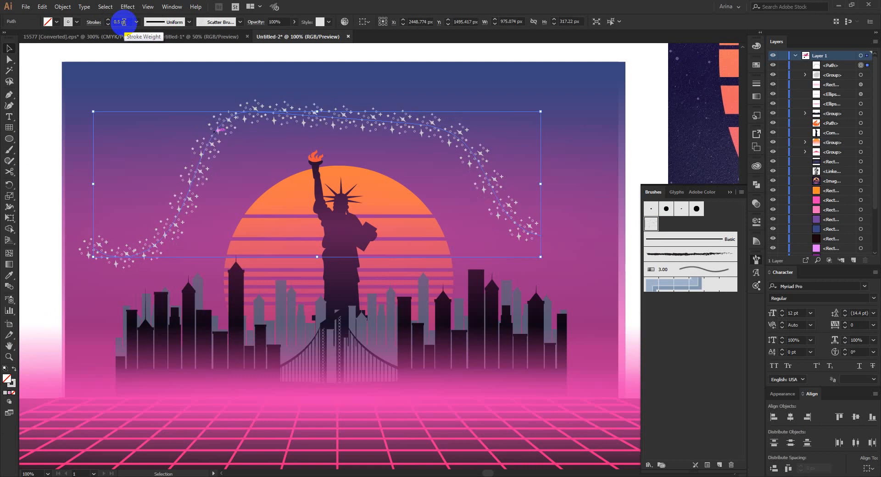
pyautogui.click(325, 51)
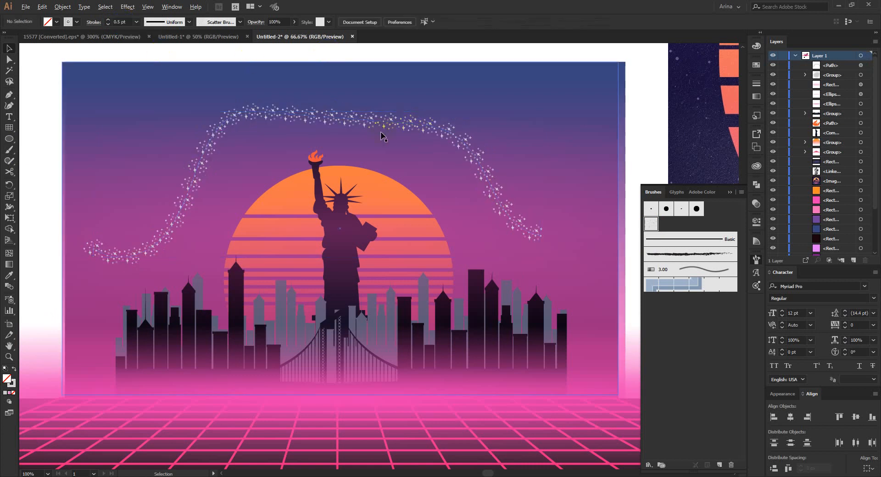
# - Delete the star trail painted above the statue
pyautogui.scroll(-1, 381, 135)
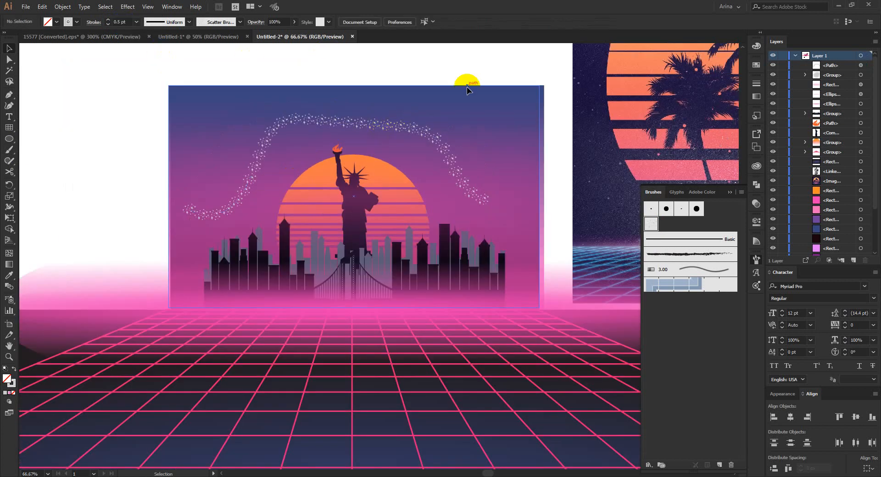
pyautogui.click(462, 185)
pyautogui.press('Delete')
pyautogui.scroll(-2, 505, 215)
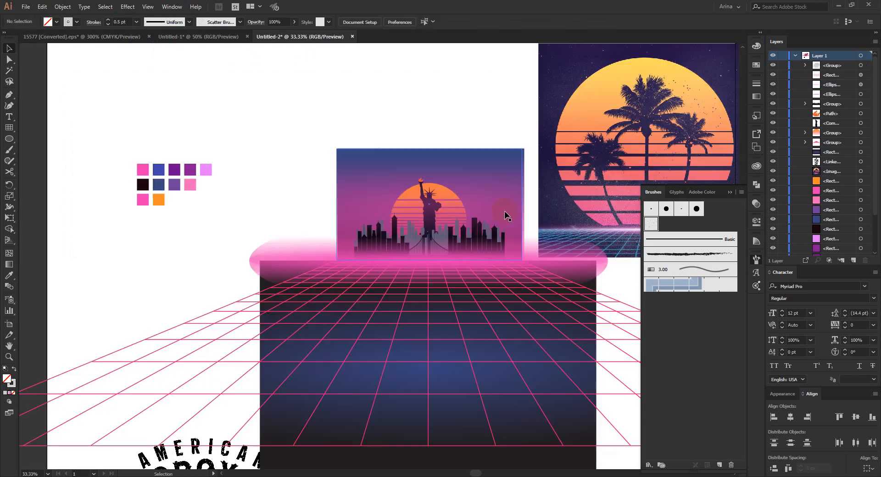
# - Try moving the cluttered star group beside the artboard further down and to the right
pyautogui.scroll(-2, 505, 215)
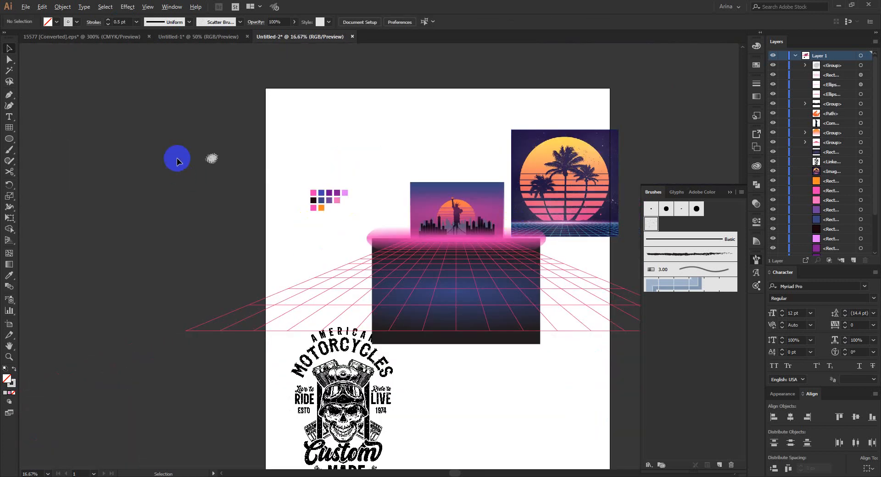
pyautogui.scroll(3, 221, 163)
pyautogui.scroll(2, 256, 140)
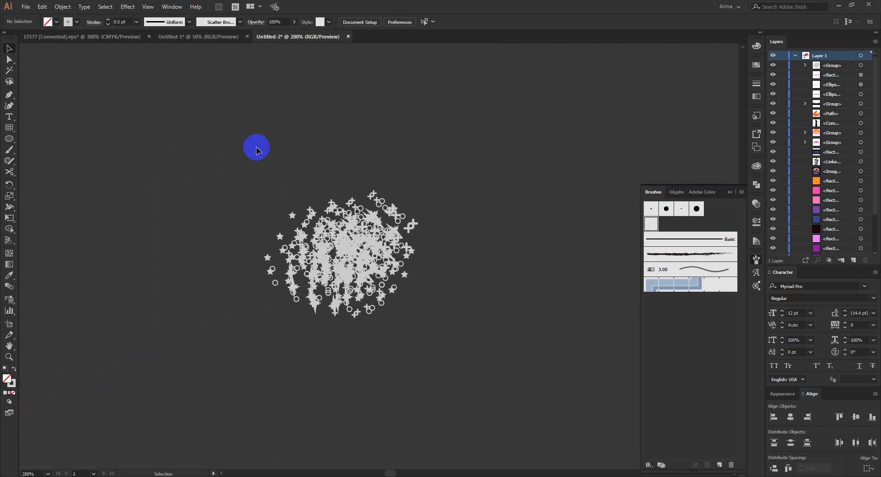
pyautogui.scroll(2, 353, 252)
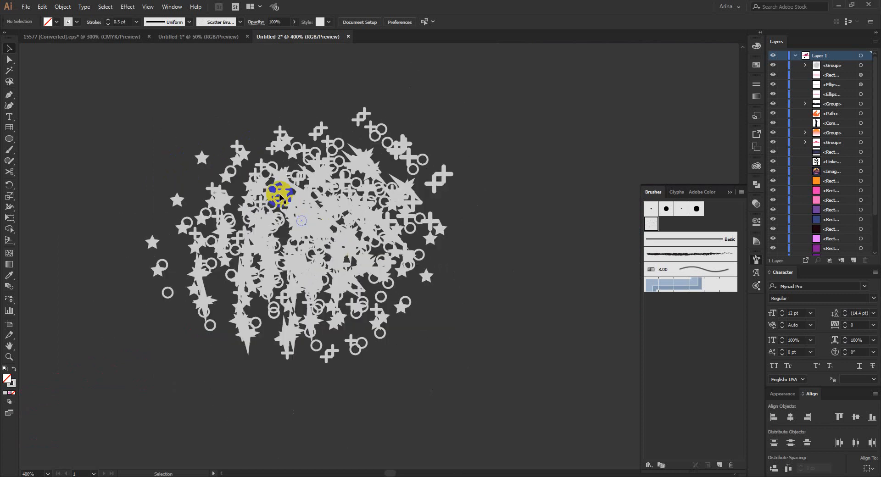
pyautogui.click(280, 196)
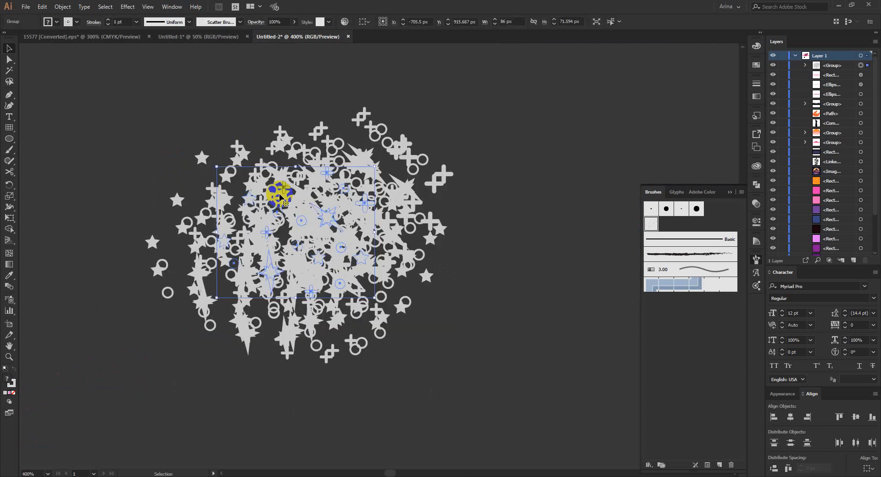
pyautogui.scroll(-1, 280, 196)
pyautogui.moveTo(275, 198)
pyautogui.mouseDown()
pyautogui.moveTo(484, 311)
pyautogui.moveTo(457, 204)
pyautogui.mouseUp()
pyautogui.press('a')
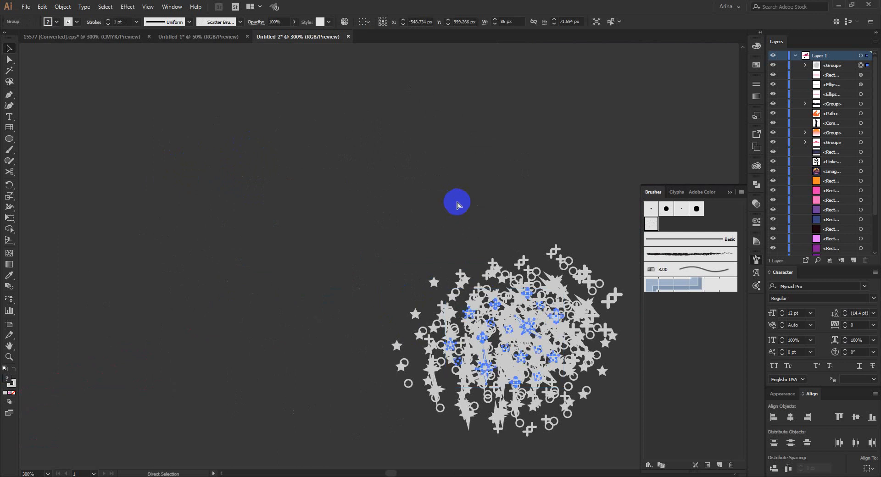
# - Undo the star group's move and the earlier brush edits until the scatter brush is removed from the group
pyautogui.hotkey('ctrl', 'z')
pyautogui.hotkey('ctrl', 'z')
pyautogui.hotkey('ctrl', 'z')
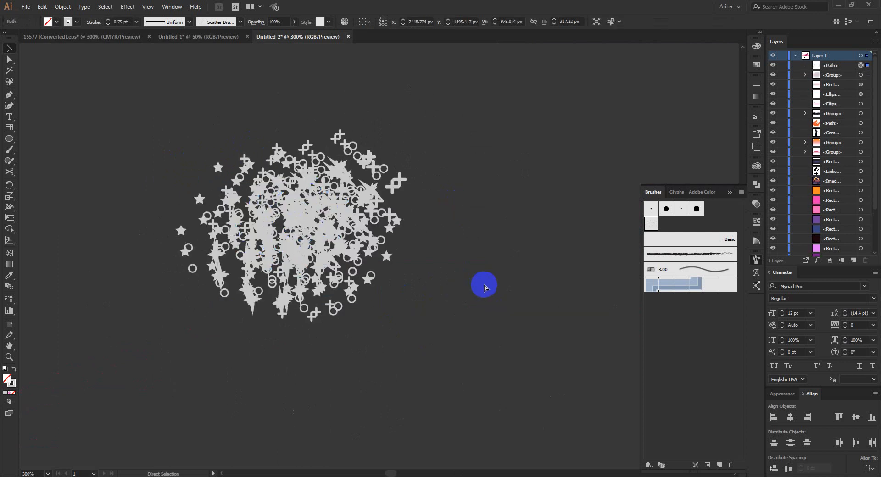
pyautogui.click(486, 287)
pyautogui.hotkey('ctrl', 'z')
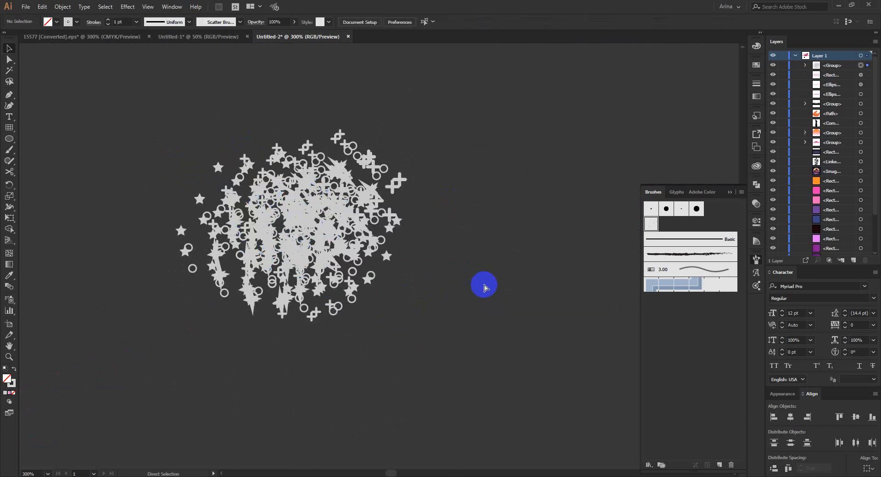
# - Scale the star group beside the artboard down to about 51 × 43 px
pyautogui.click(370, 291)
pyautogui.moveTo(399, 309); pyautogui.dragTo(163, 118)
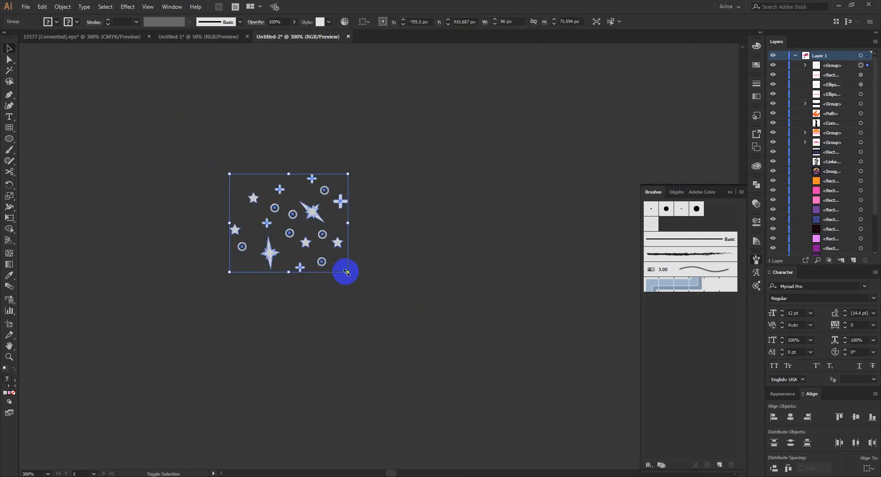
pyautogui.moveTo(348, 271); pyautogui.dragTo(300, 237)
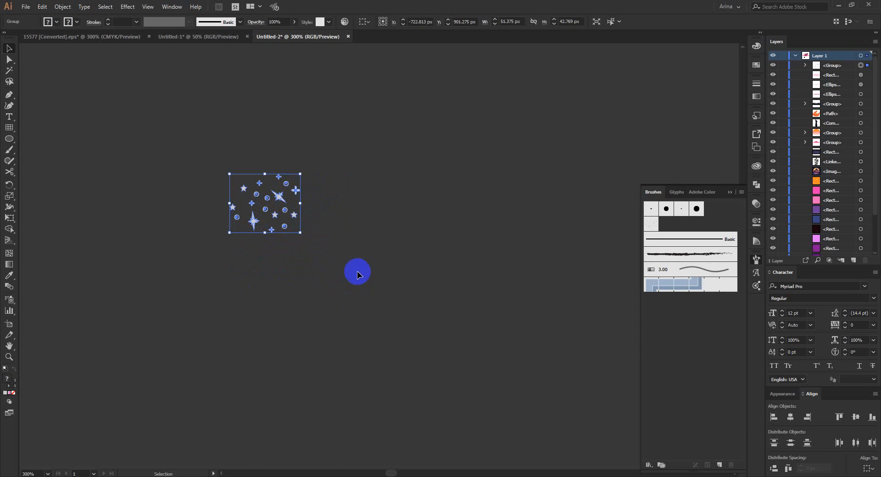
# - Save the star group as a dynamic Movie Clip symbol named New Symbol and select it in the symbol library
pyautogui.click(172, 7)
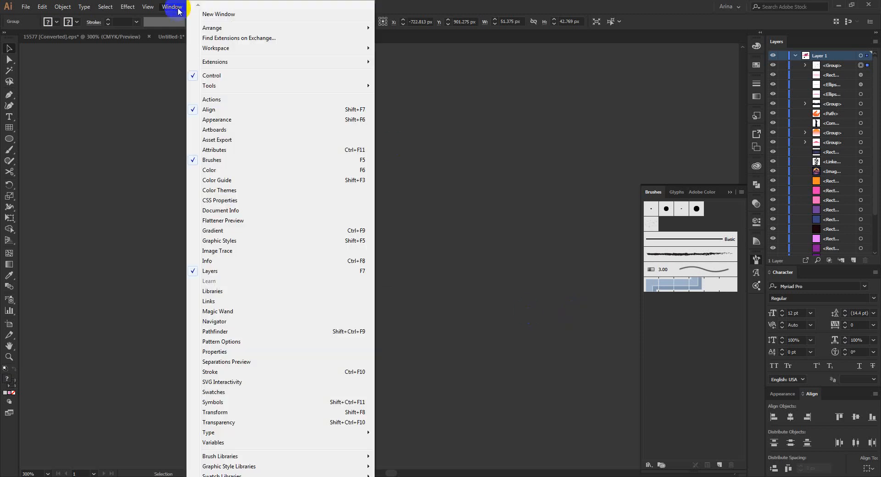
pyautogui.click(232, 402)
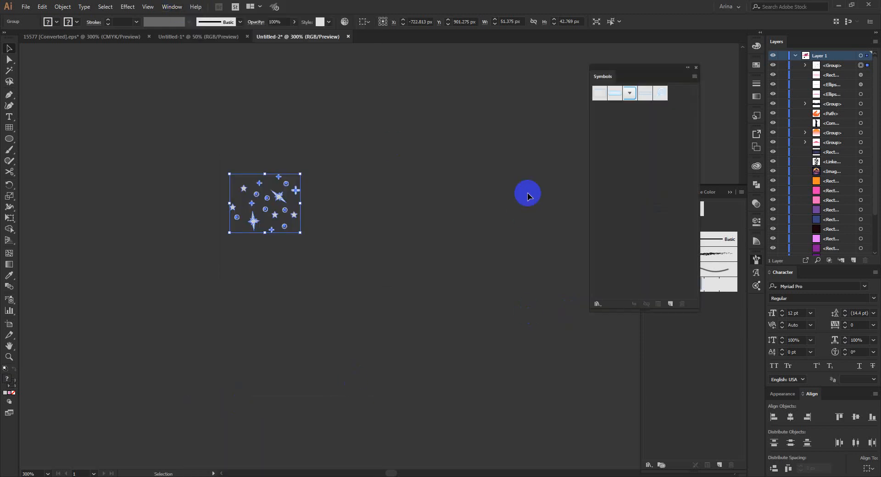
pyautogui.click(670, 305)
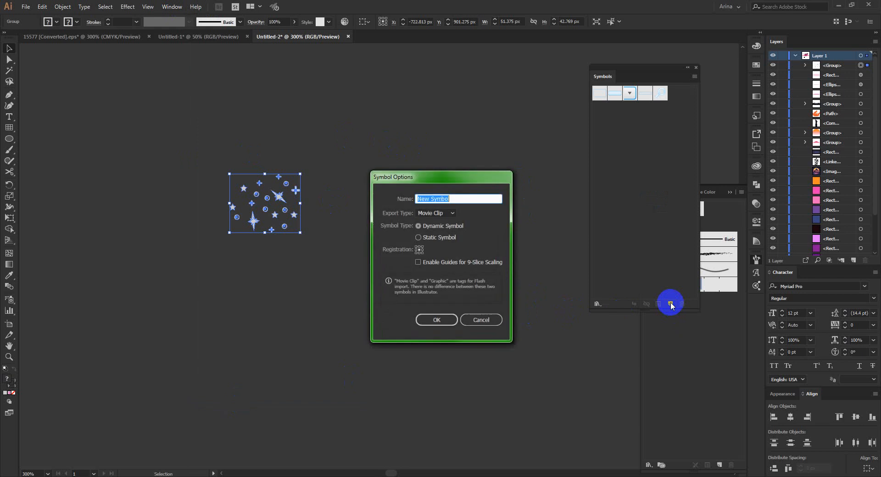
pyautogui.click(447, 321)
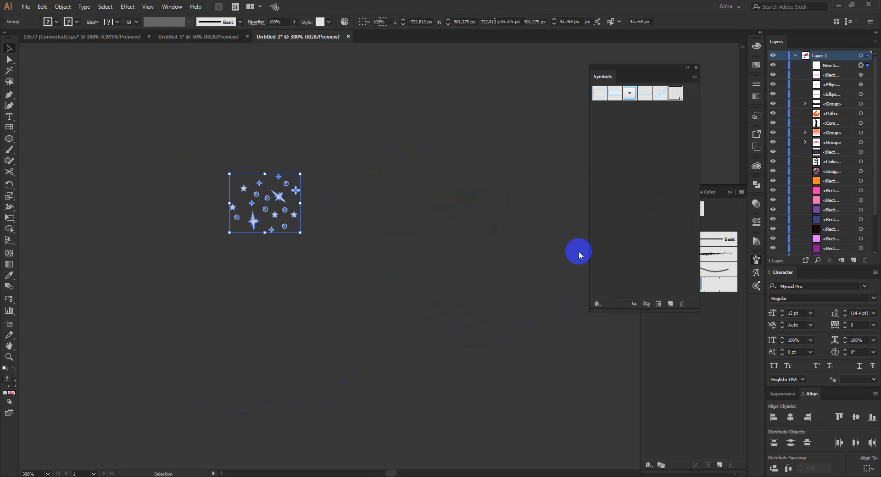
pyautogui.click(673, 95)
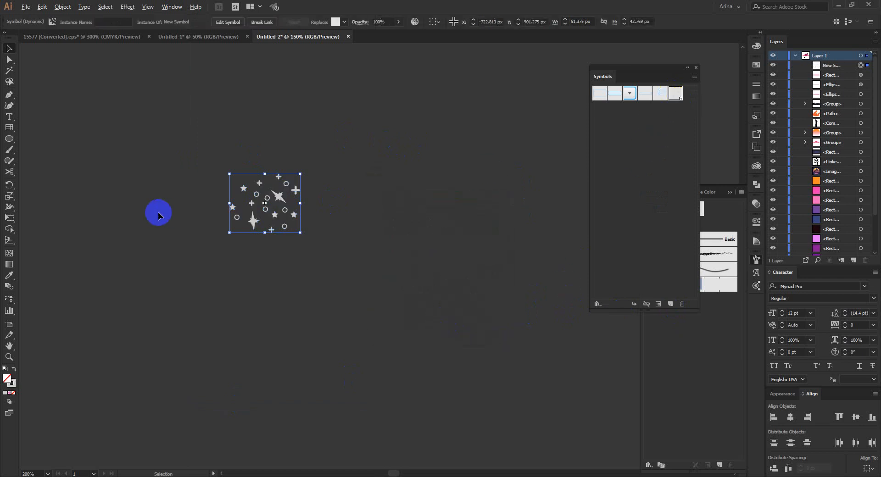
# - Add a new layer above Layer 1
pyautogui.scroll(-4, 158, 212)
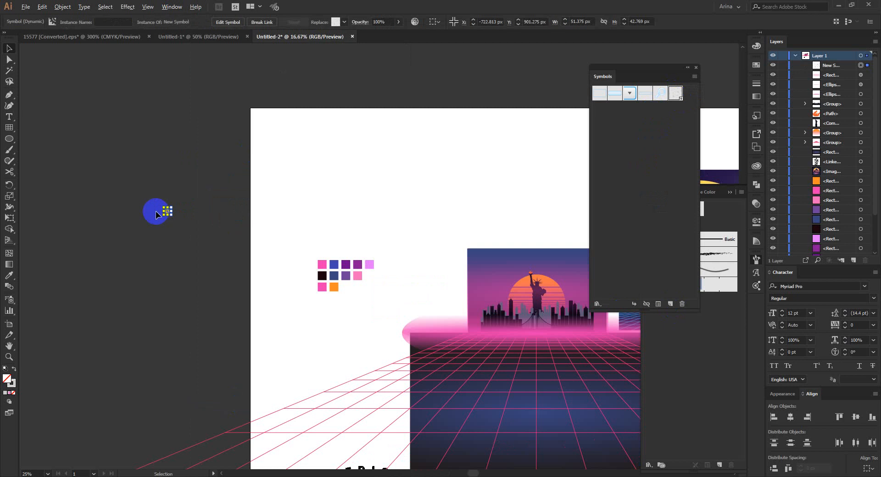
pyautogui.scroll(1, 419, 270)
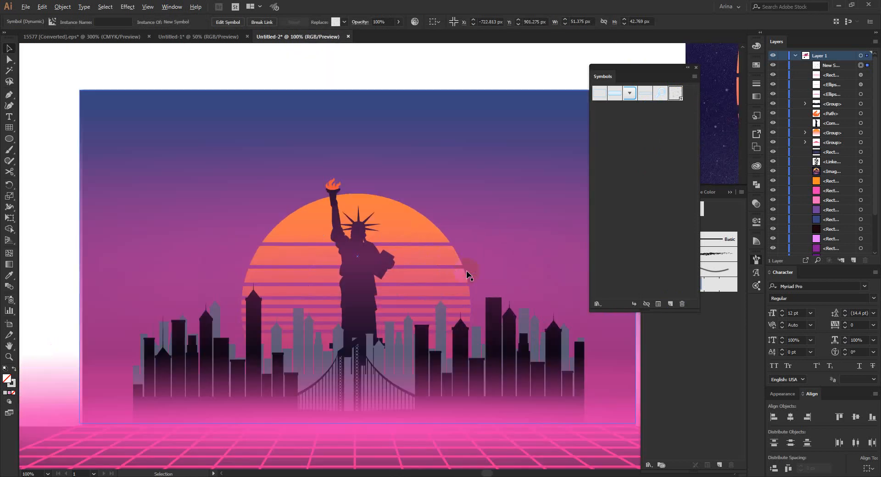
pyautogui.moveTo(508, 287); pyautogui.dragTo(459, 256)
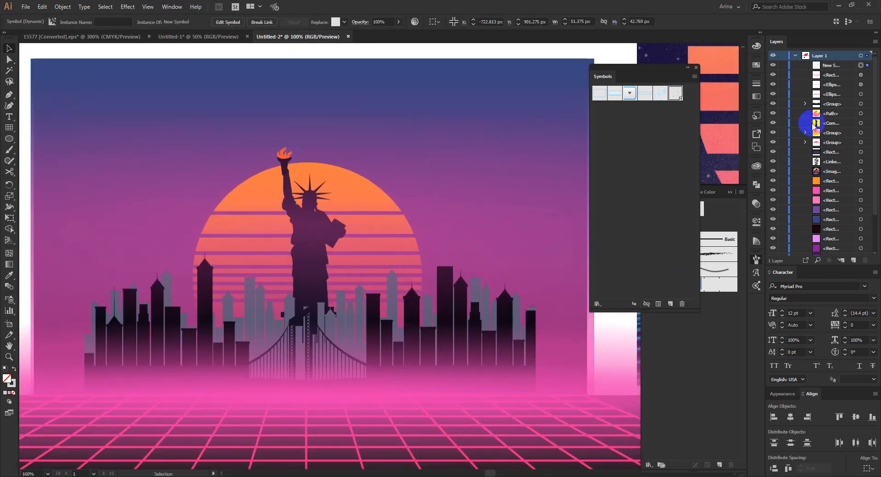
pyautogui.click(795, 56)
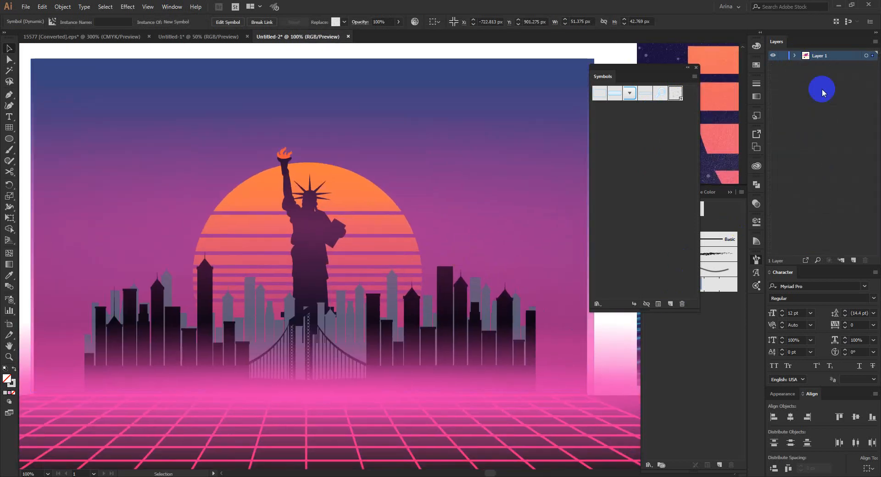
pyautogui.click(853, 261)
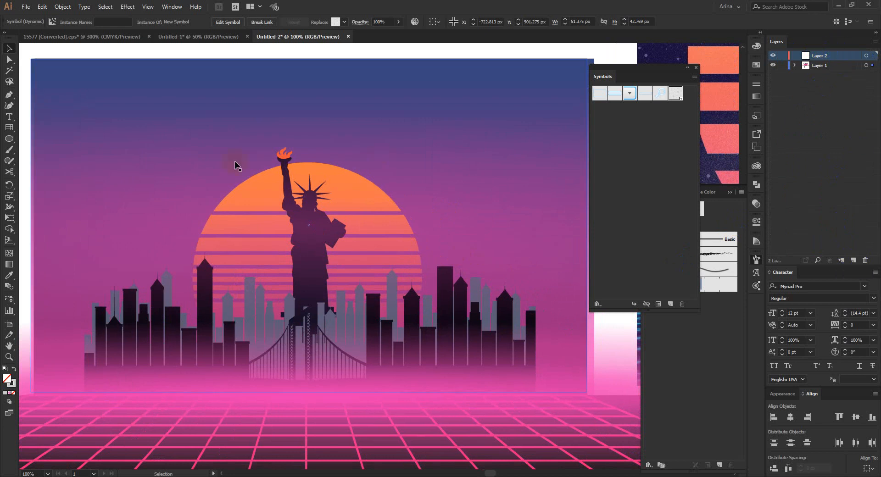
# - Try adding the star symbol to the sky beside the statue with the Symbol Sprayer, and delete the symbol set
pyautogui.click(10, 301)
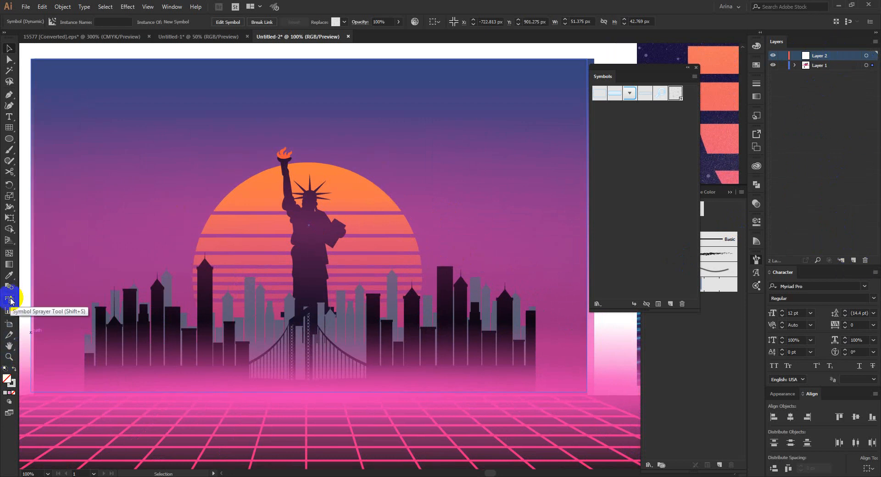
pyautogui.click(143, 181)
pyautogui.scroll(-1, 389, 255)
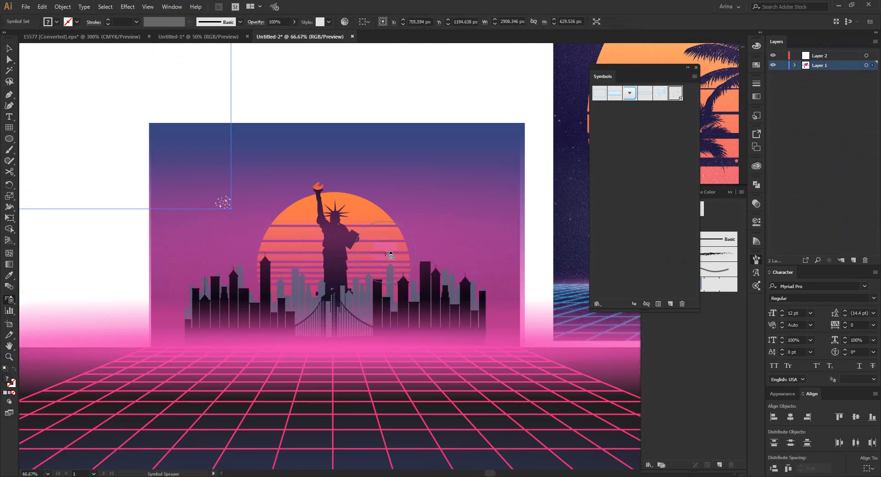
pyautogui.scroll(-1, 389, 256)
pyautogui.scroll(1, 362, 255)
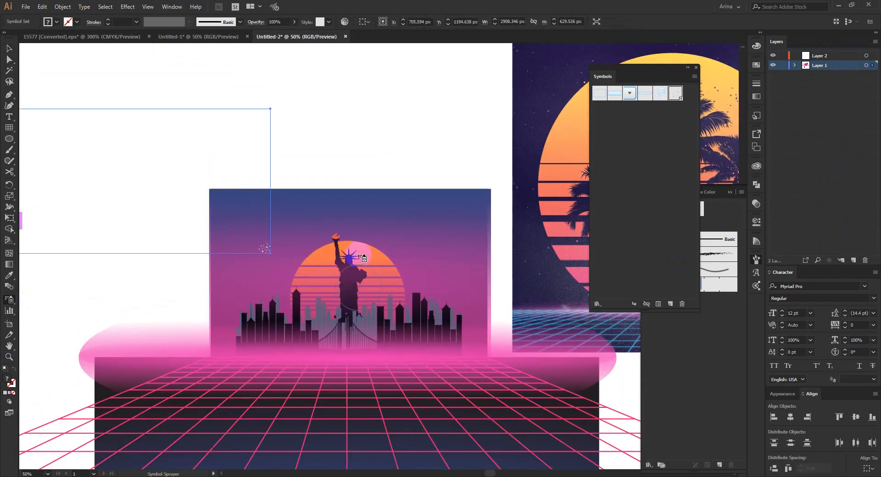
pyautogui.press('Delete')
# - Place one star symbol in the sky beside the torch, try spraying more below it, and undo the extra spray
pyautogui.click(266, 230)
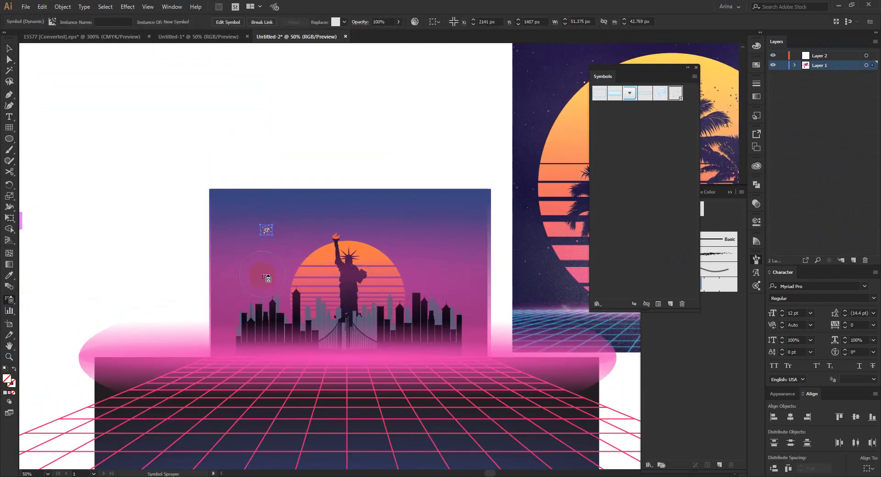
pyautogui.moveTo(257, 273); pyautogui.dragTo(264, 260)
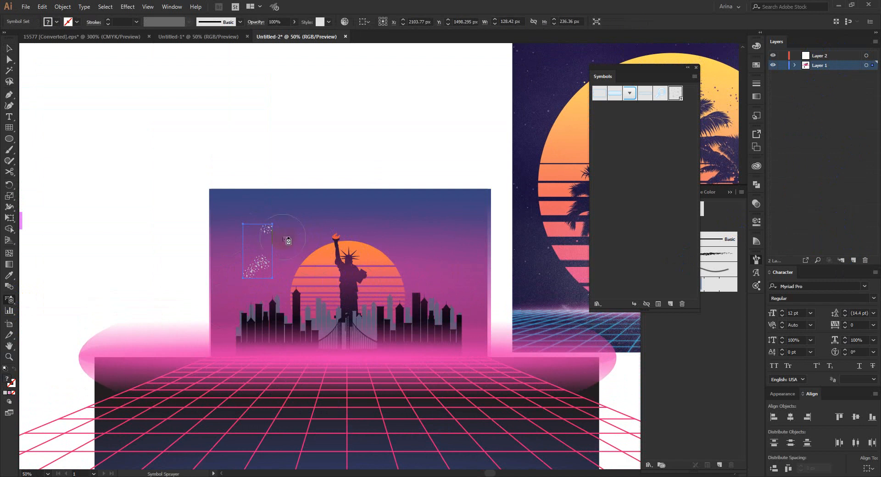
pyautogui.hotkey('ctrl', 'z')
# - Enlarge the star symbol beside the torch to about 116 × 97 px and set its opacity to 60%
pyautogui.scroll(2, 273, 238)
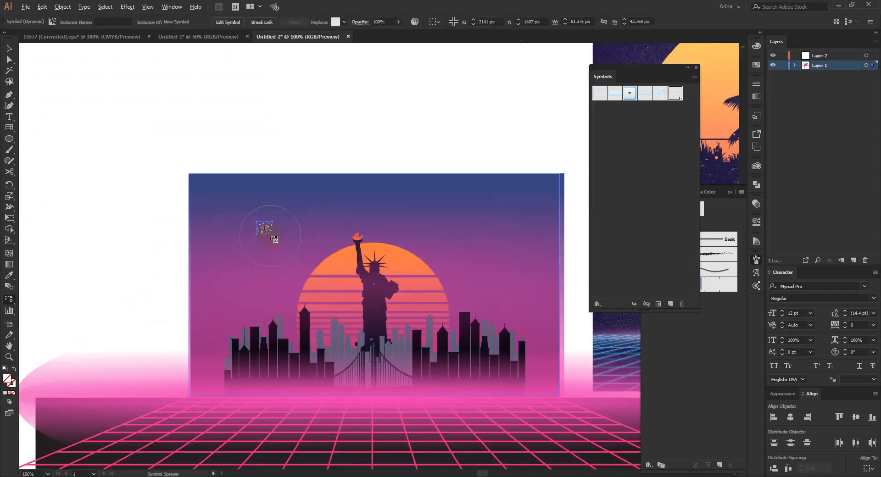
pyautogui.press('v')
pyautogui.moveTo(274, 235); pyautogui.dragTo(288, 246)
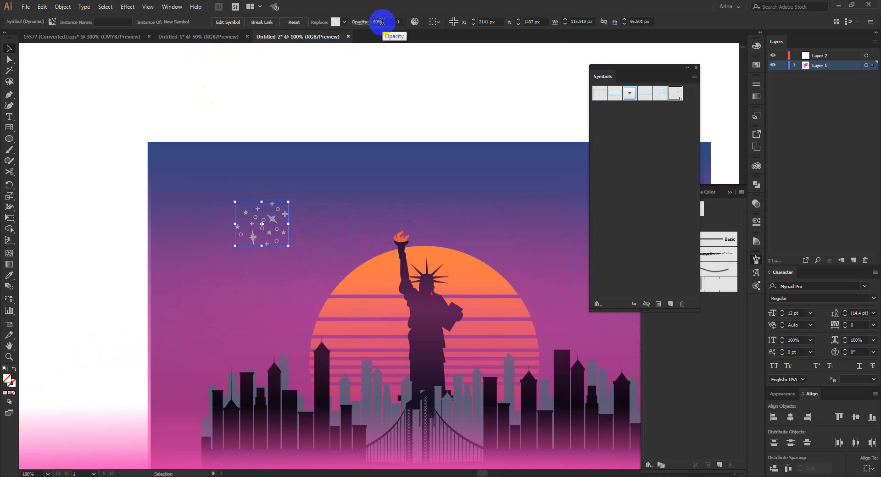
pyautogui.click(340, 89)
pyautogui.scroll(-1, 157, 148)
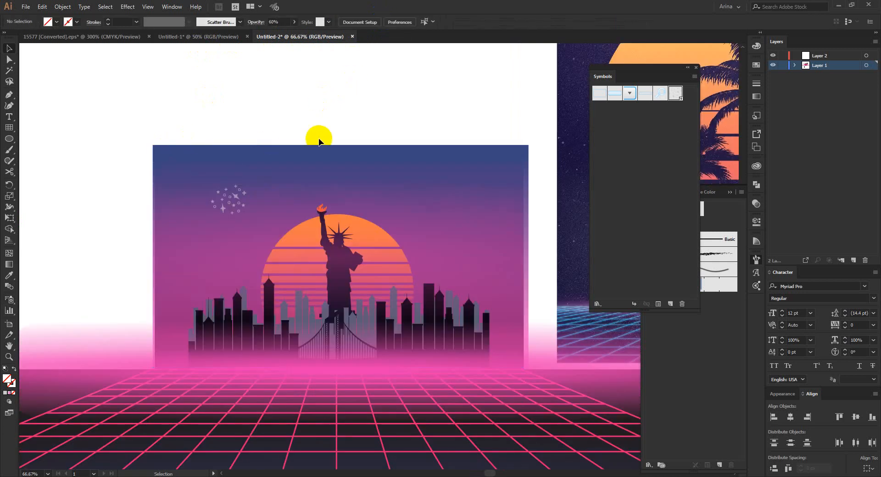
# - Delete the star symbol from the sky beside the torch
pyautogui.click(237, 191)
pyautogui.press('Delete')
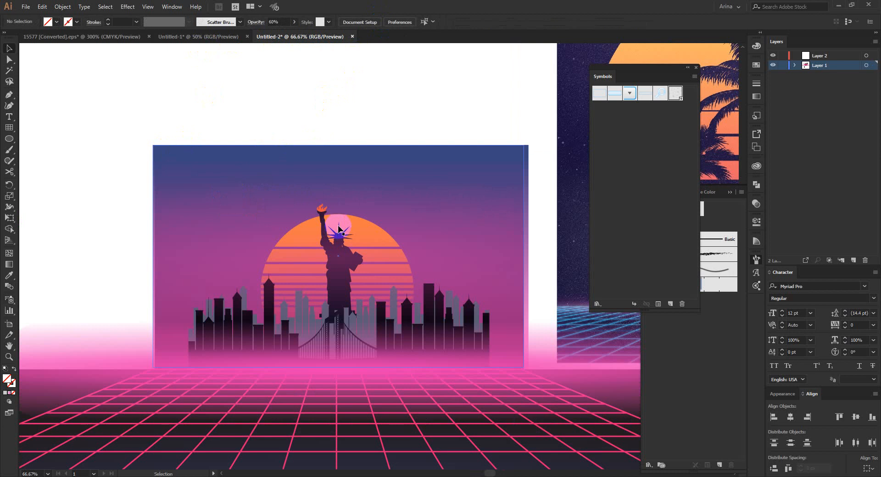
pyautogui.scroll(-1, 370, 222)
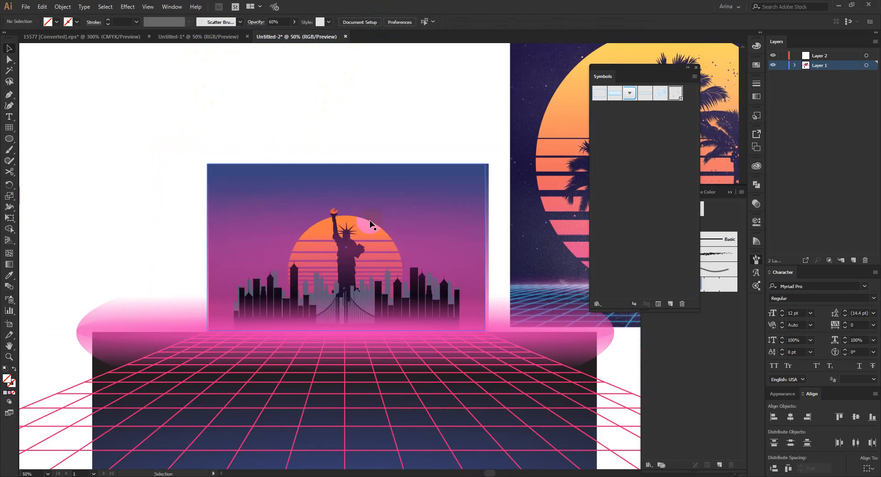
pyautogui.click(388, 89)
pyautogui.scroll(-1, 411, 109)
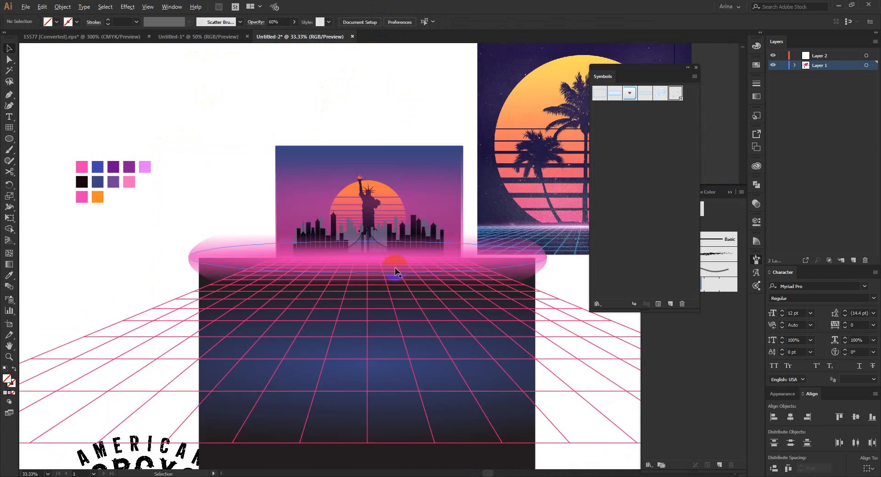
pyautogui.scroll(1, 394, 273)
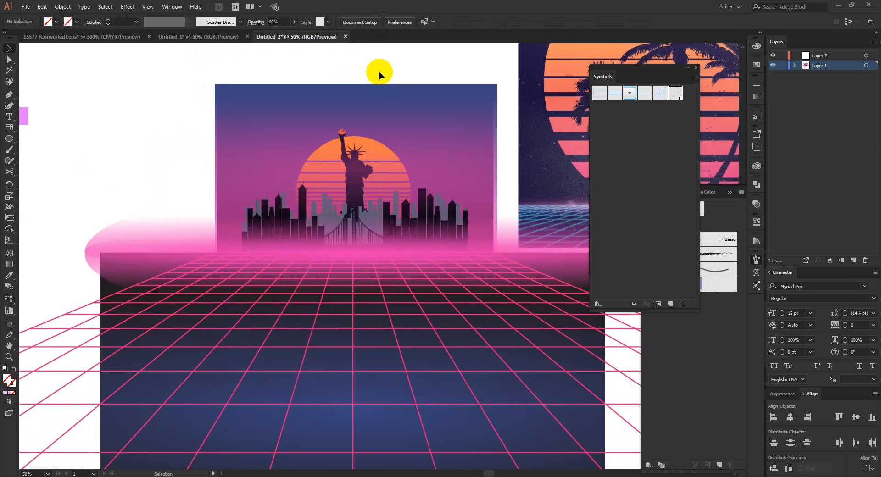
pyautogui.moveTo(9, 138); pyautogui.dragTo(114, 108)
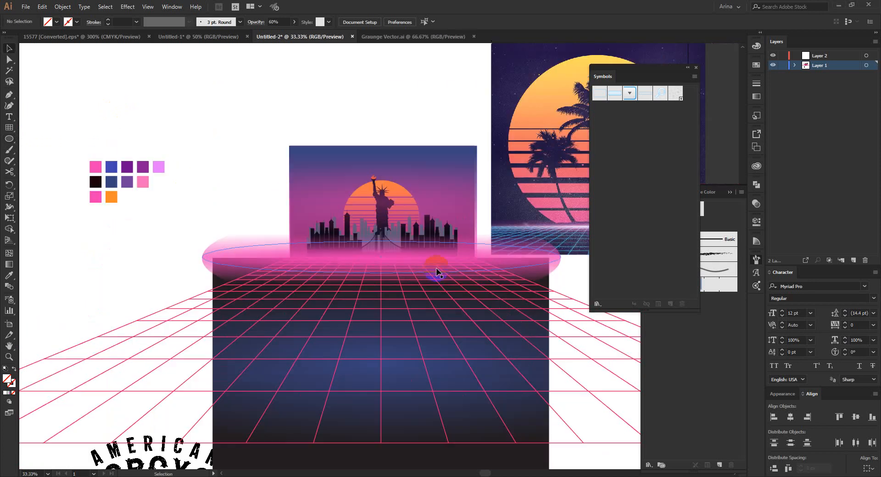
pyautogui.scroll(1, 388, 269)
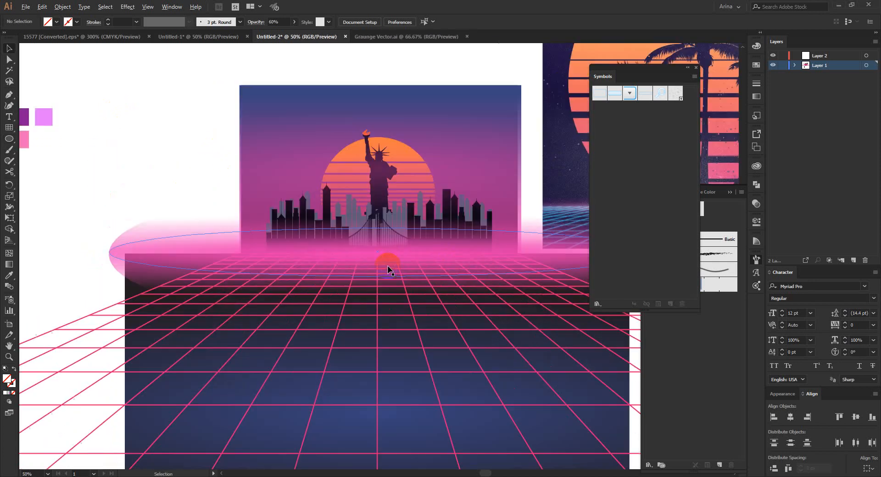
pyautogui.scroll(1, 334, 80)
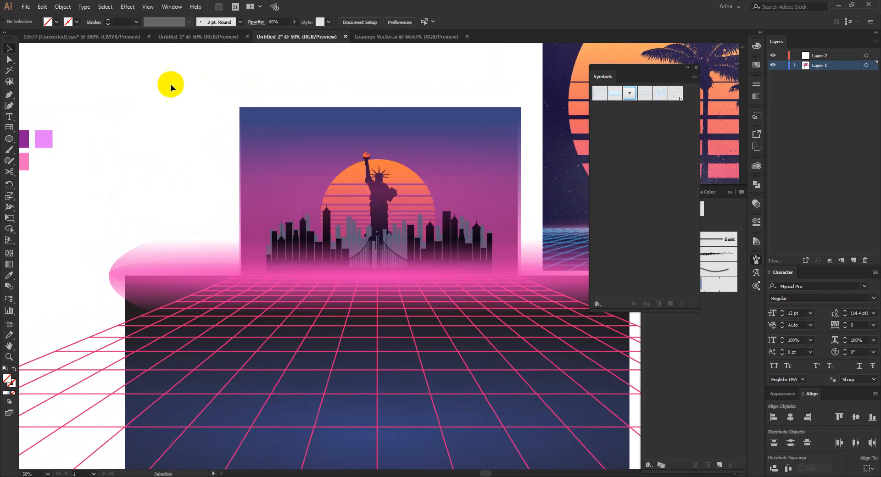
pyautogui.moveTo(318, 189); pyautogui.dragTo(546, 390)
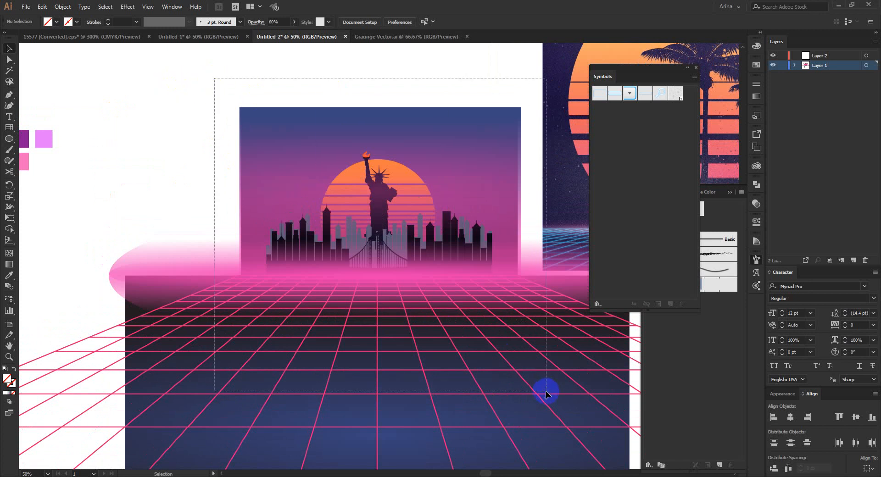
pyautogui.click(138, 135)
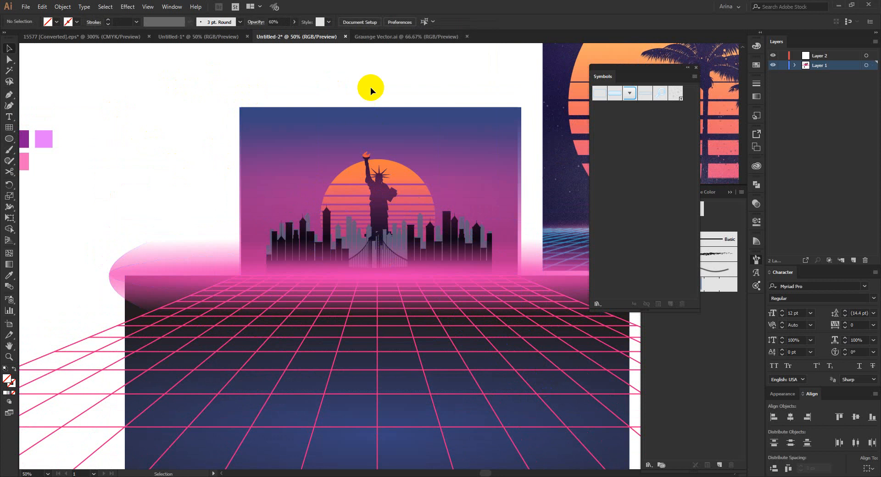
pyautogui.click(352, 121)
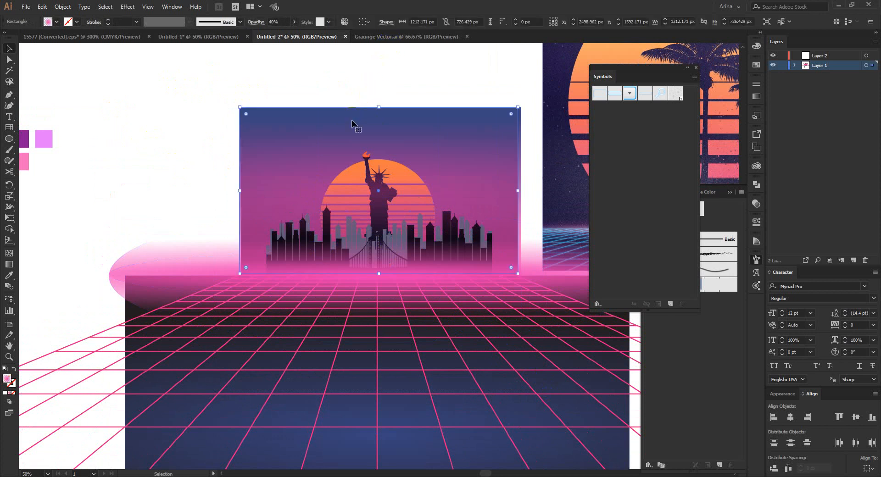
pyautogui.click(313, 70)
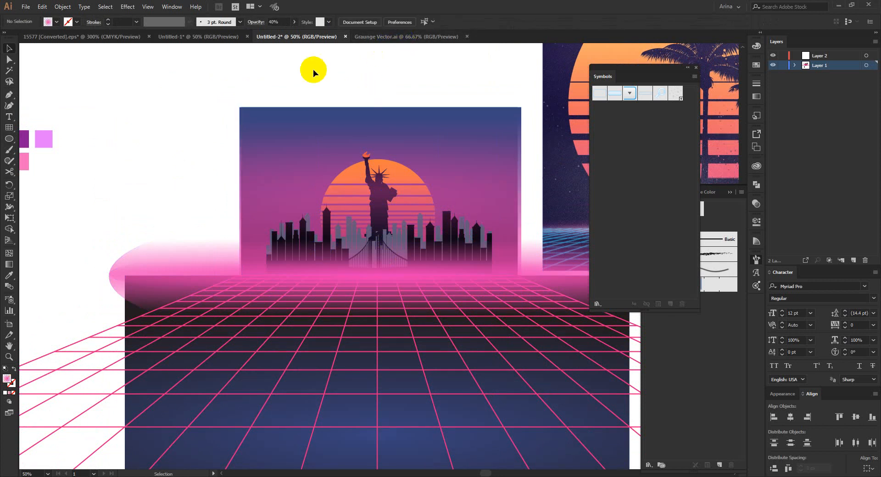
# - Try moving the pink glow overlay rectangle behind the sun, directly above the gradient sky, and undo the change
pyautogui.click(319, 136)
pyautogui.press('a')
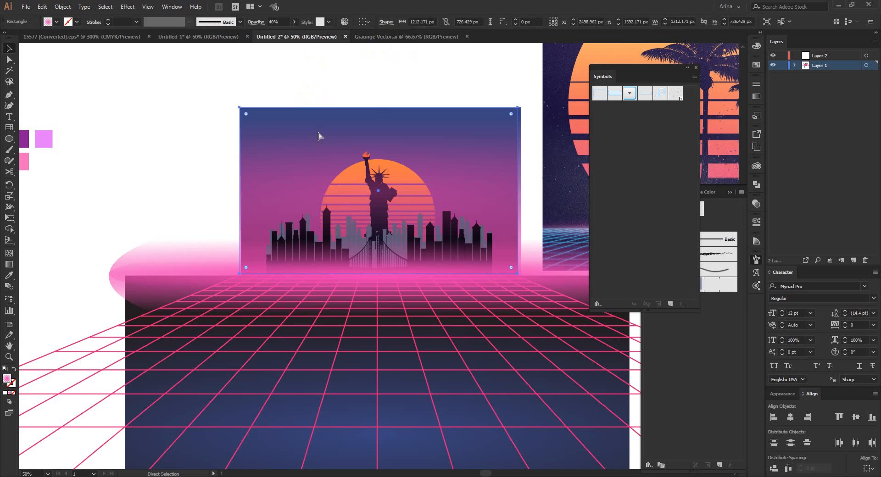
pyautogui.hotkey('ctrl', 'x')
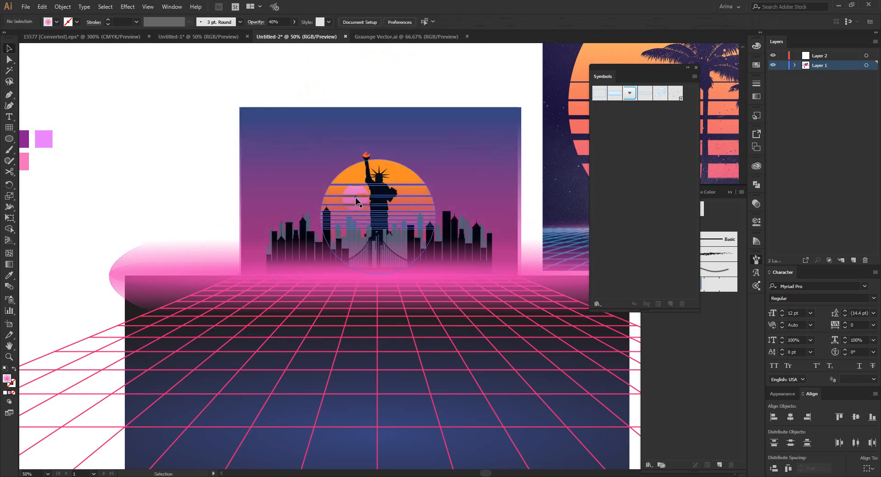
pyautogui.click(443, 149)
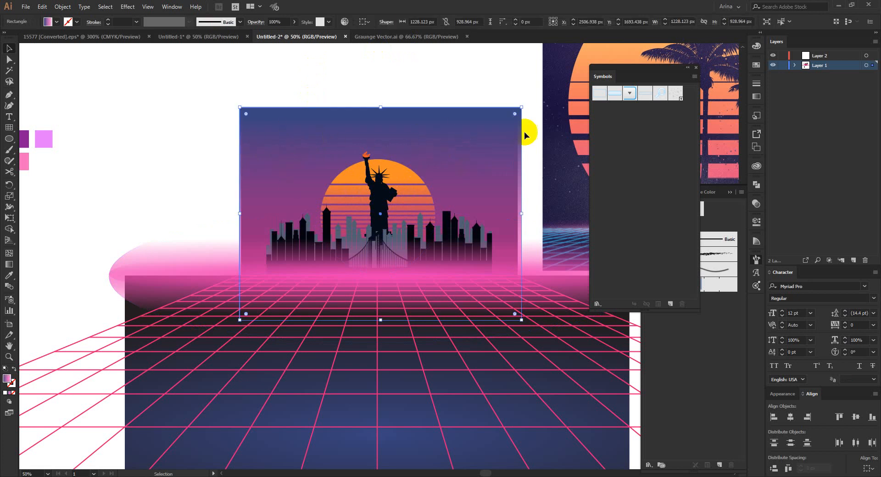
pyautogui.click(796, 65)
pyautogui.scroll(-1, 837, 177)
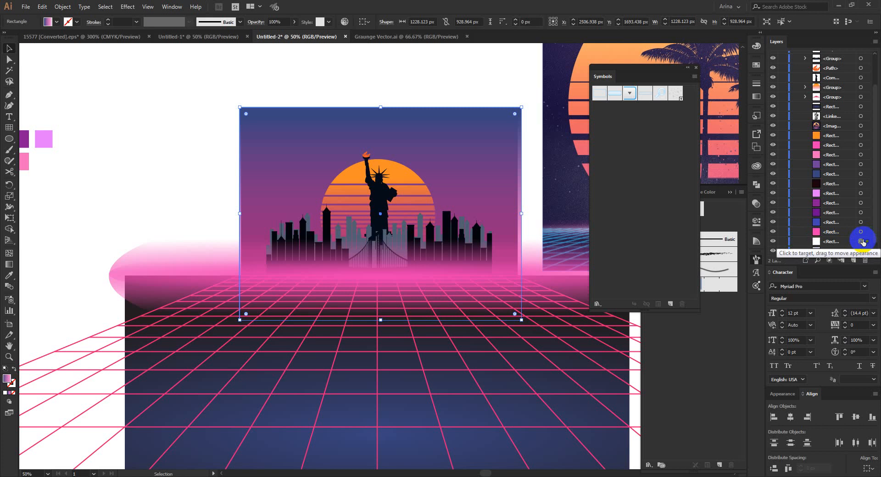
pyautogui.hotkey('ctrl', 'z')
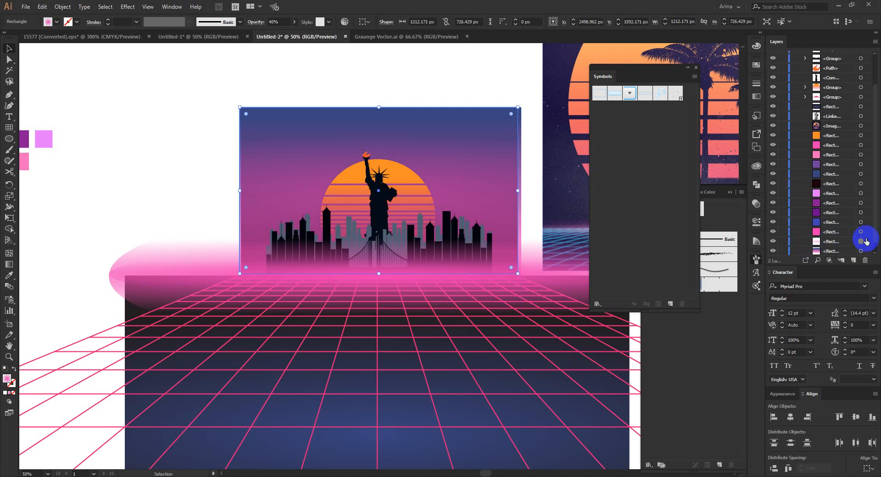
pyautogui.scroll(-1, 865, 240)
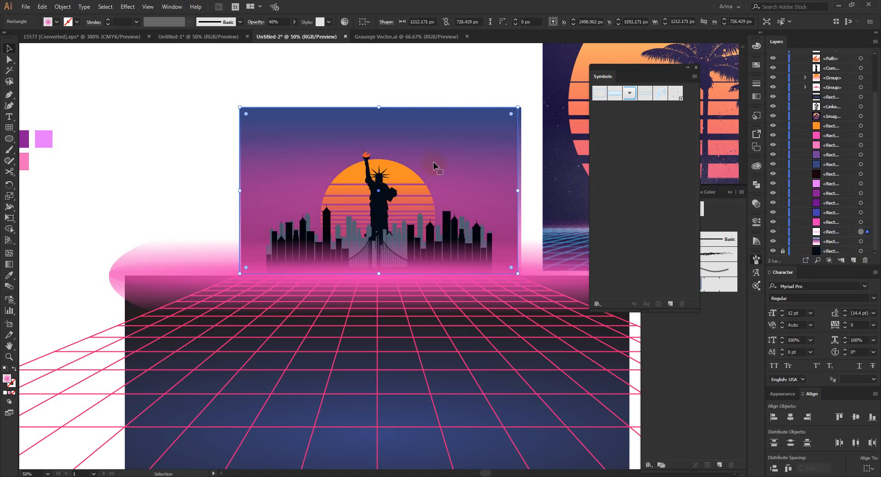
pyautogui.click(387, 81)
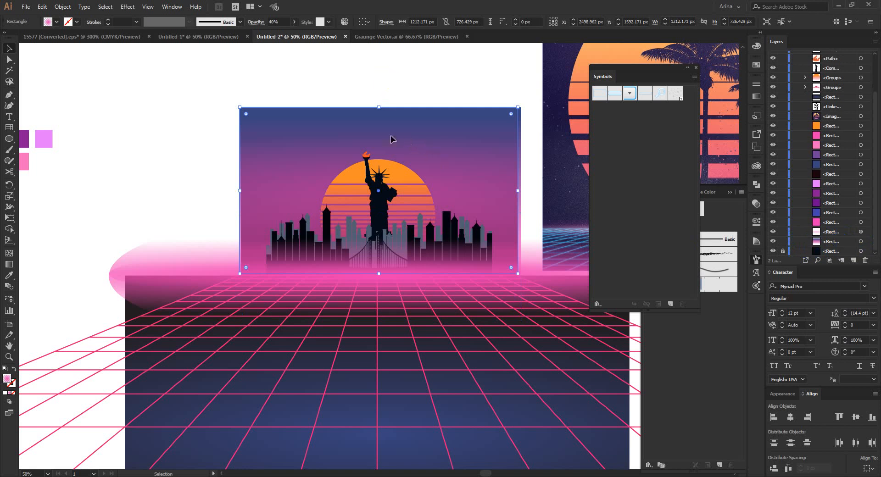
pyautogui.click(453, 174)
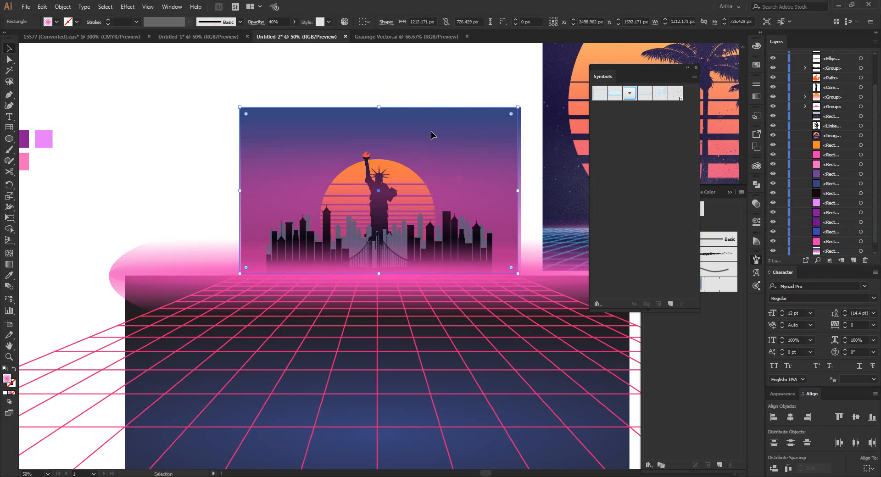
pyautogui.click(417, 94)
# - Select the gradient sky rectangle, and copy the fine square speckle texture from Graunge Vector.ai
pyautogui.scroll(-1, 830, 239)
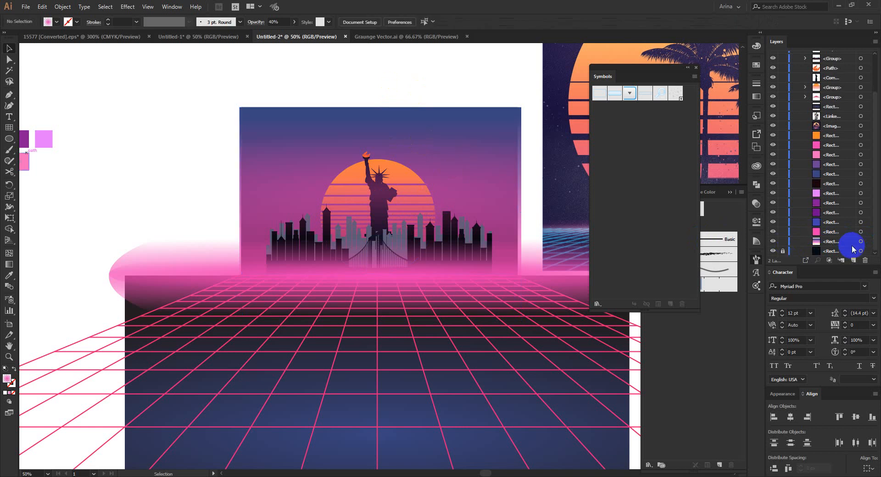
pyautogui.click(862, 242)
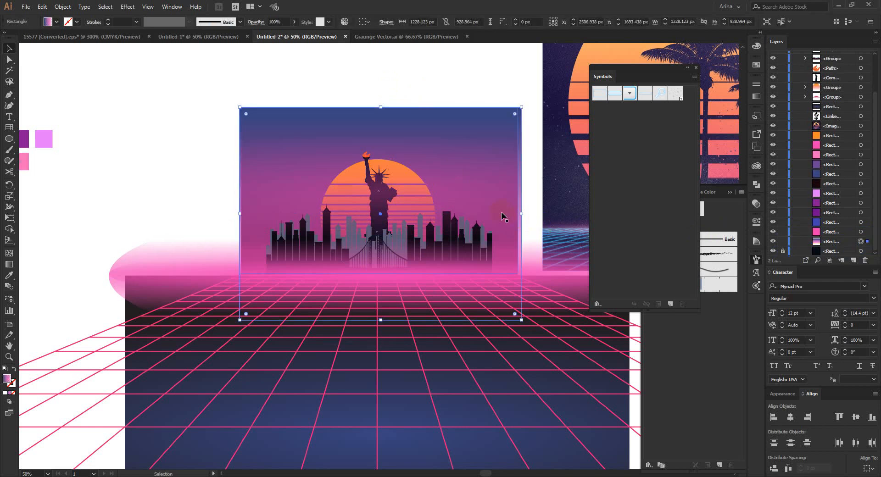
pyautogui.click(367, 37)
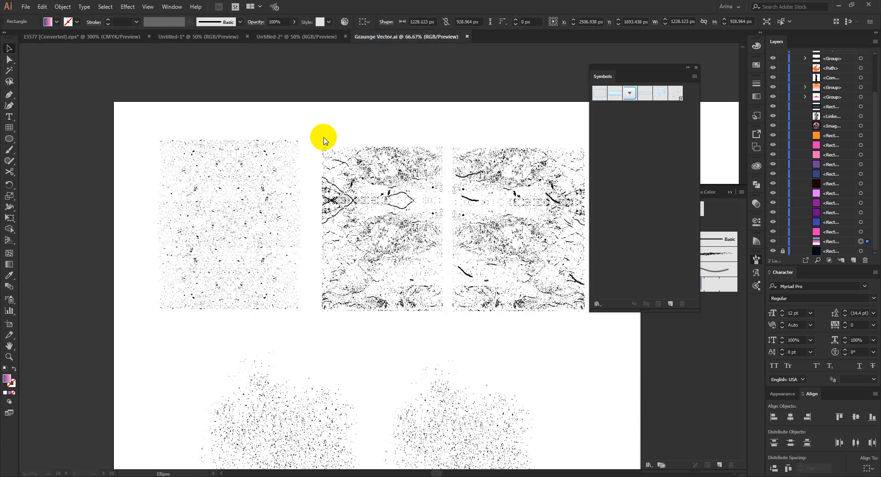
pyautogui.click(250, 229)
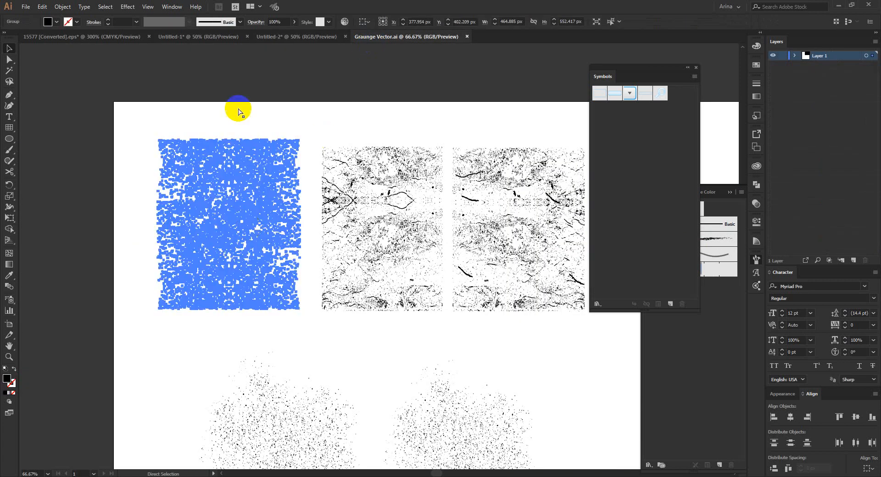
# - Give the gradient sky in Untitled-2 an opacity mask with Clip off and paste the speckle texture into it
pyautogui.click(297, 37)
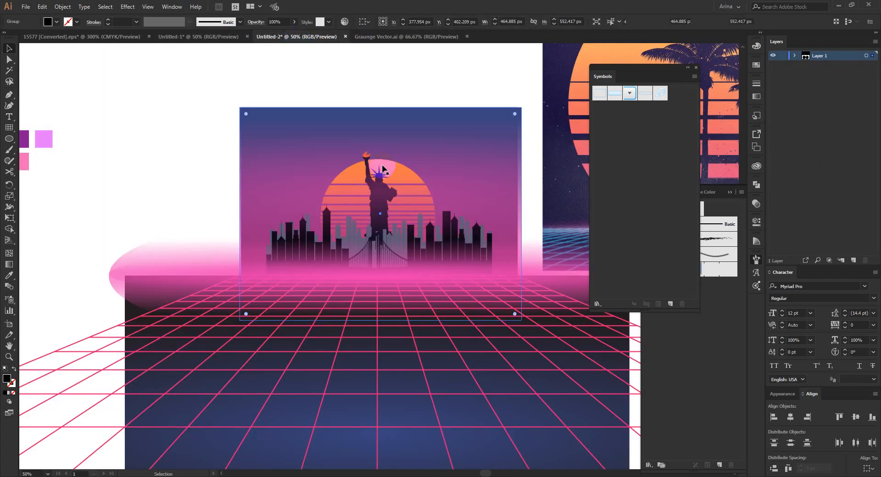
pyautogui.click(757, 202)
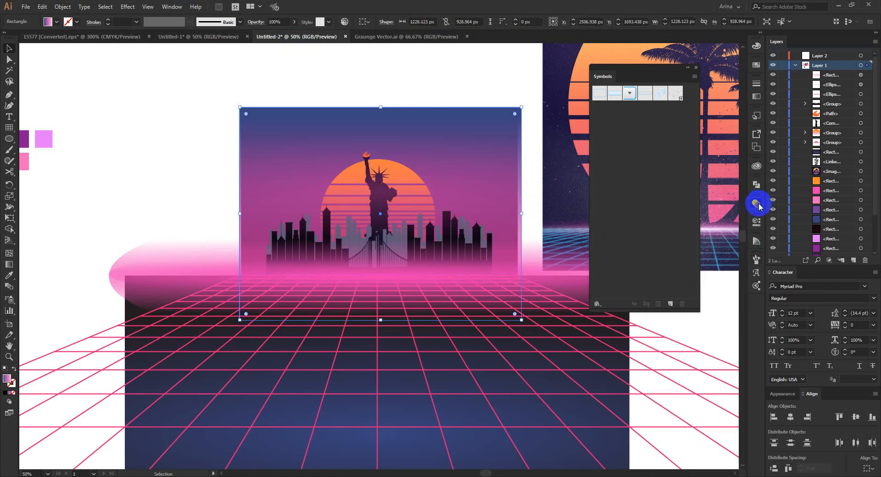
pyautogui.click(691, 238)
pyautogui.click(710, 238)
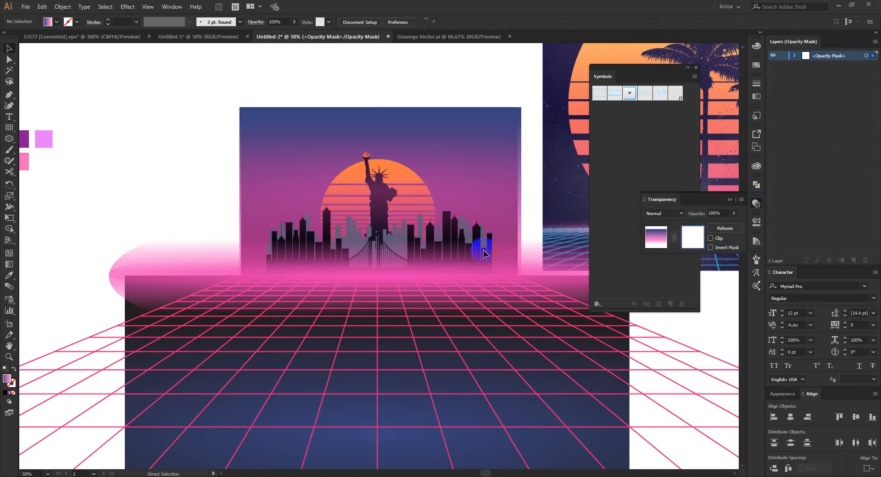
pyautogui.hotkey('ctrl', 'v')
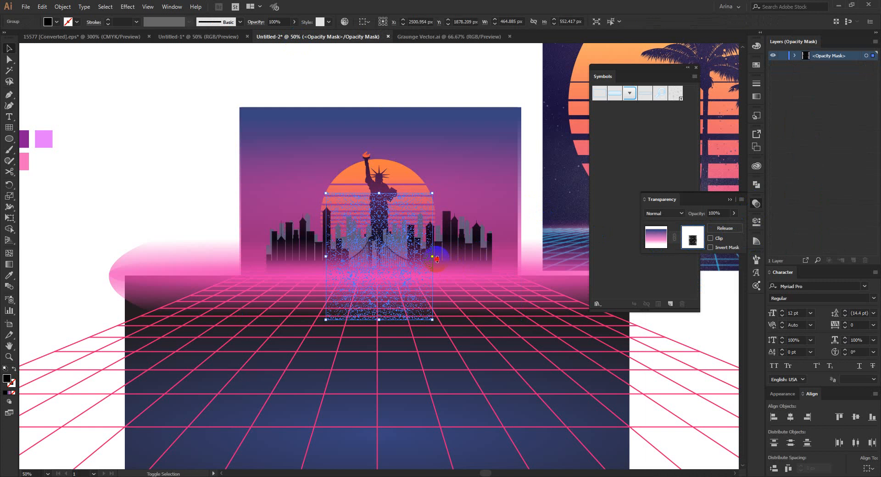
# - Rotate the mask's speckle texture 90°, enlarge it to about 1280 × 1077 px over the whole sky, and exit mask editing
pyautogui.moveTo(437, 259); pyautogui.dragTo(388, 193)
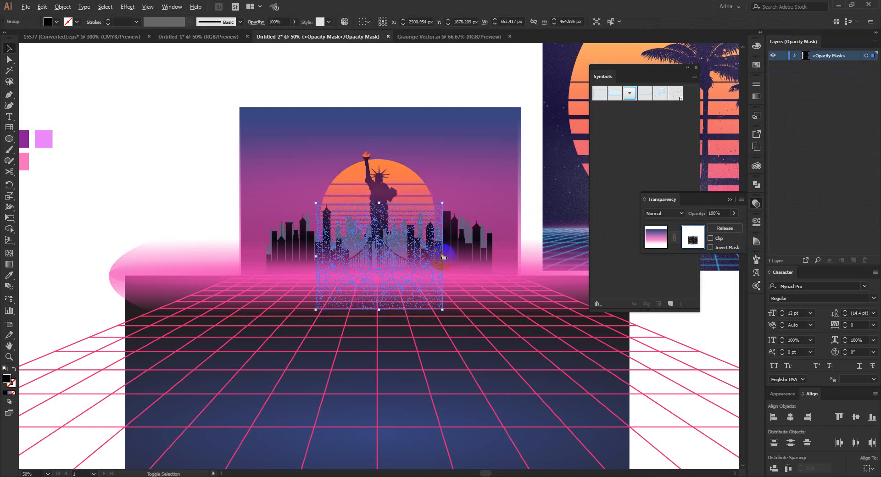
pyautogui.moveTo(443, 257); pyautogui.dragTo(519, 261)
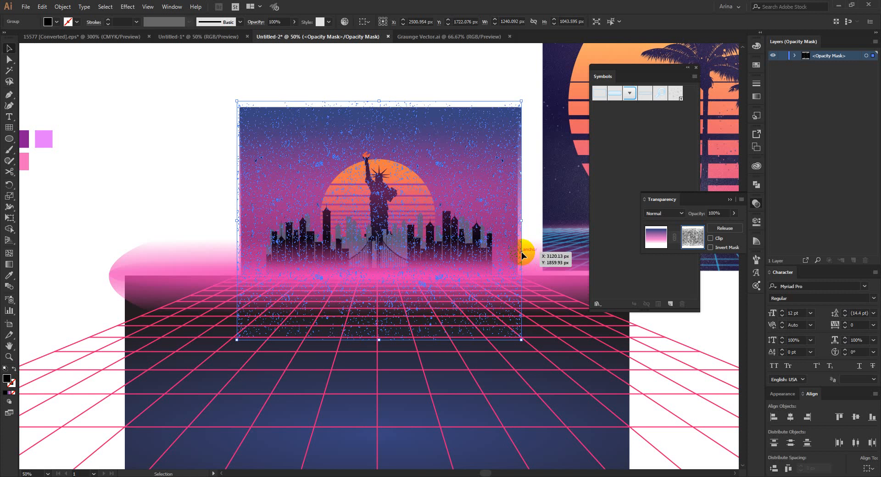
pyautogui.moveTo(523, 222); pyautogui.dragTo(525, 222)
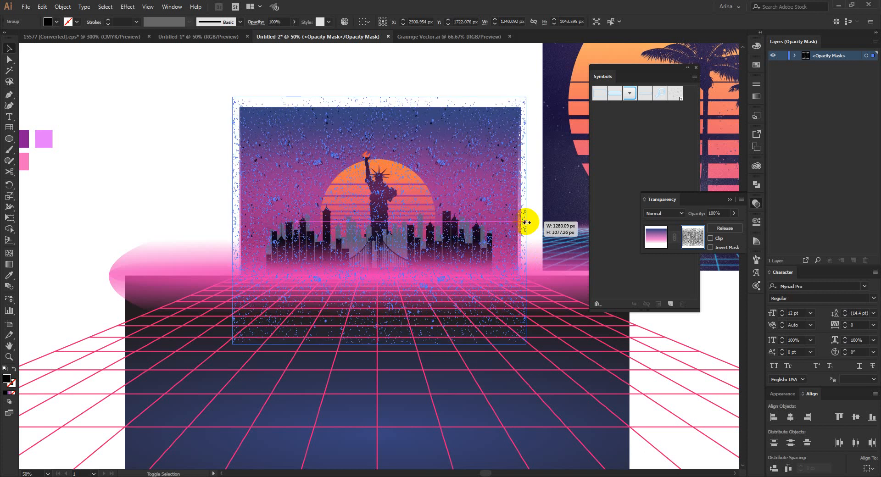
pyautogui.click(370, 65)
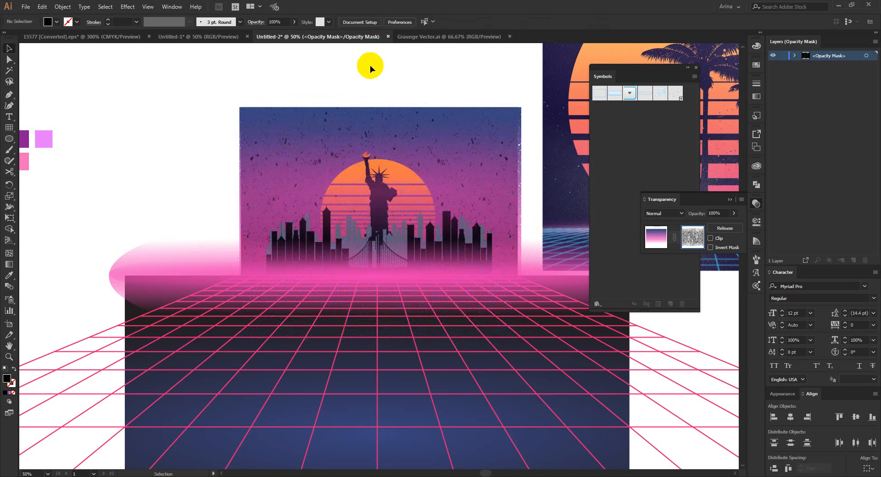
pyautogui.click(656, 237)
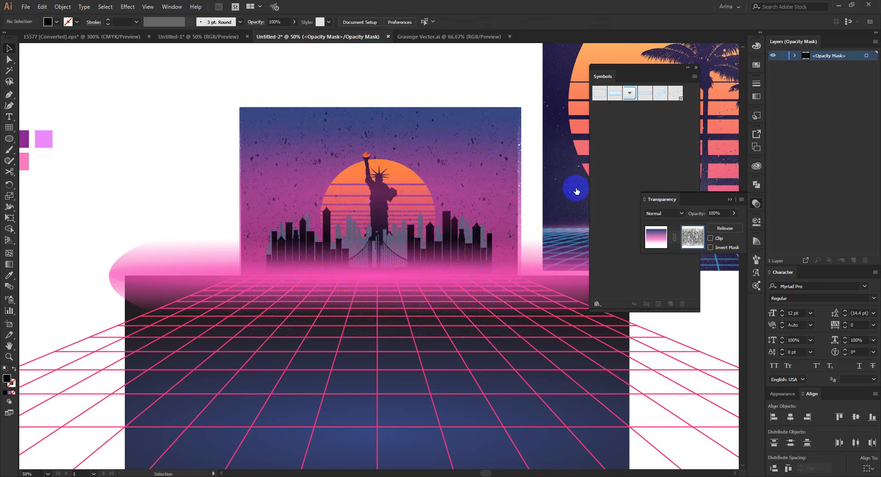
pyautogui.click(458, 79)
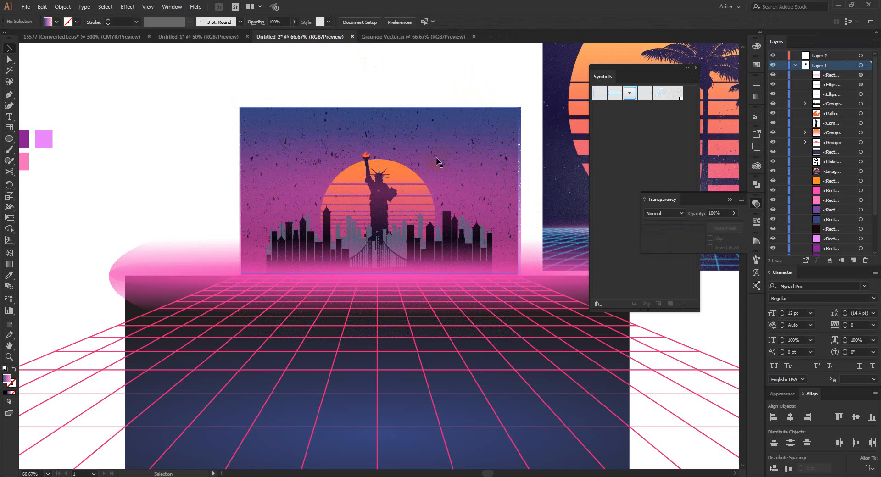
# - Remove the 40% opacity pink glow rectangle covering the sky, statue and skyline
pyautogui.scroll(1, 437, 161)
pyautogui.scroll(-1, 370, 161)
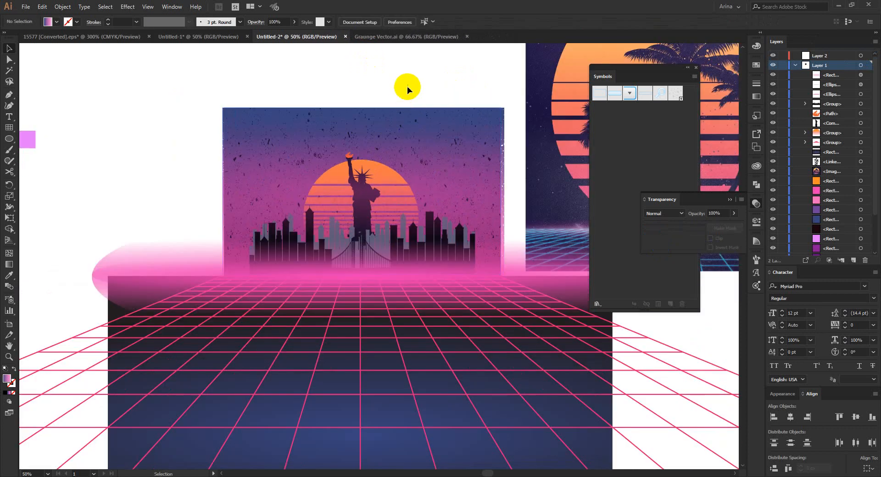
pyautogui.scroll(-1, 374, 212)
pyautogui.scroll(1, 372, 212)
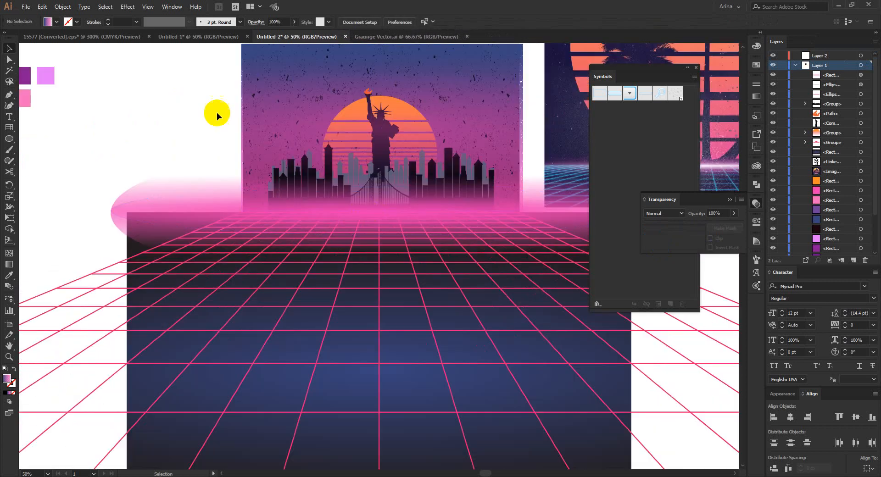
pyautogui.click(358, 179)
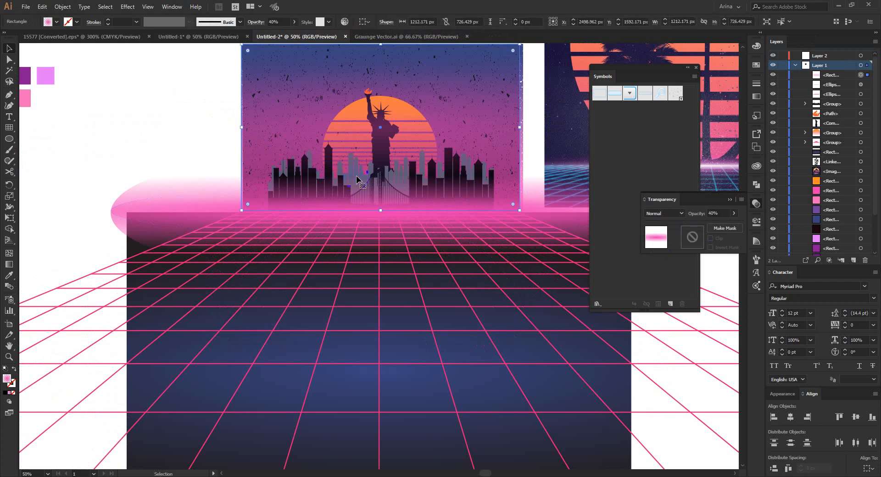
pyautogui.scroll(2, 358, 179)
pyautogui.press('Delete')
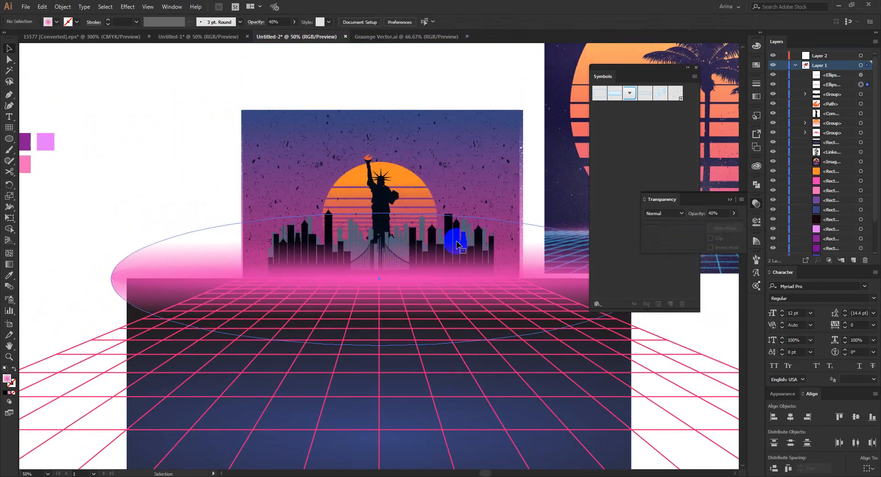
# - Paste the 40% opacity pink glow rectangle back in place over the sky, statue and skyline
pyautogui.click(458, 246)
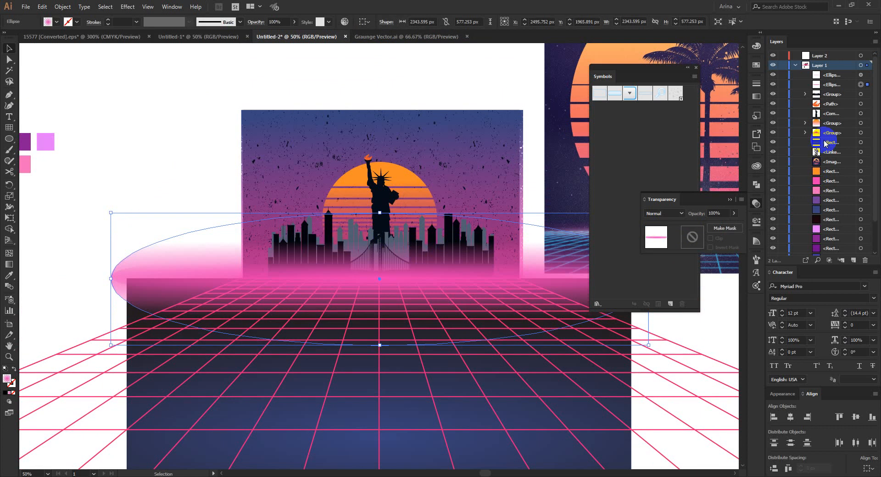
pyautogui.click(859, 143)
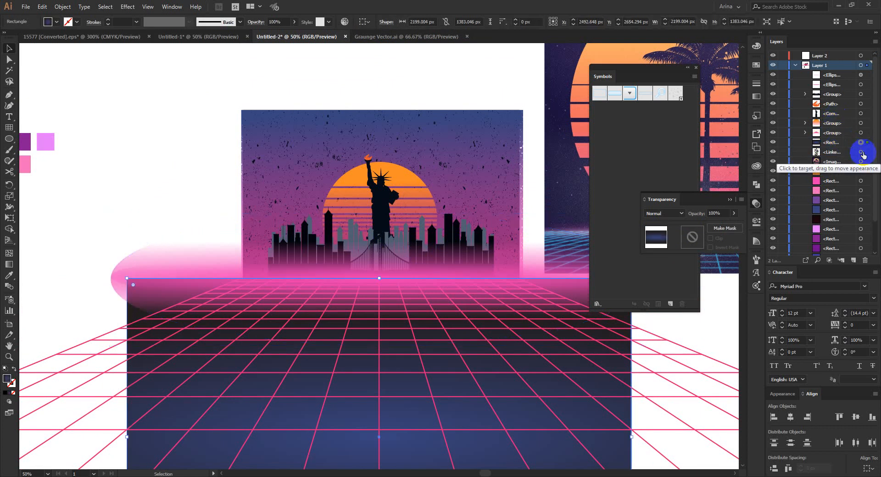
pyautogui.click(860, 153)
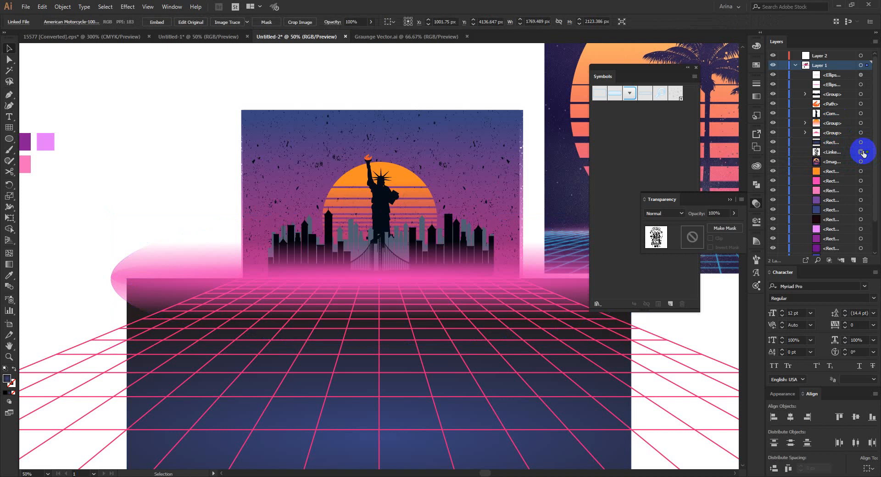
pyautogui.click(861, 94)
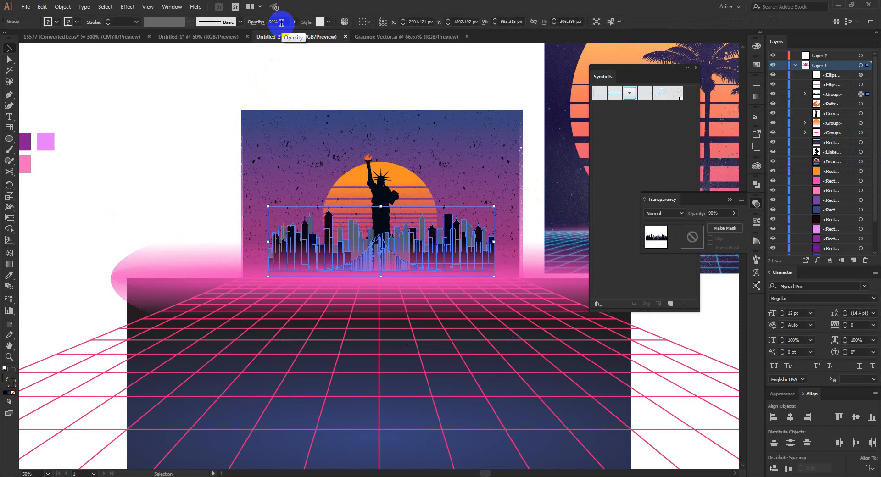
pyautogui.click(310, 89)
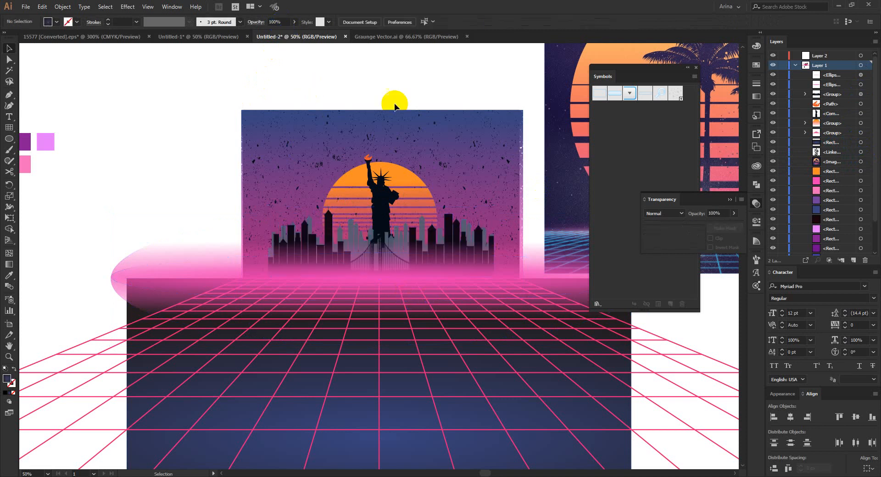
pyautogui.hotkey('ctrl', 'f')
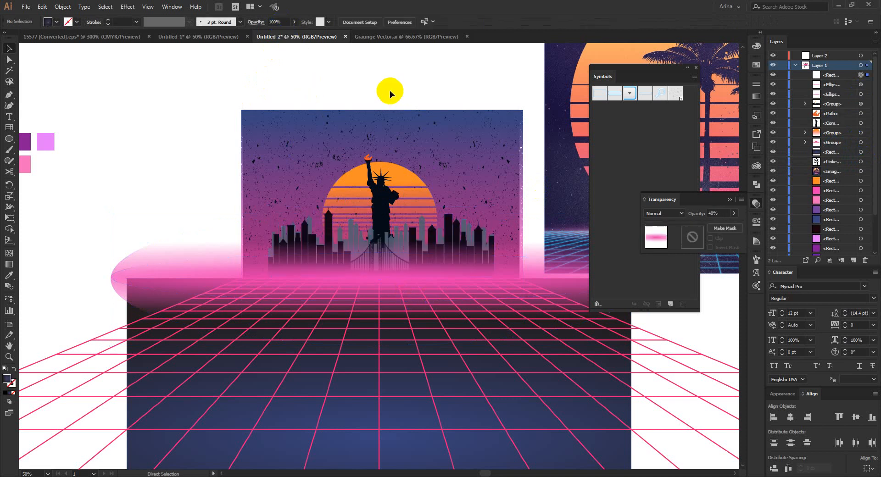
pyautogui.click(389, 89)
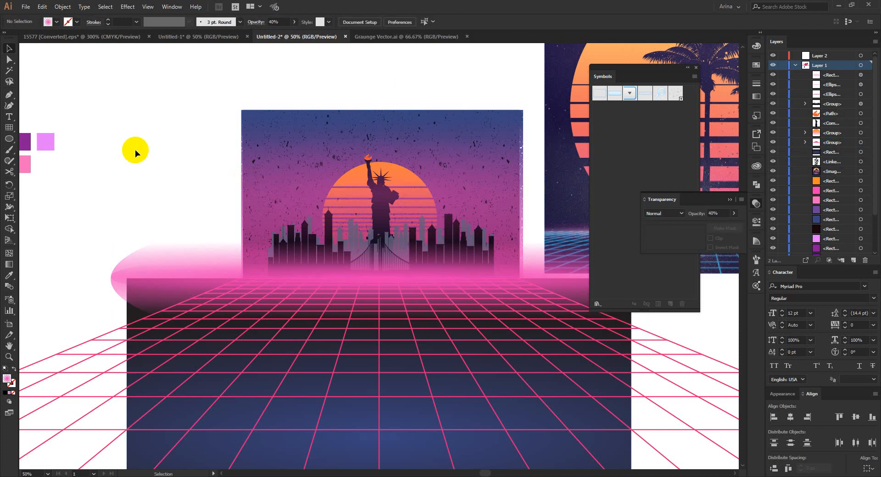
# - Draw a square about 1203 × 1203 px from the sky's upper-left corner down over the grid, and set its fill to none
pyautogui.scroll(-1, 151, 149)
pyautogui.click(9, 150)
pyautogui.moveTo(8, 144); pyautogui.dragTo(42, 138)
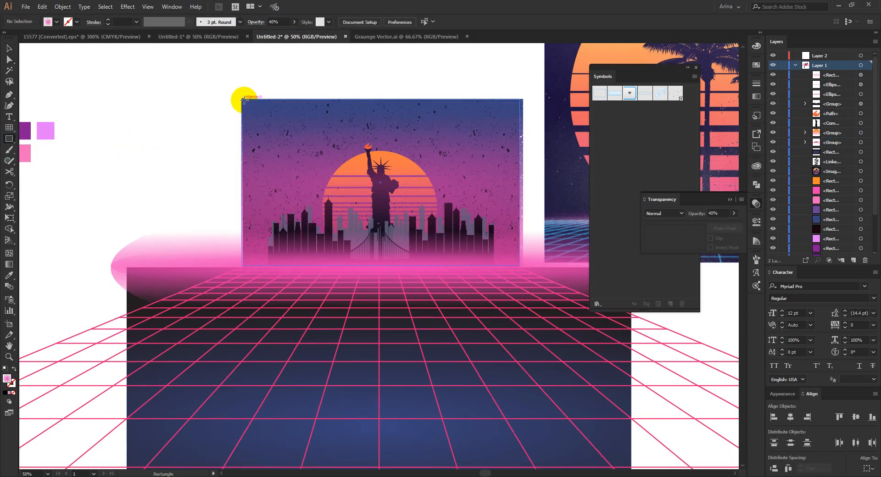
pyautogui.moveTo(242, 101); pyautogui.dragTo(507, 377)
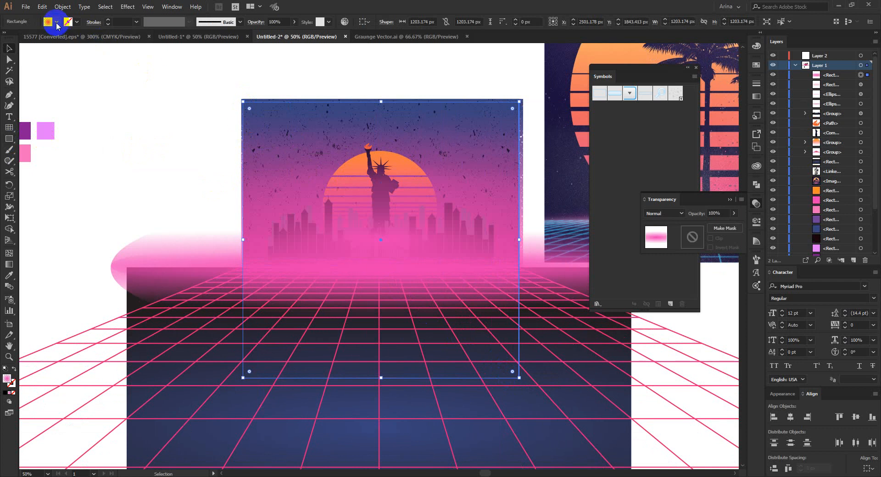
pyautogui.click(57, 22)
pyautogui.click(6, 37)
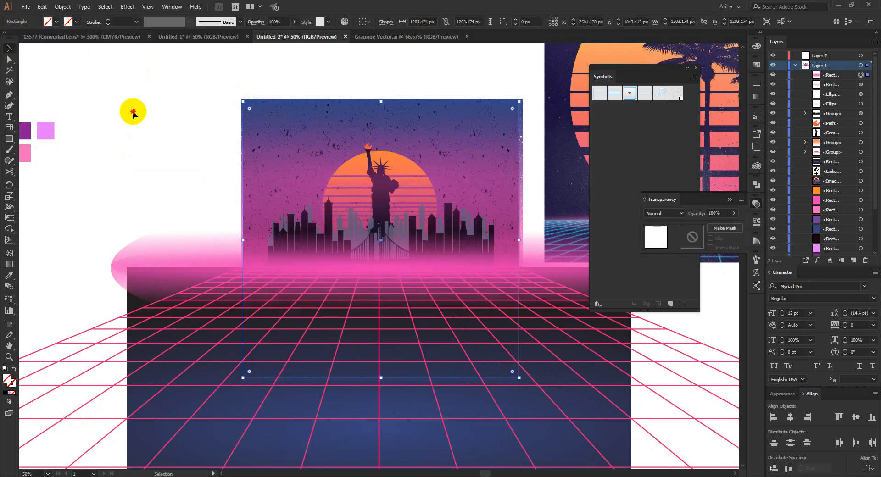
pyautogui.click(146, 96)
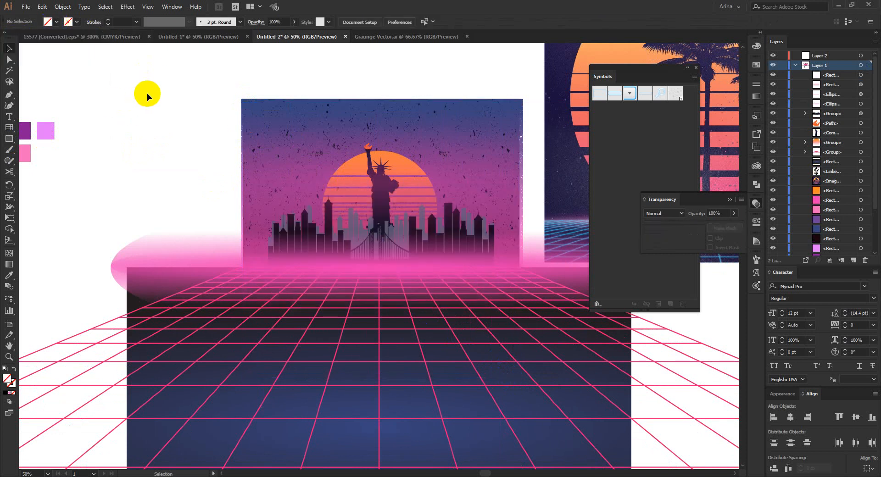
# - Select all the poster artwork together with the unfilled square and make a clipping mask
pyautogui.moveTo(193, 71); pyautogui.dragTo(535, 436)
pyautogui.rightClick(464, 275)
pyautogui.click(494, 345)
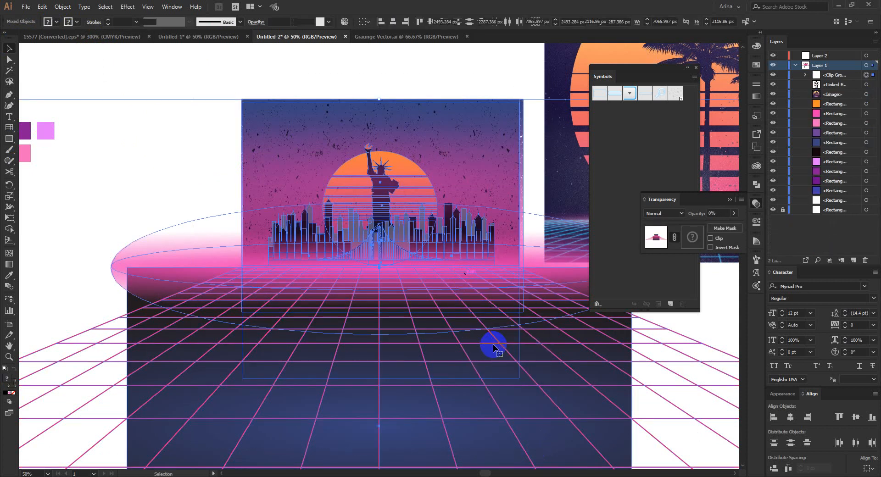
pyautogui.click(179, 238)
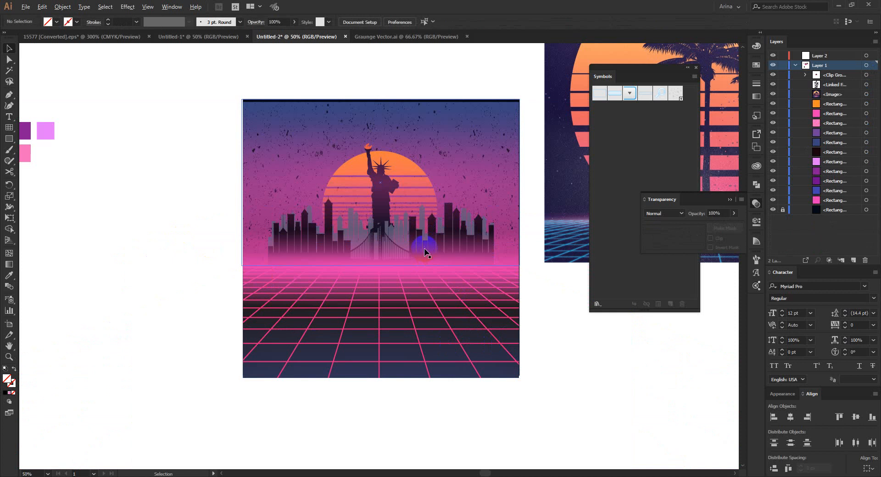
pyautogui.scroll(-1, 215, 232)
pyautogui.scroll(1, 428, 269)
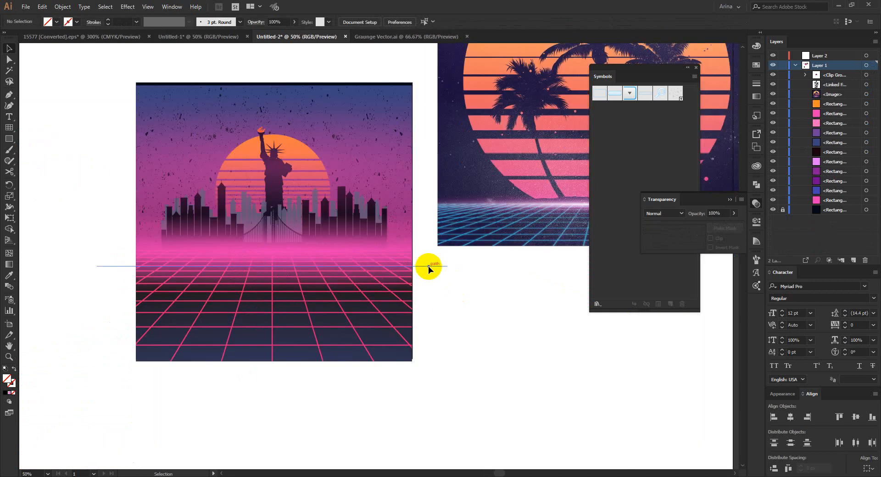
pyautogui.scroll(-1, 354, 256)
pyautogui.scroll(1, 453, 286)
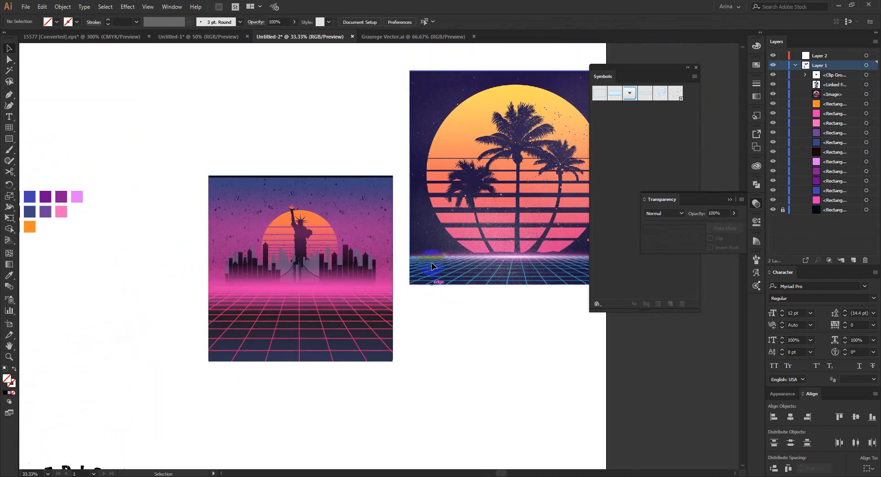
pyautogui.click(467, 188)
pyautogui.scroll(1, 317, 243)
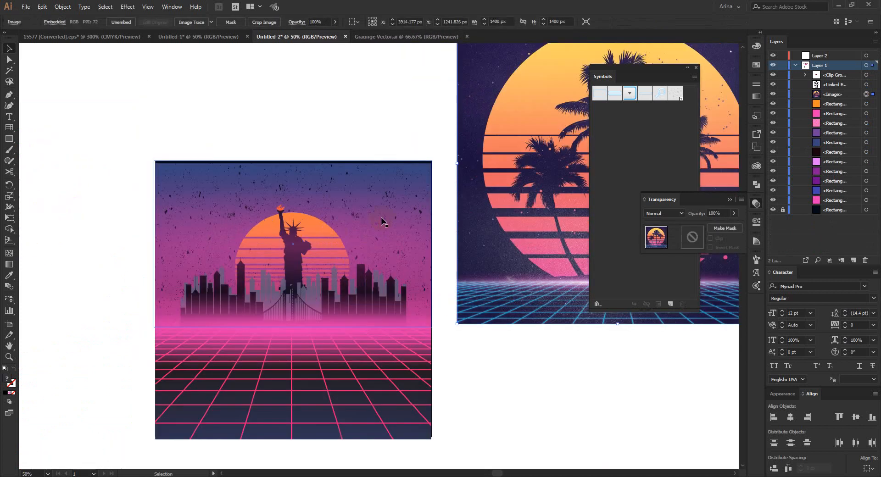
pyautogui.click(376, 184)
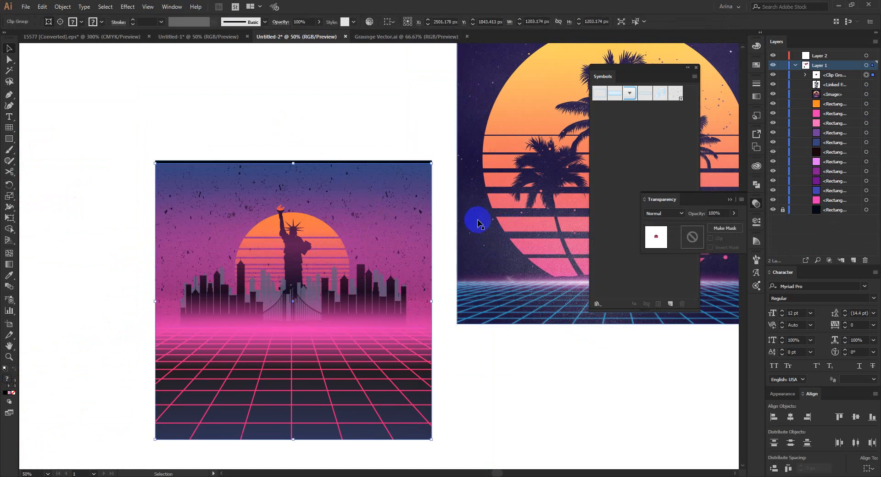
# - Undo the small move of the palm-tree reference image and the clipping mask on the poster
pyautogui.scroll(2, 482, 174)
pyautogui.moveTo(500, 90); pyautogui.dragTo(493, 147)
pyautogui.click(393, 154)
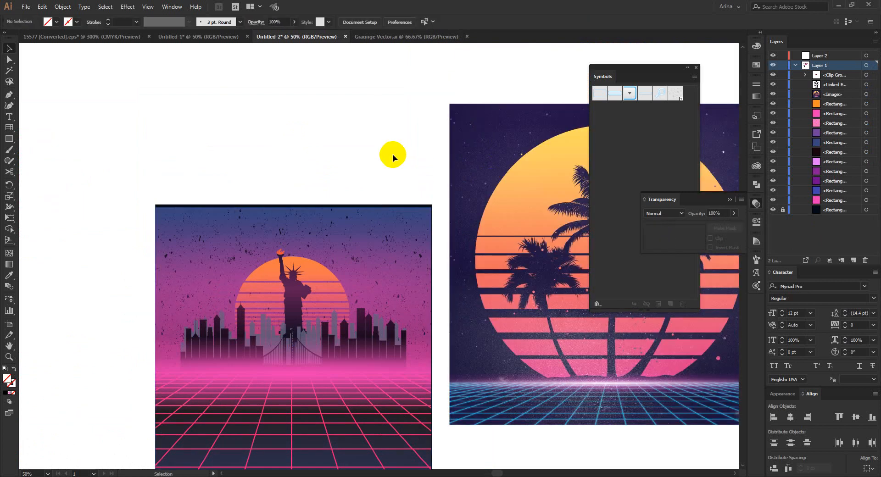
pyautogui.hotkey('ctrl', 'z')
pyautogui.hotkey('ctrl', 'z')
pyautogui.click(401, 156)
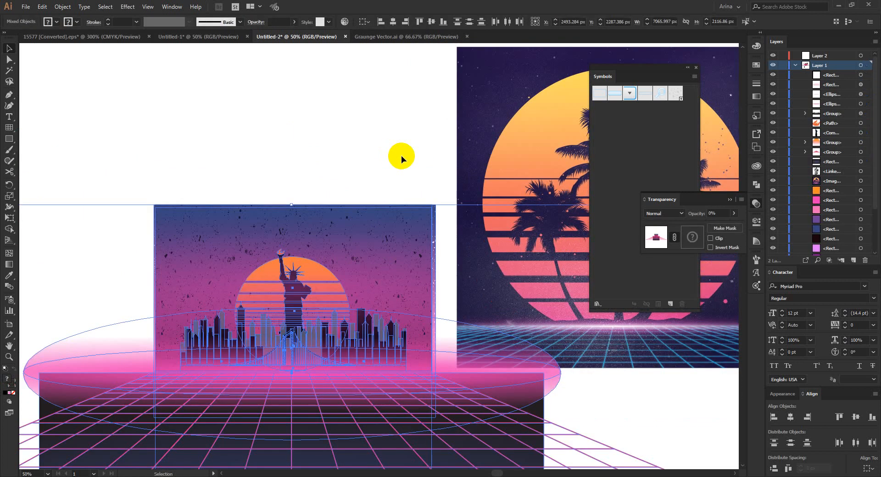
# - Clip the sky, statue, skyline, glow and grid to the 1203 × 1203 px square with a clipping mask
pyautogui.scroll(-1, 400, 162)
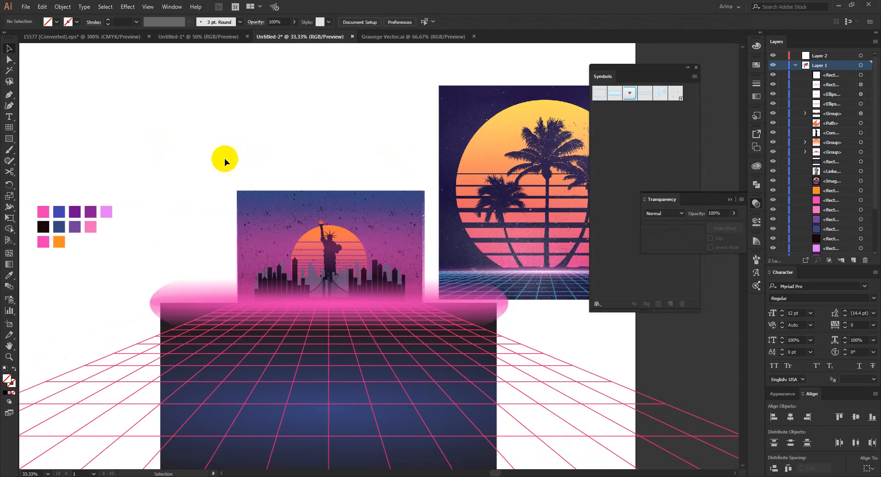
pyautogui.moveTo(224, 159); pyautogui.dragTo(403, 337)
pyautogui.rightClick(403, 337)
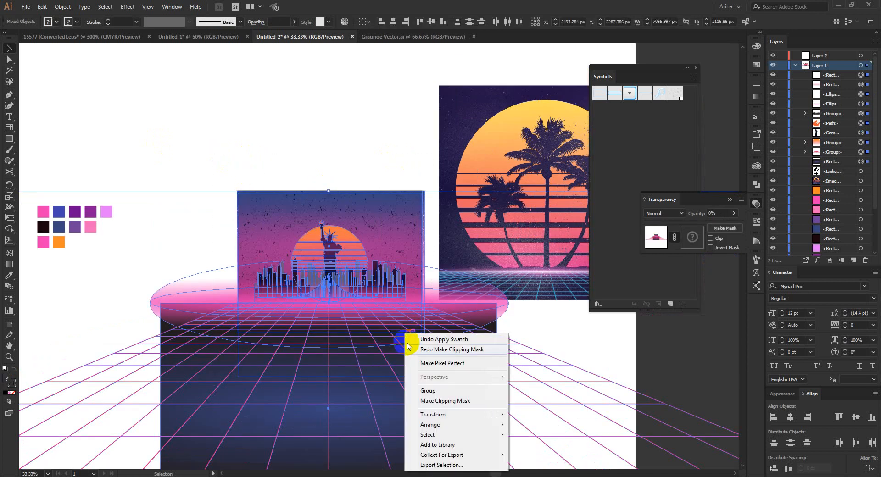
pyautogui.click(421, 401)
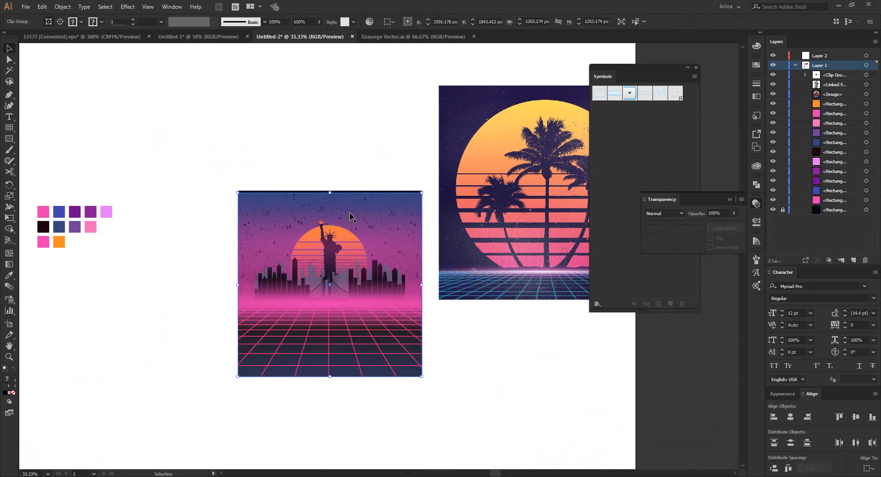
pyautogui.click(193, 374)
pyautogui.scroll(1, 192, 374)
pyautogui.scroll(1, 465, 237)
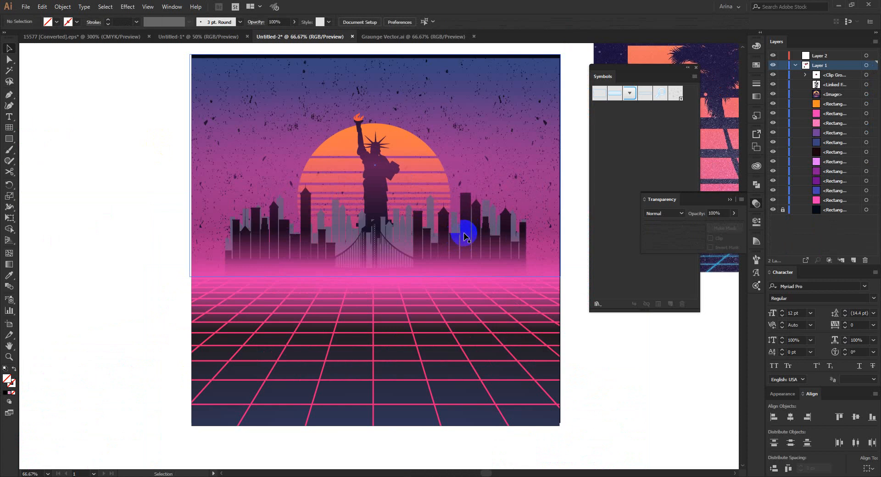
pyautogui.scroll(1, 607, 354)
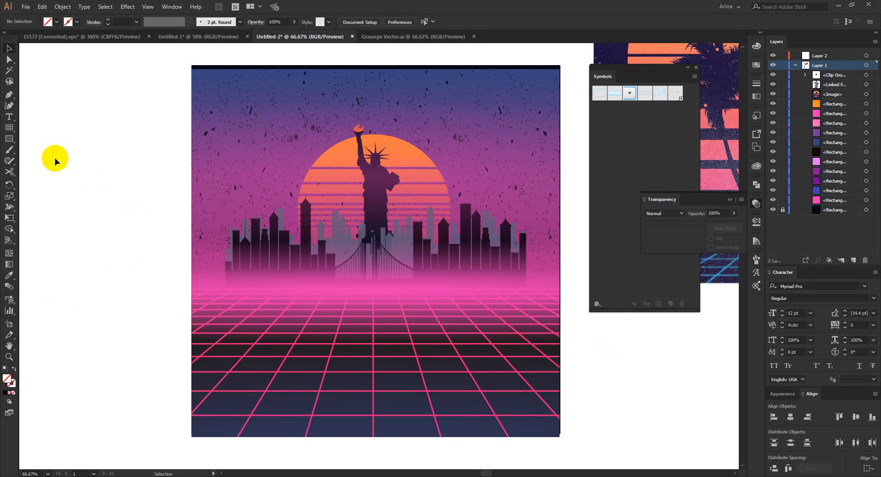
# - Draw a square about 1179 × 1179 px just inside the poster's edges and clip the poster artwork to it
pyautogui.click(13, 141)
pyautogui.moveTo(195, 74); pyautogui.dragTo(555, 420)
pyautogui.press('v')
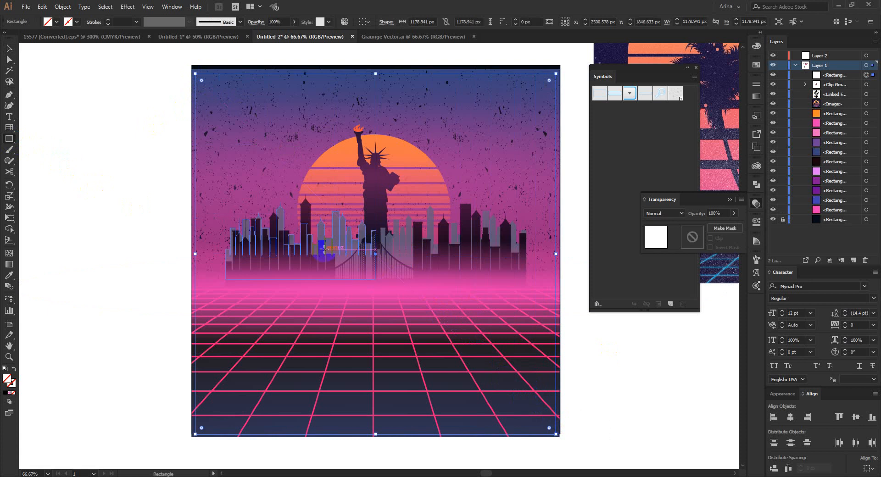
pyautogui.moveTo(160, 62); pyautogui.dragTo(584, 450)
pyautogui.rightClick(506, 304)
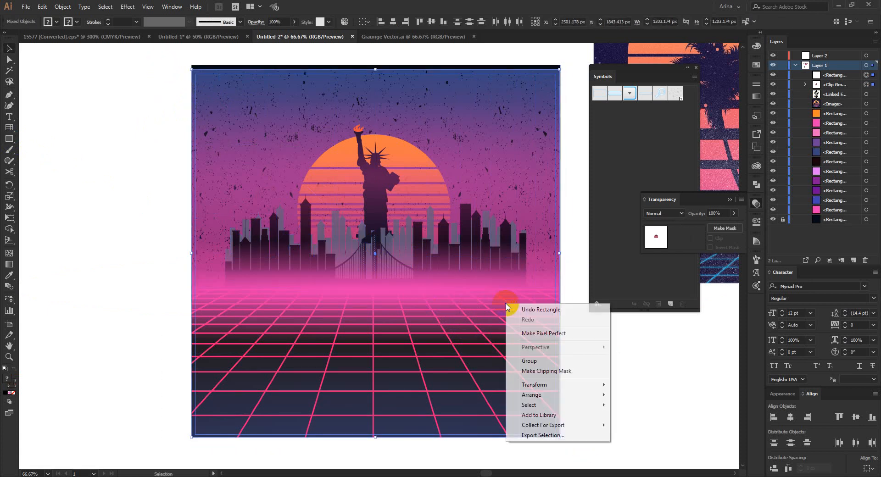
pyautogui.click(541, 372)
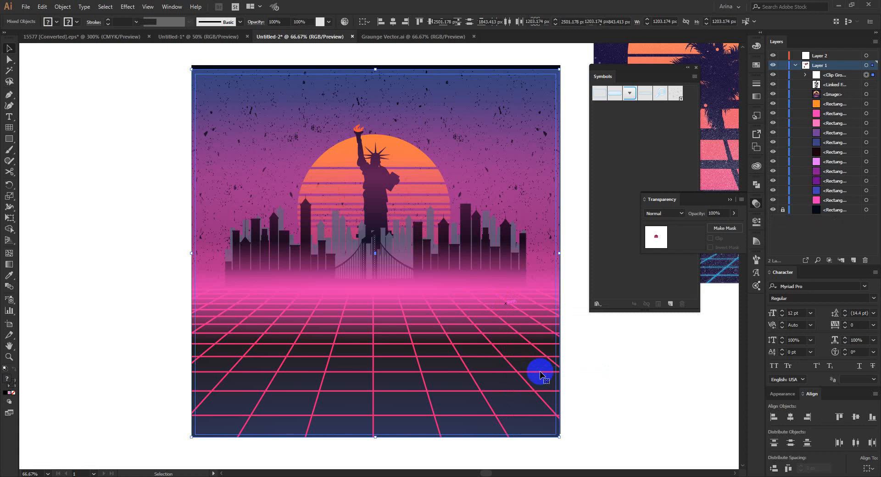
pyautogui.click(599, 391)
# - Move the clipped poster off the dark background rectangle onto the white area above the colour swatches
pyautogui.scroll(-1, 594, 379)
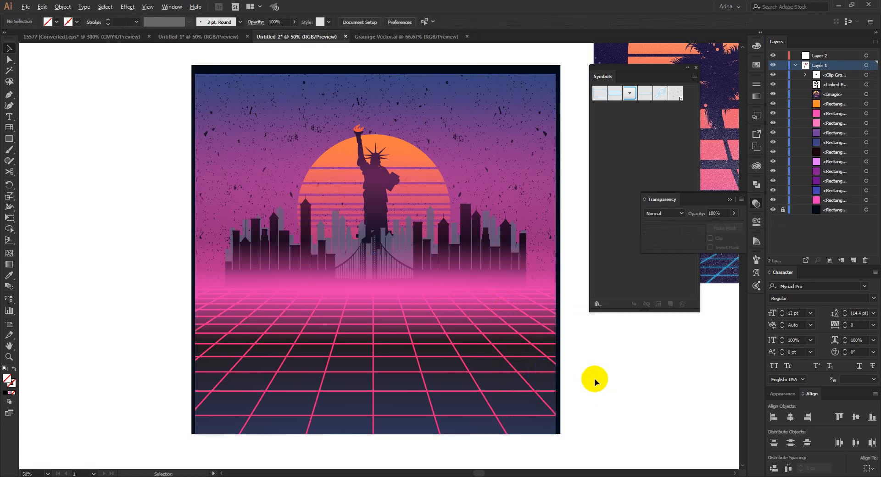
pyautogui.scroll(-1, 590, 378)
pyautogui.moveTo(533, 354); pyautogui.dragTo(366, 161)
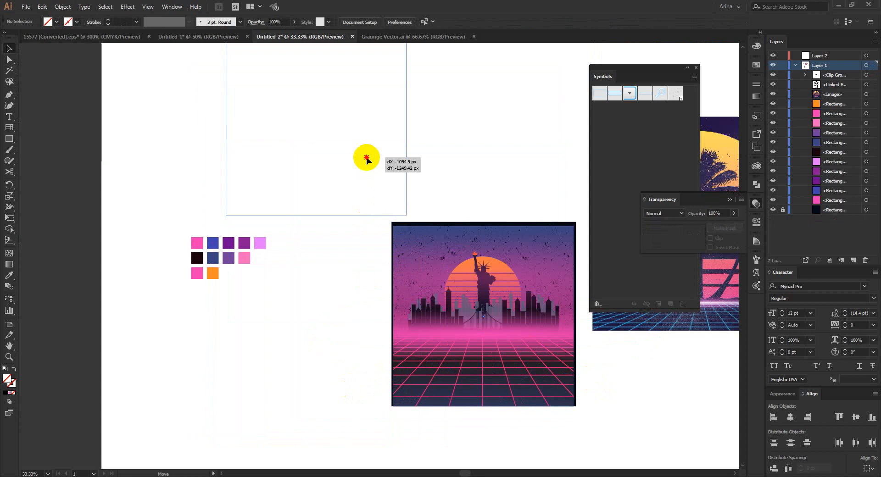
pyautogui.click(335, 245)
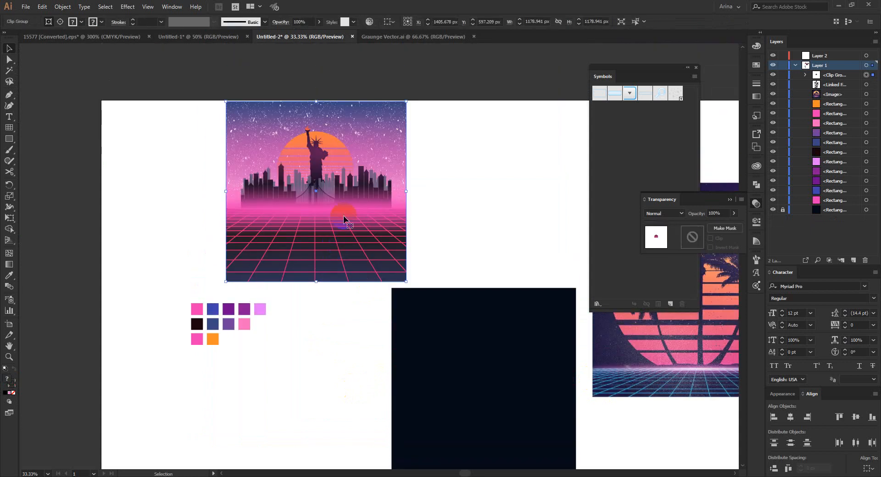
pyautogui.scroll(1, 287, 163)
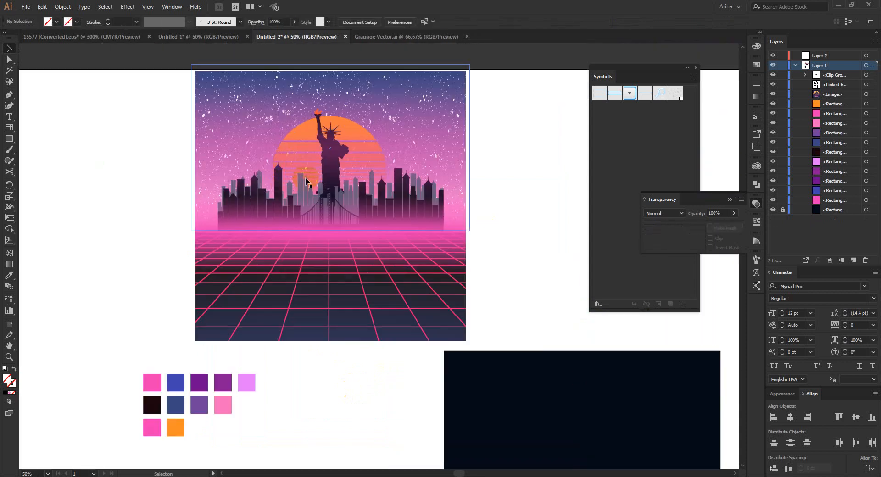
pyautogui.click(514, 240)
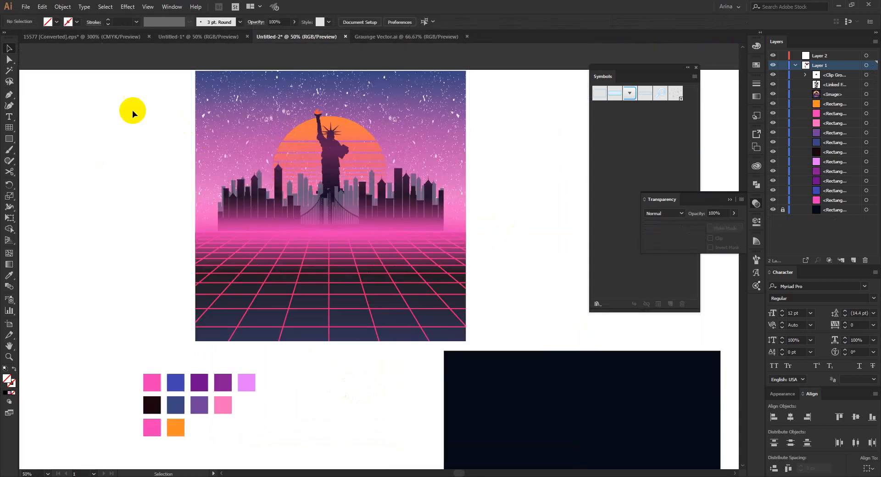
pyautogui.moveTo(134, 101); pyautogui.dragTo(423, 258)
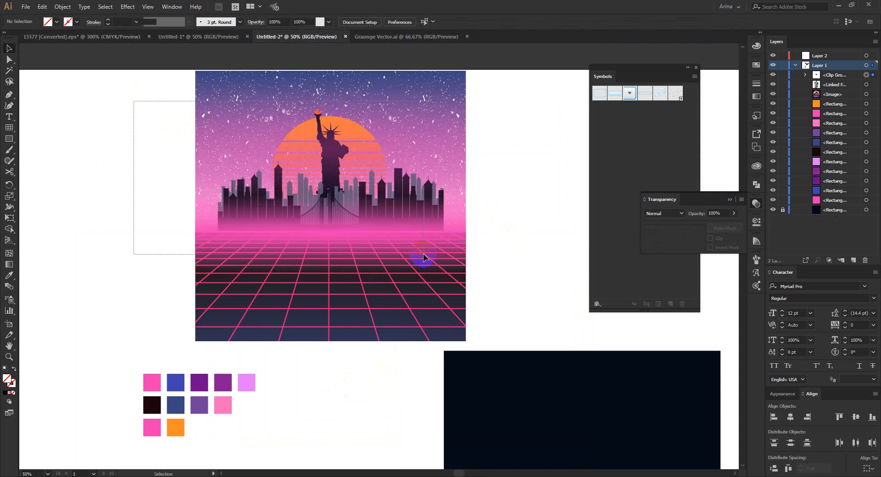
pyautogui.click(497, 250)
pyautogui.moveTo(499, 123); pyautogui.dragTo(284, 233)
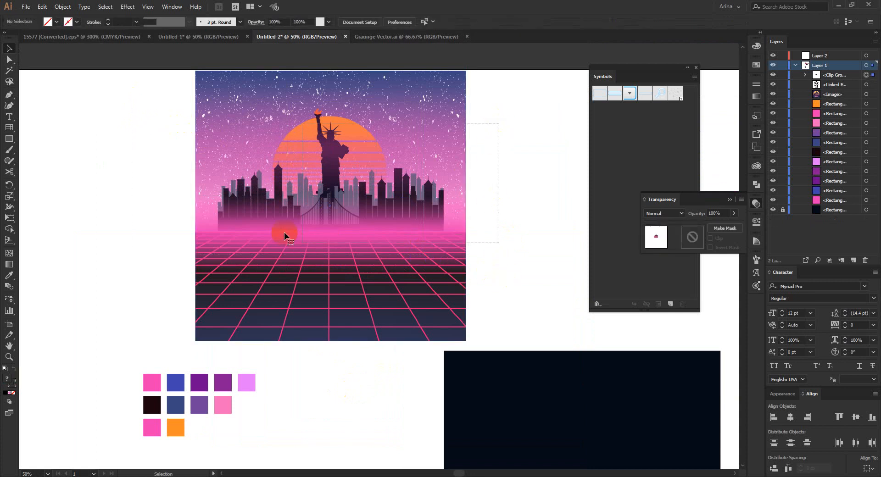
pyautogui.click(133, 112)
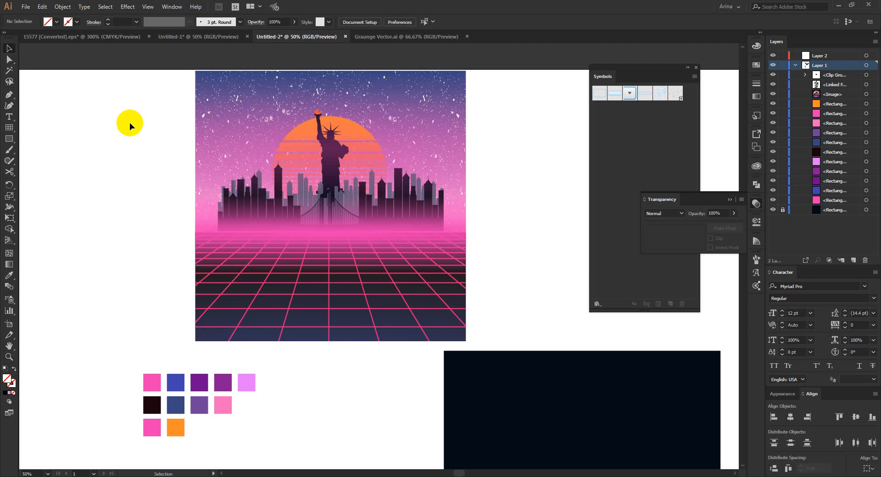
# - Isolate the inner clip group nested inside the poster's clipping mask and select the skyline group in it
pyautogui.scroll(1, 132, 167)
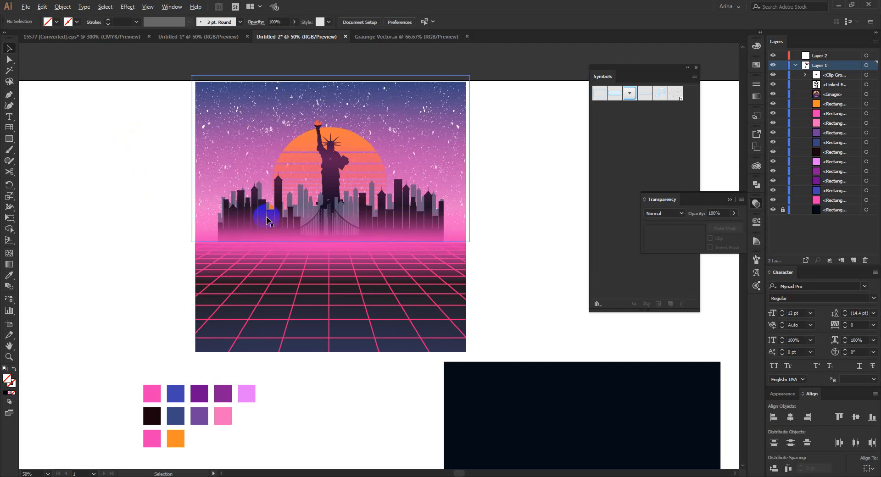
pyautogui.scroll(1, 267, 217)
pyautogui.scroll(1, 269, 222)
pyautogui.doubleClick(378, 226)
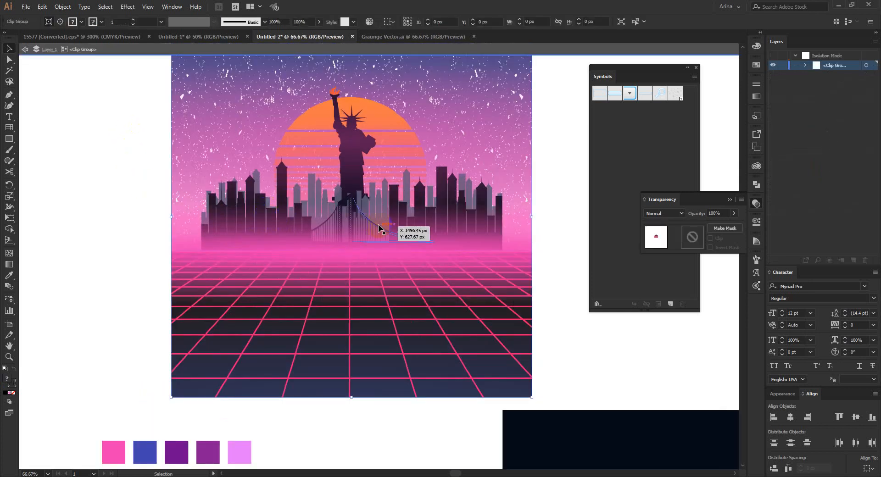
pyautogui.click(378, 224)
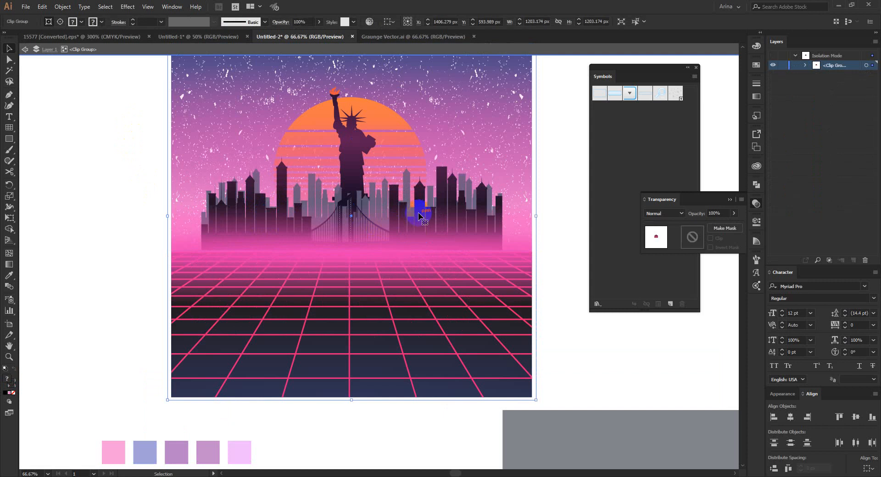
pyautogui.click(805, 65)
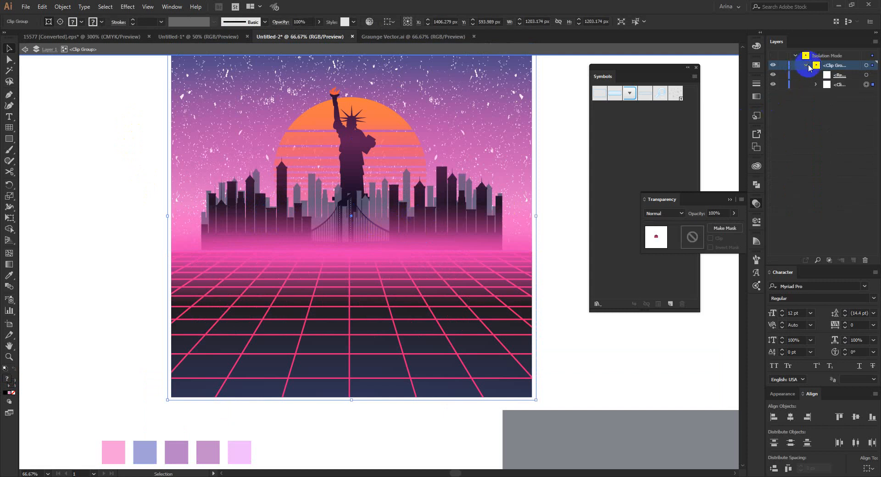
pyautogui.doubleClick(379, 197)
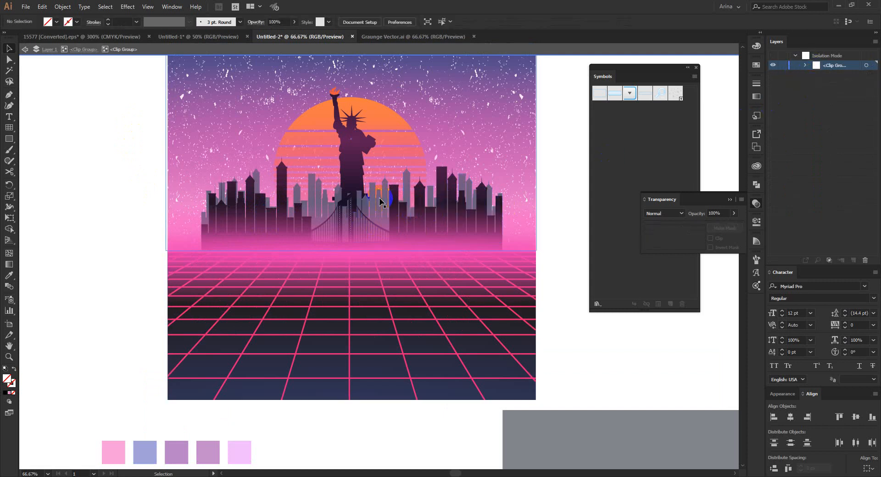
pyautogui.click(379, 198)
pyautogui.click(813, 67)
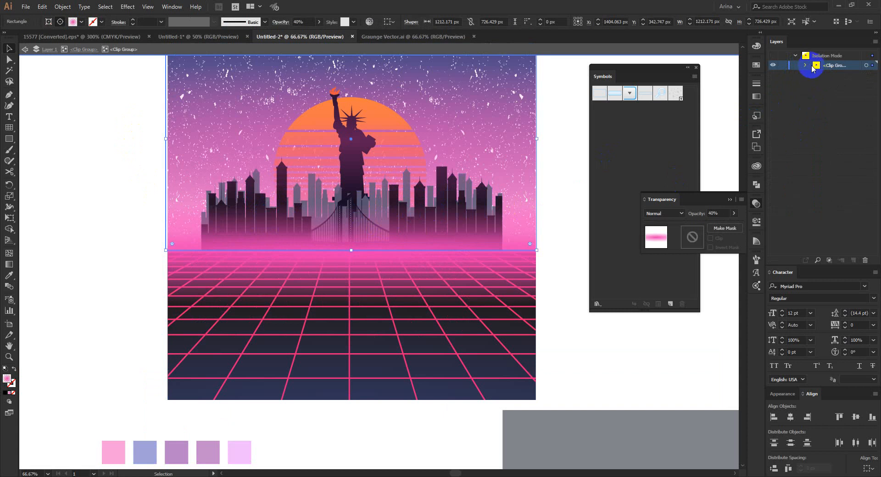
pyautogui.click(807, 66)
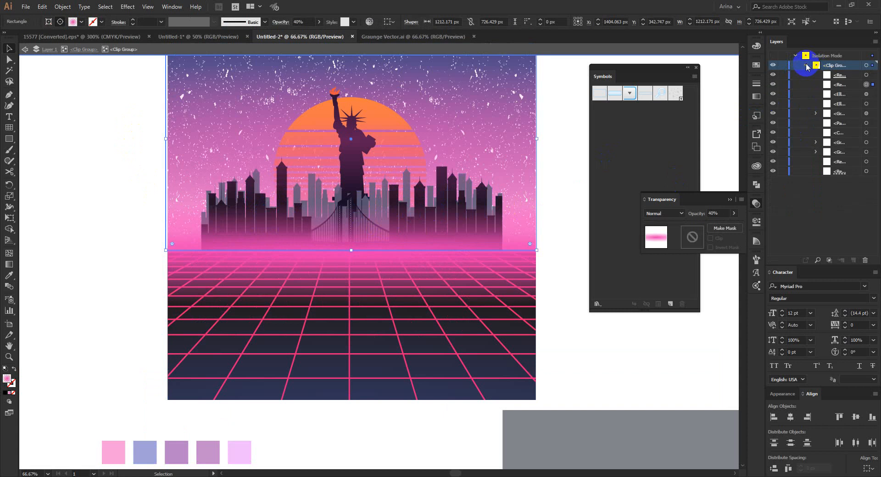
pyautogui.click(866, 114)
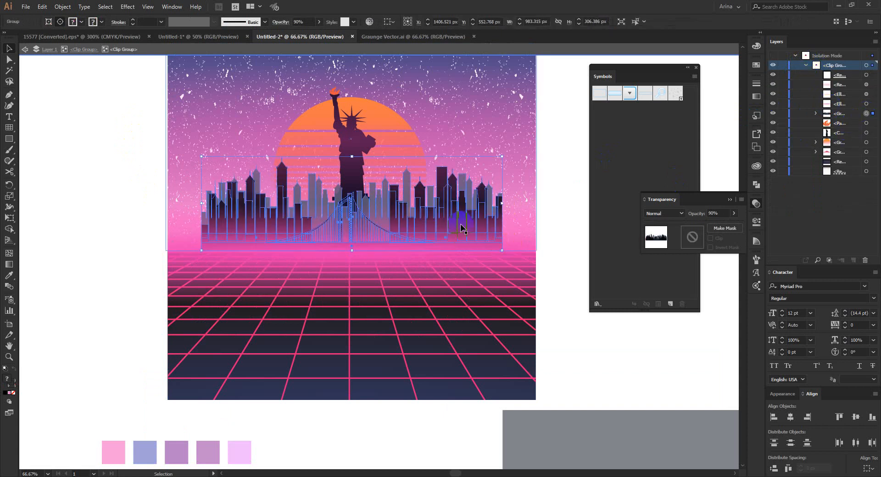
# - Duplicate the skyline group toward the poster's right edge and erase everything in the copy except its rightmost buildings
pyautogui.moveTo(460, 219); pyautogui.dragTo(504, 220)
pyautogui.hotkey('shift', 'e')
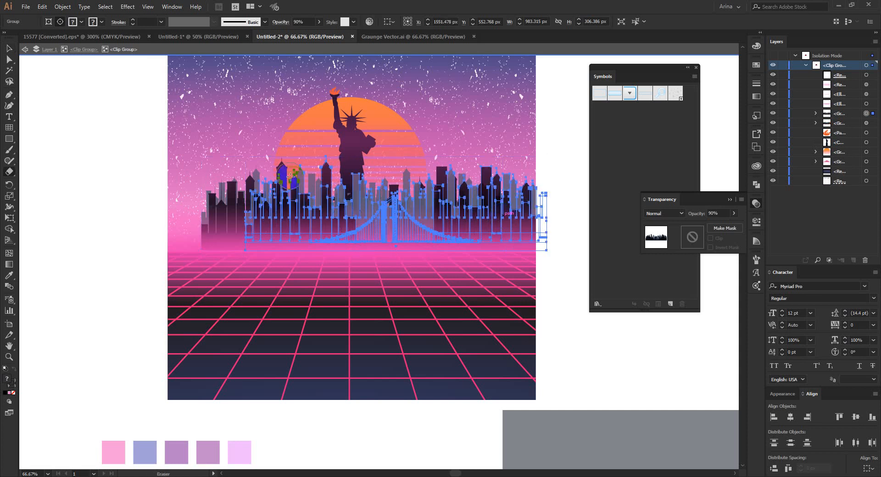
pyautogui.moveTo(212, 112); pyautogui.dragTo(484, 297)
pyautogui.hotkey('alt', 'v')
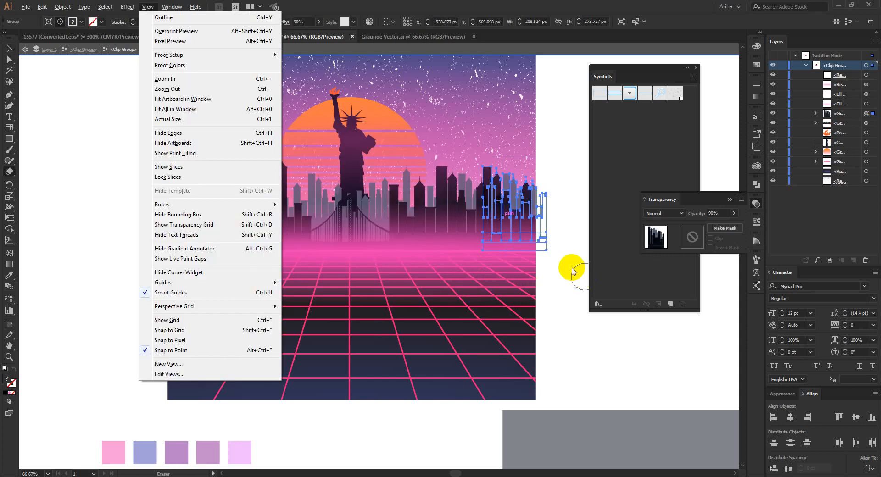
pyautogui.click(501, 4)
pyautogui.hotkey('alt', 'v')
pyautogui.press('v')
pyautogui.hotkey('alt', 'v')
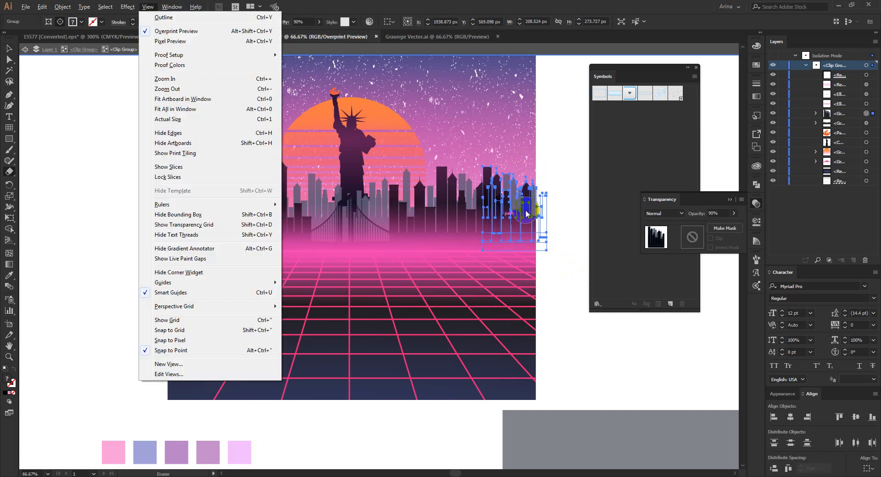
pyautogui.press('v')
pyautogui.hotkey('alt', 'v')
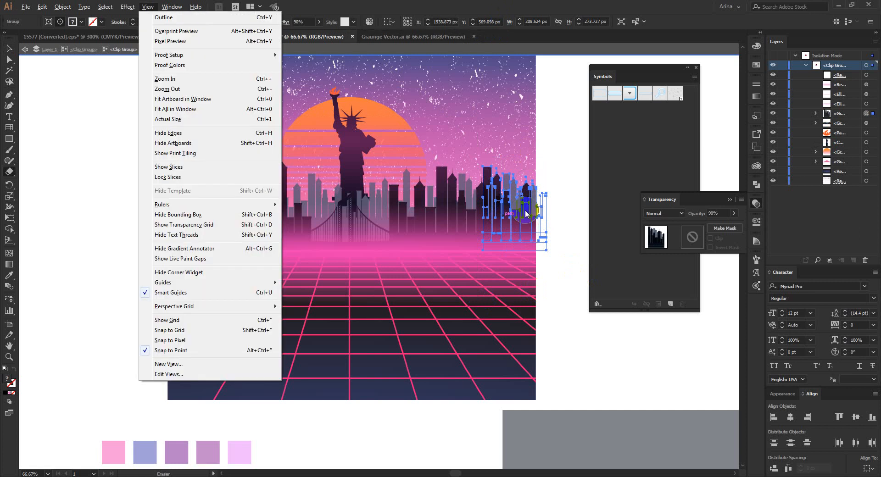
pyautogui.press('v')
pyautogui.click(9, 48)
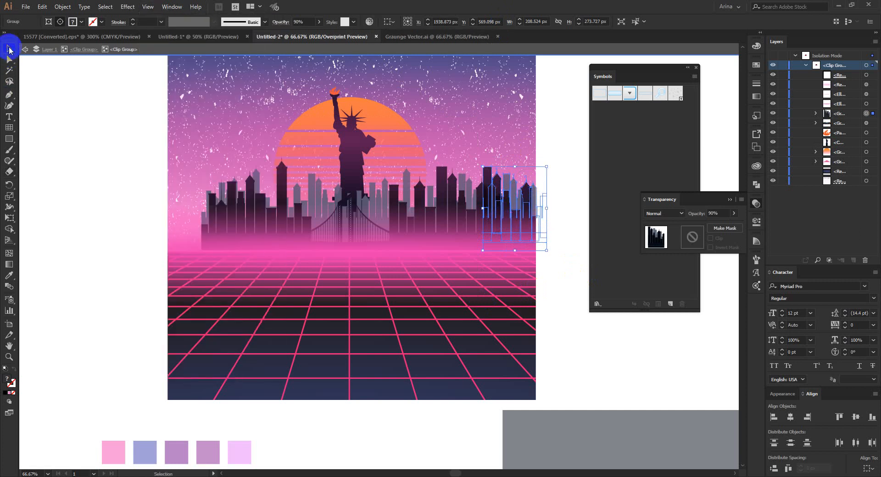
pyautogui.moveTo(519, 221); pyautogui.dragTo(206, 221)
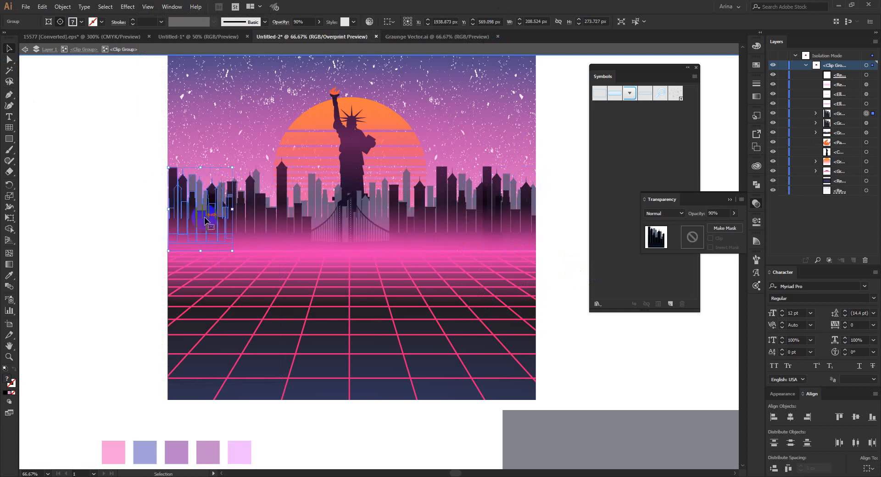
pyautogui.click(95, 147)
pyautogui.click(517, 217)
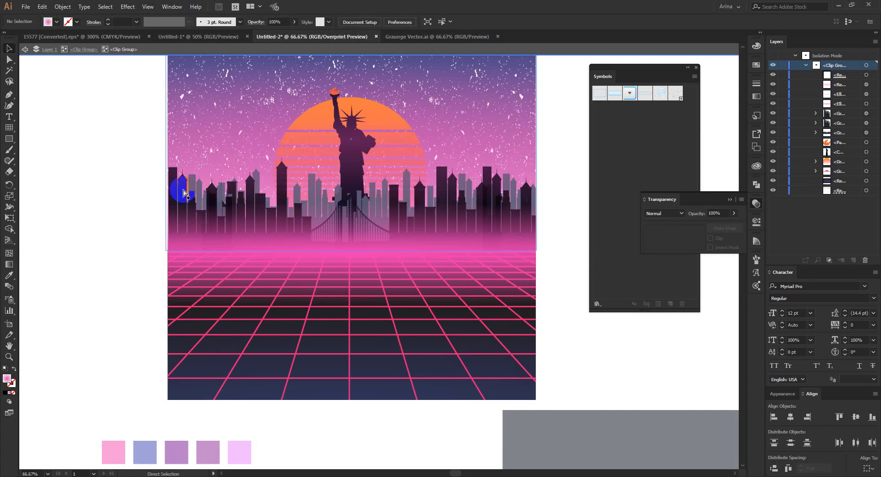
pyautogui.click(184, 193)
pyautogui.hotkey('ctrl', 'z')
# - Copy the cropped building cluster from the right end of the skyline to the poster's left edge
pyautogui.click(540, 230)
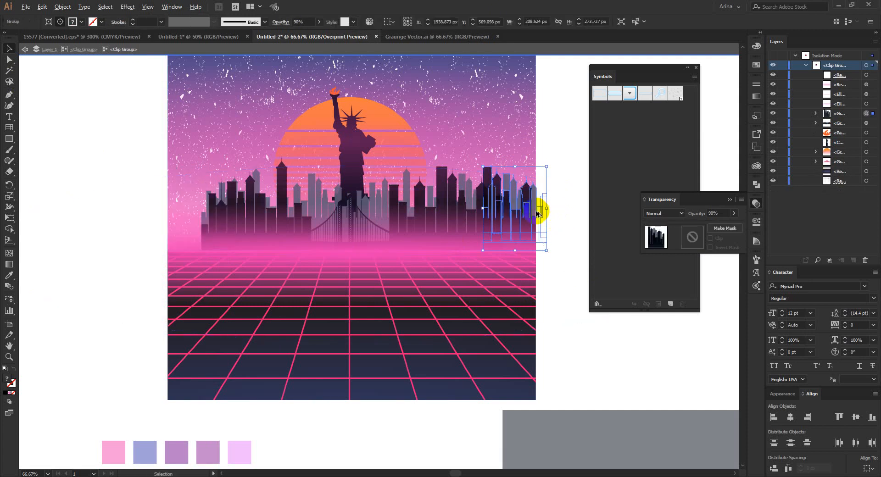
pyautogui.moveTo(537, 213); pyautogui.dragTo(221, 216)
pyautogui.moveTo(219, 216); pyautogui.dragTo(218, 216)
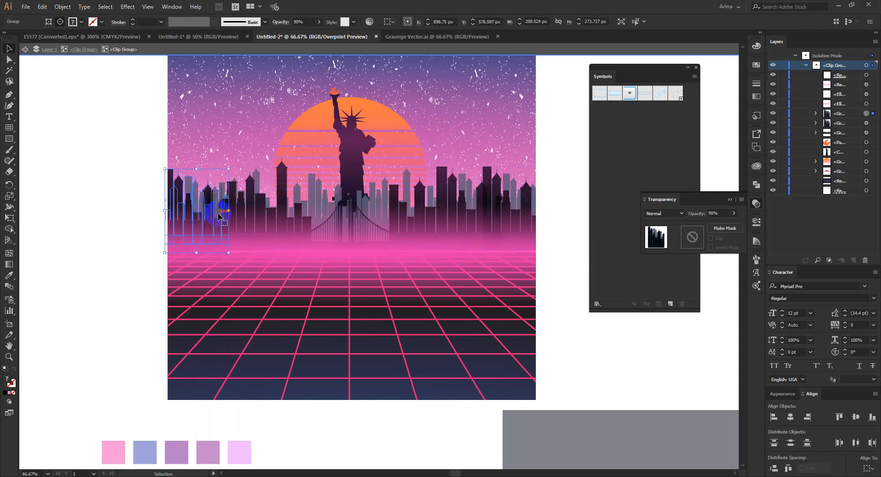
# - Scale the left building cluster down to about 149 × 196 px and nudge it left against the poster's edge
pyautogui.moveTo(197, 173); pyautogui.dragTo(191, 192)
pyautogui.press('Left')
pyautogui.press('Left')
pyautogui.press('Left')
pyautogui.press('Left')
pyautogui.press('Left')
pyautogui.press('Left')
pyautogui.press('Left')
pyautogui.press('Left')
pyautogui.press('Left')
pyautogui.press('Left')
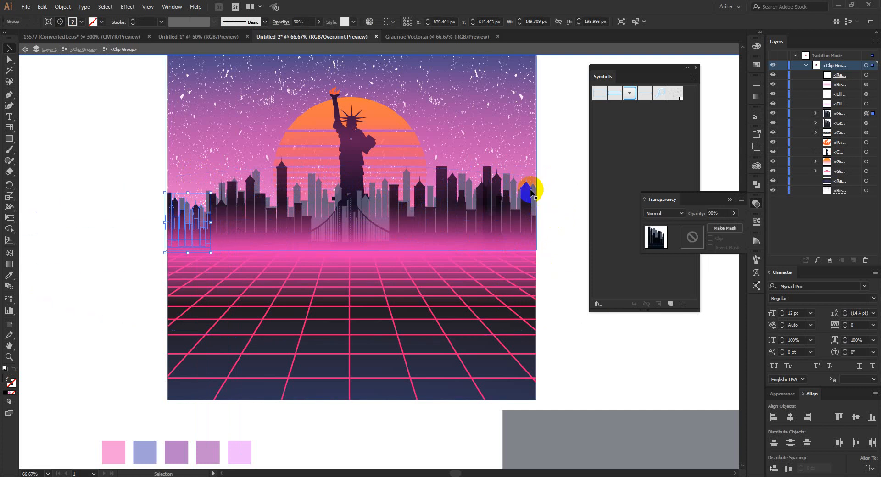
# - Scale the right building cluster down to about 151 × 198 px and leave isolation mode
pyautogui.click(866, 124)
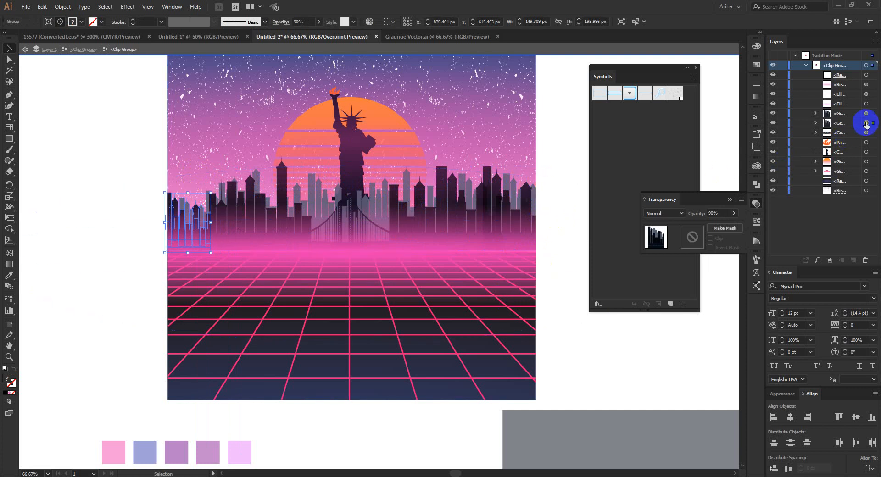
pyautogui.moveTo(515, 168); pyautogui.dragTo(515, 189)
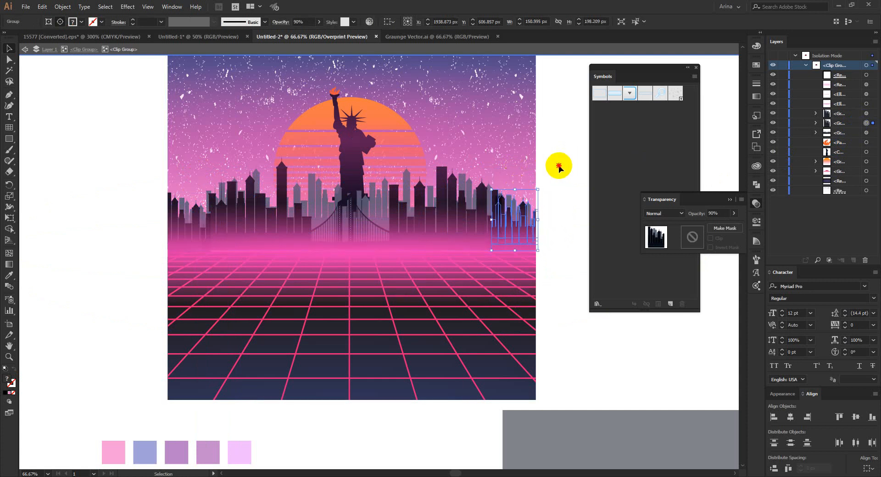
pyautogui.click(558, 167)
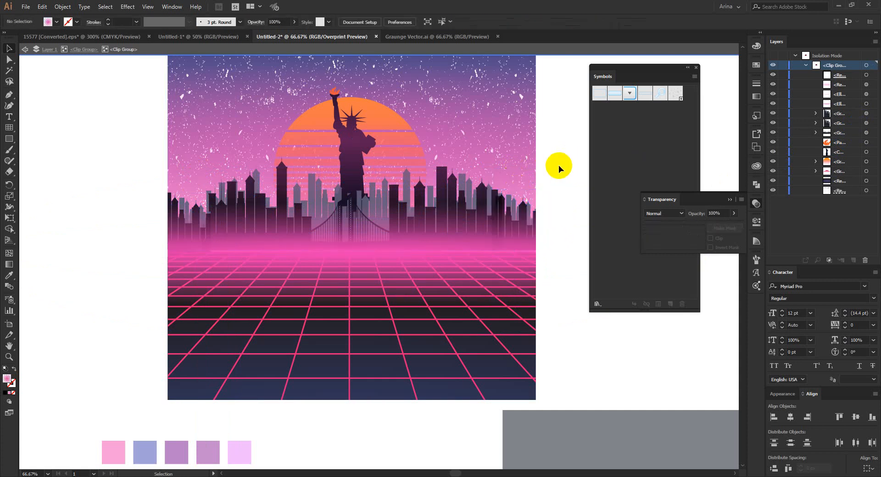
pyautogui.doubleClick(92, 147)
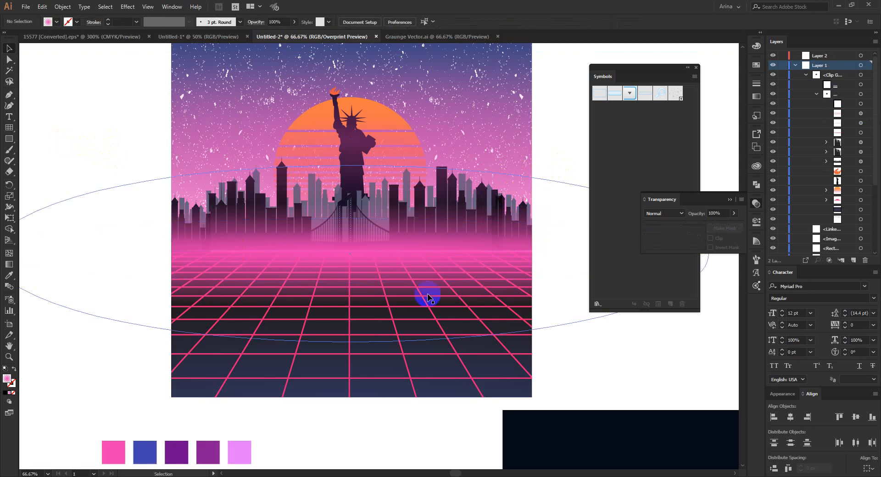
pyautogui.scroll(1, 426, 294)
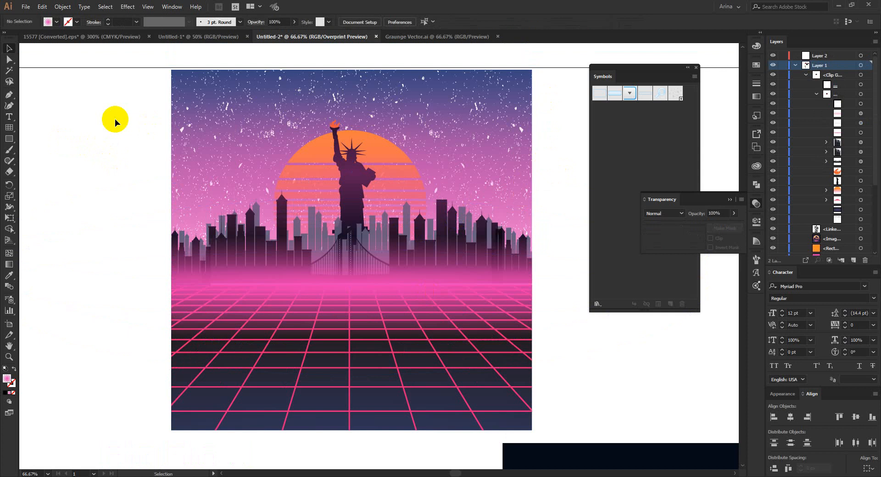
pyautogui.press('a')
pyautogui.press('v')
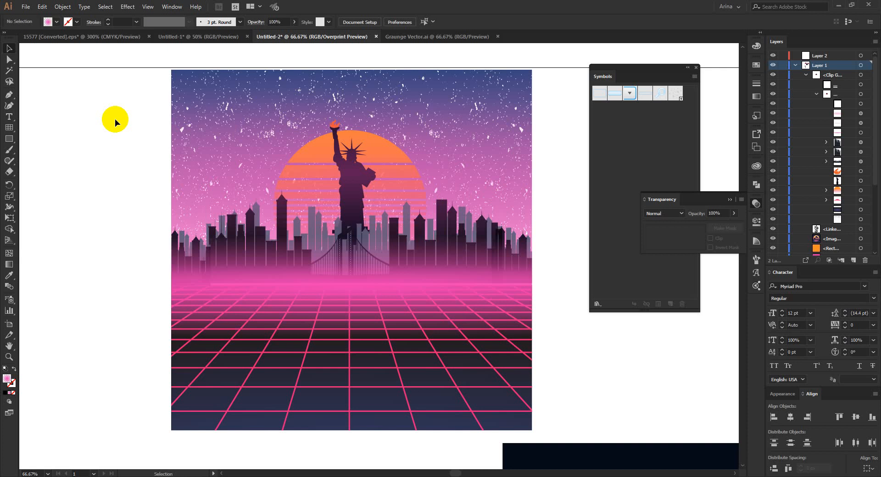